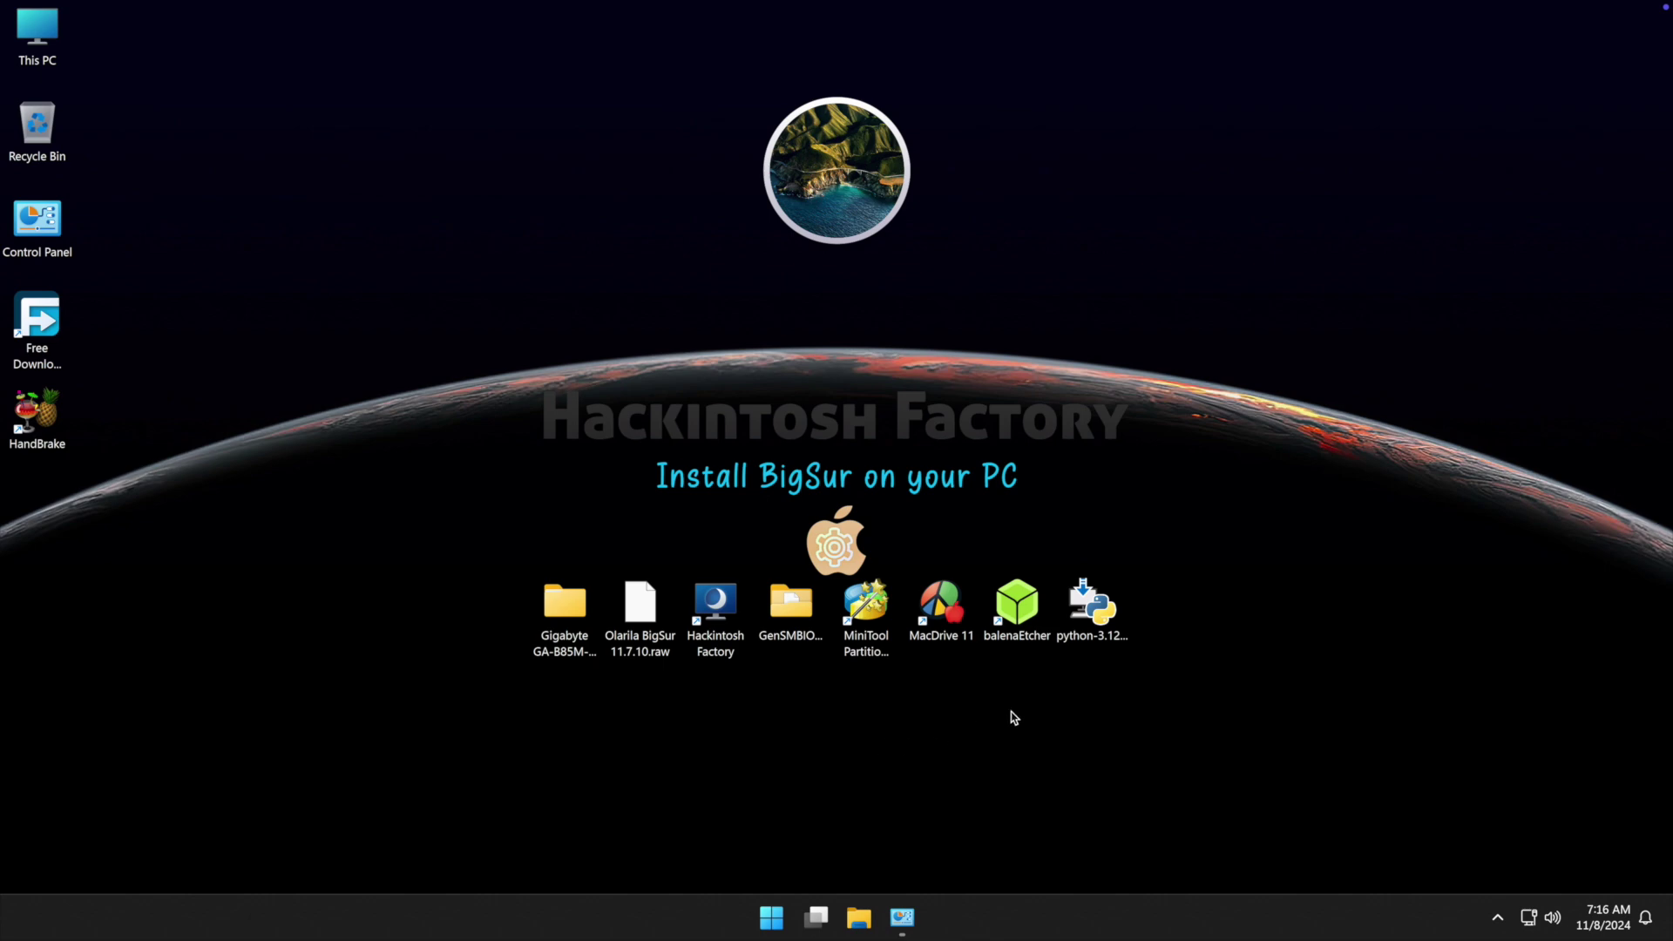
Select various desktop shortcuts and folders, then clear the desktop selection
left_click(1094, 643)
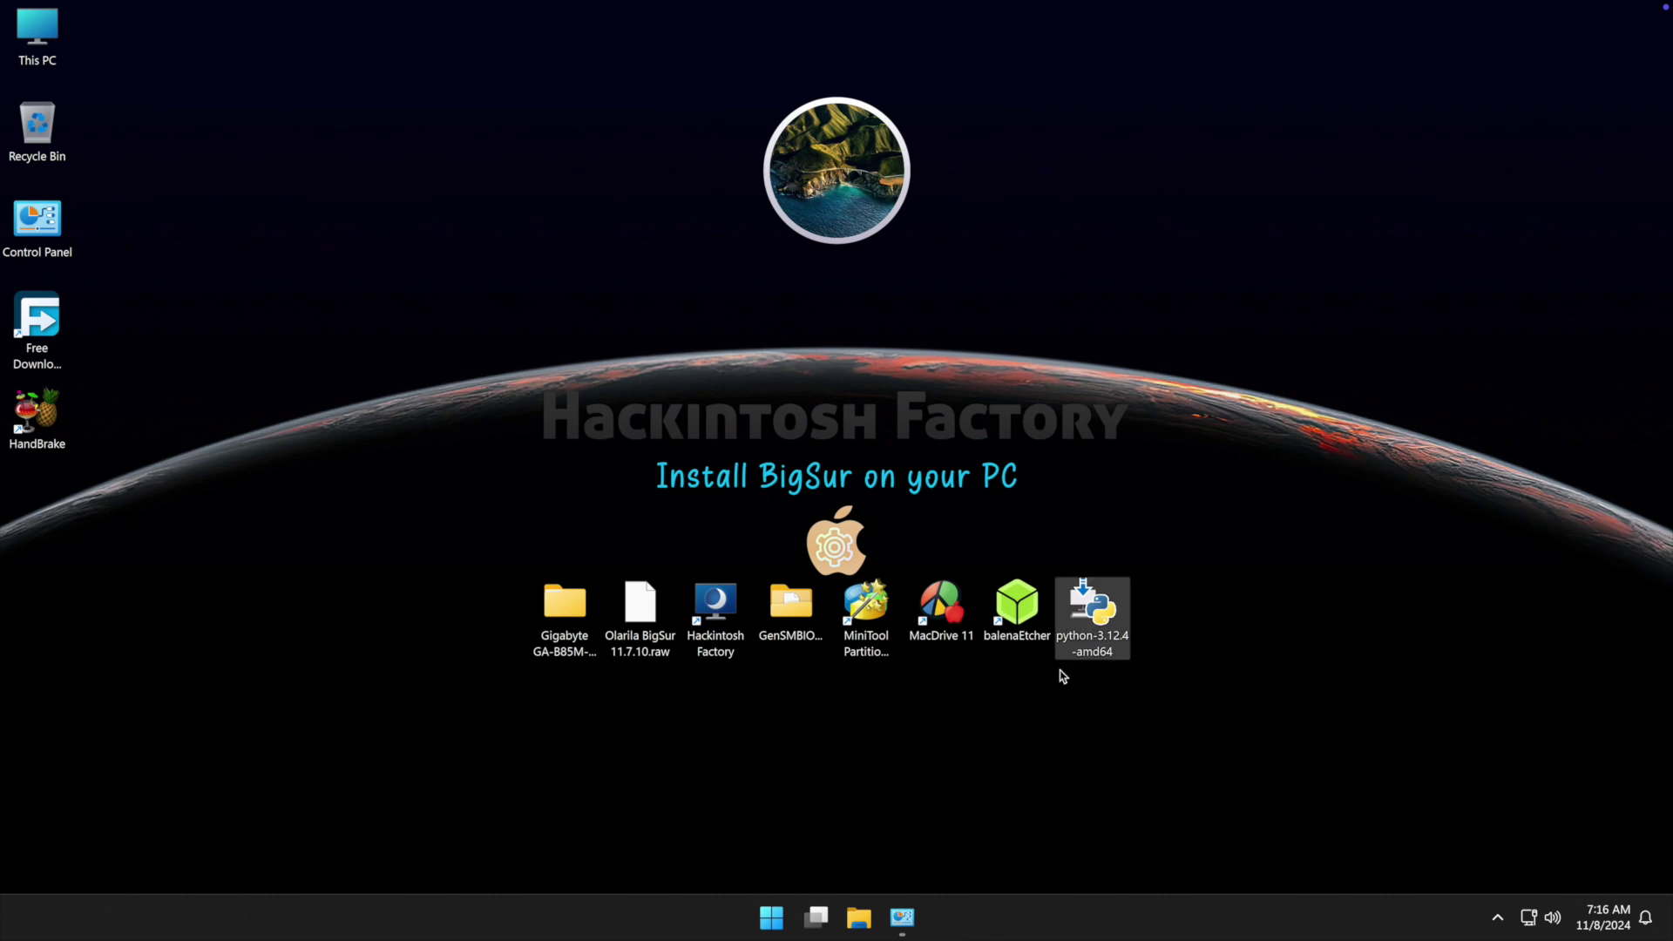
left_click(1017, 641)
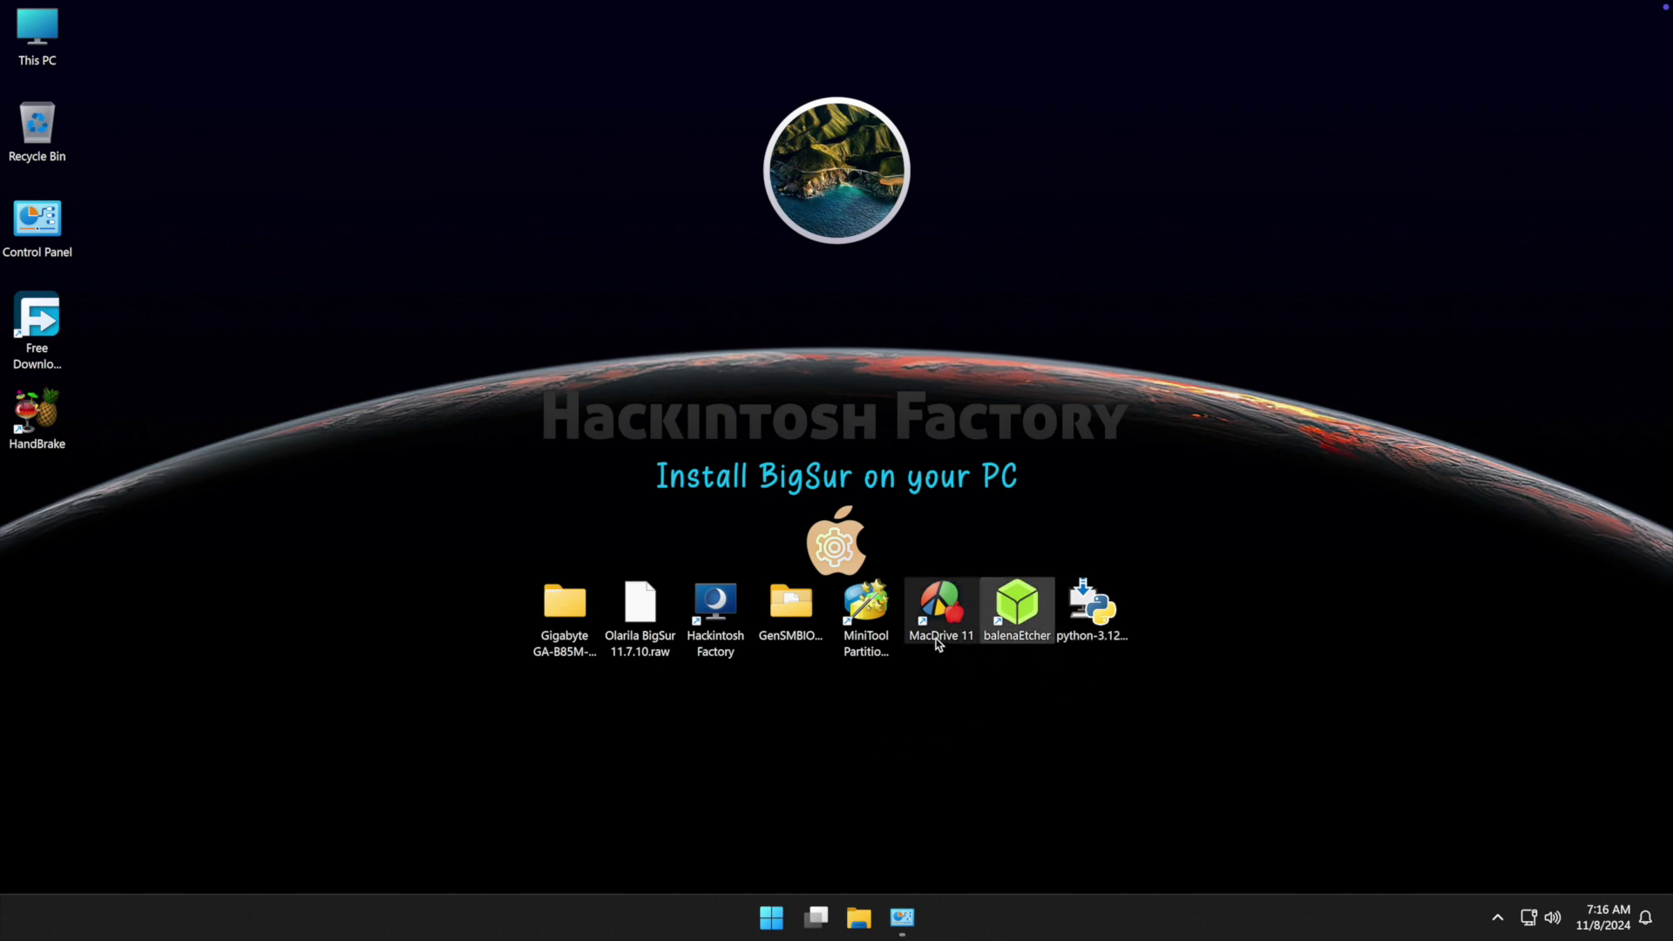
left_click(939, 642)
left_click(865, 658)
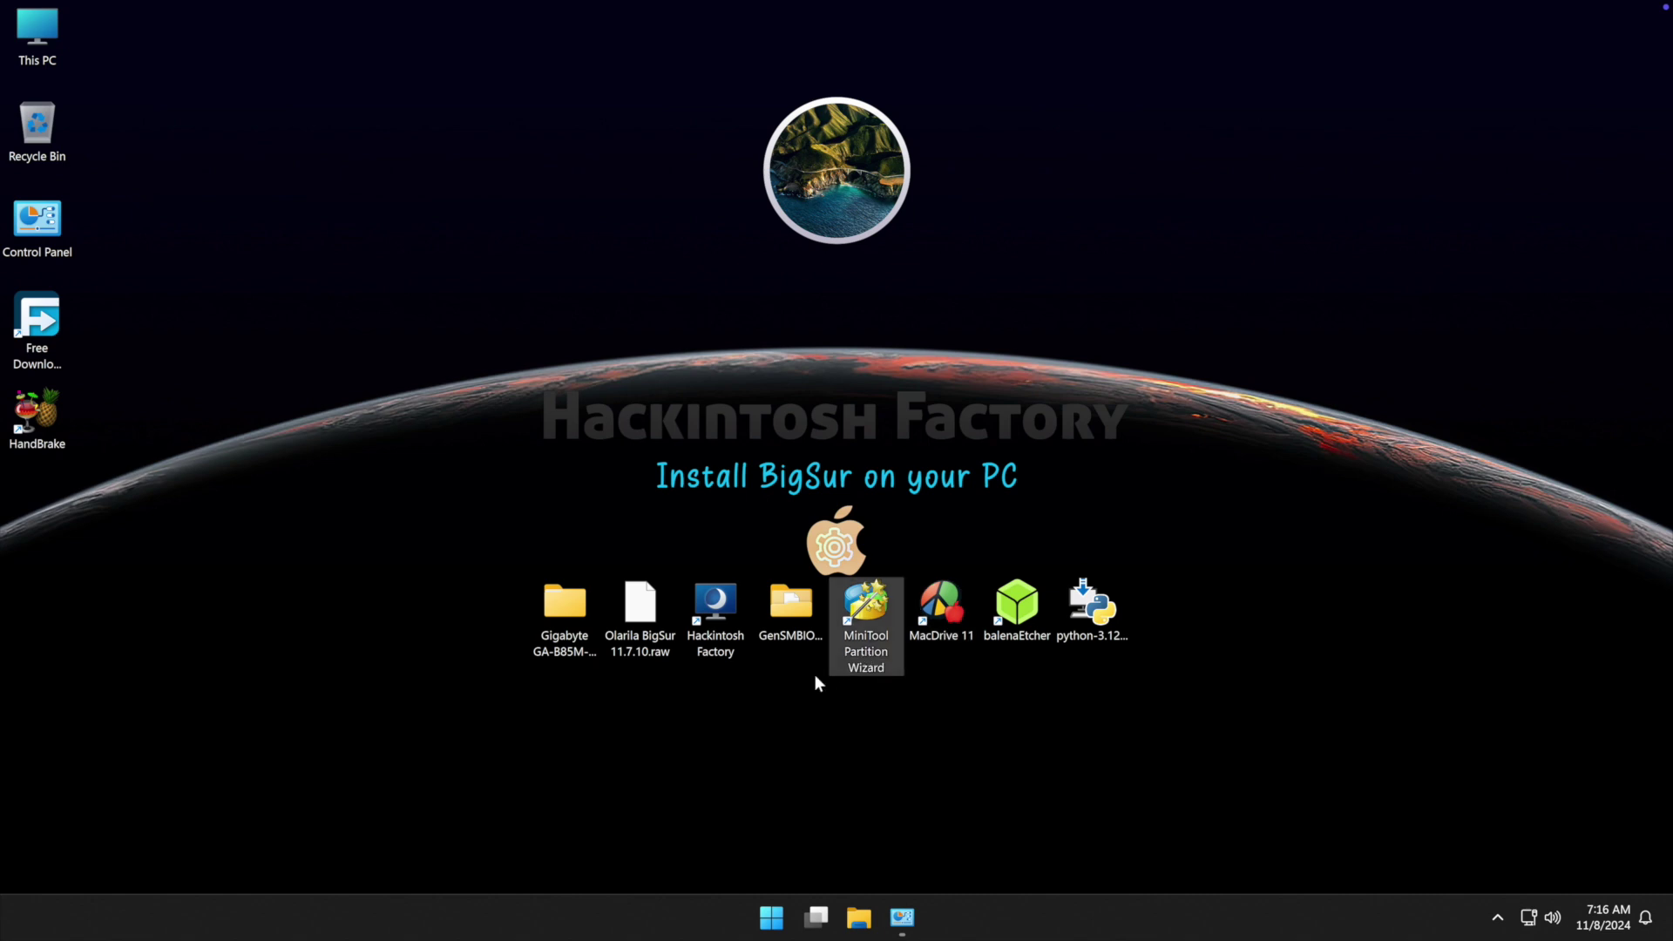
left_click(795, 642)
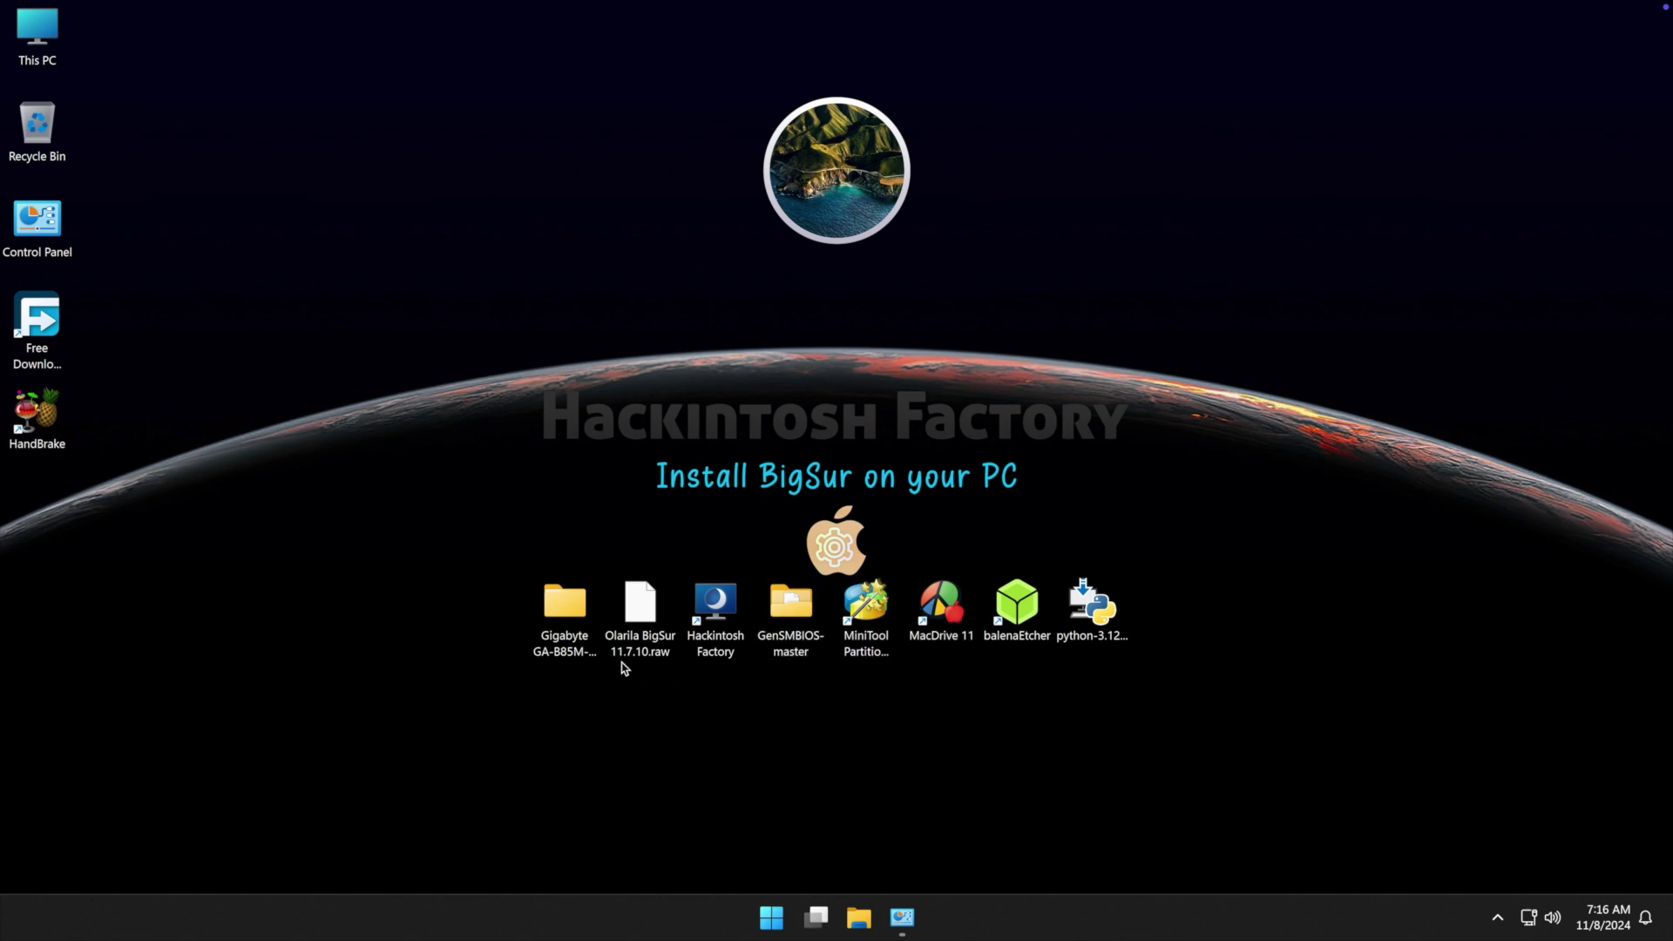
left_click(562, 662)
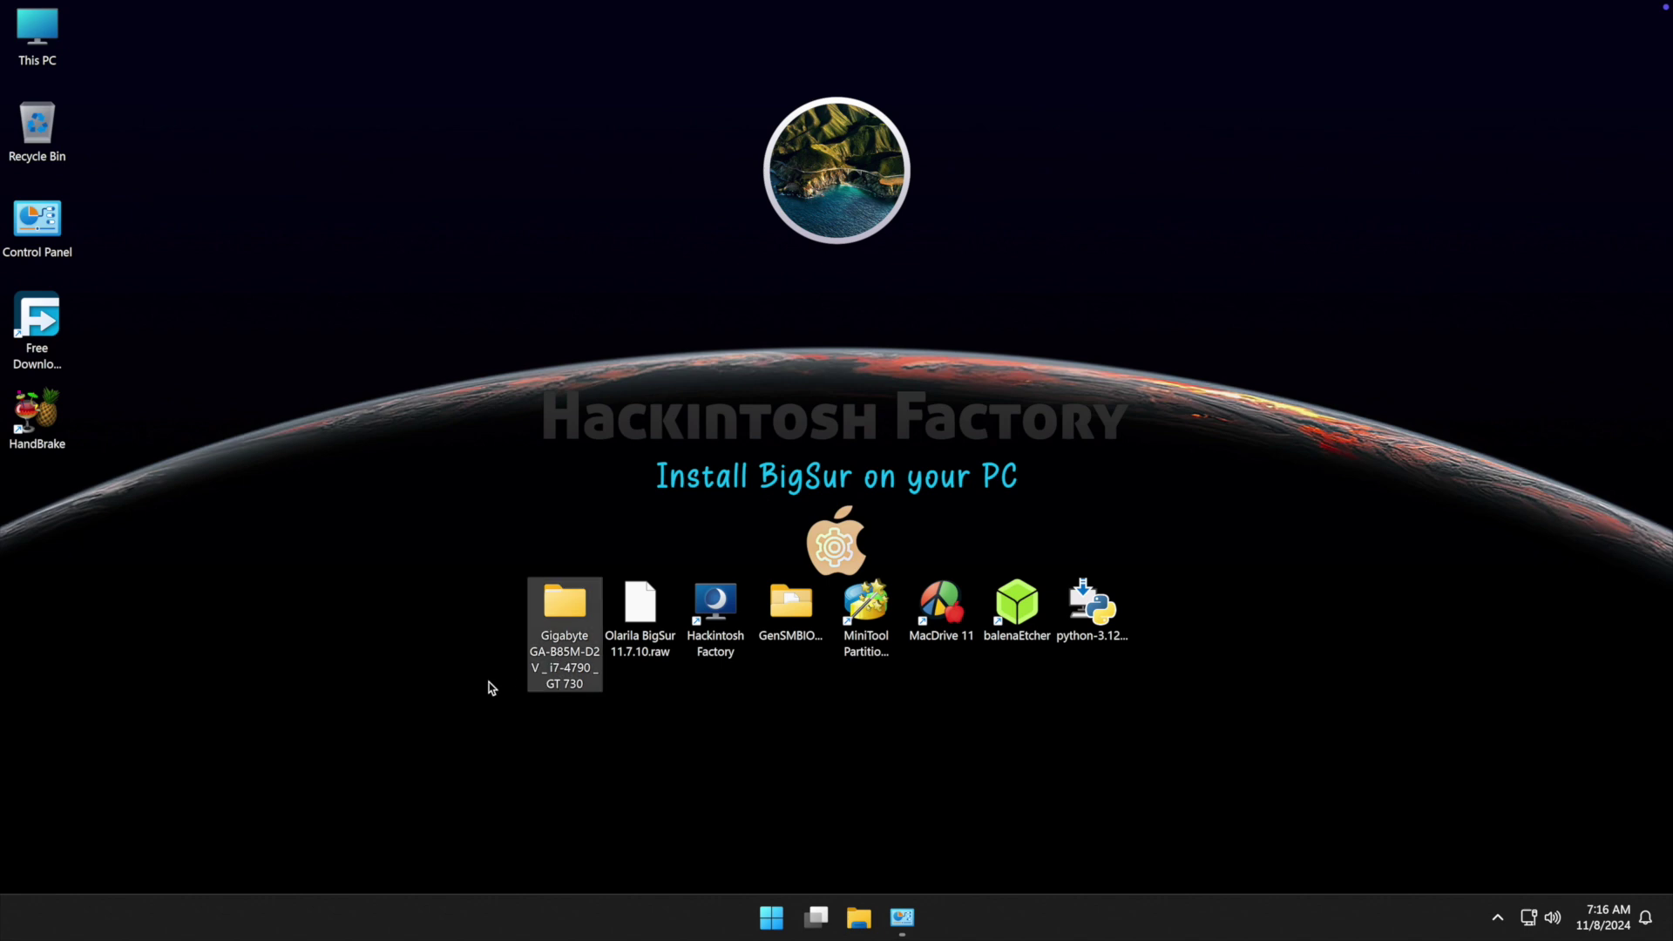
left_click_drag(487, 678, 1179, 592)
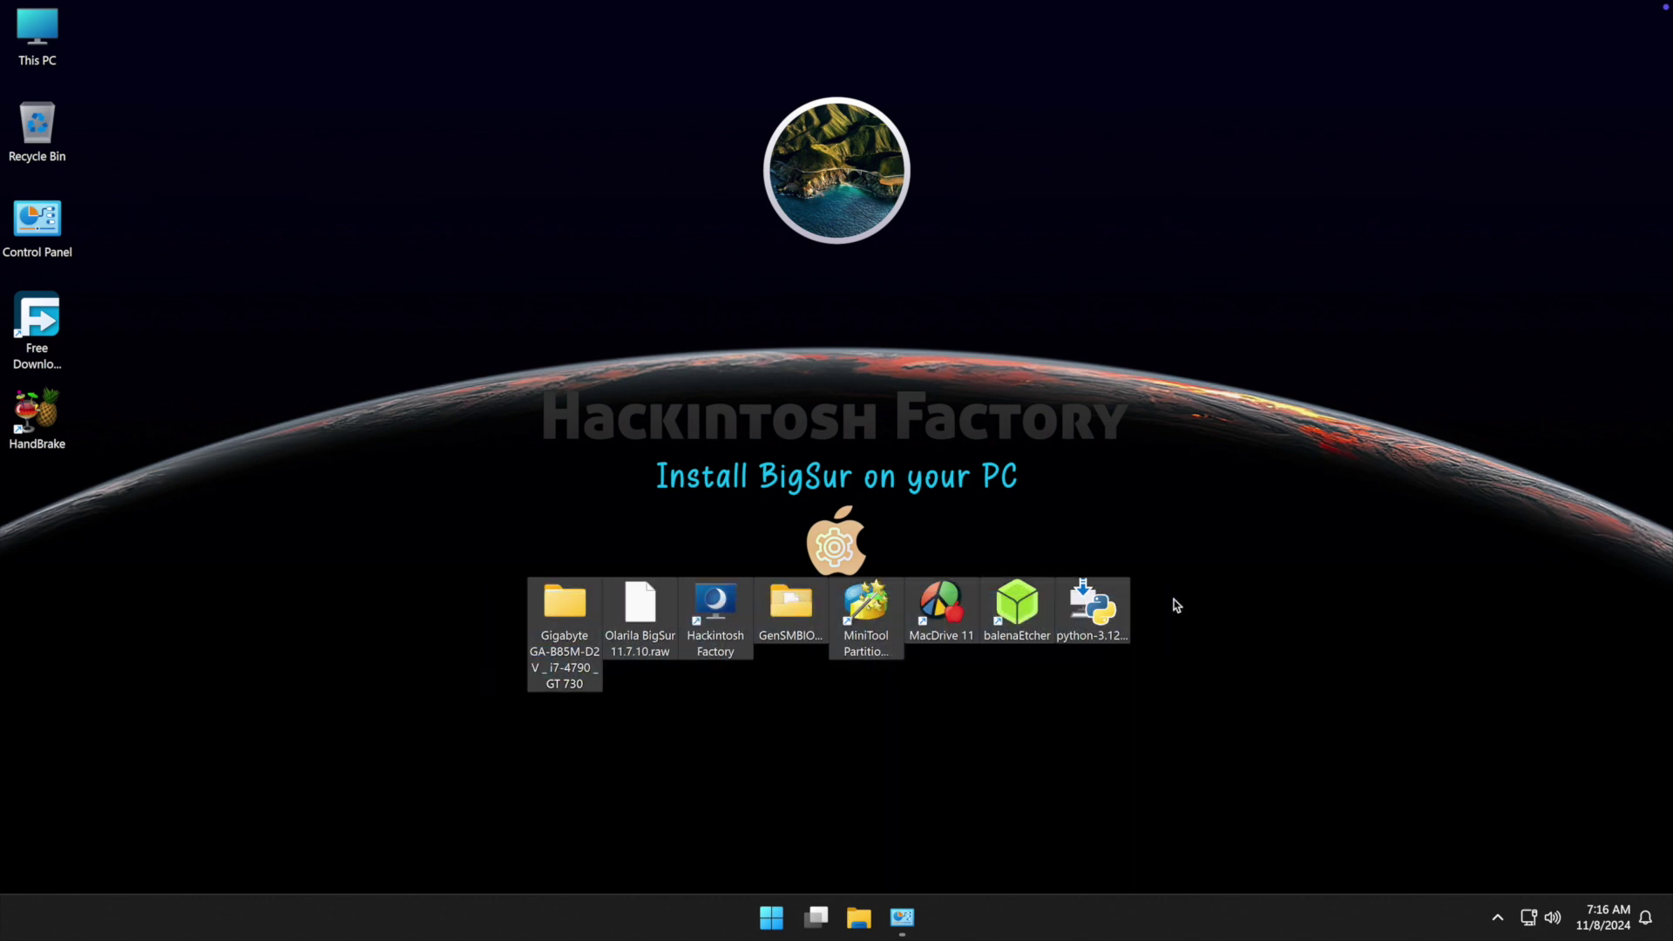
left_click(1173, 597)
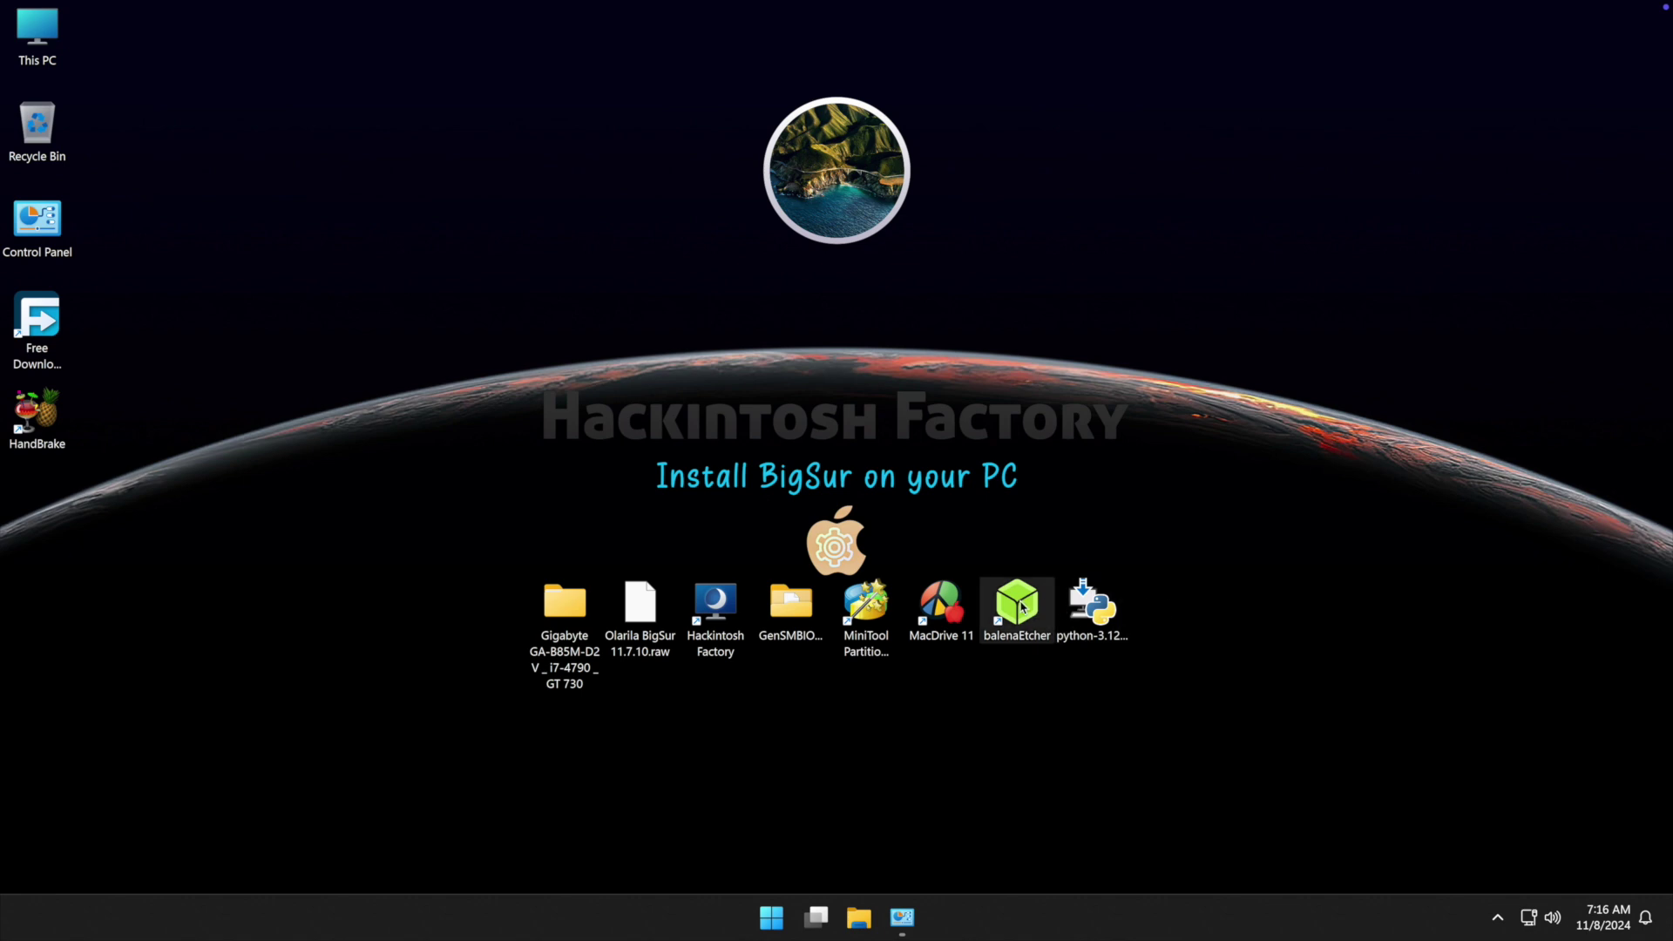
Launch balenaEtcher and choose BigSur 11.7.10.raw as the image to flash
double_click(1017, 607)
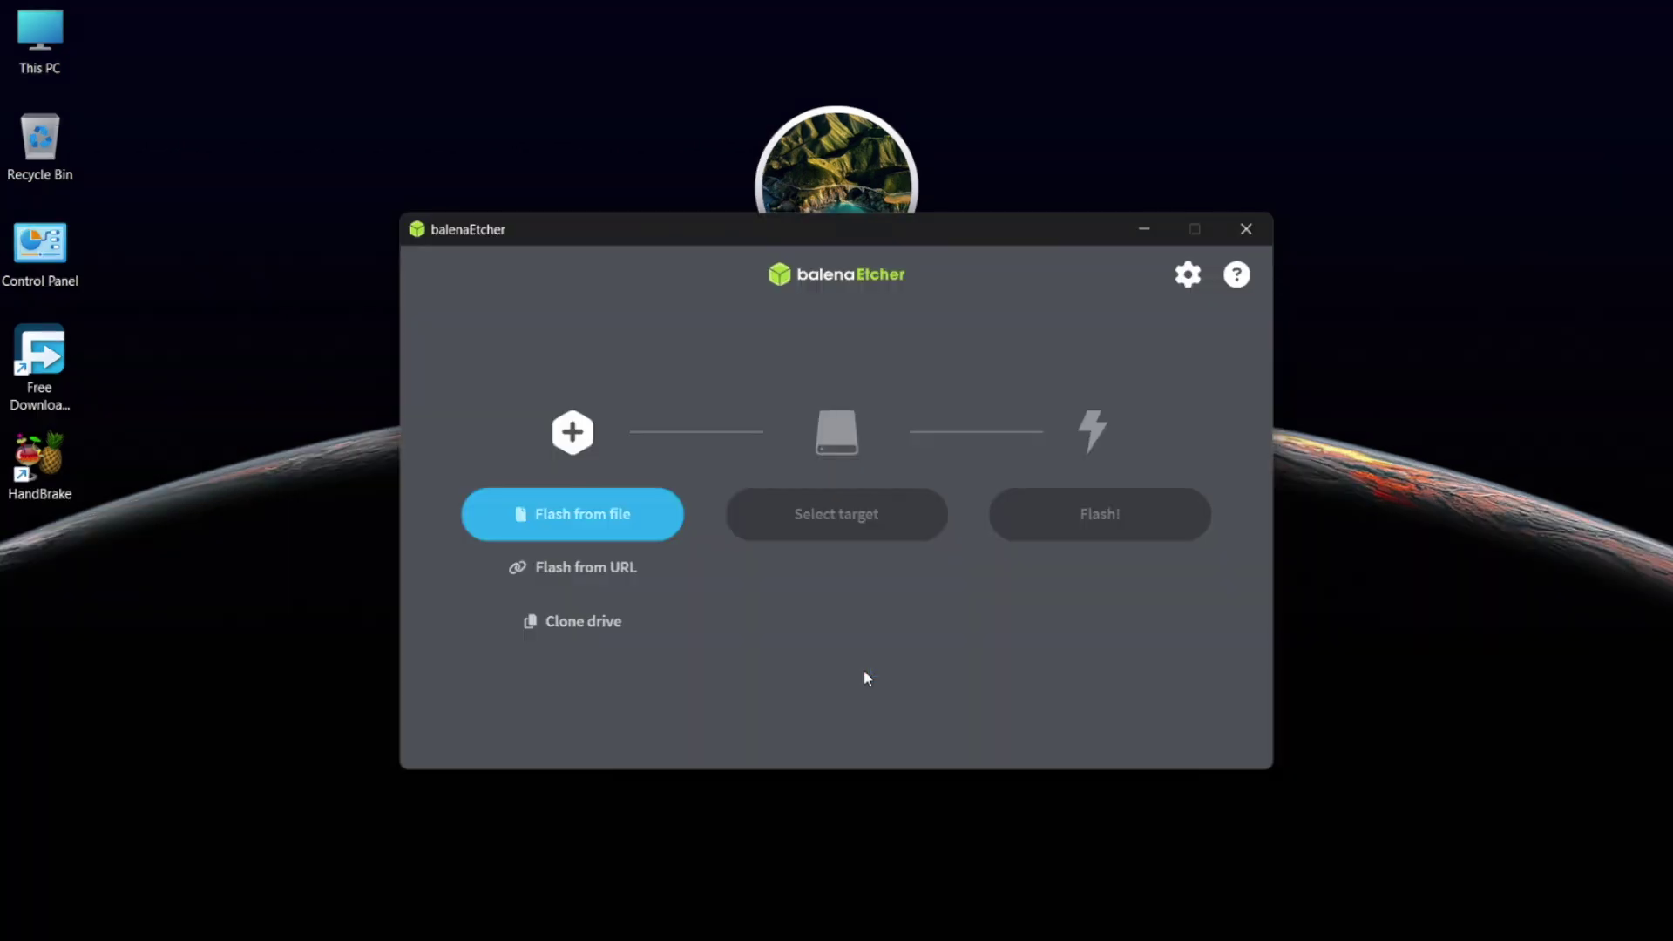
left_click(643, 530)
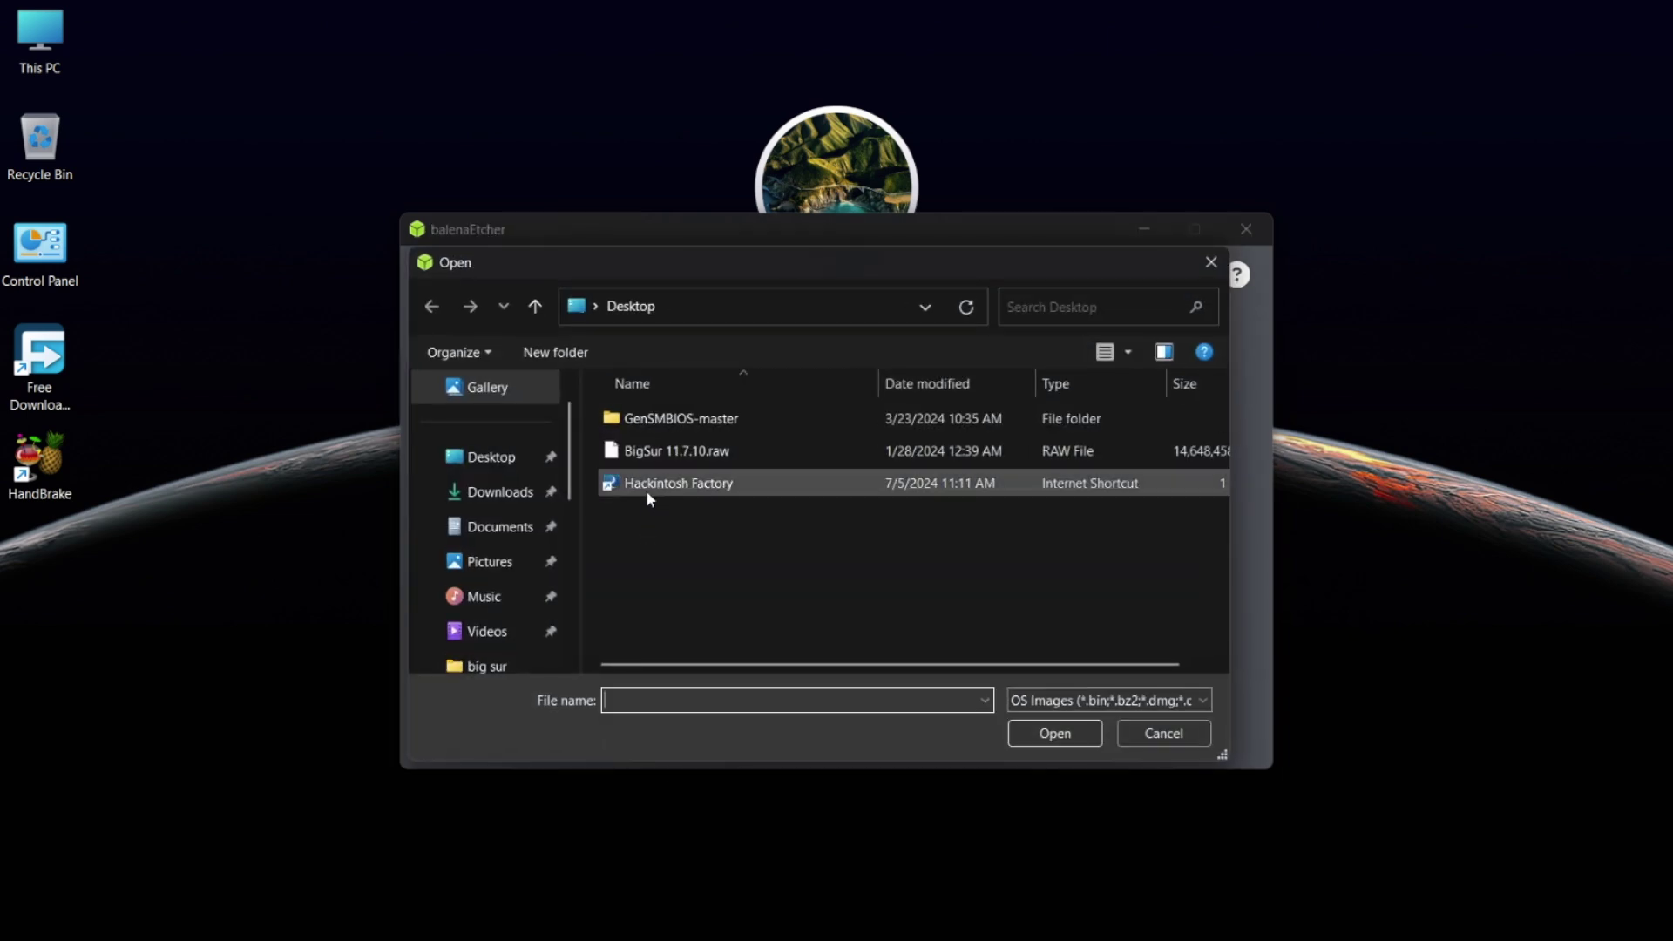
double_click(657, 457)
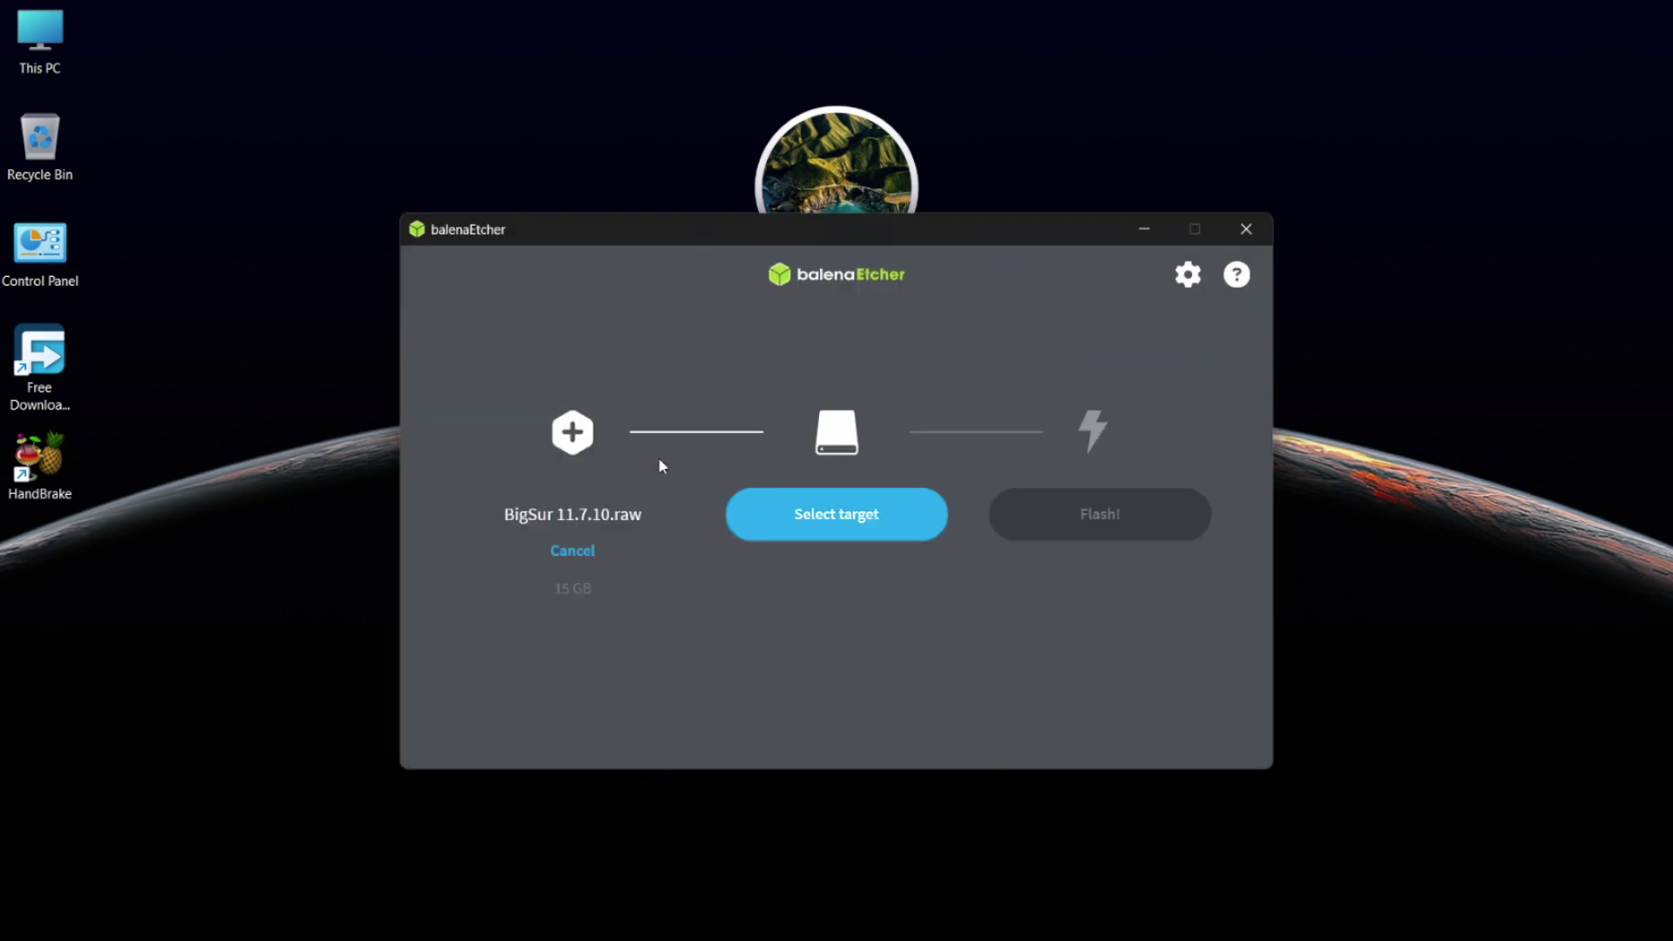
Set the 30.8 GB USB SanDisk drive as the target and start flashing
left_click(850, 535)
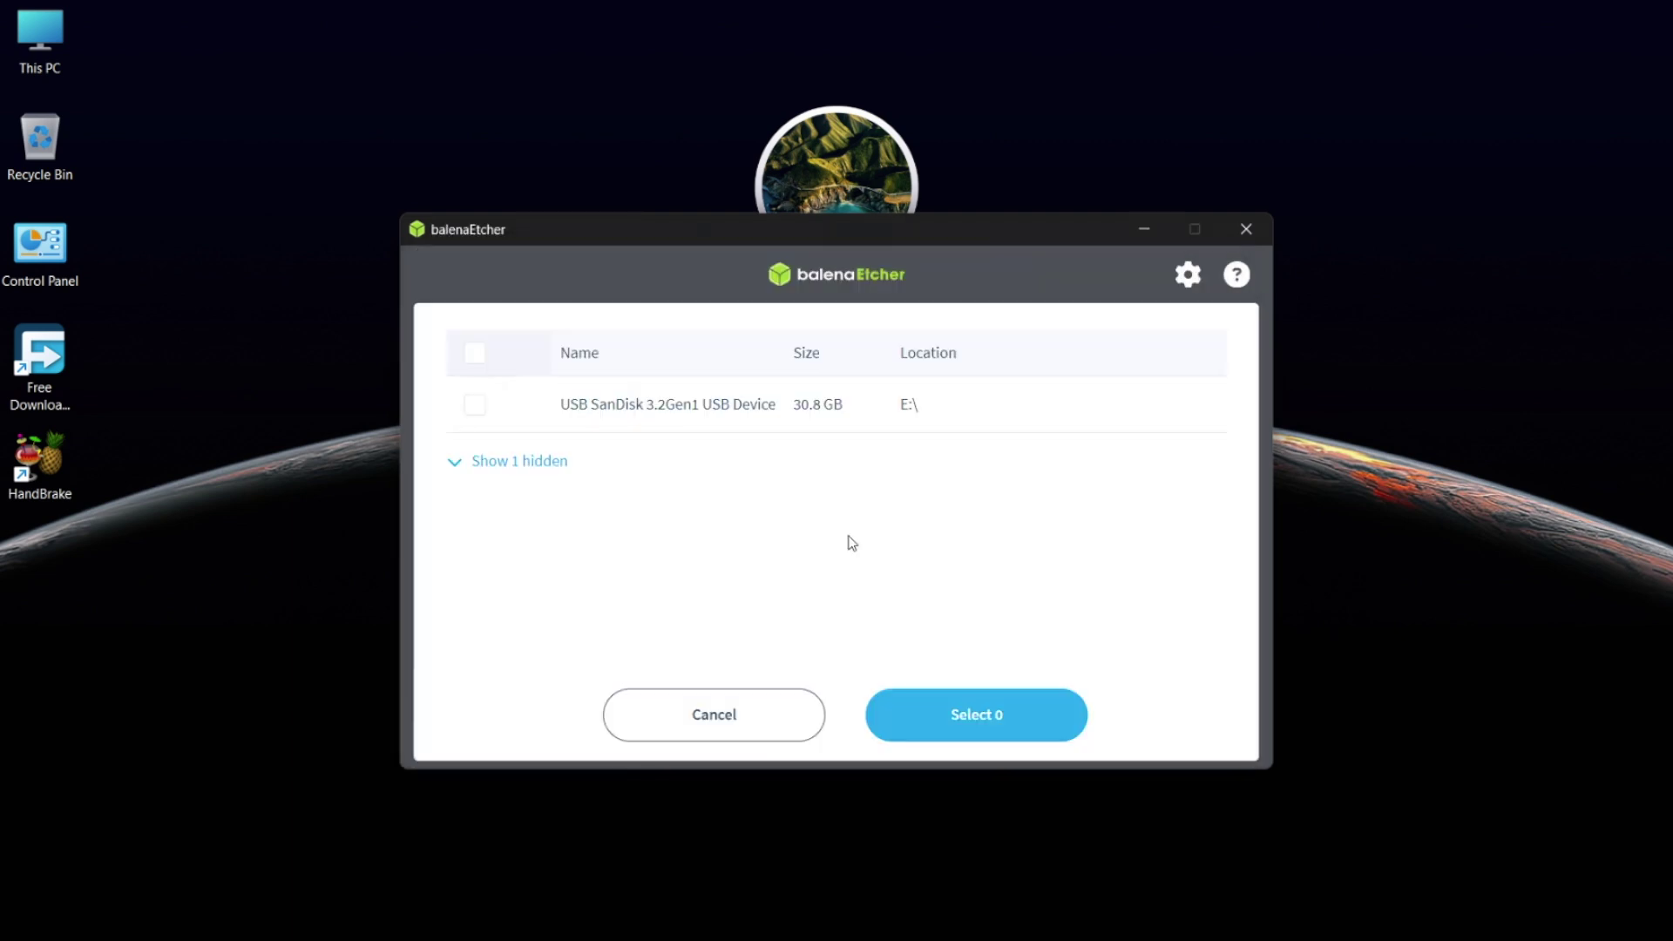
left_click(763, 424)
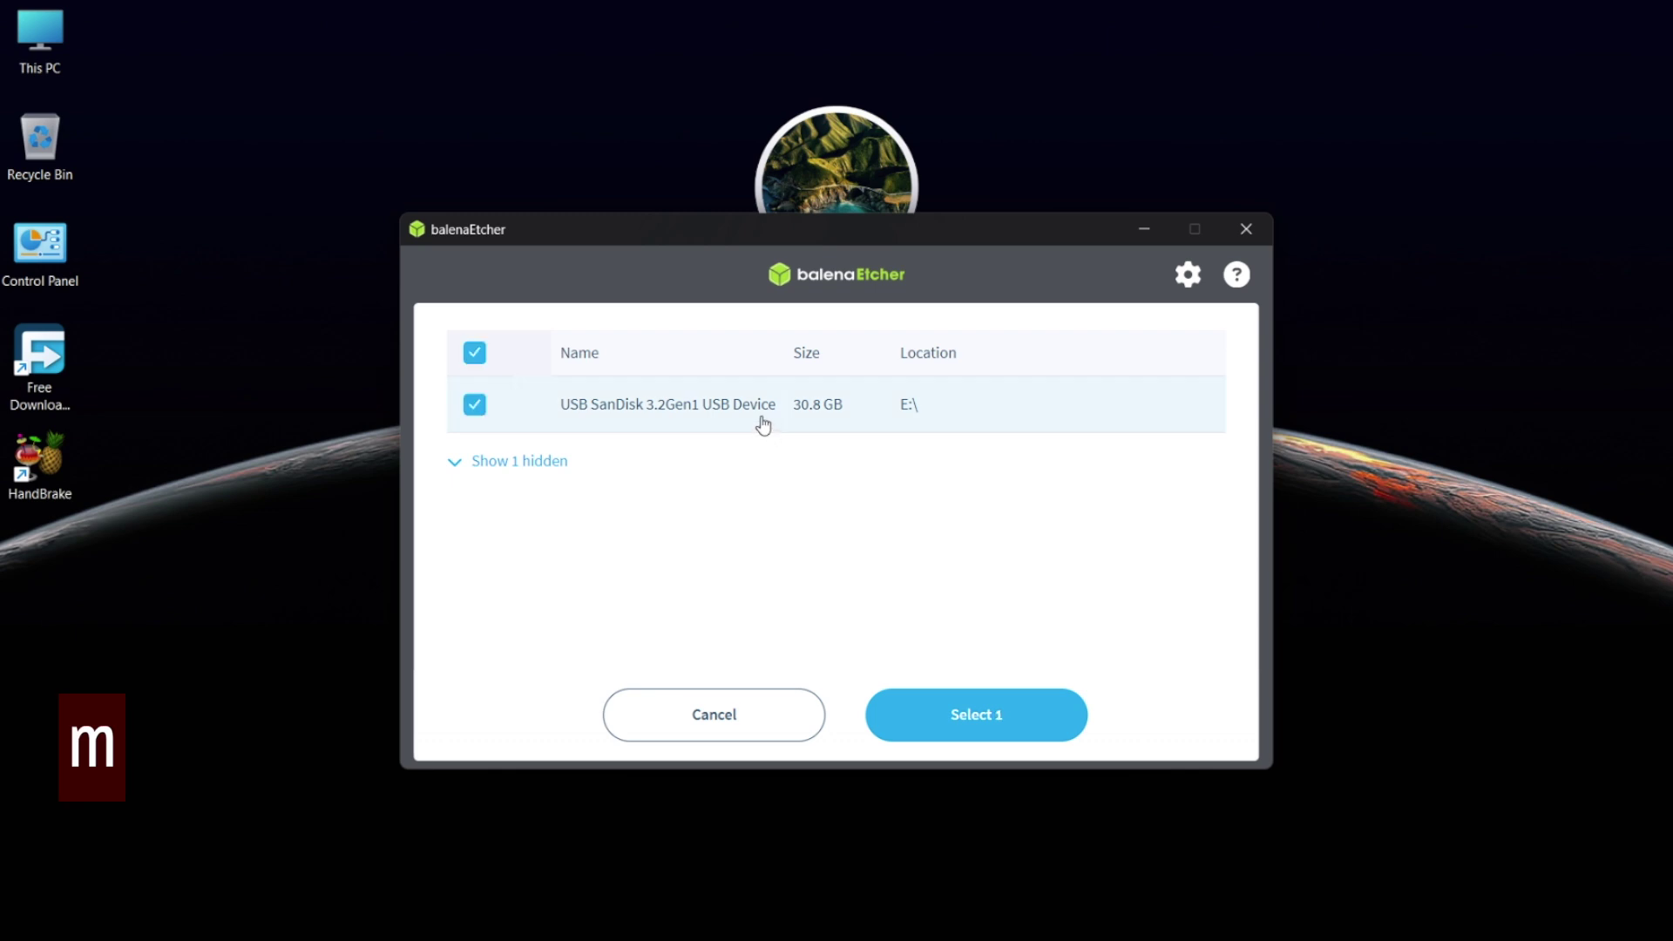
left_click(1043, 714)
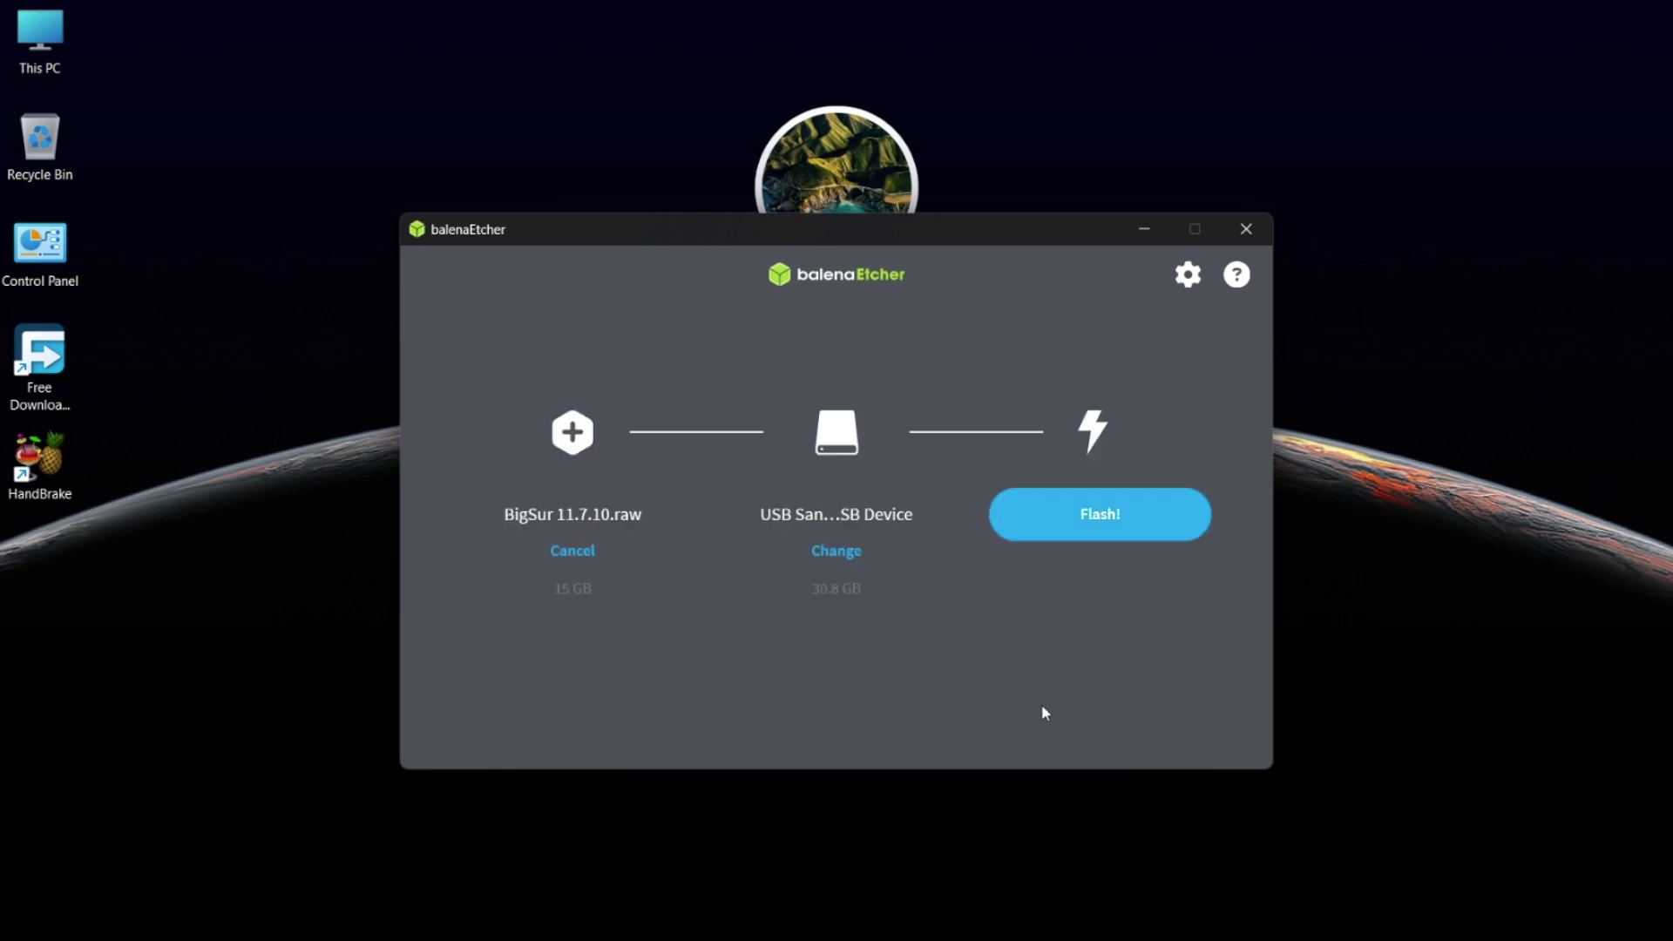
left_click(1096, 530)
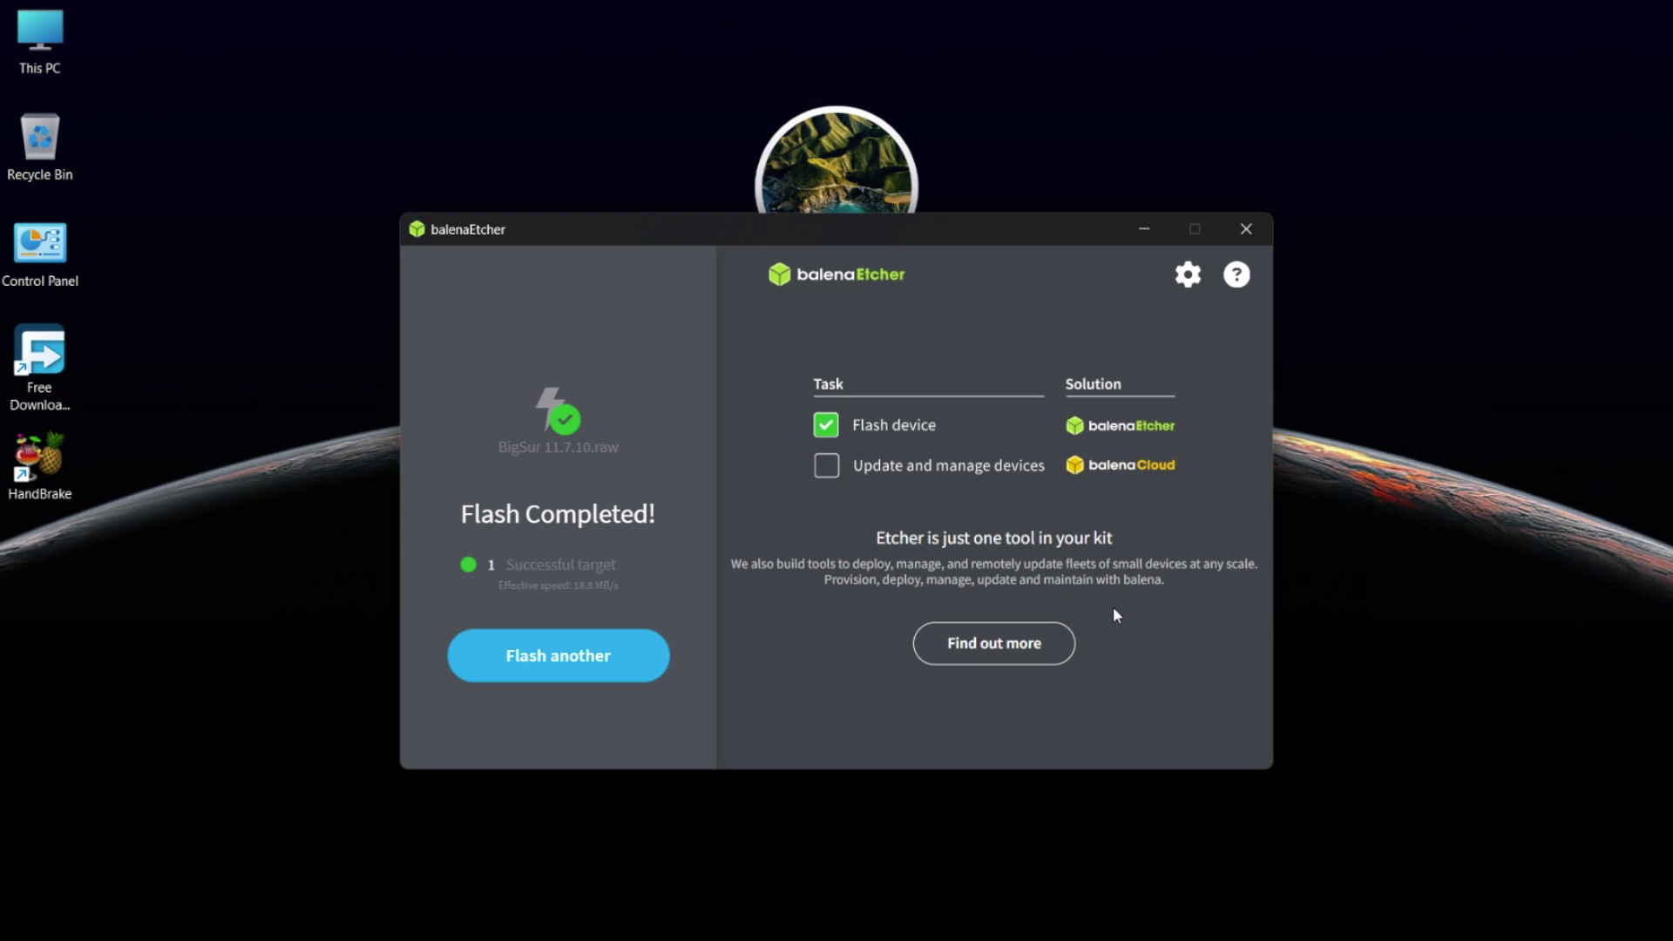
Close balenaEtcher once flashing completes and launch MiniTool Partition Wizard
left_click(1247, 230)
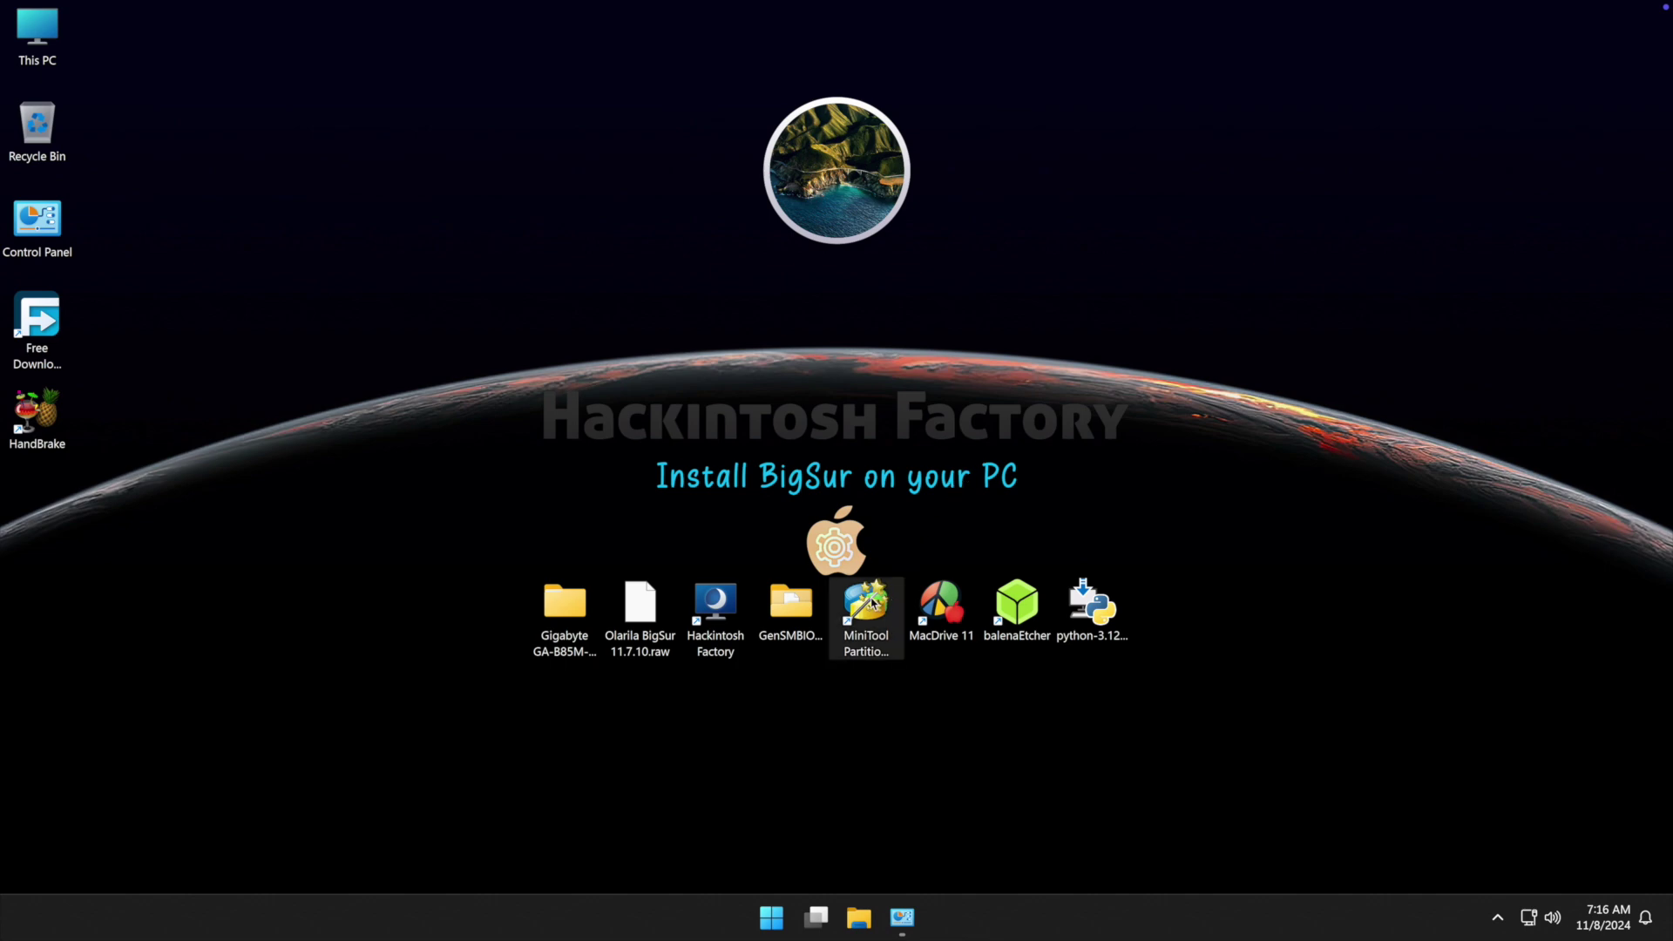
double_click(866, 599)
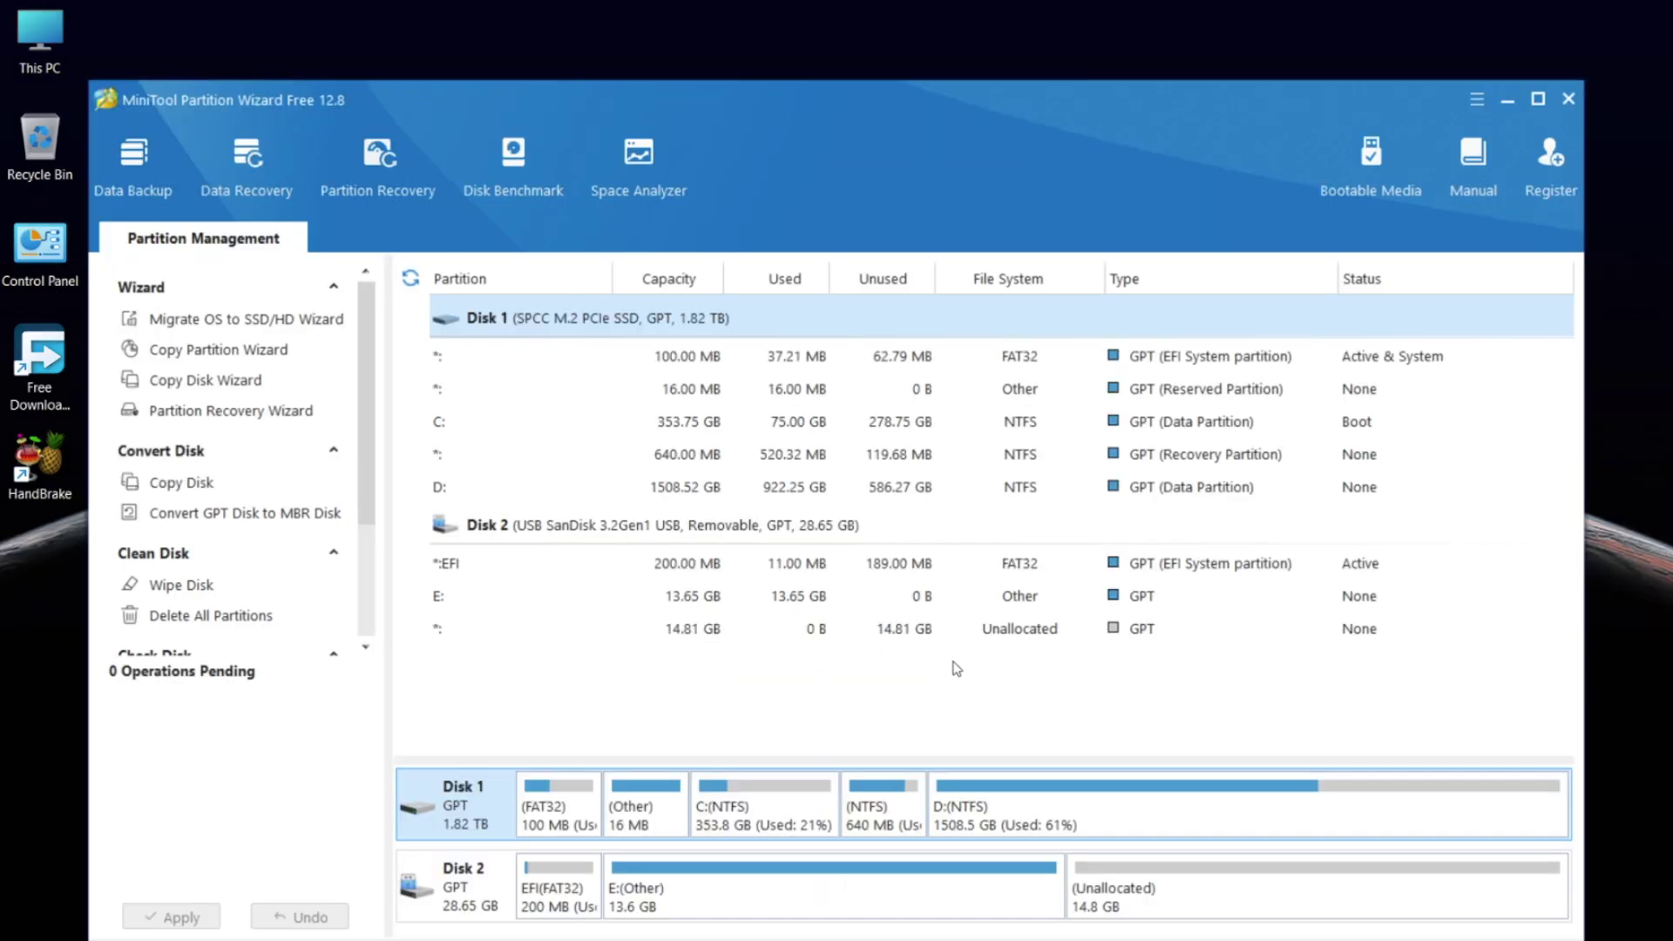
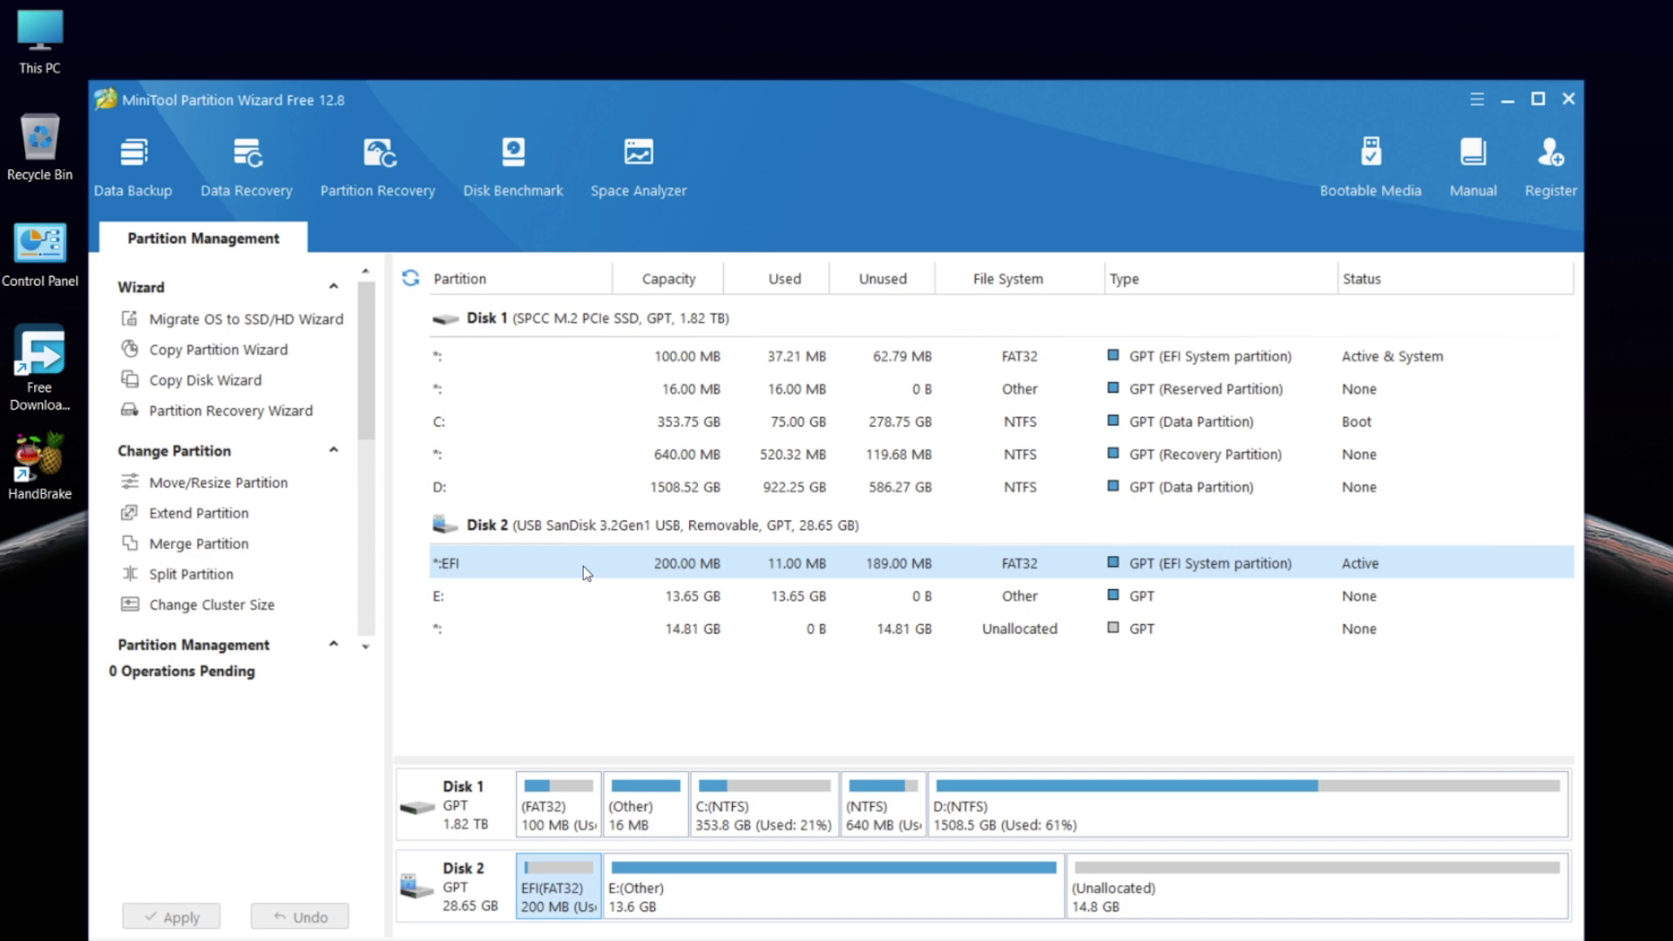
Assign drive letter F: to the USB's 200 MB EFI partition, apply it, and close MiniTool
right_click(585, 571)
left_click(664, 474)
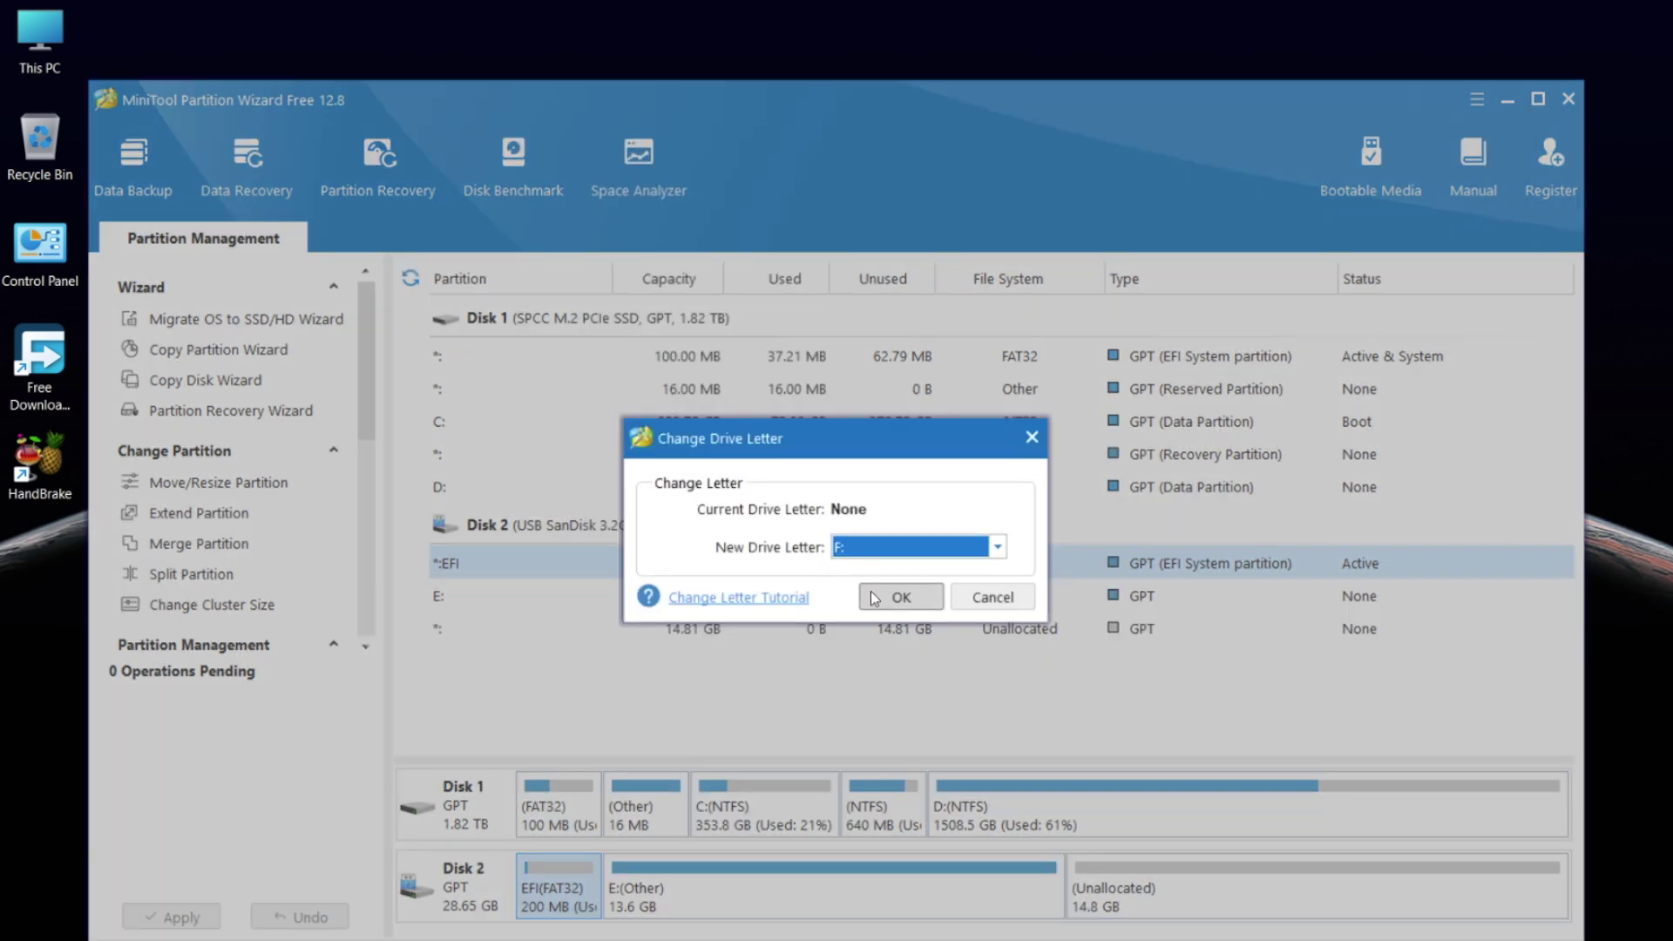
left_click(874, 598)
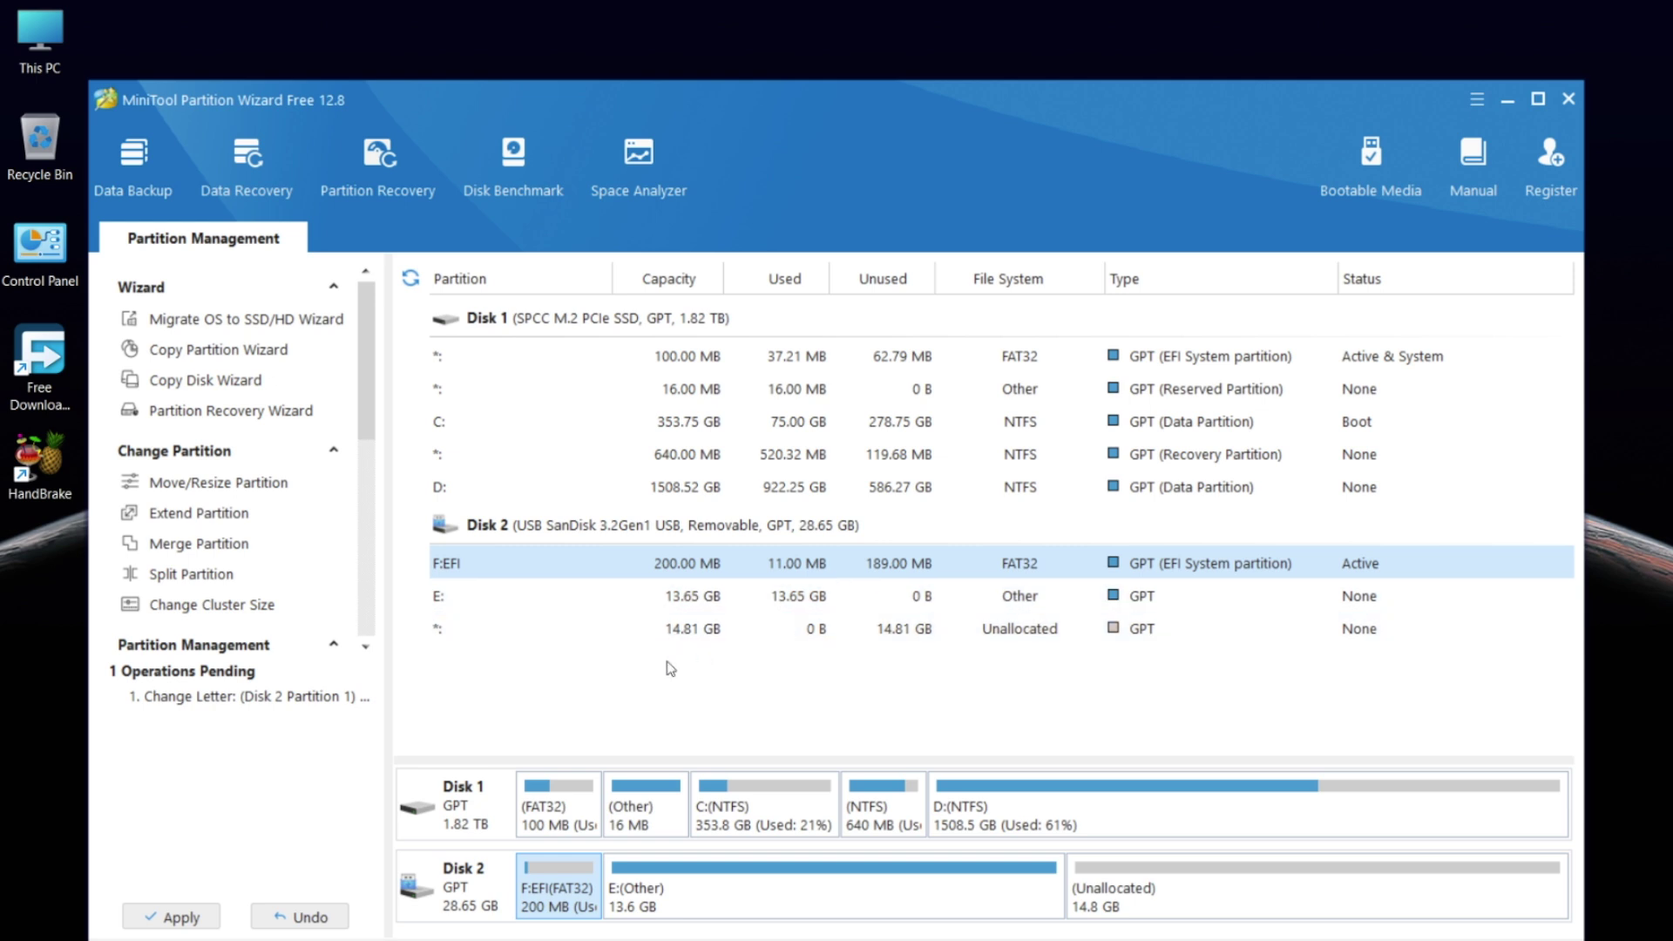
left_click(207, 917)
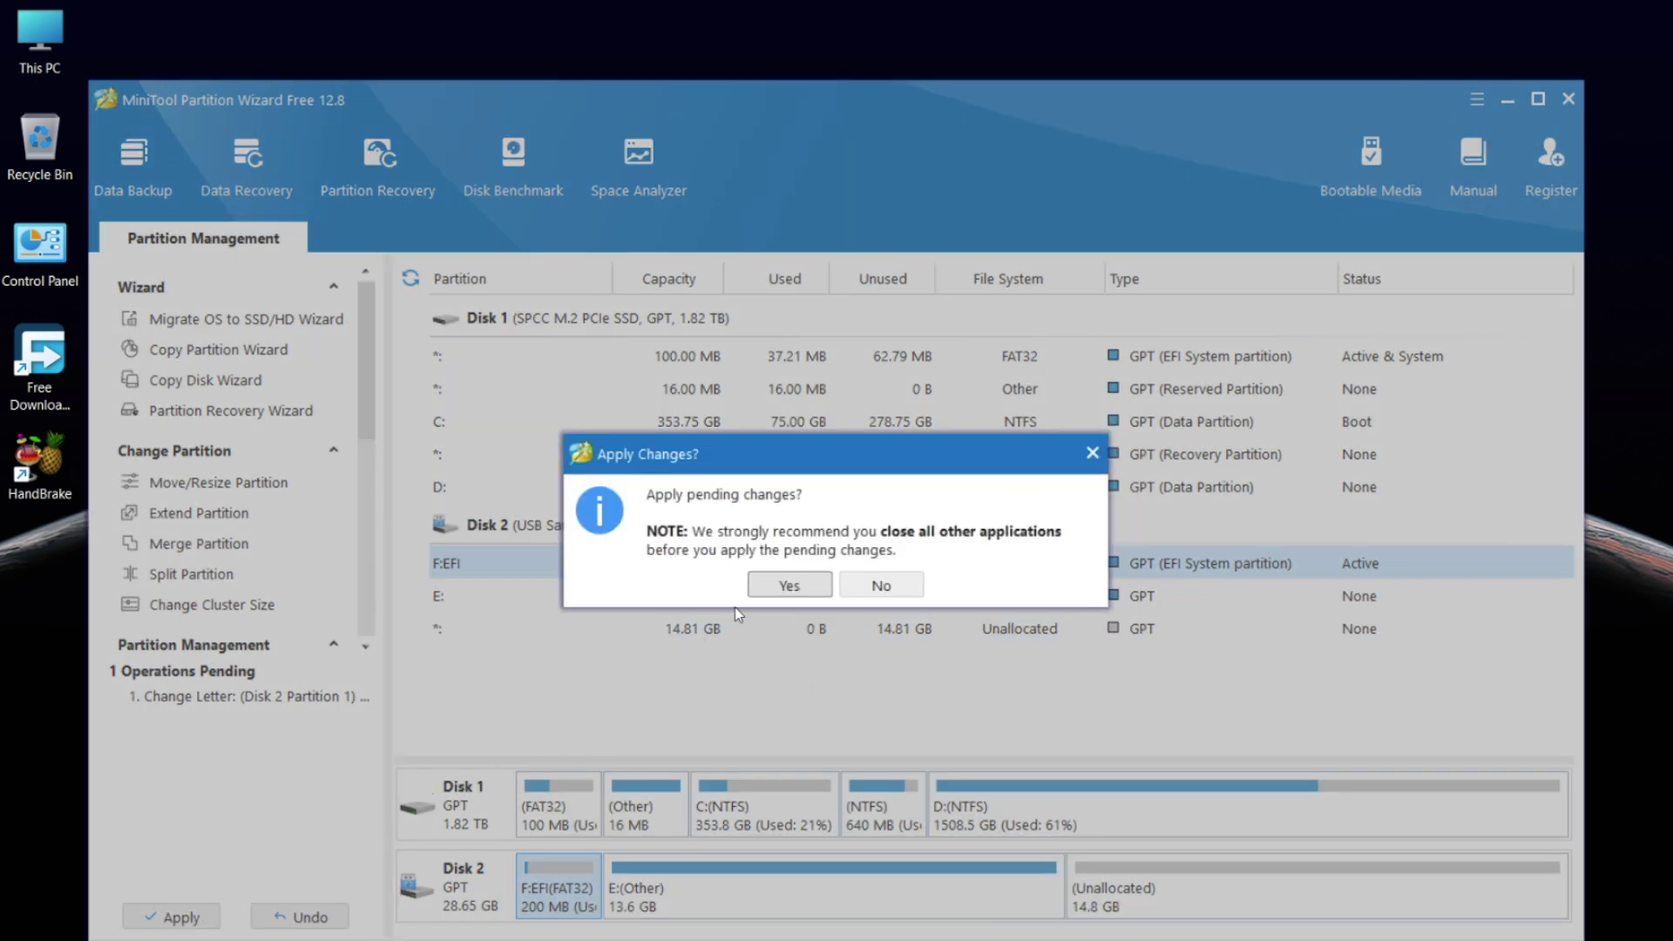
left_click(783, 584)
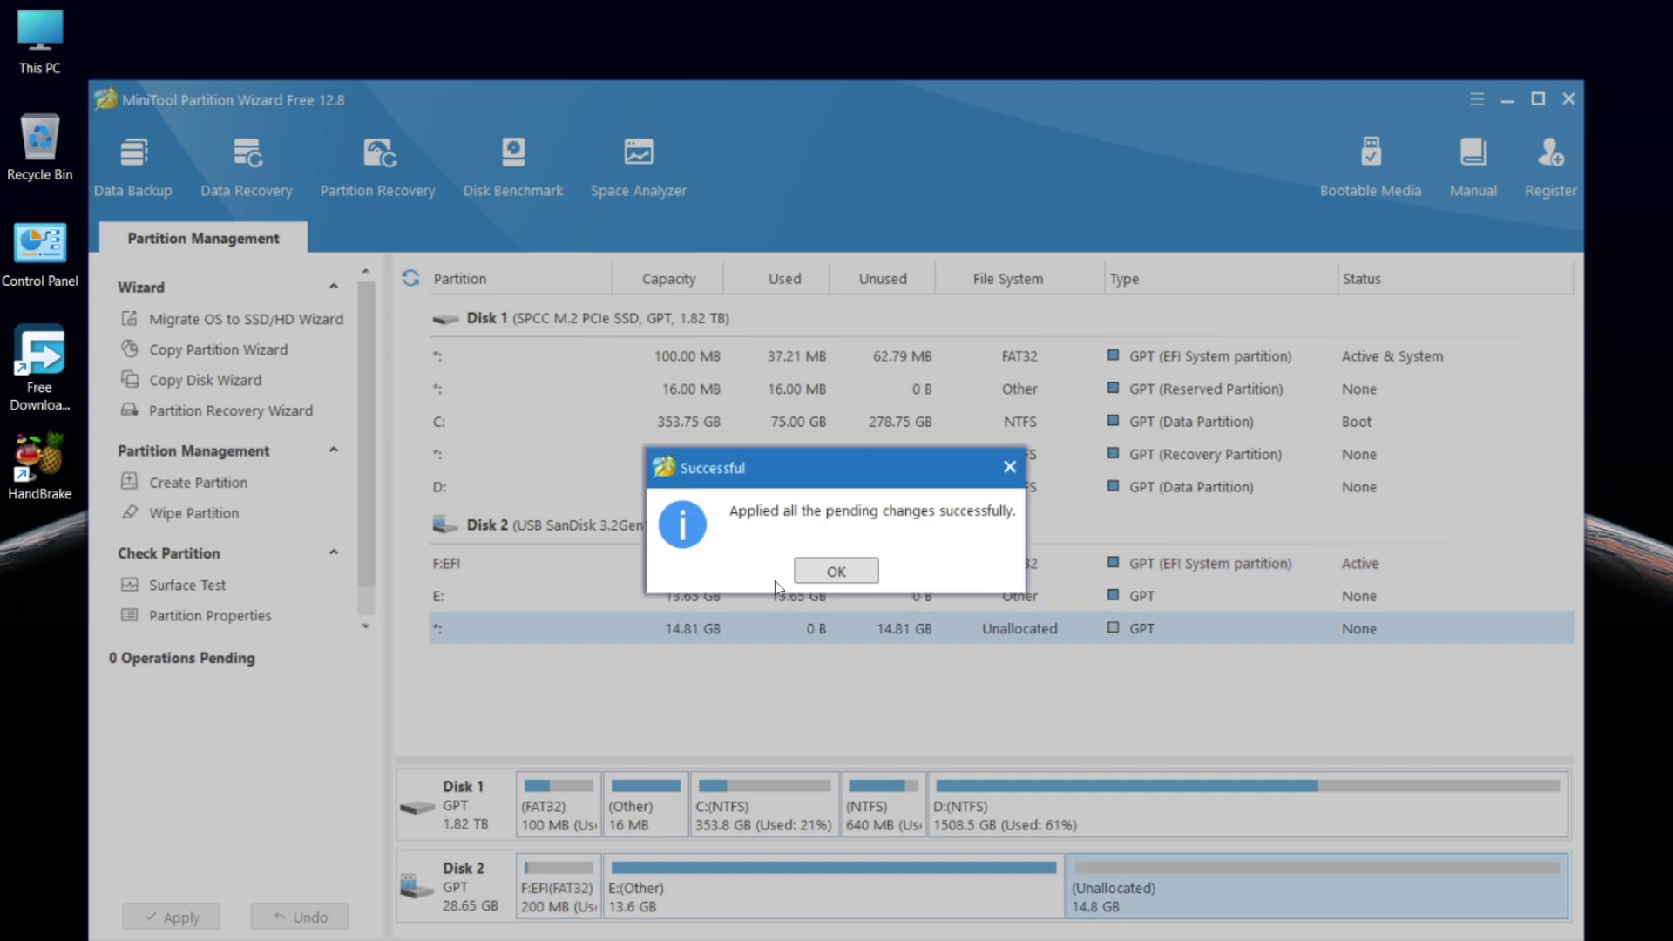
left_click(826, 569)
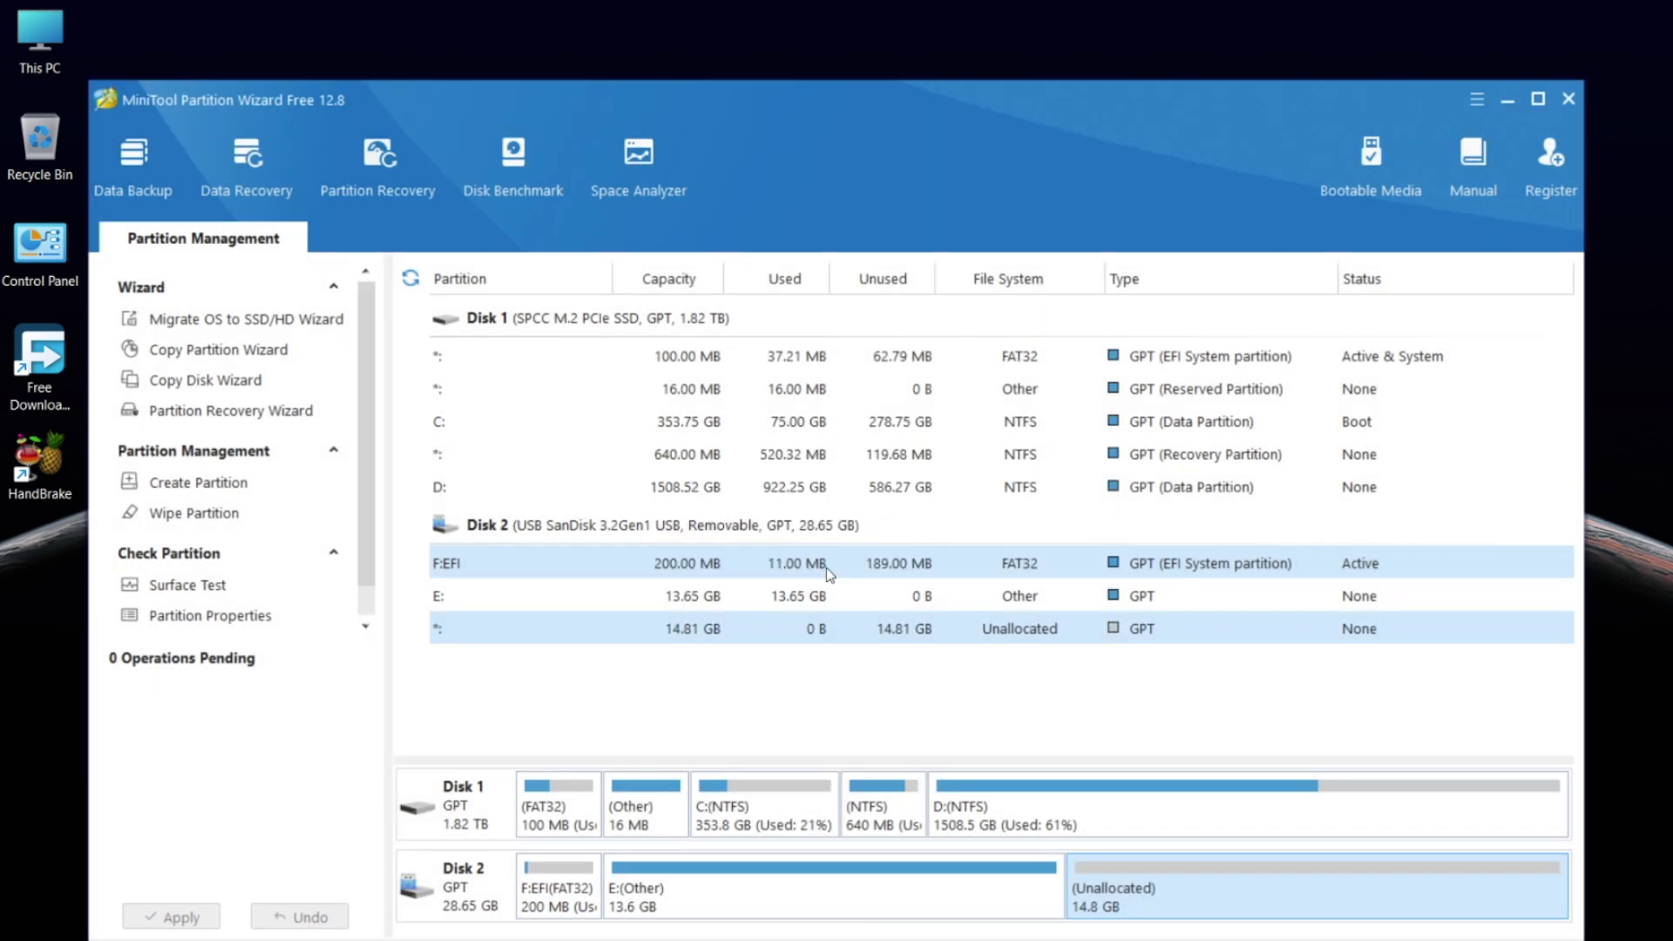
left_click(1565, 101)
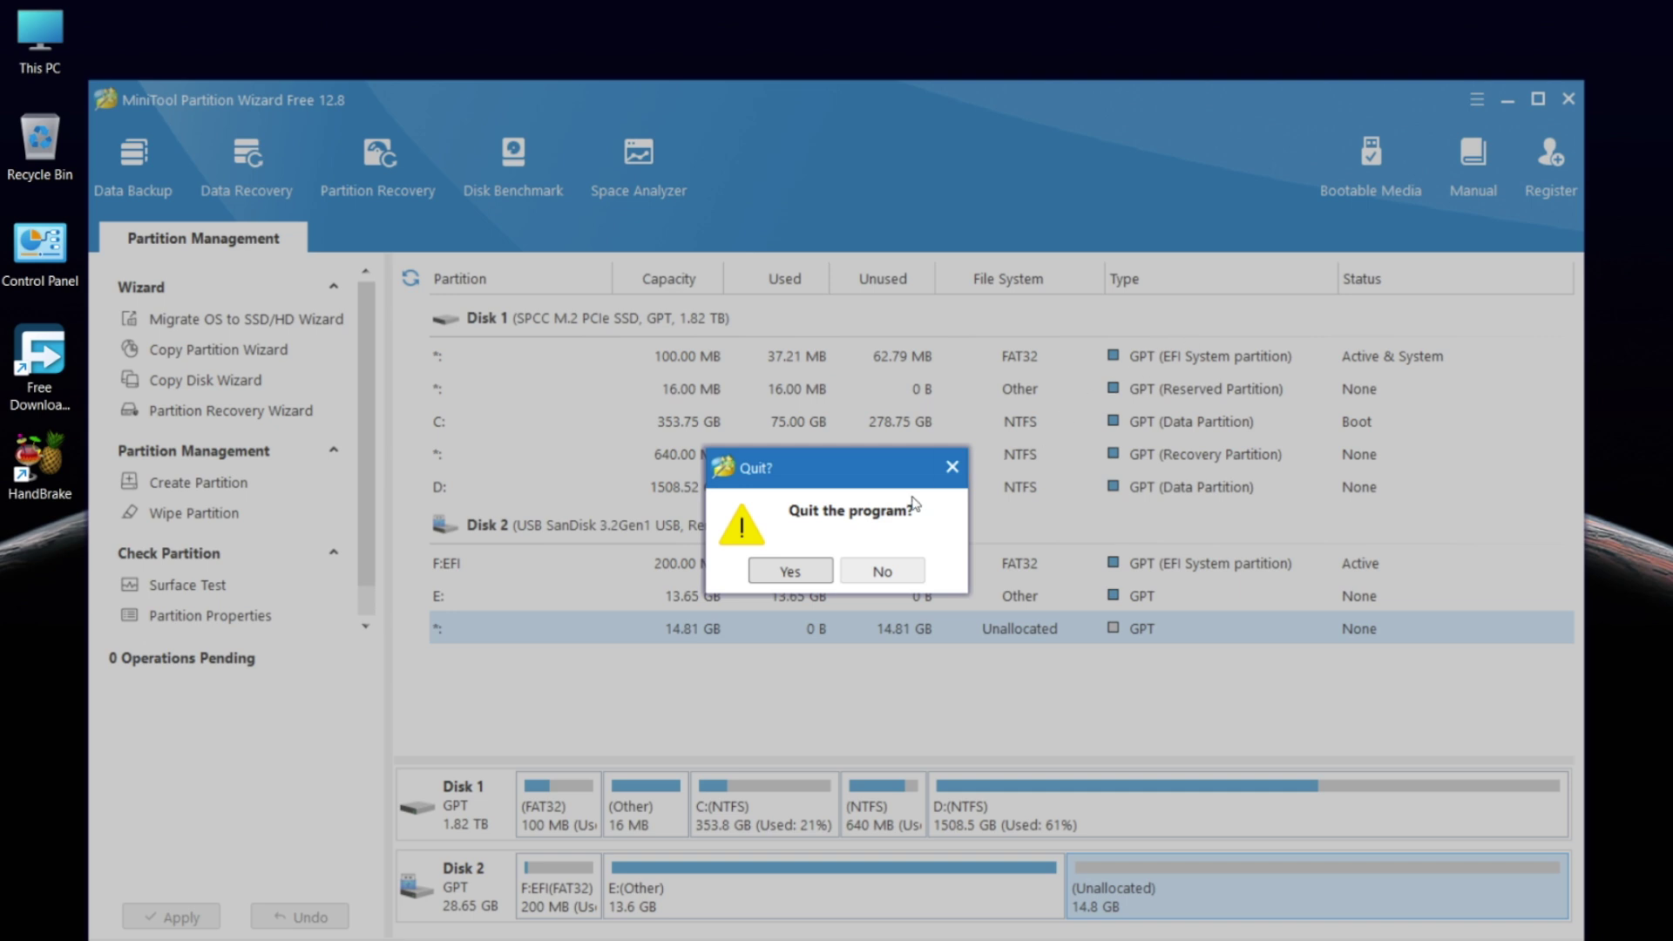
Confirm quitting MiniTool and try to open EFI (F:), choosing Continue to gain access
left_click(798, 573)
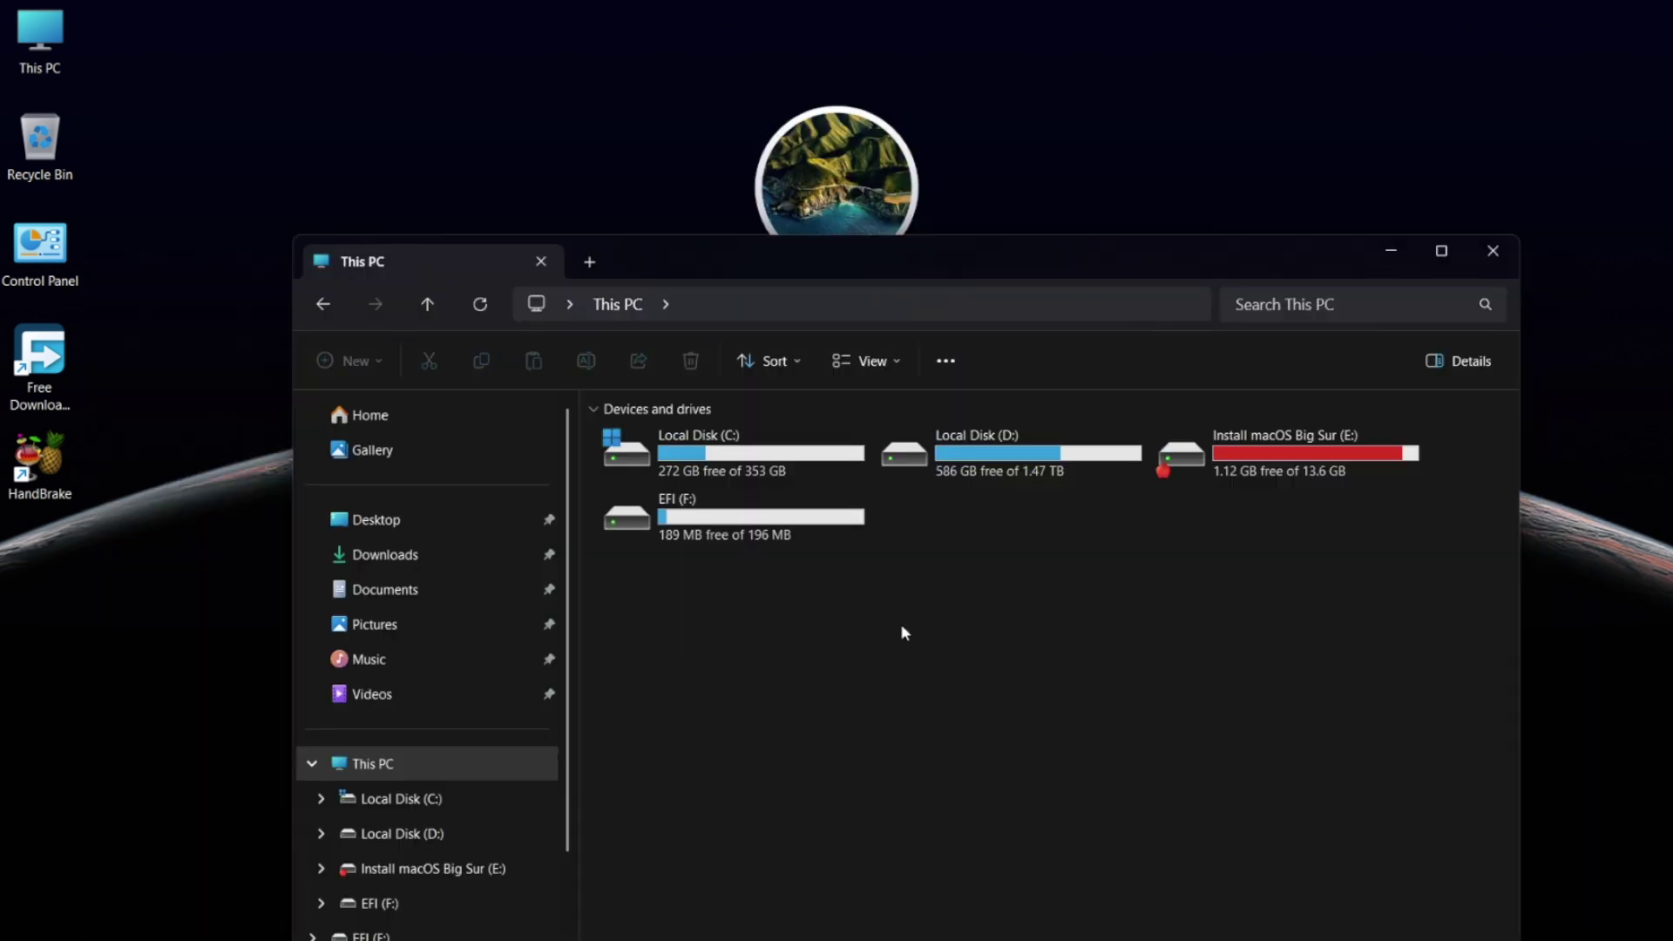
double_click(818, 527)
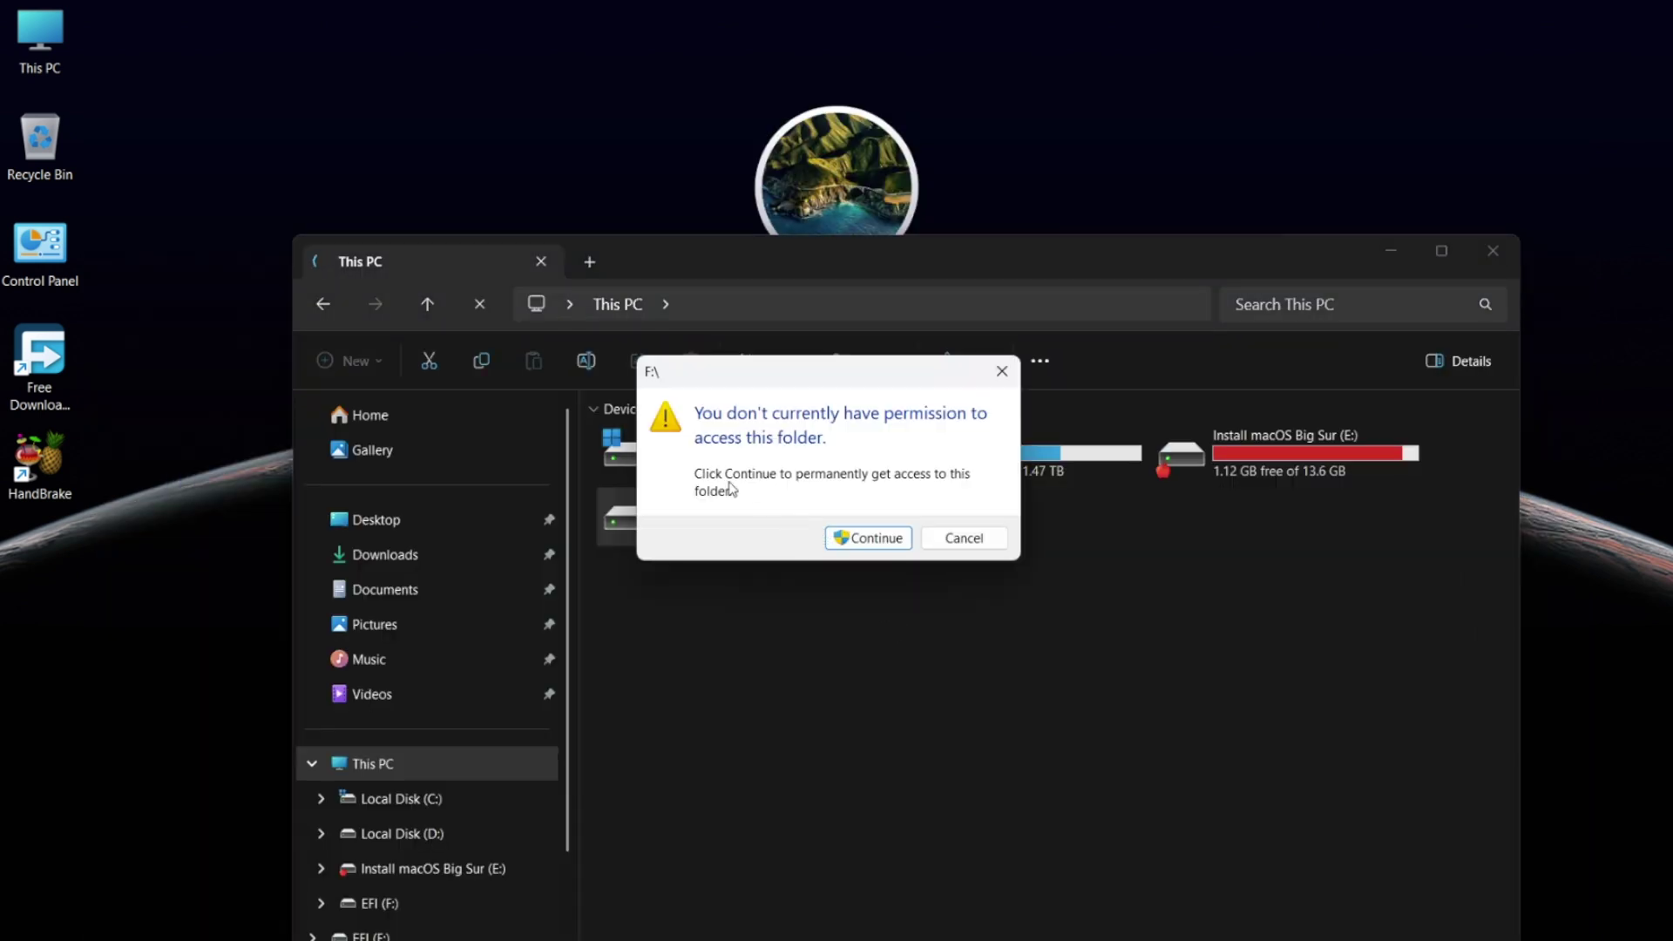
left_click(869, 537)
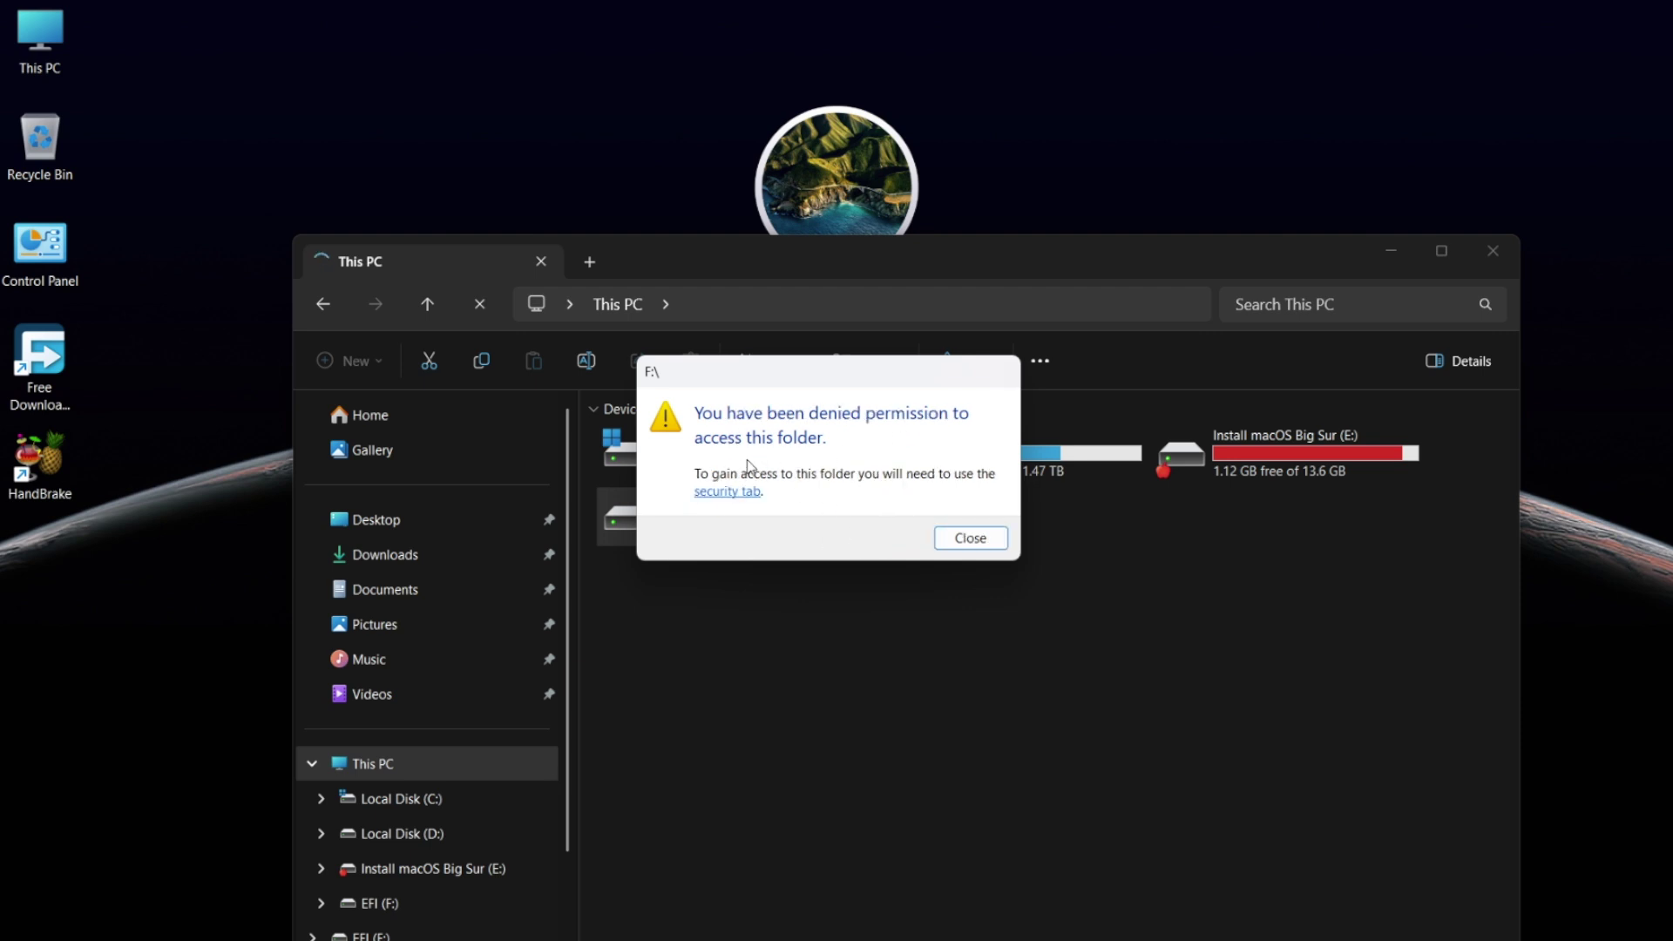
Review the EFI (F:) drive's Properties tabs, then close Properties and the access-denied message
left_click(739, 497)
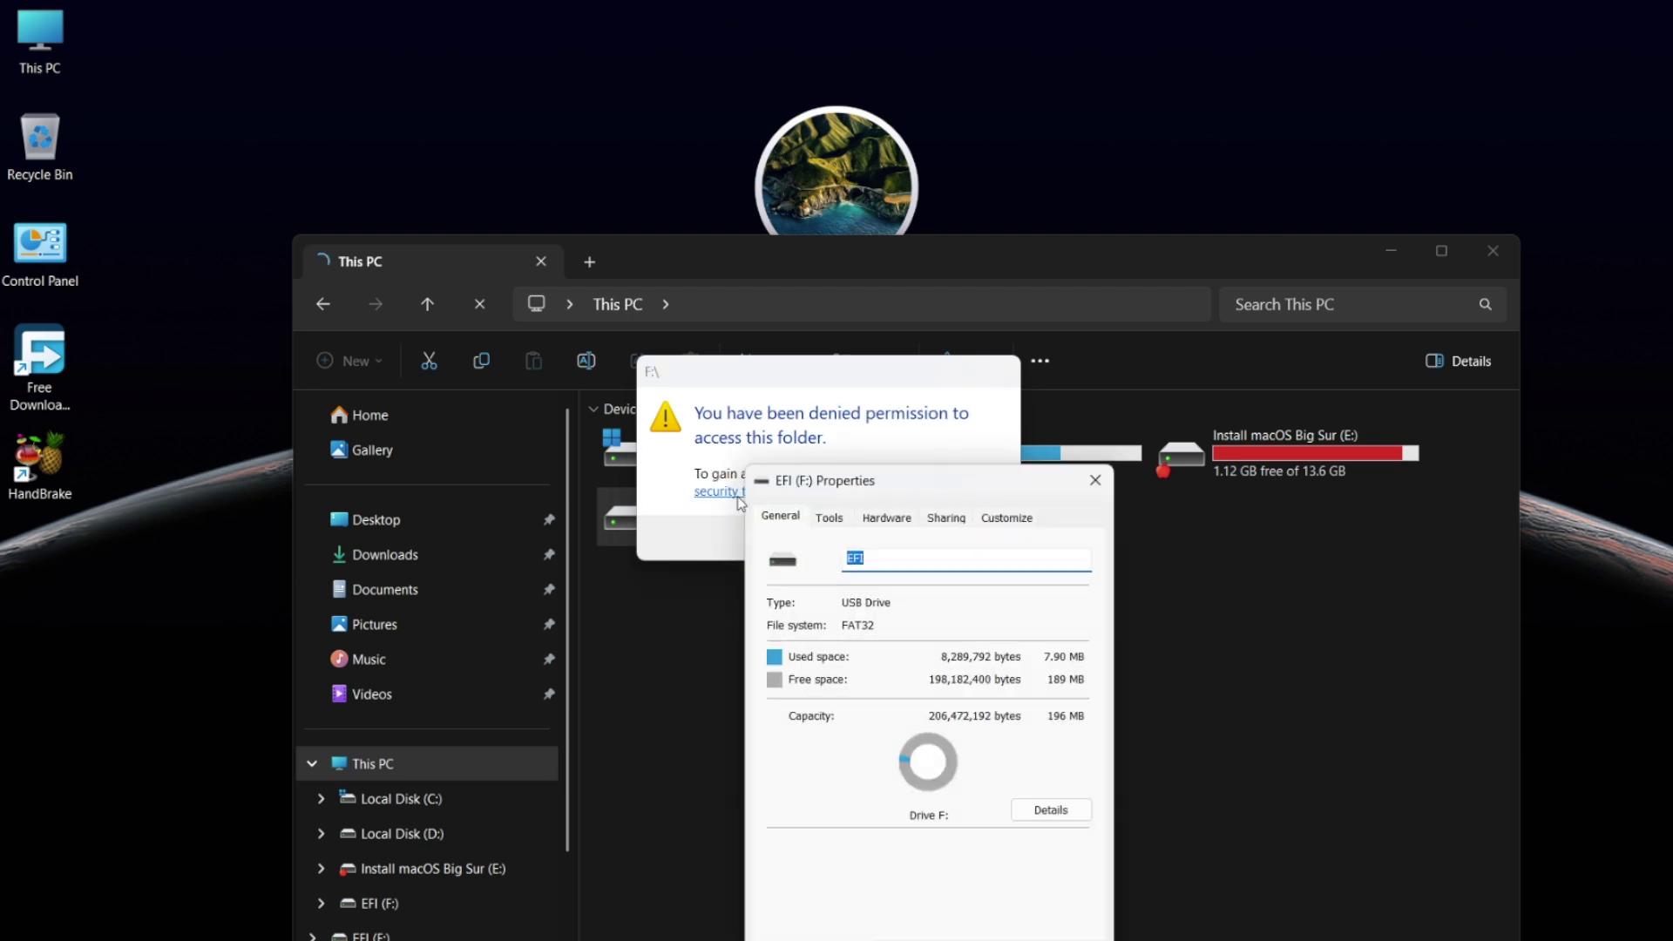
left_click(829, 517)
left_click(886, 517)
left_click(947, 517)
left_click(1006, 516)
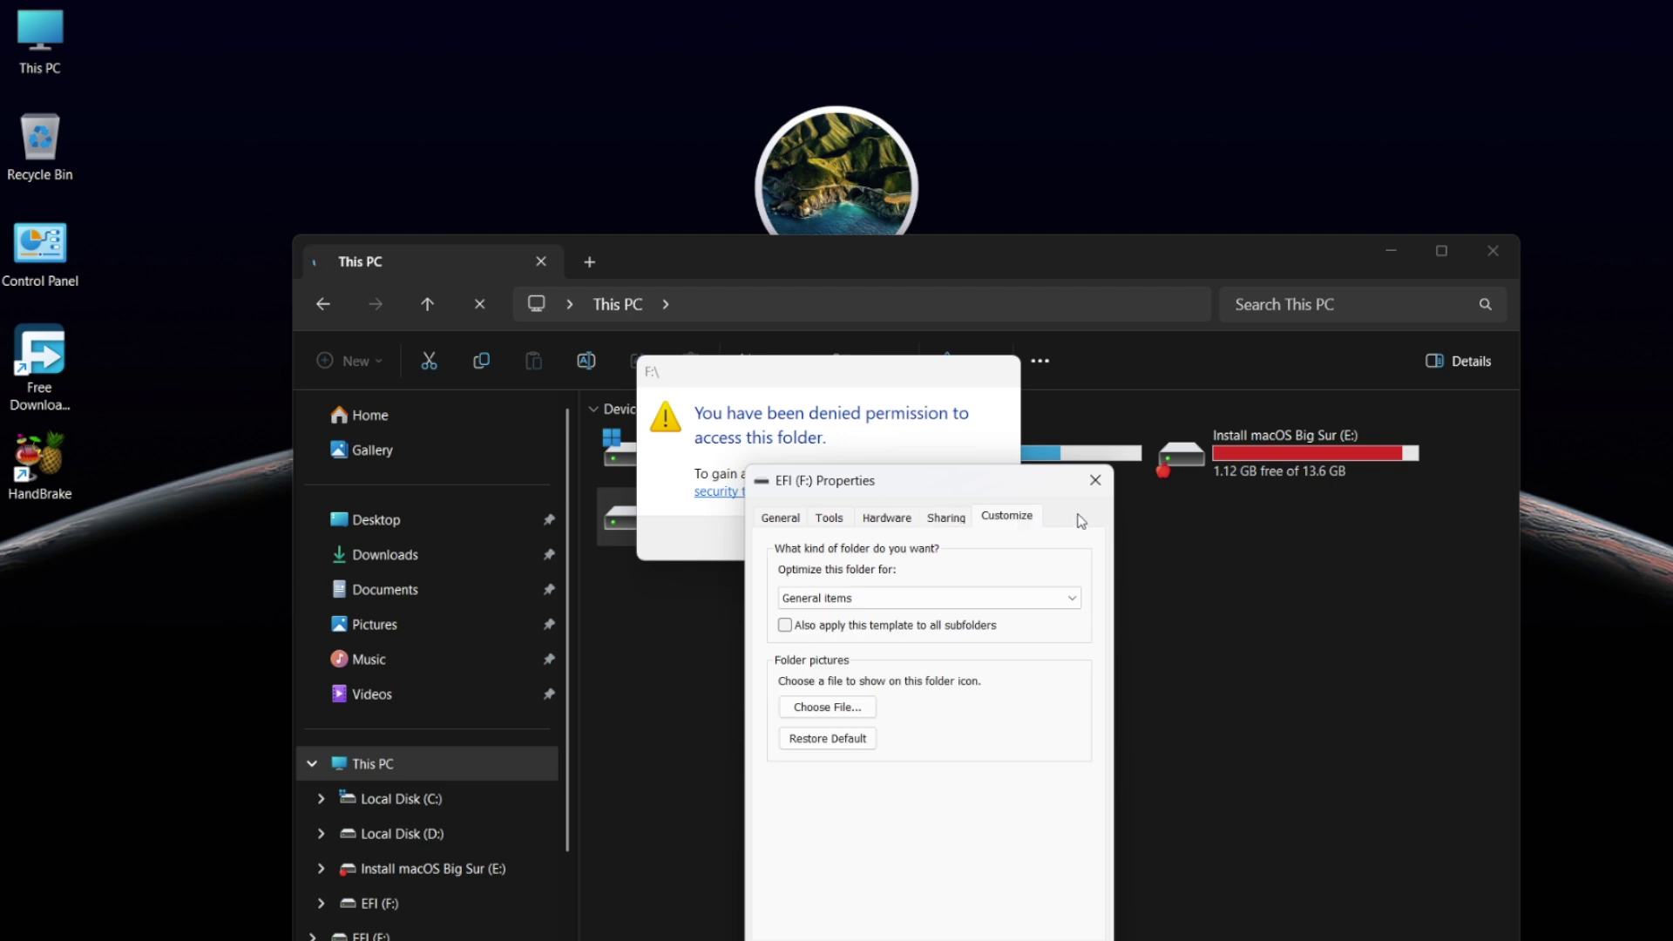
left_click(788, 518)
left_click(1095, 480)
left_click(959, 538)
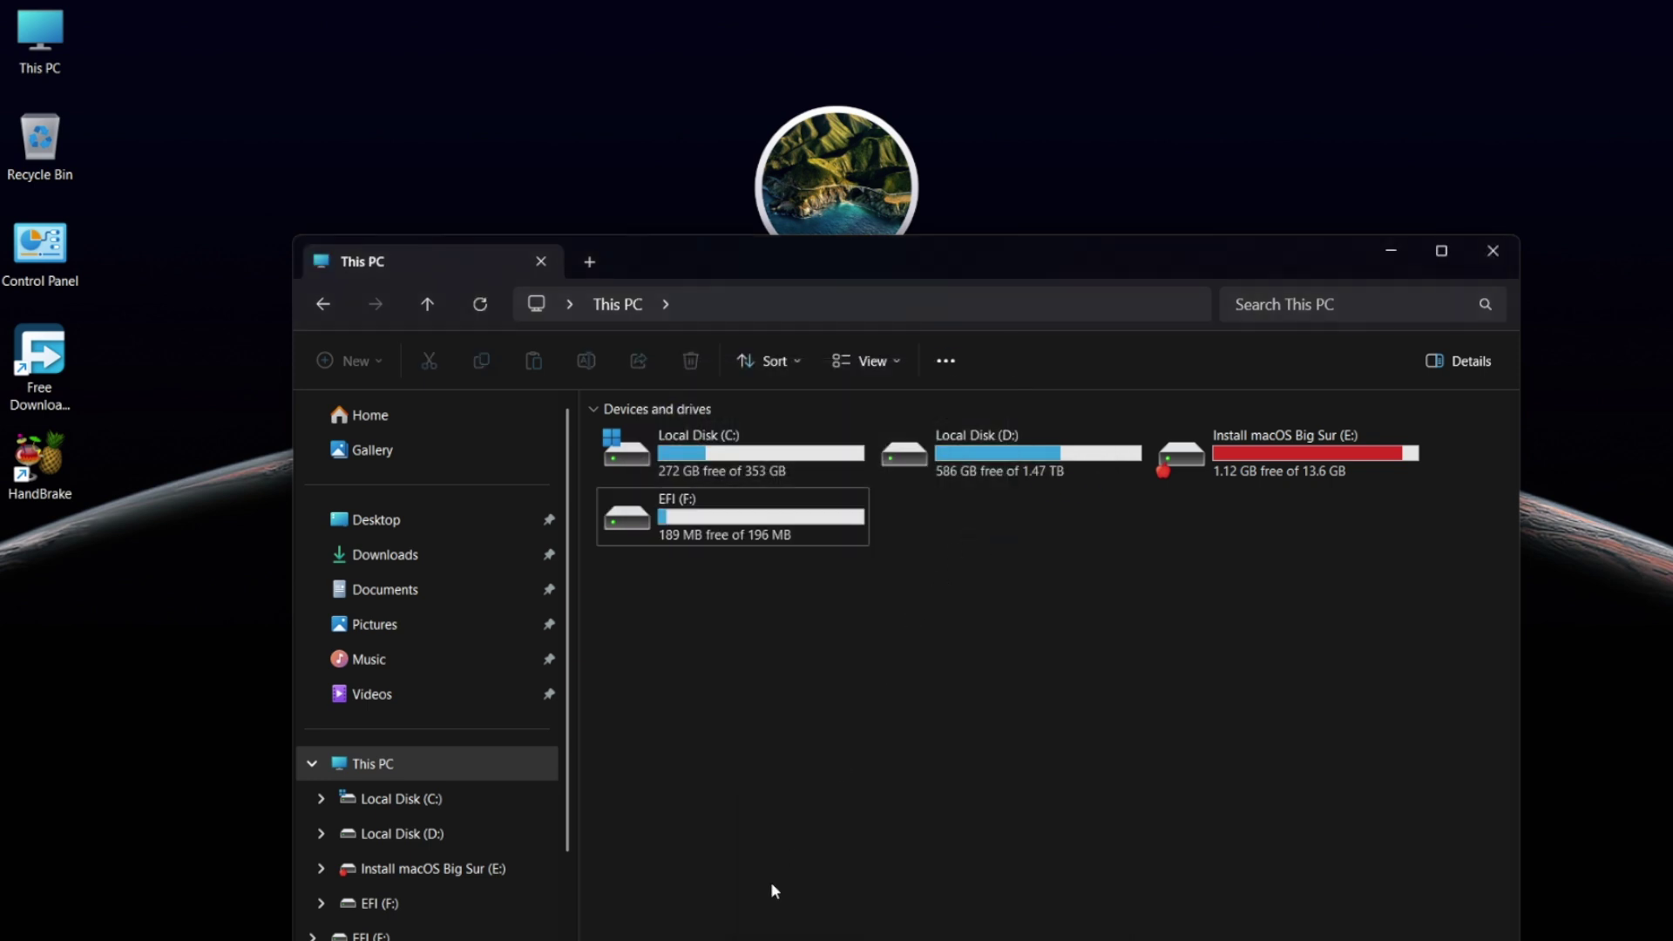
key("super")
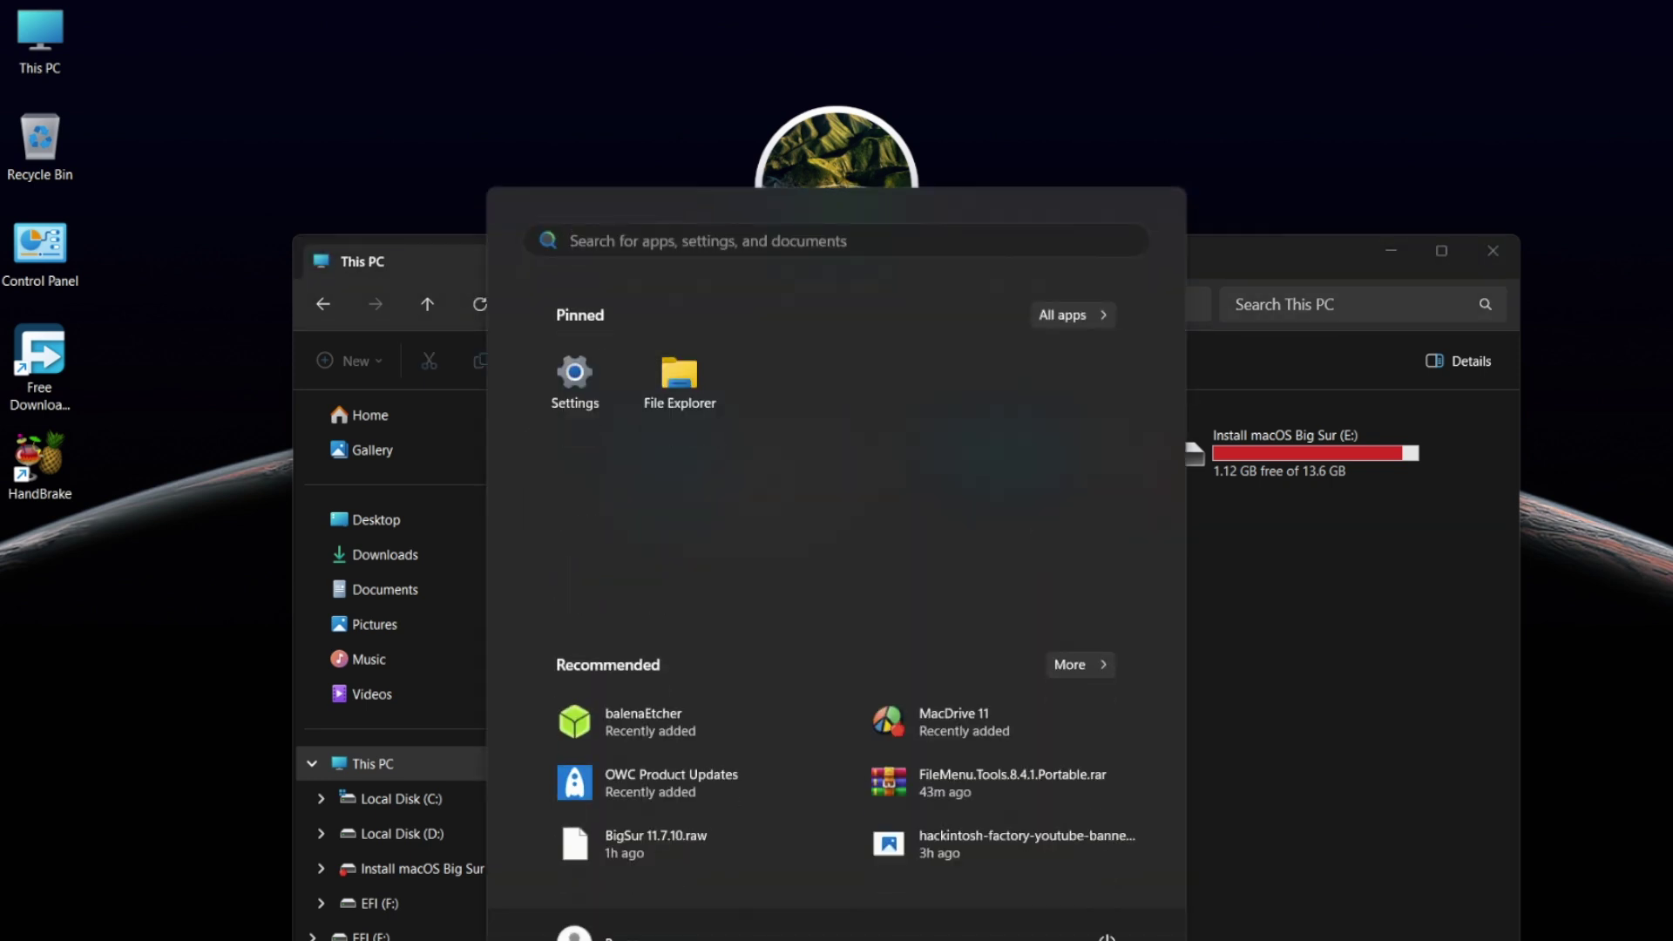
Launch Edit group policy and expand Computer Configuration > Windows Settings > Security Settings
type("gr")
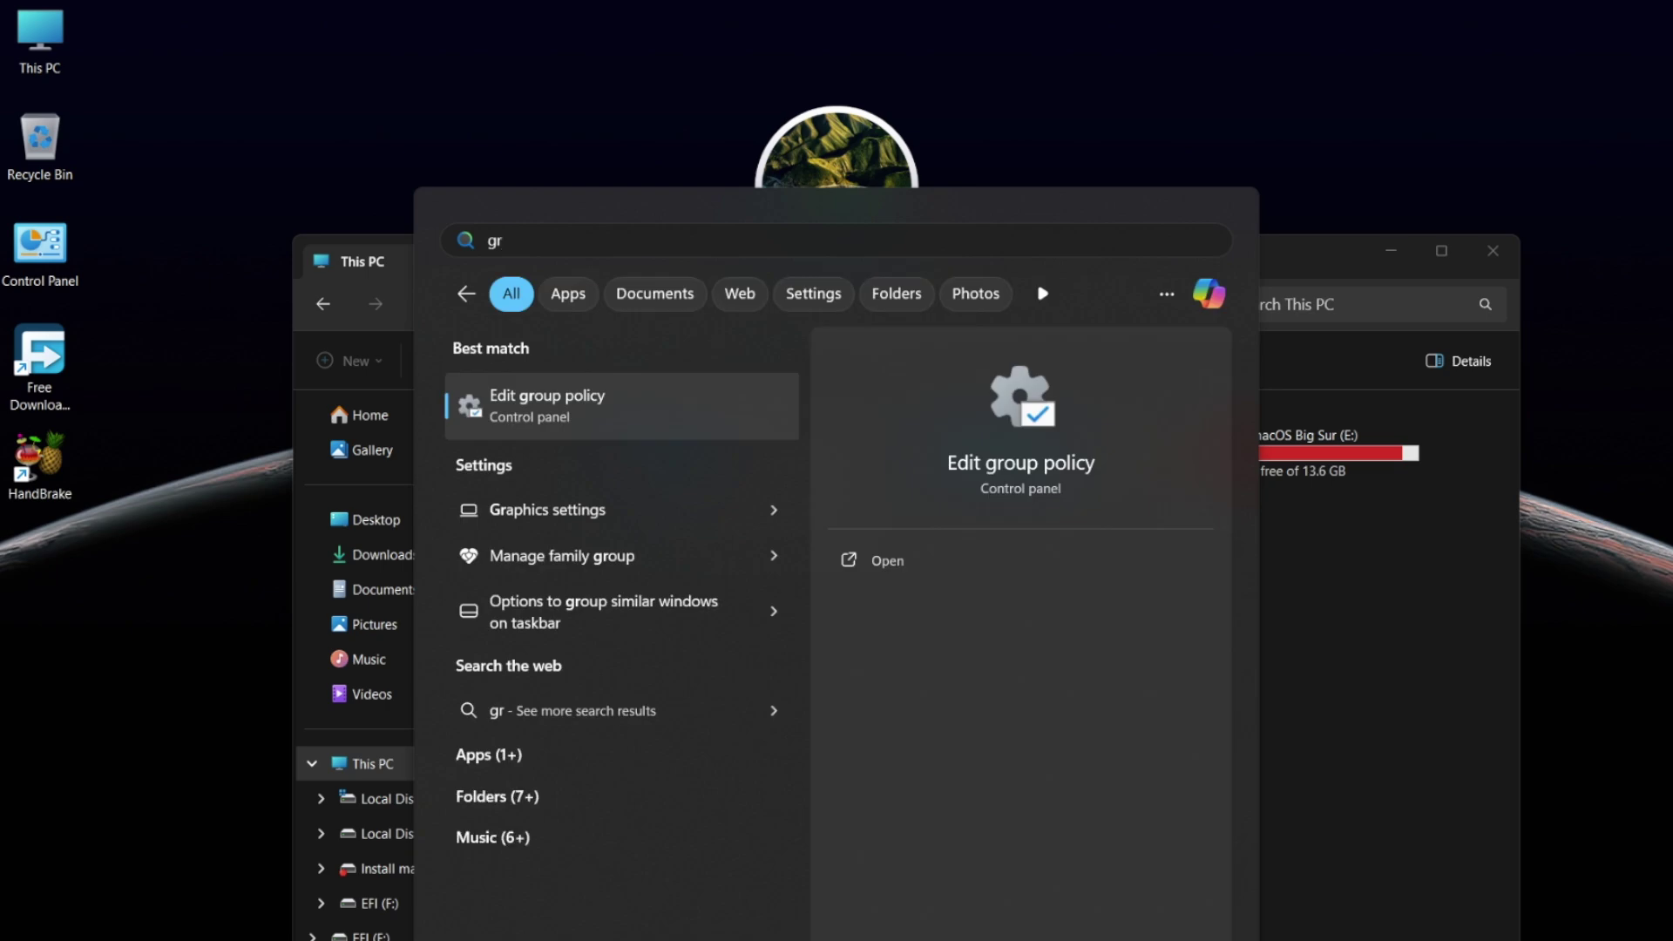
key("Return")
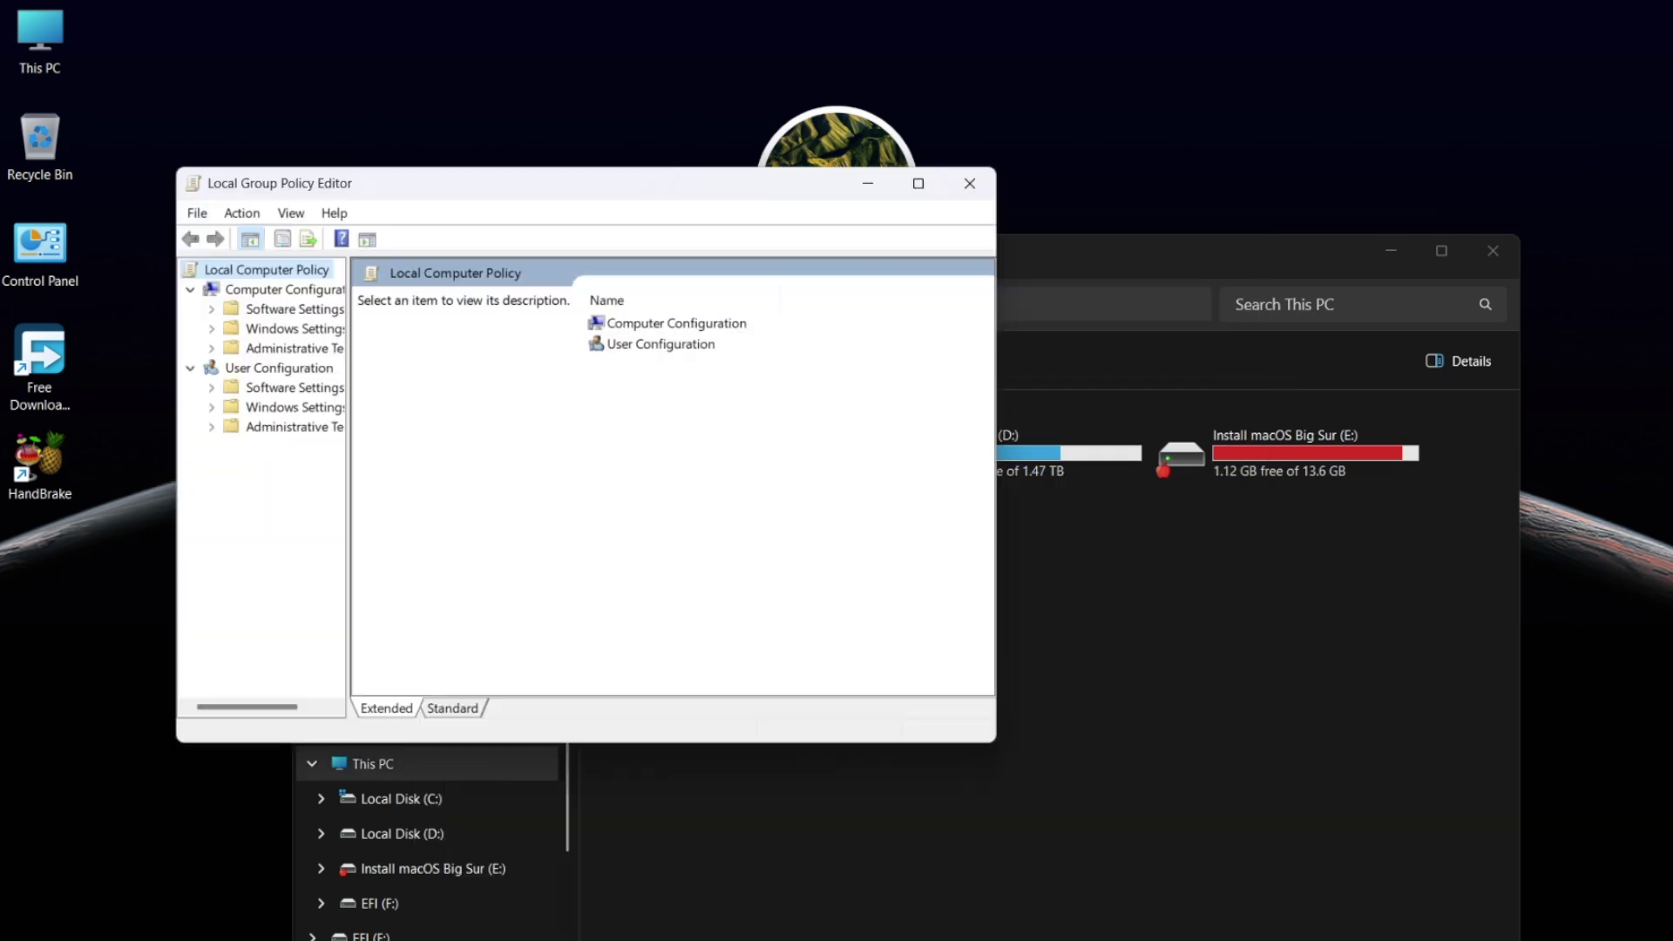
left_click_drag(349, 665, 423, 665)
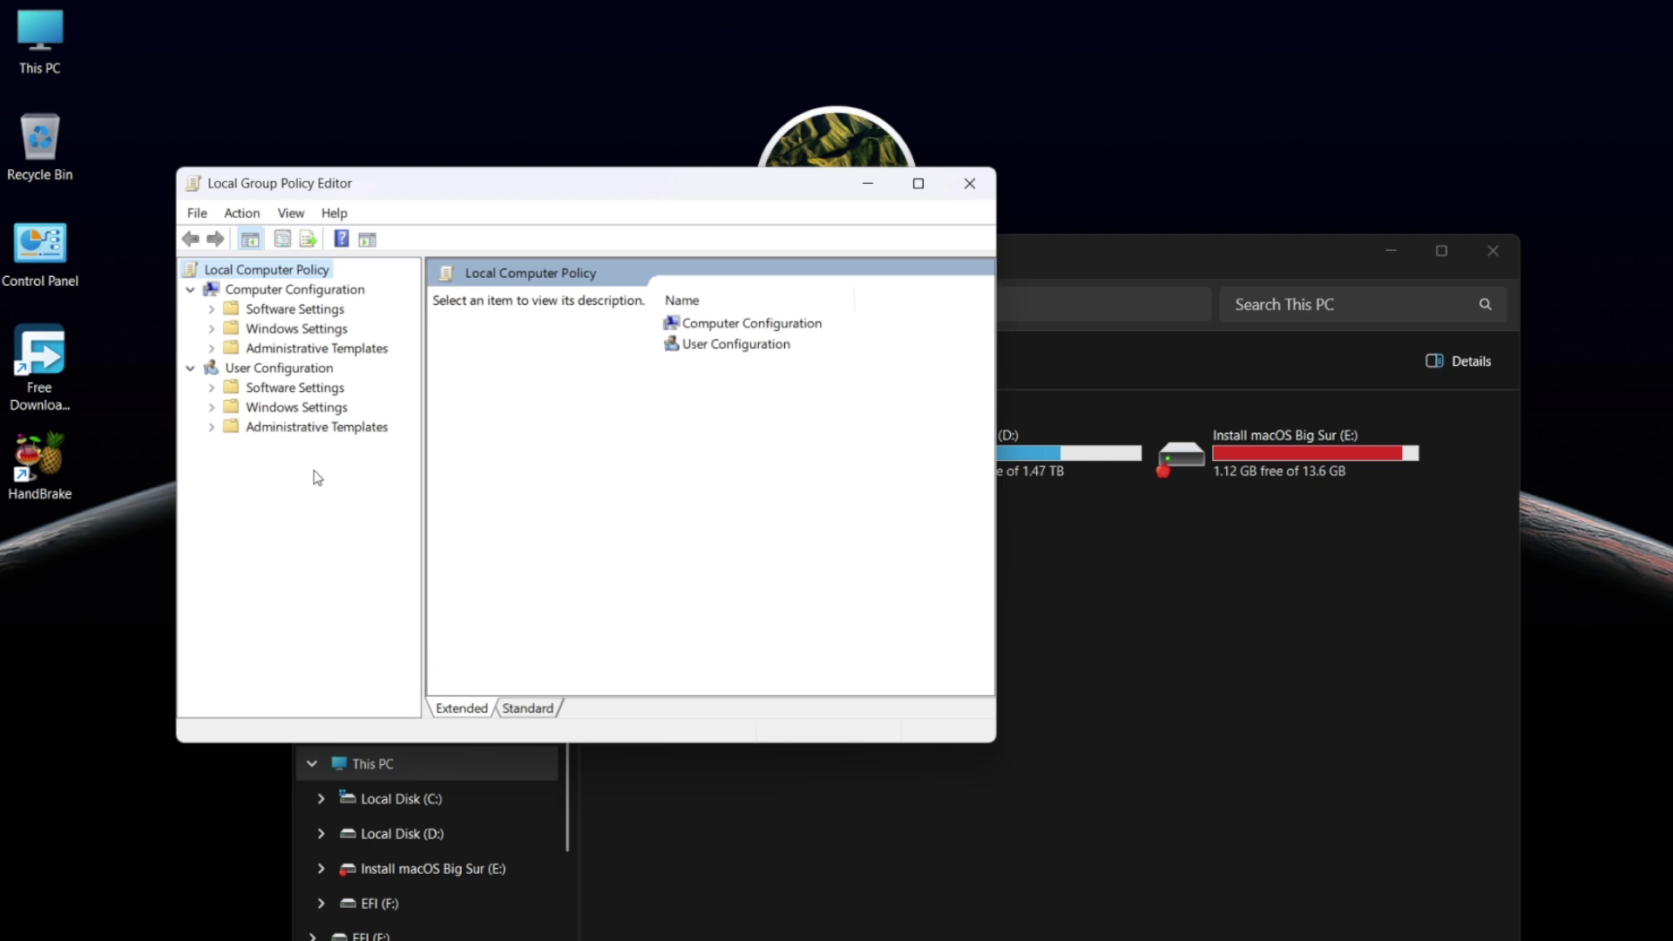
left_click(211, 329)
left_click(232, 407)
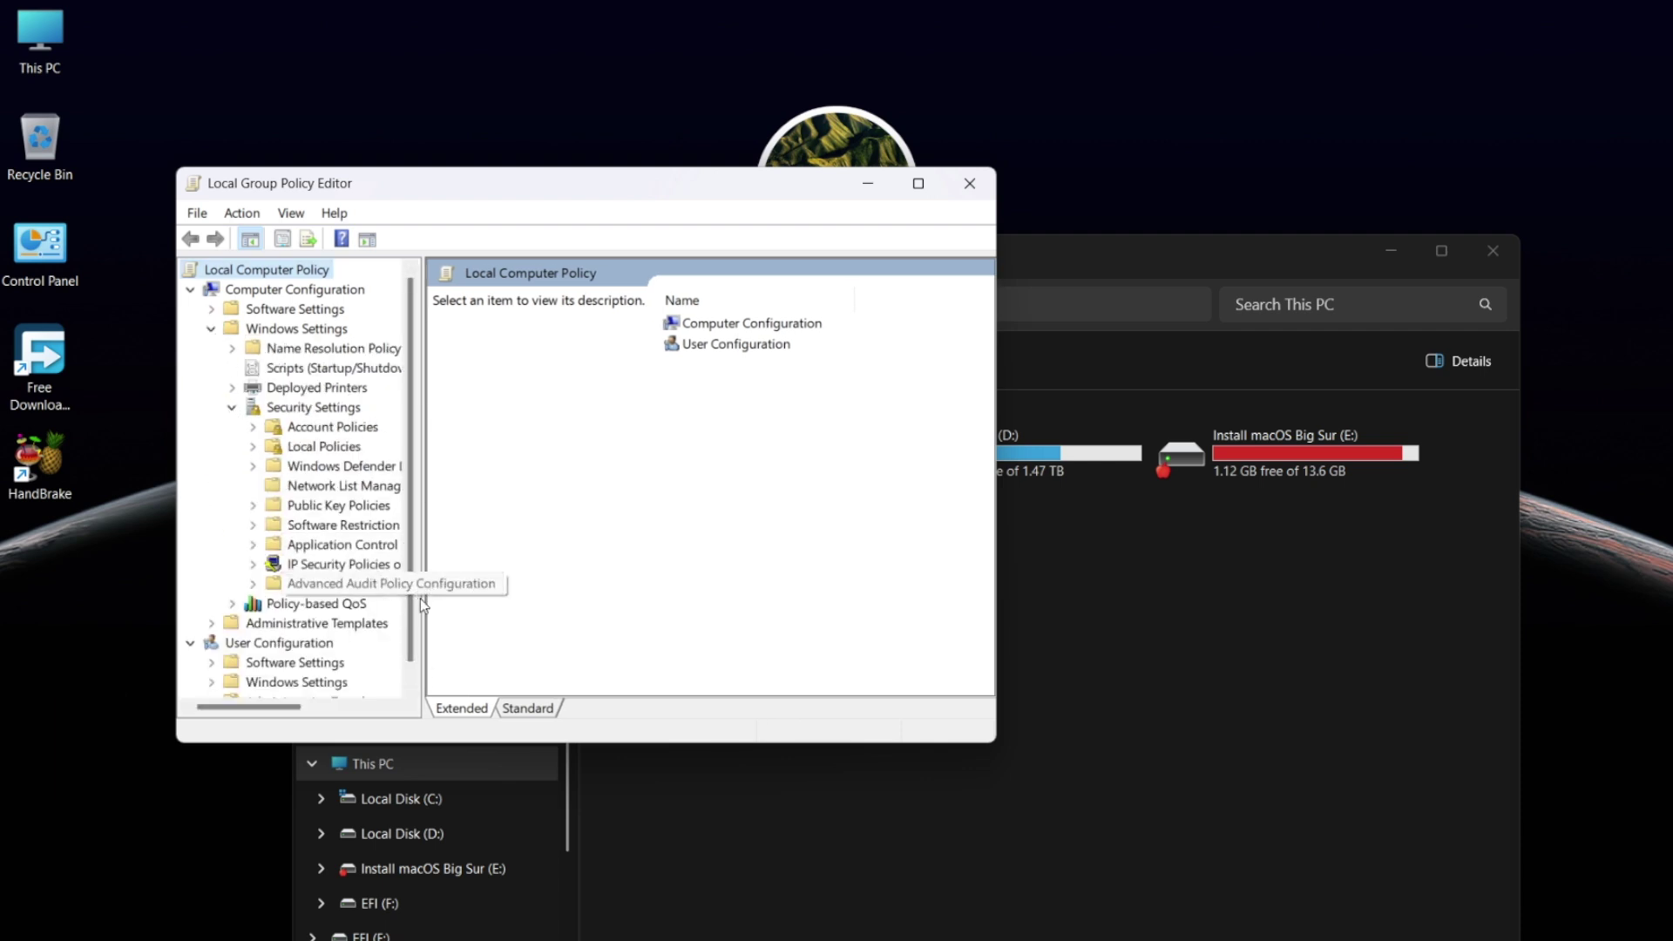
Open Local Policies > Security Options, enlarging the window to show the User Account Control policies
left_click_drag(422, 598, 519, 598)
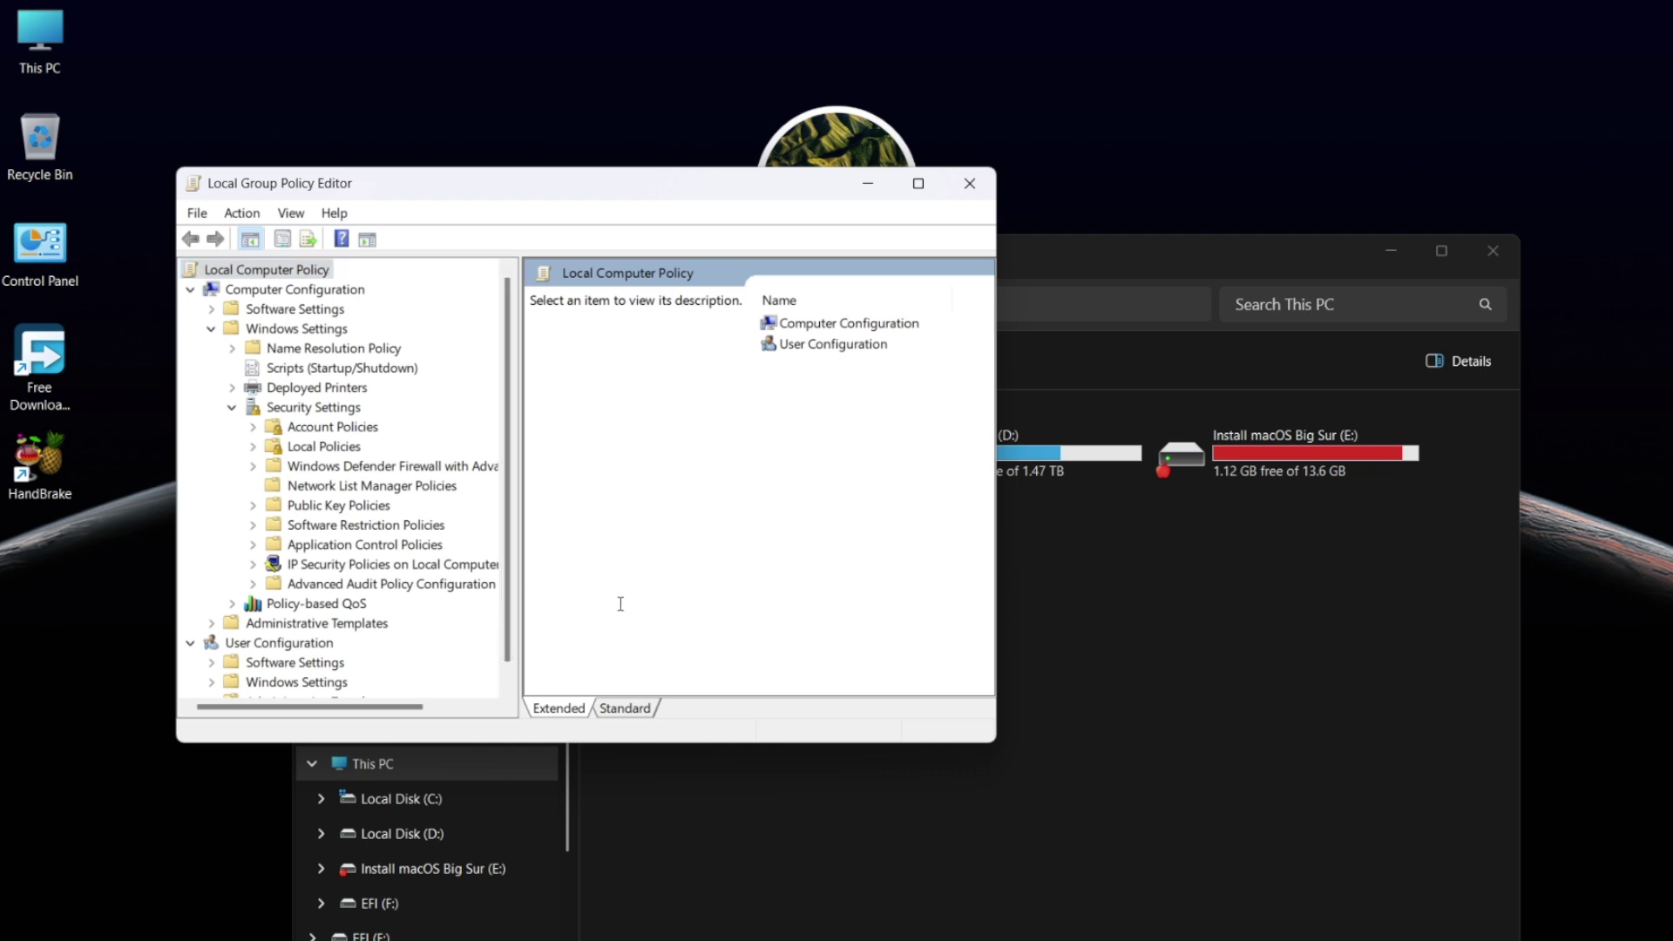
left_click(253, 446)
left_click(309, 506)
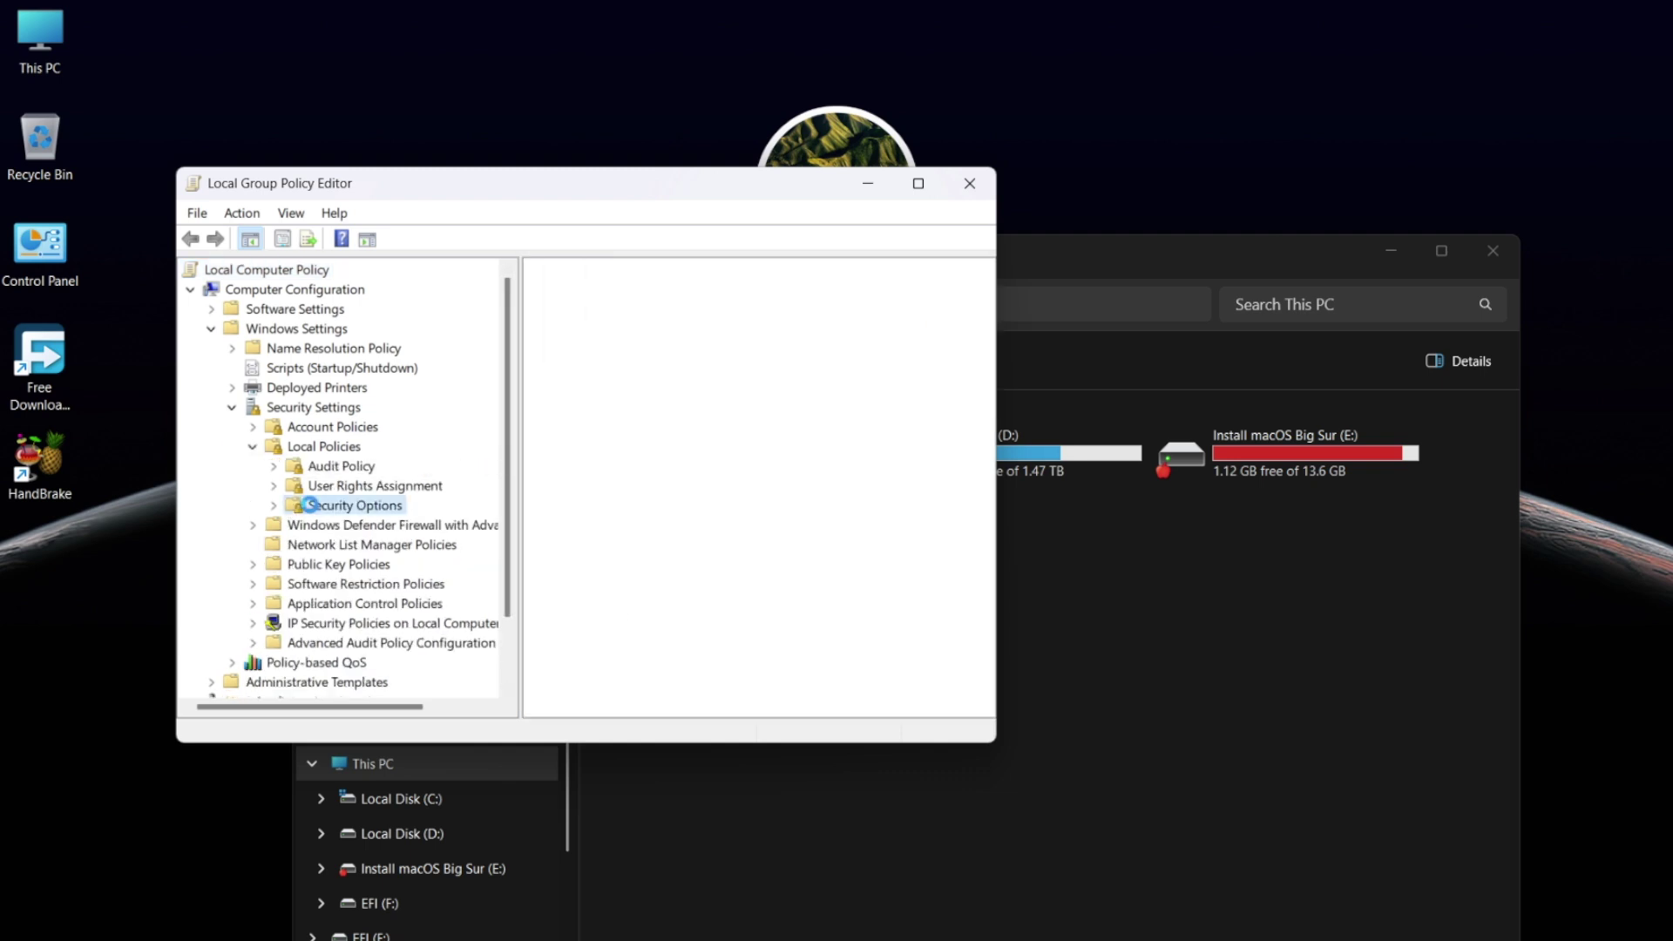
left_click_drag(995, 742, 1195, 879)
scroll(952, 705, "down", 20)
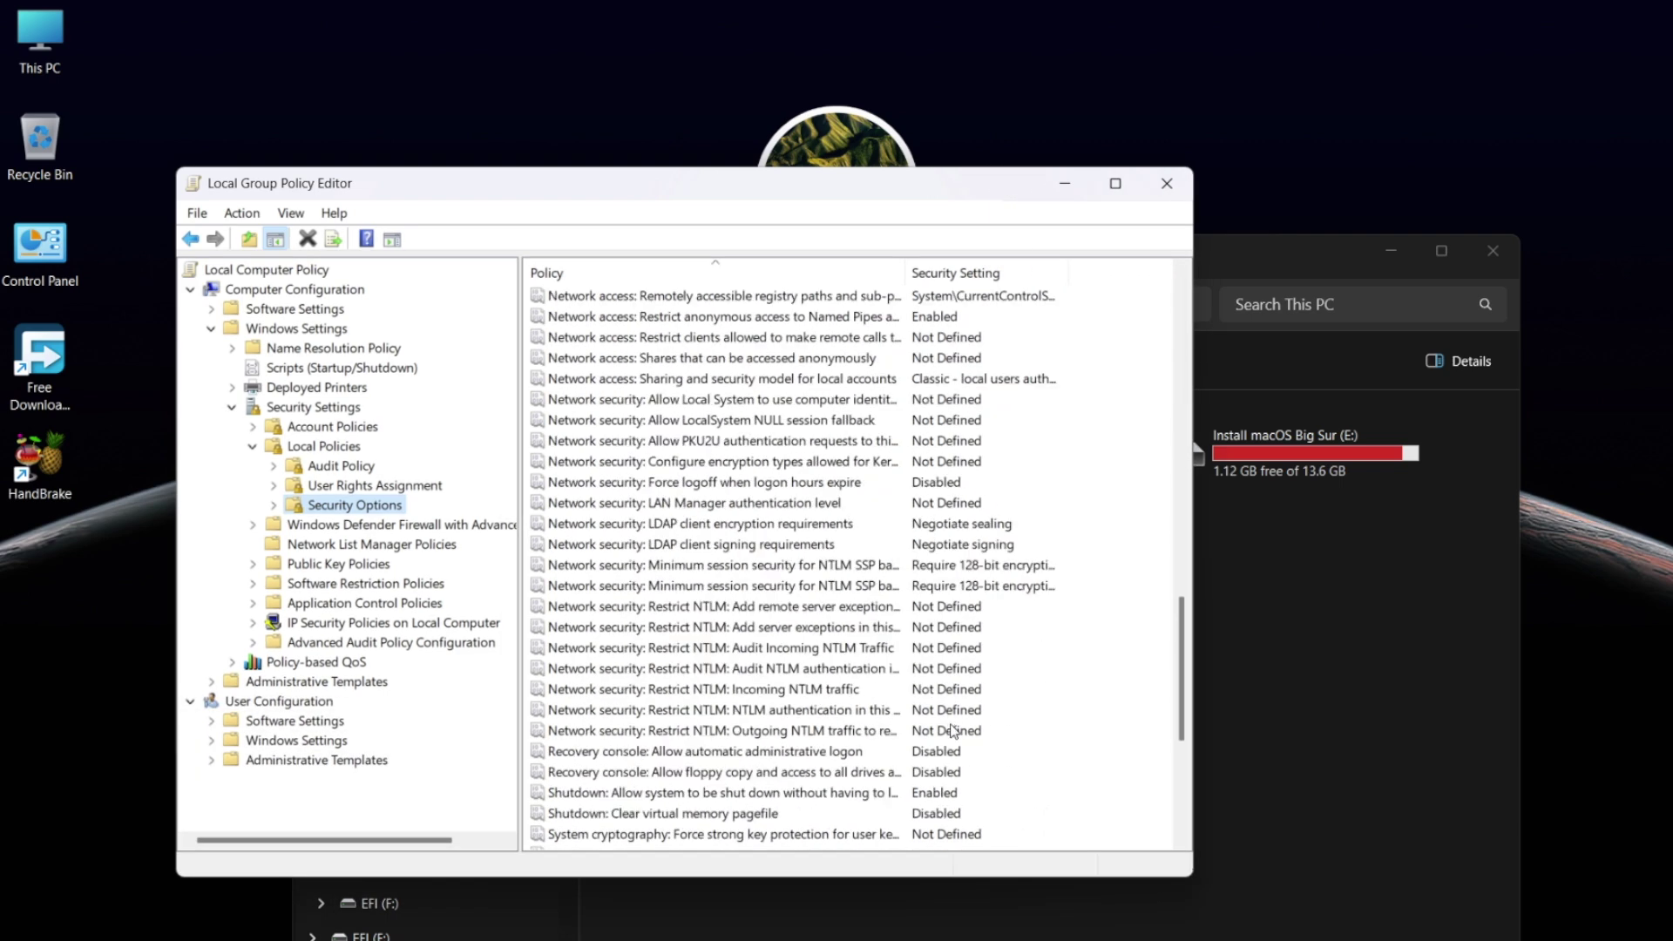
scroll(952, 730, "down", 6)
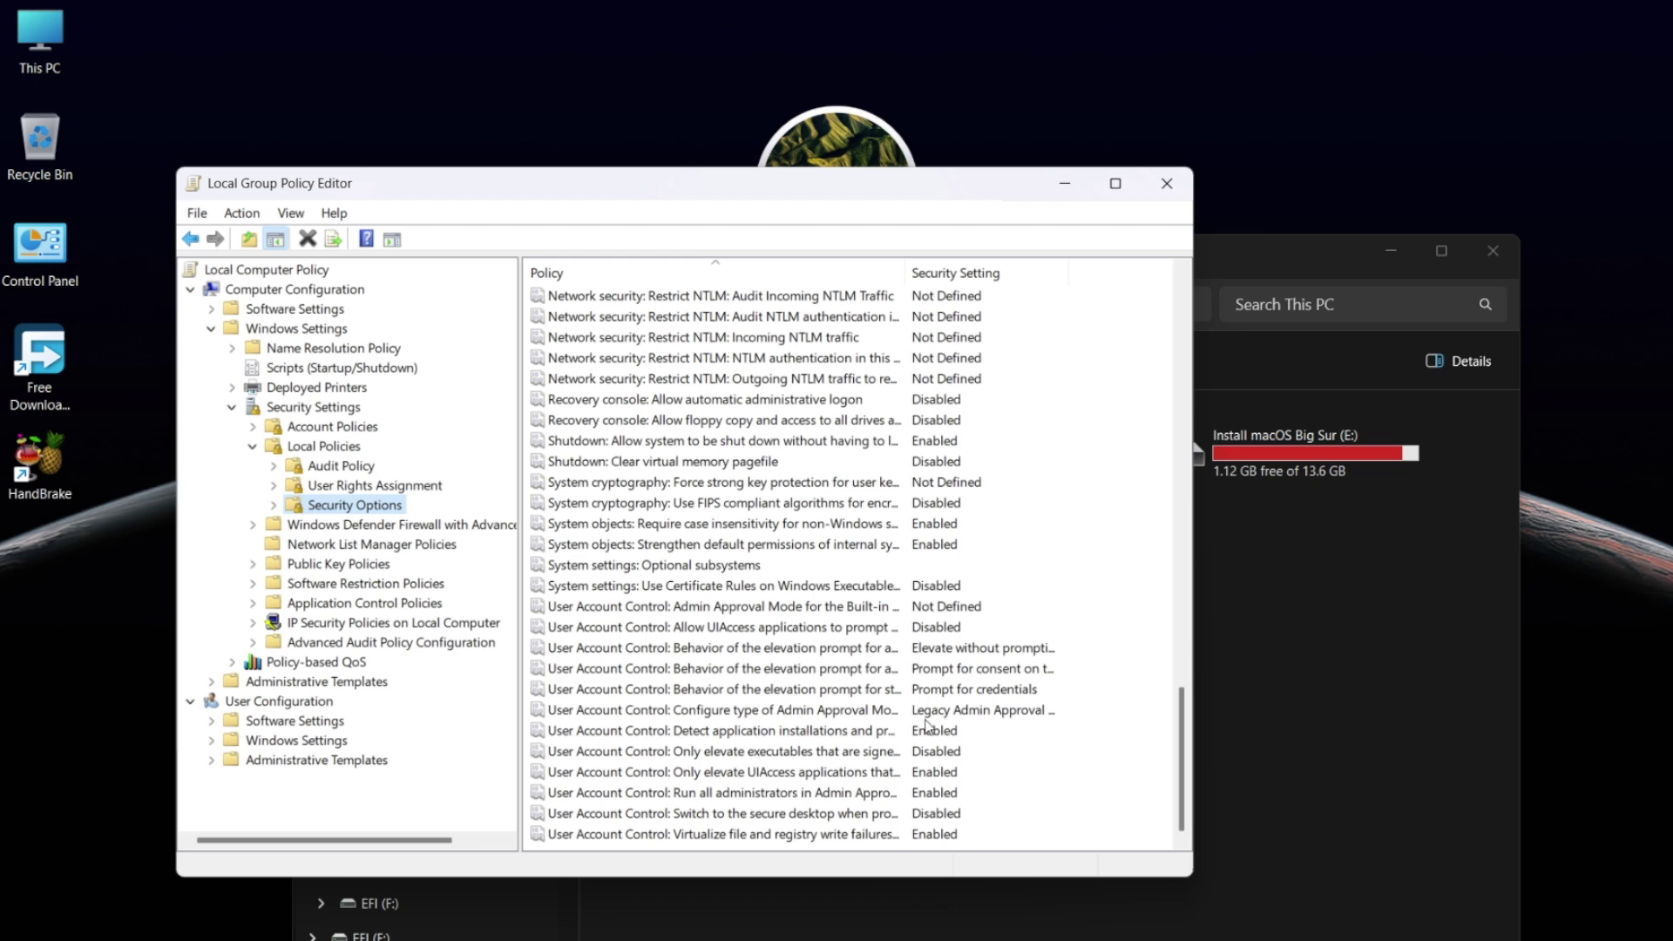
Disable the Admin Approval Mode policy for the built-in Administrator account
double_click(771, 610)
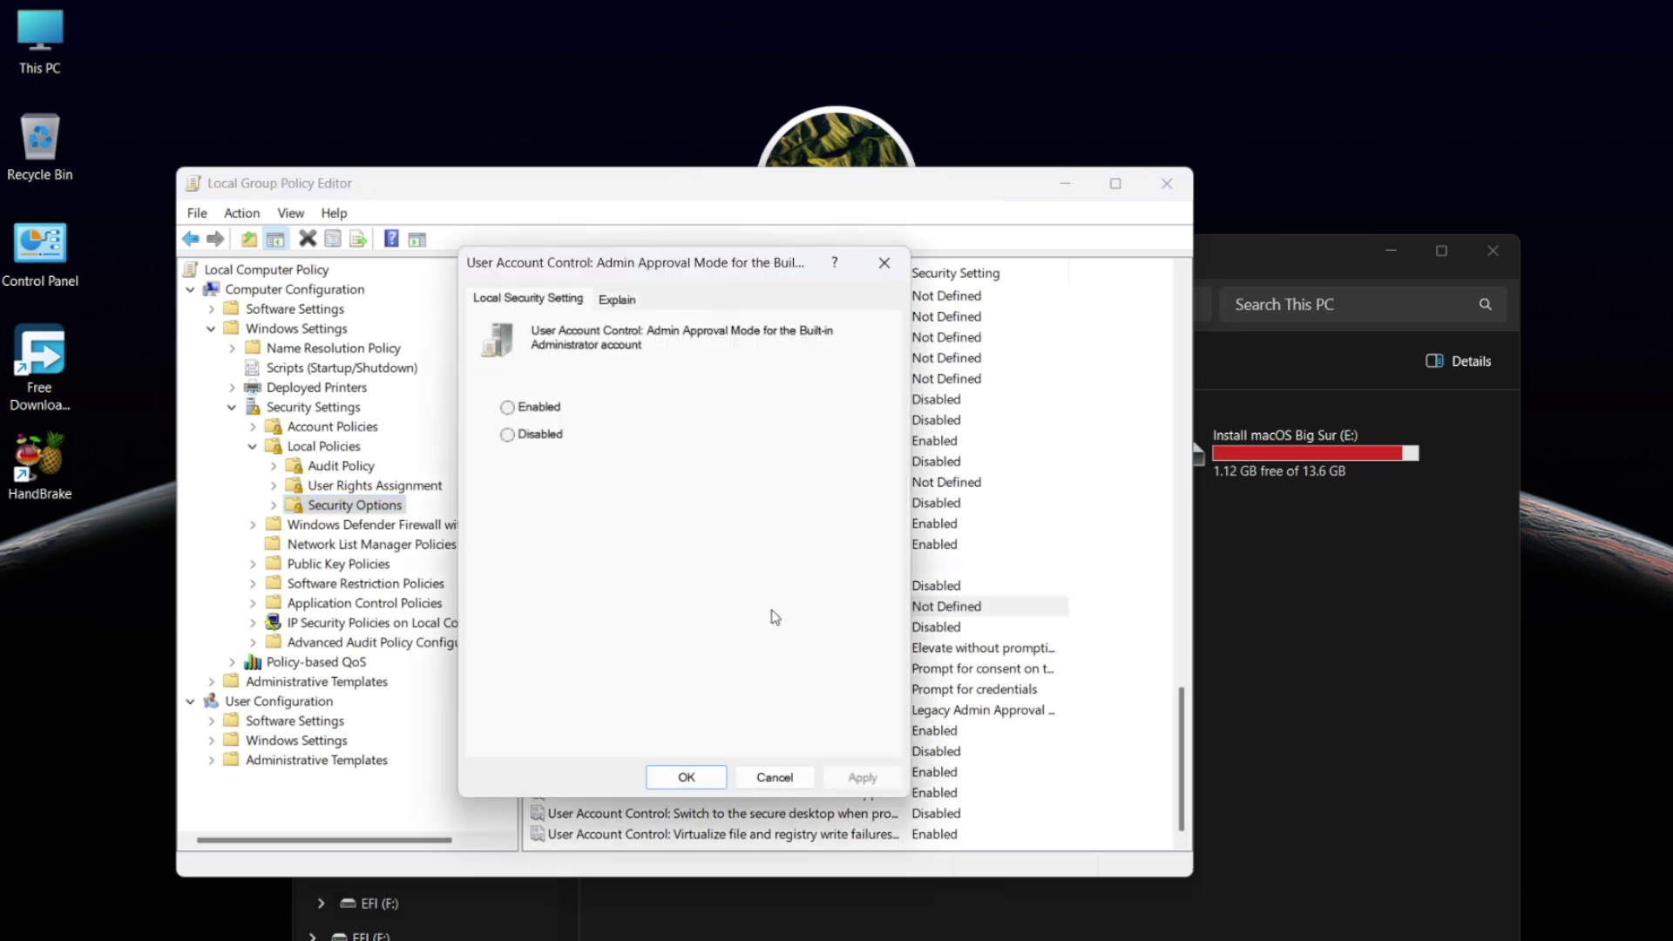
left_click(537, 435)
left_click(686, 776)
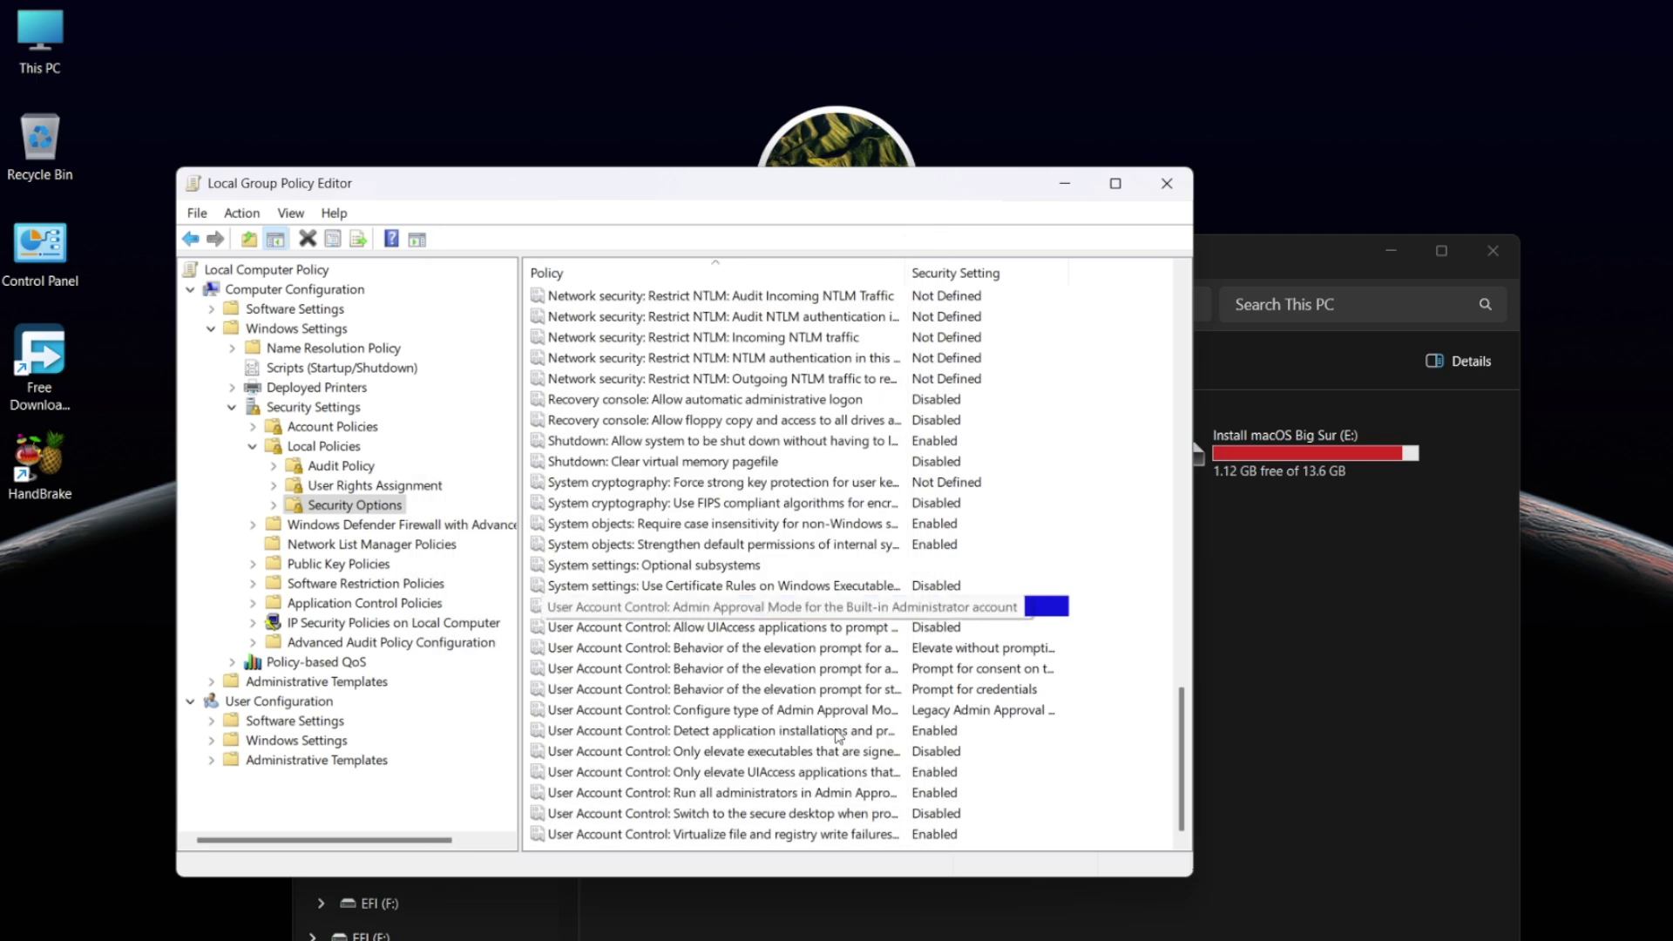
Disable 'Run all administrators in Admin Approval Mode' and choose Restart Later at the UAC prompt
left_click(727, 795)
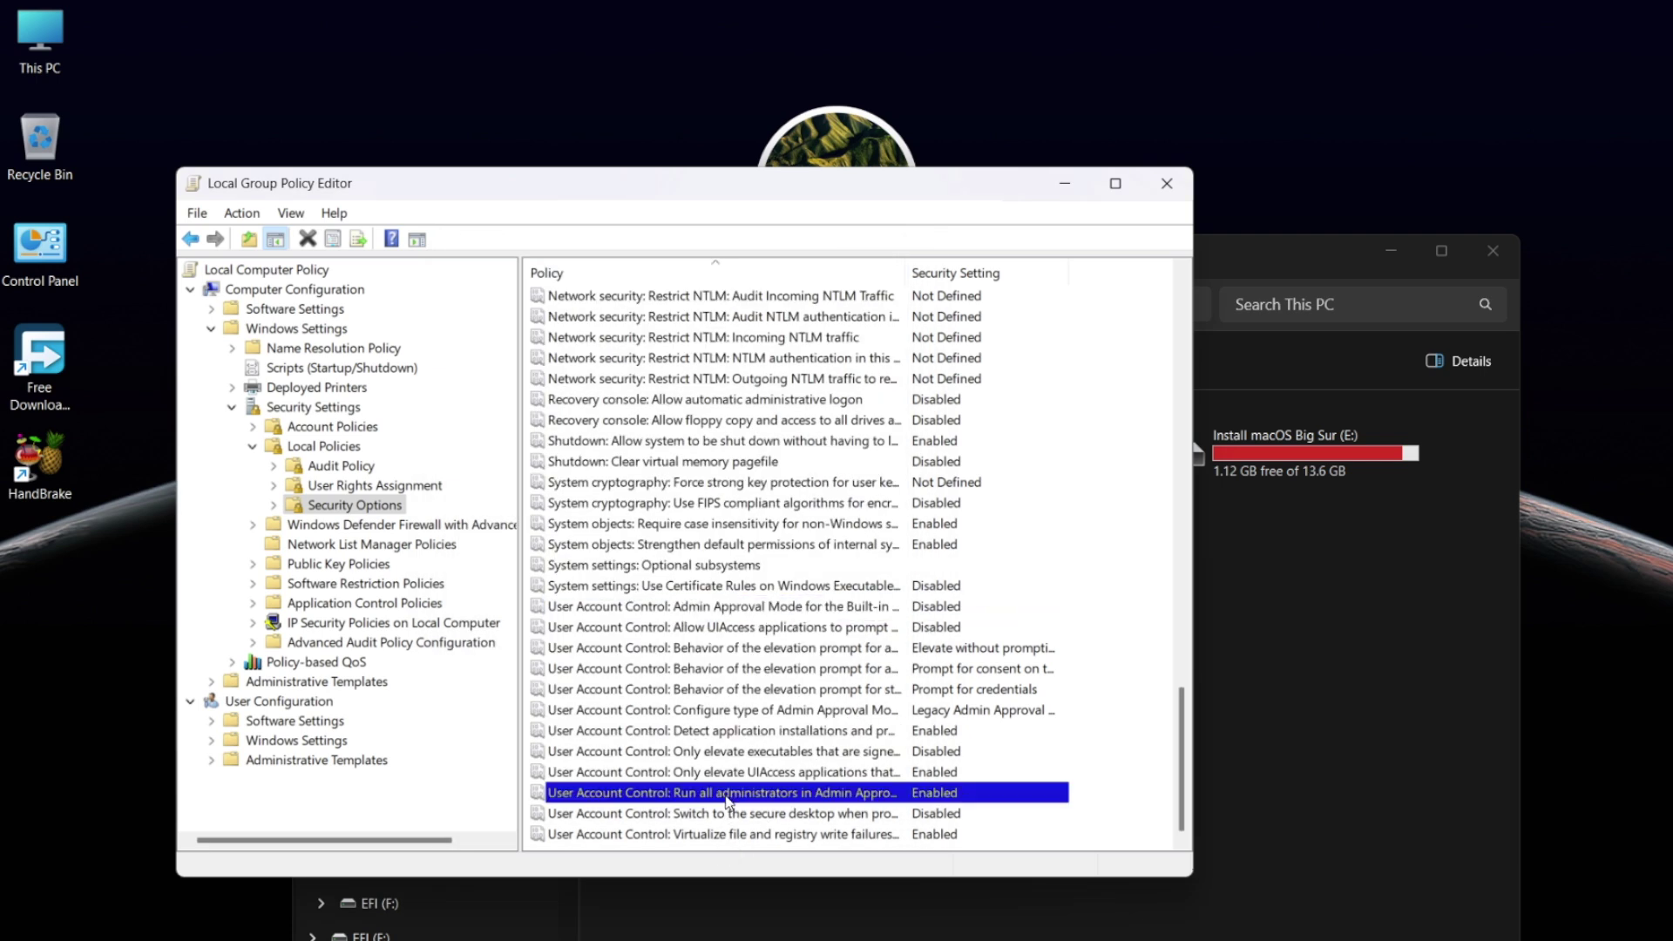
double_click(988, 795)
left_click(508, 436)
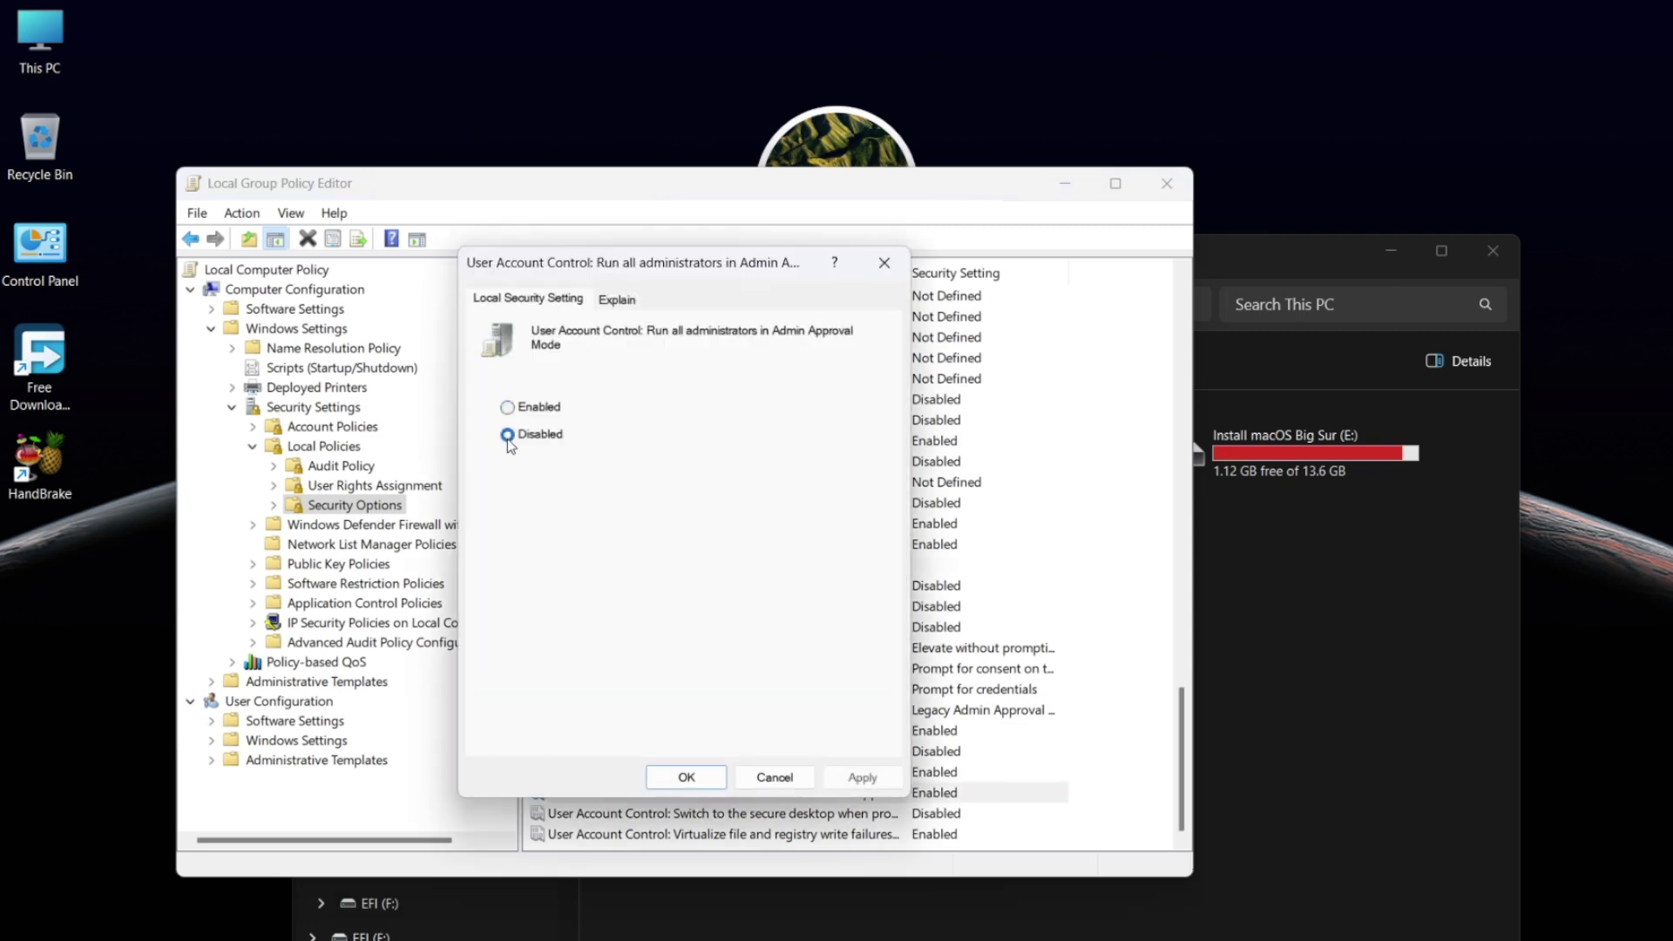
left_click(685, 776)
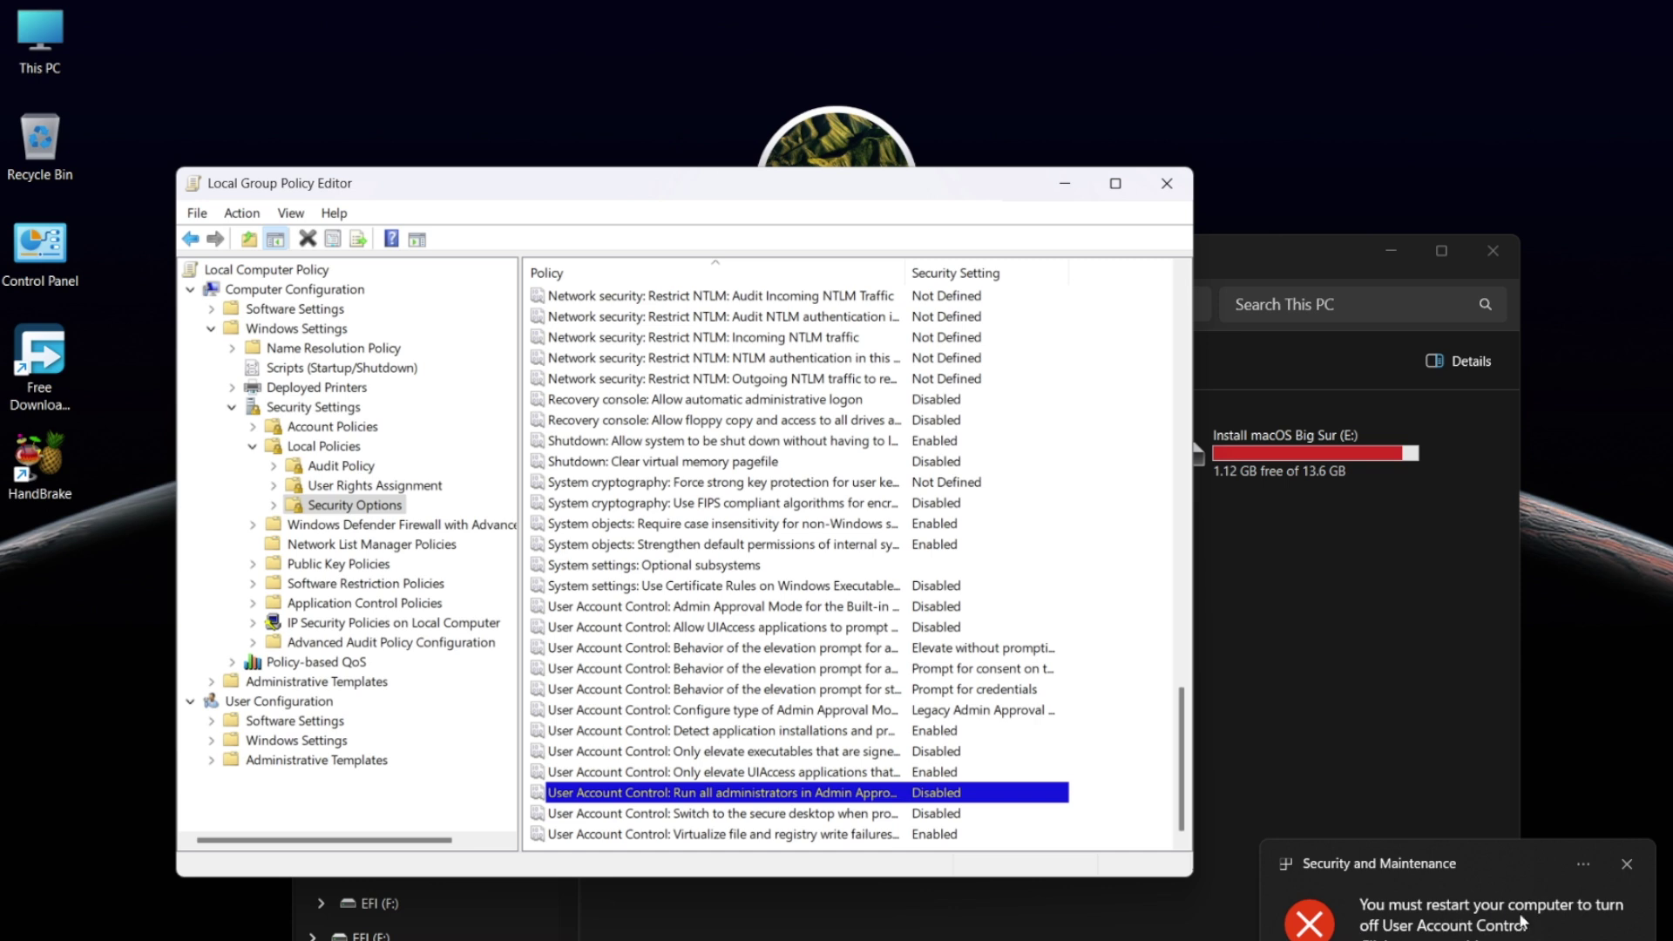
left_click(1448, 937)
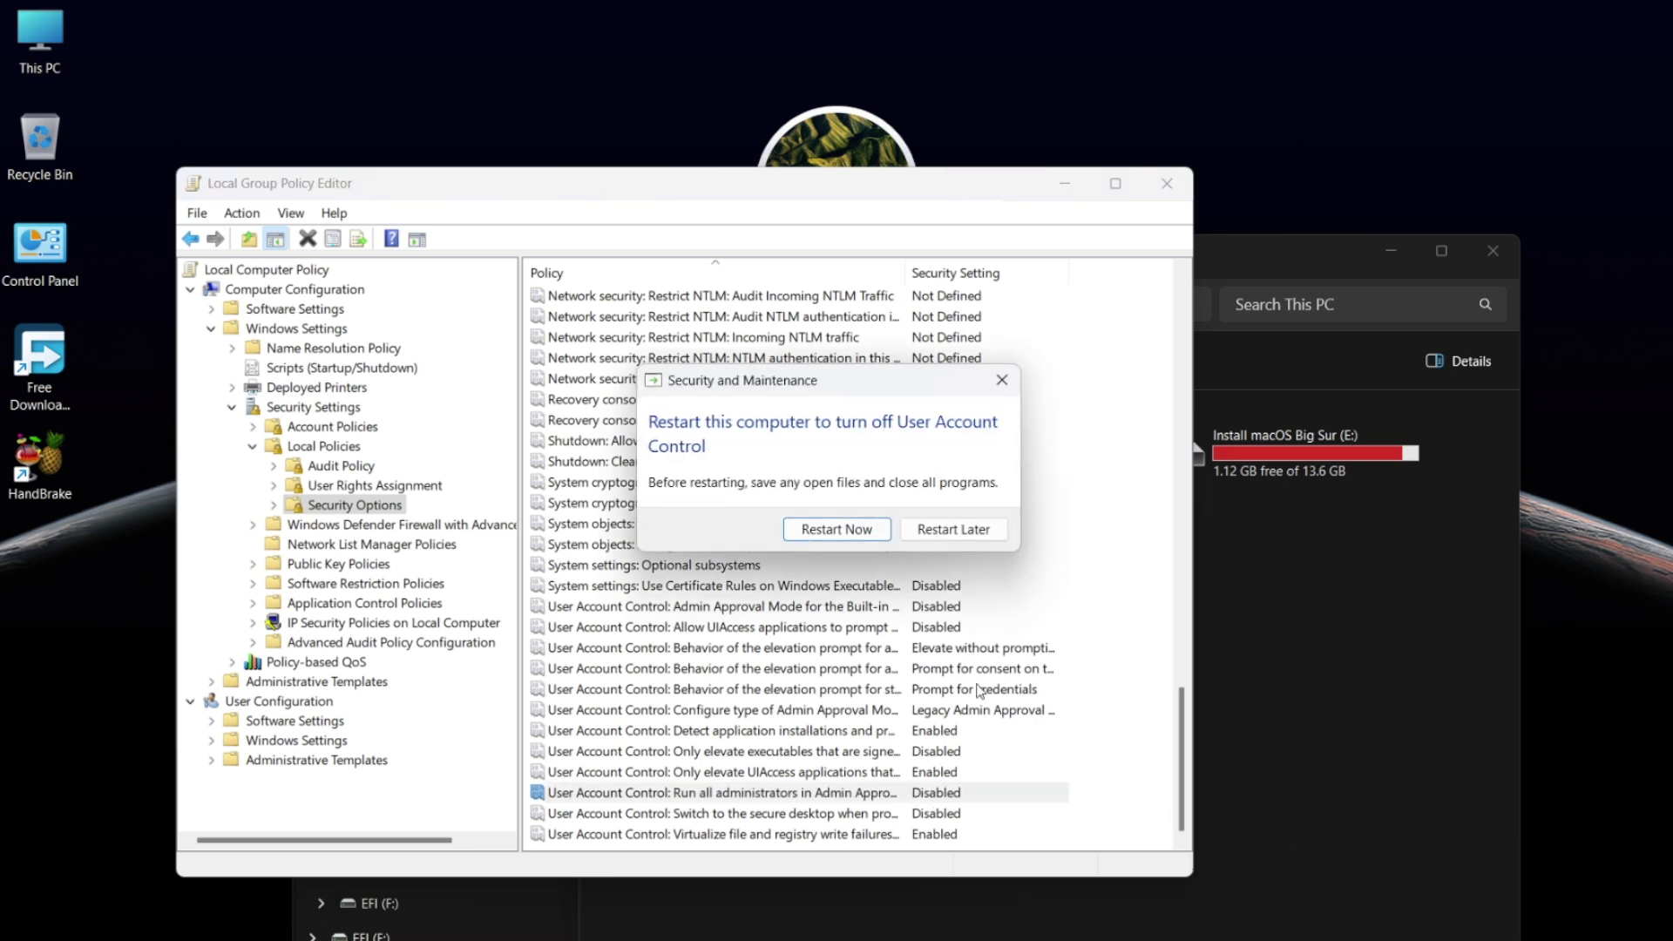
left_click(880, 535)
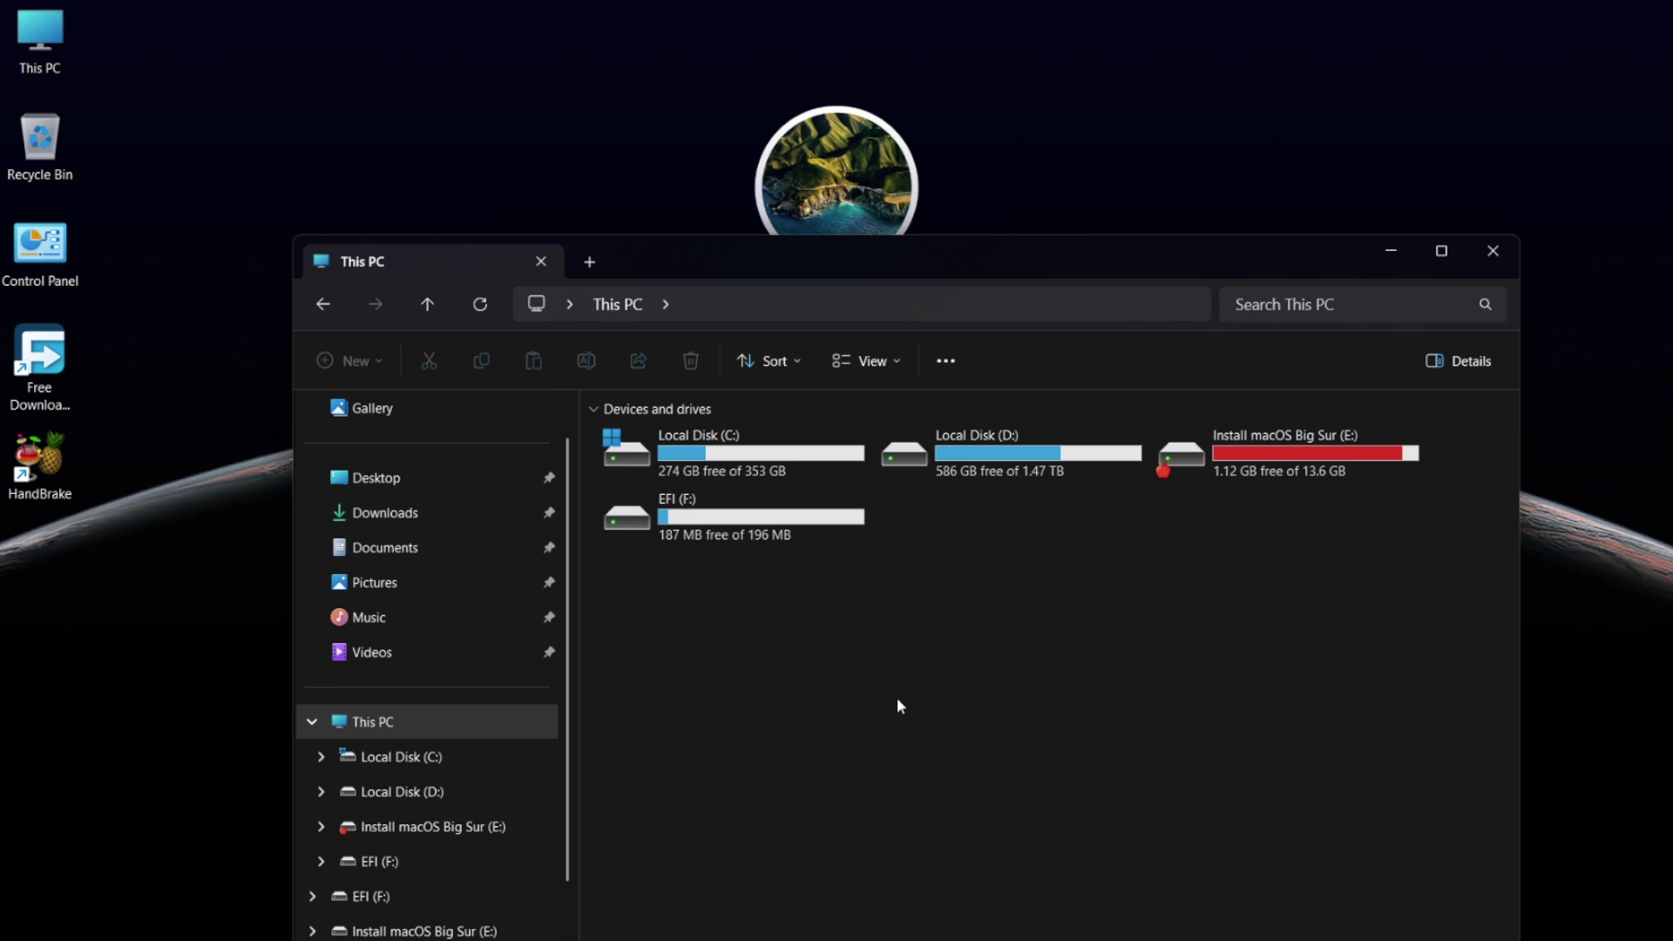
Look inside the EFI (F:) and Install macOS Big Sur (E:) drives, returning to This PC each time
left_click(677, 527)
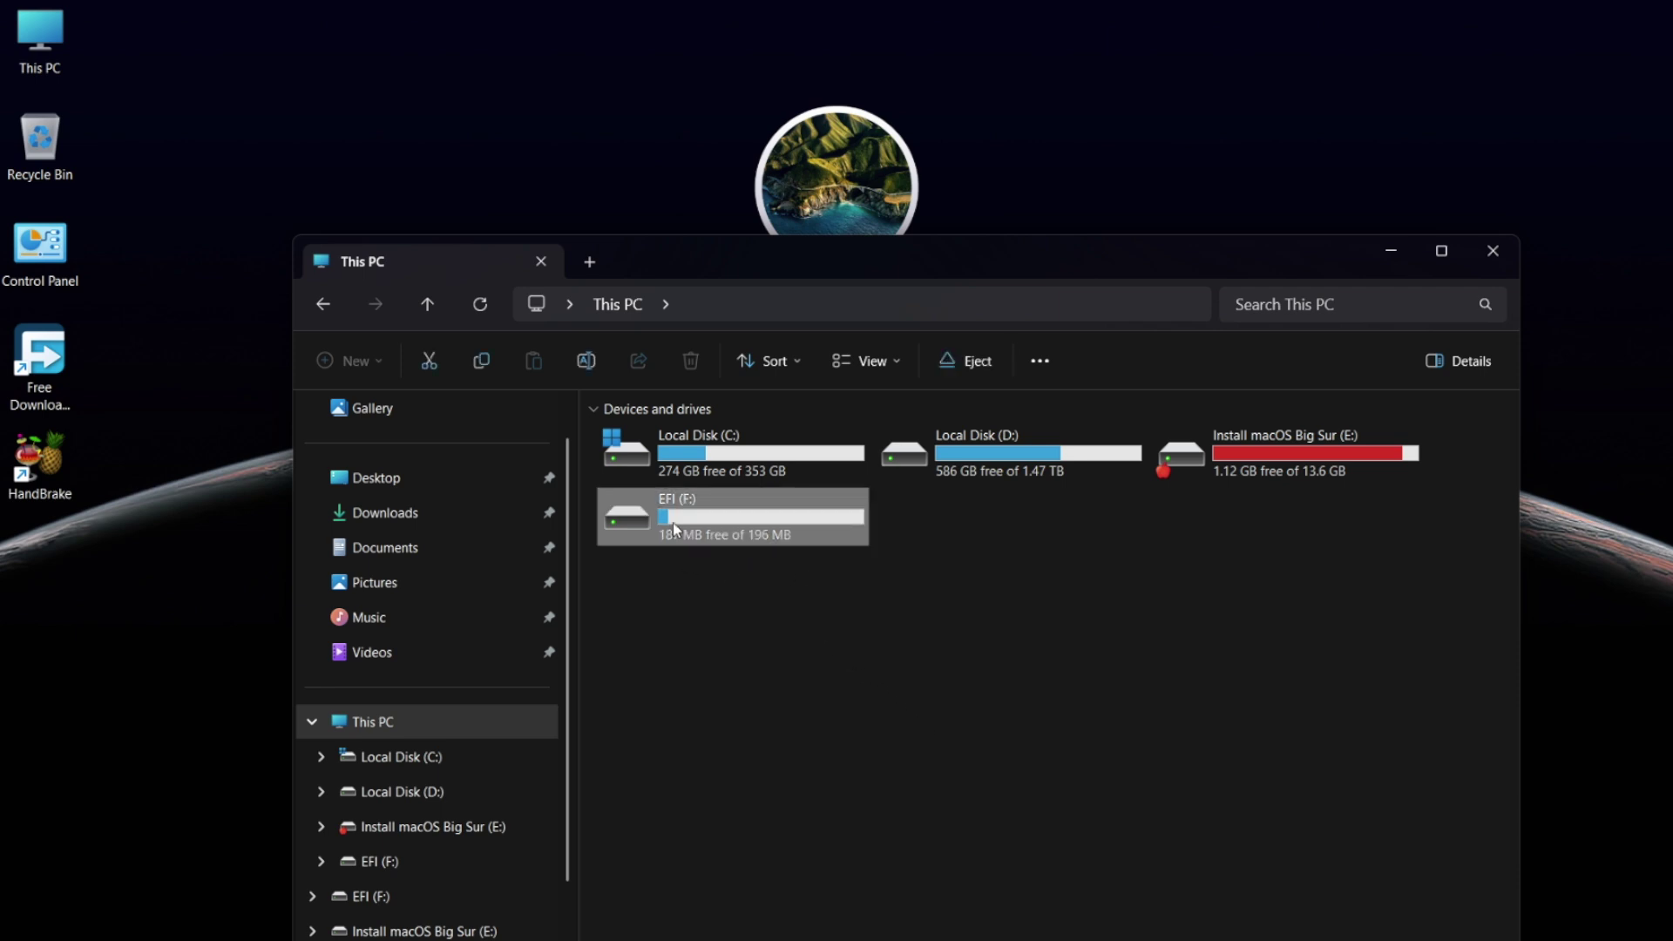
double_click(677, 527)
key("alt+Left")
left_click(768, 610)
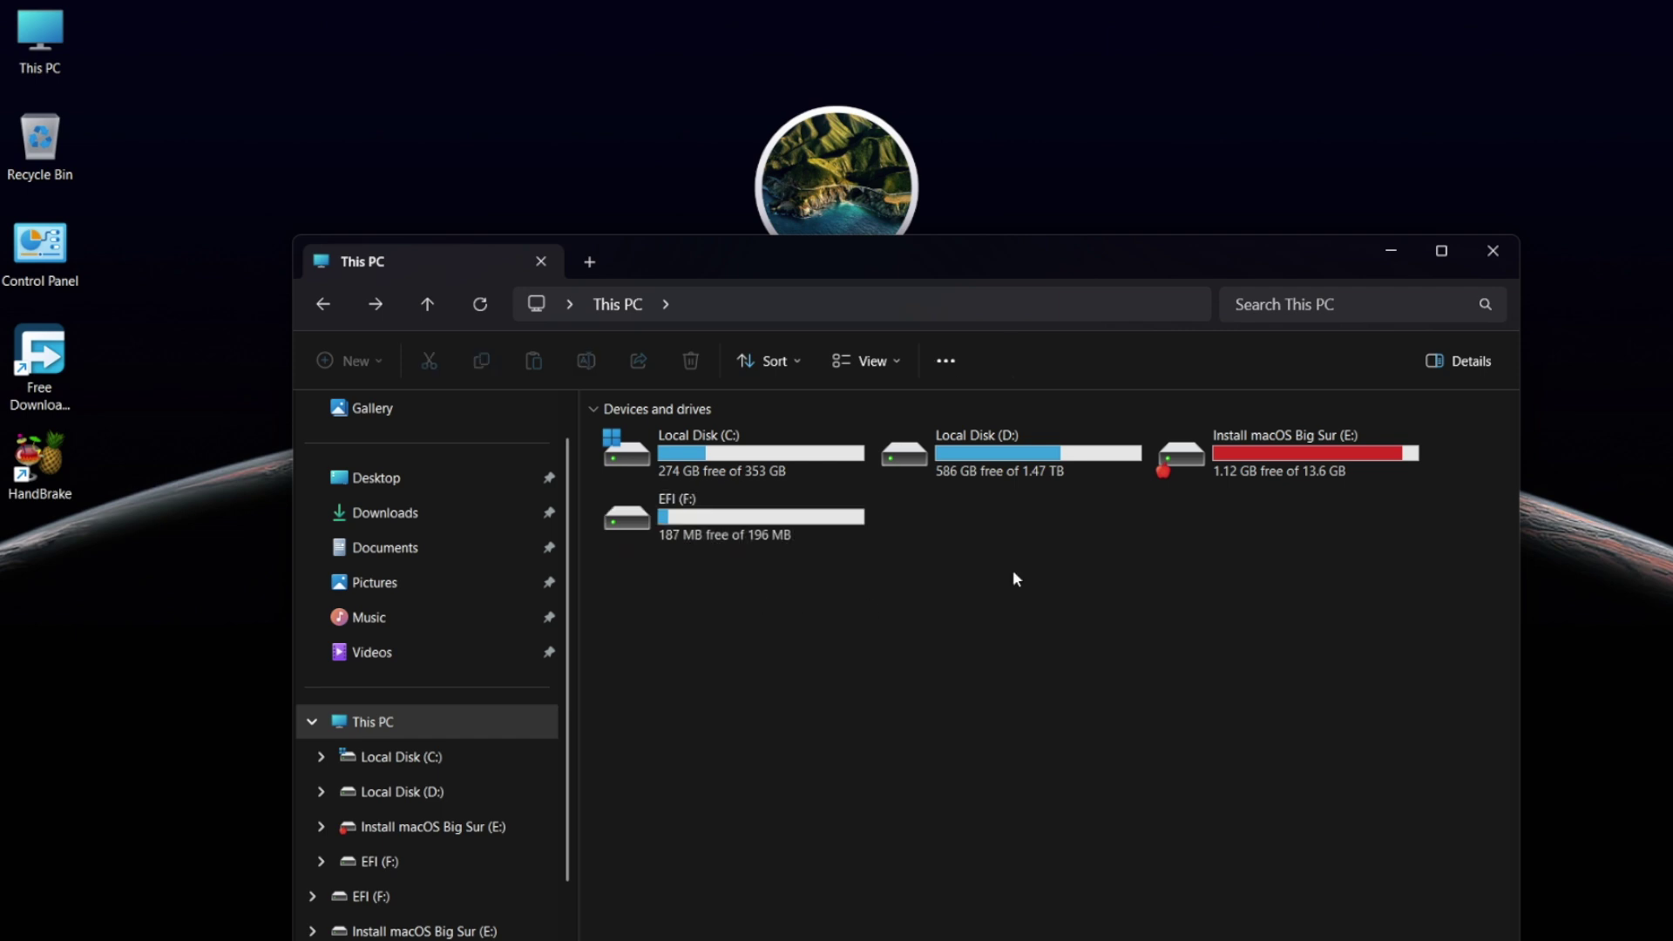
double_click(1209, 454)
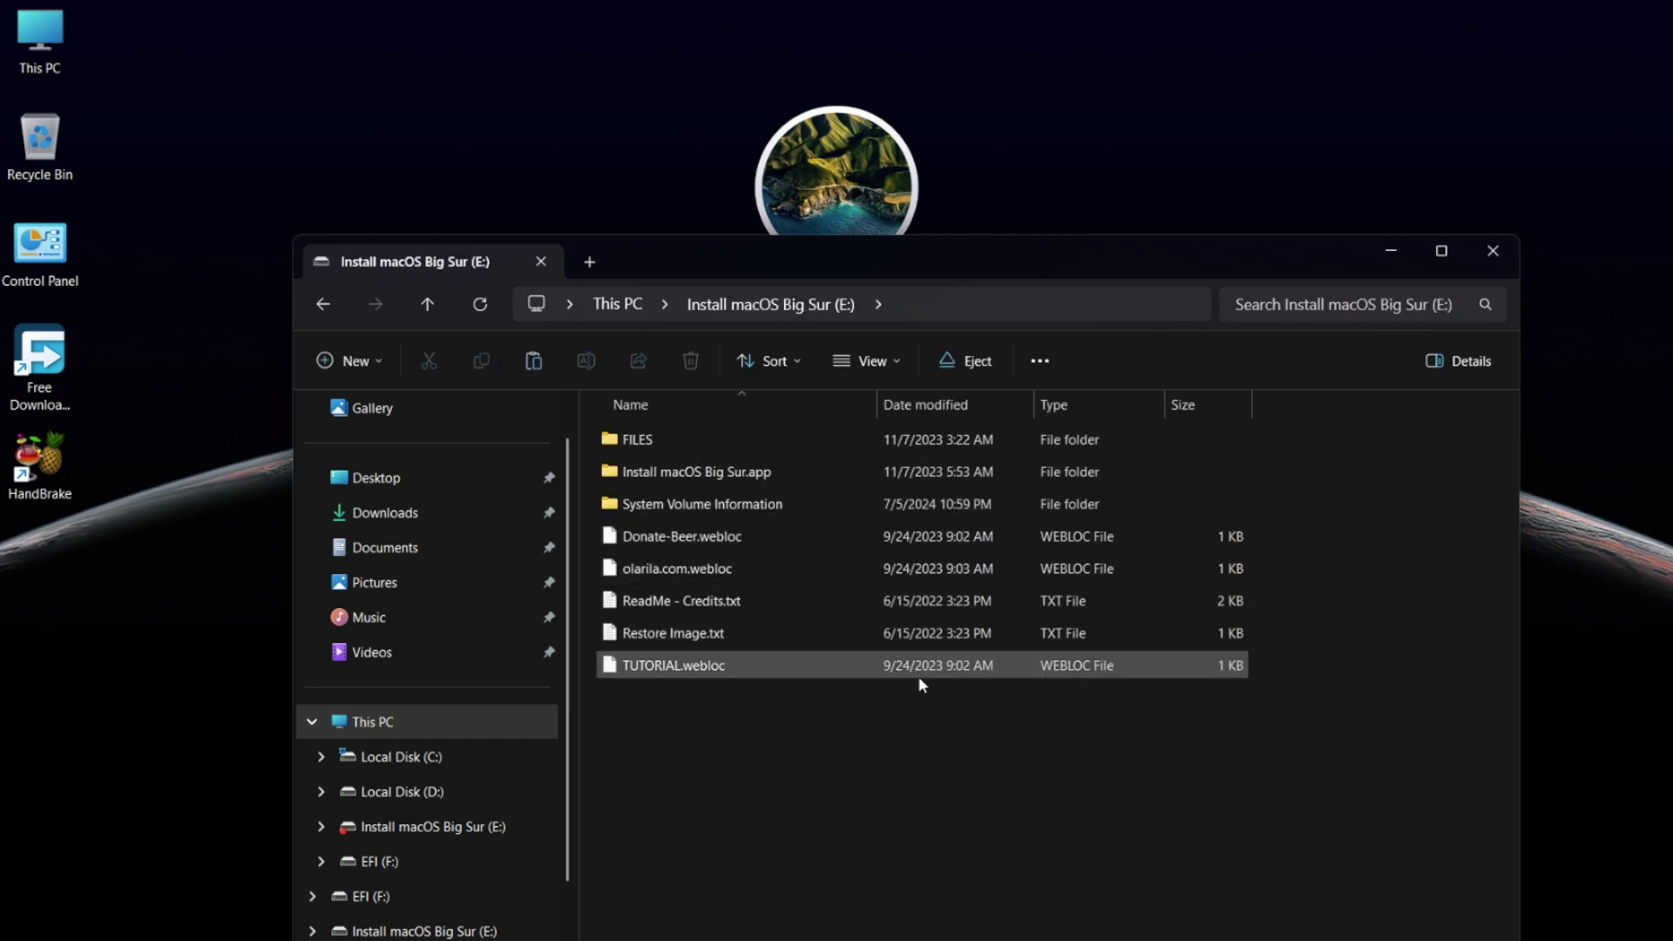
key("alt+Left")
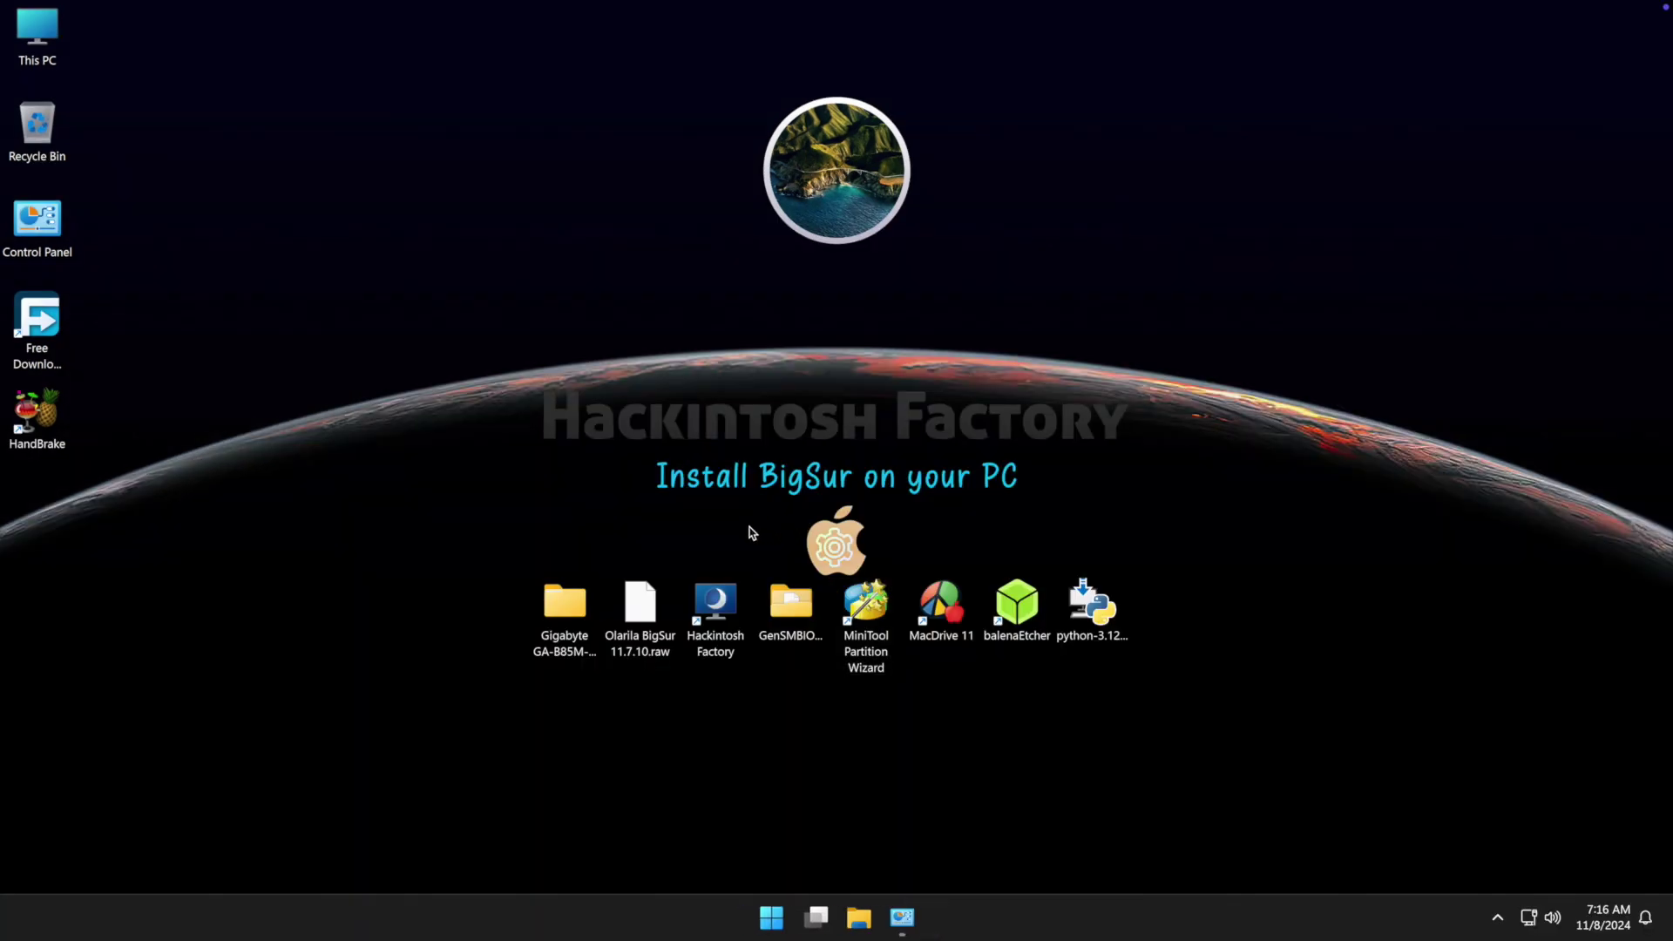
Copy the EFI folder from the Gigabyte GA-B85M-D2V folder
double_click(575, 608)
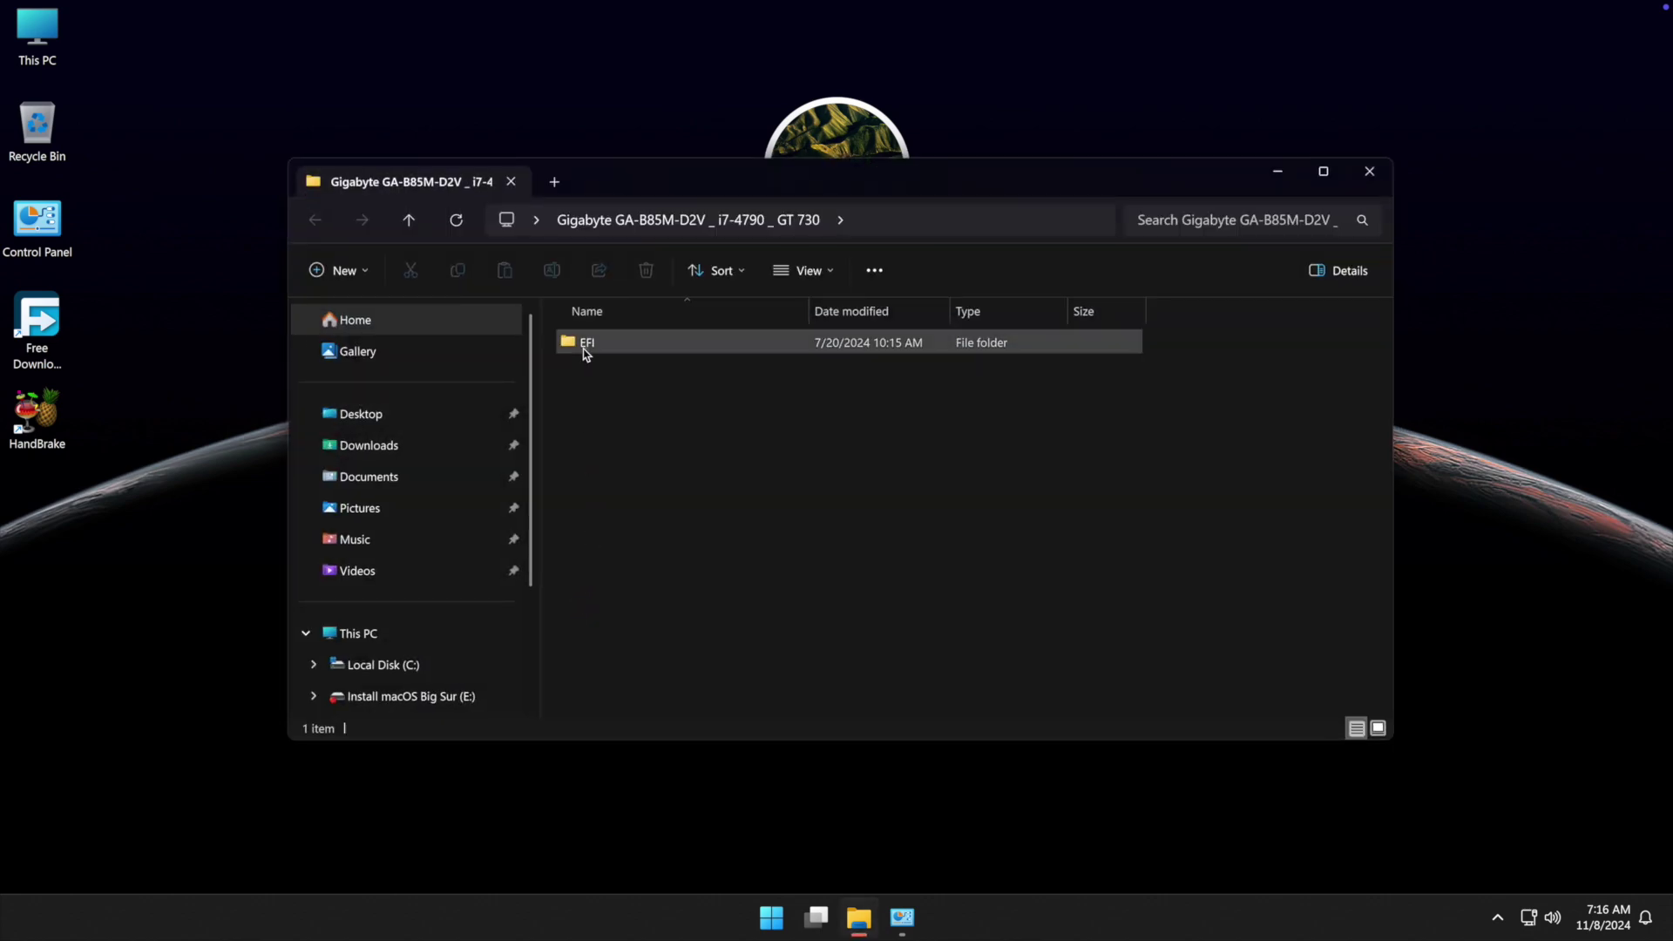
right_click(582, 345)
left_click(674, 373)
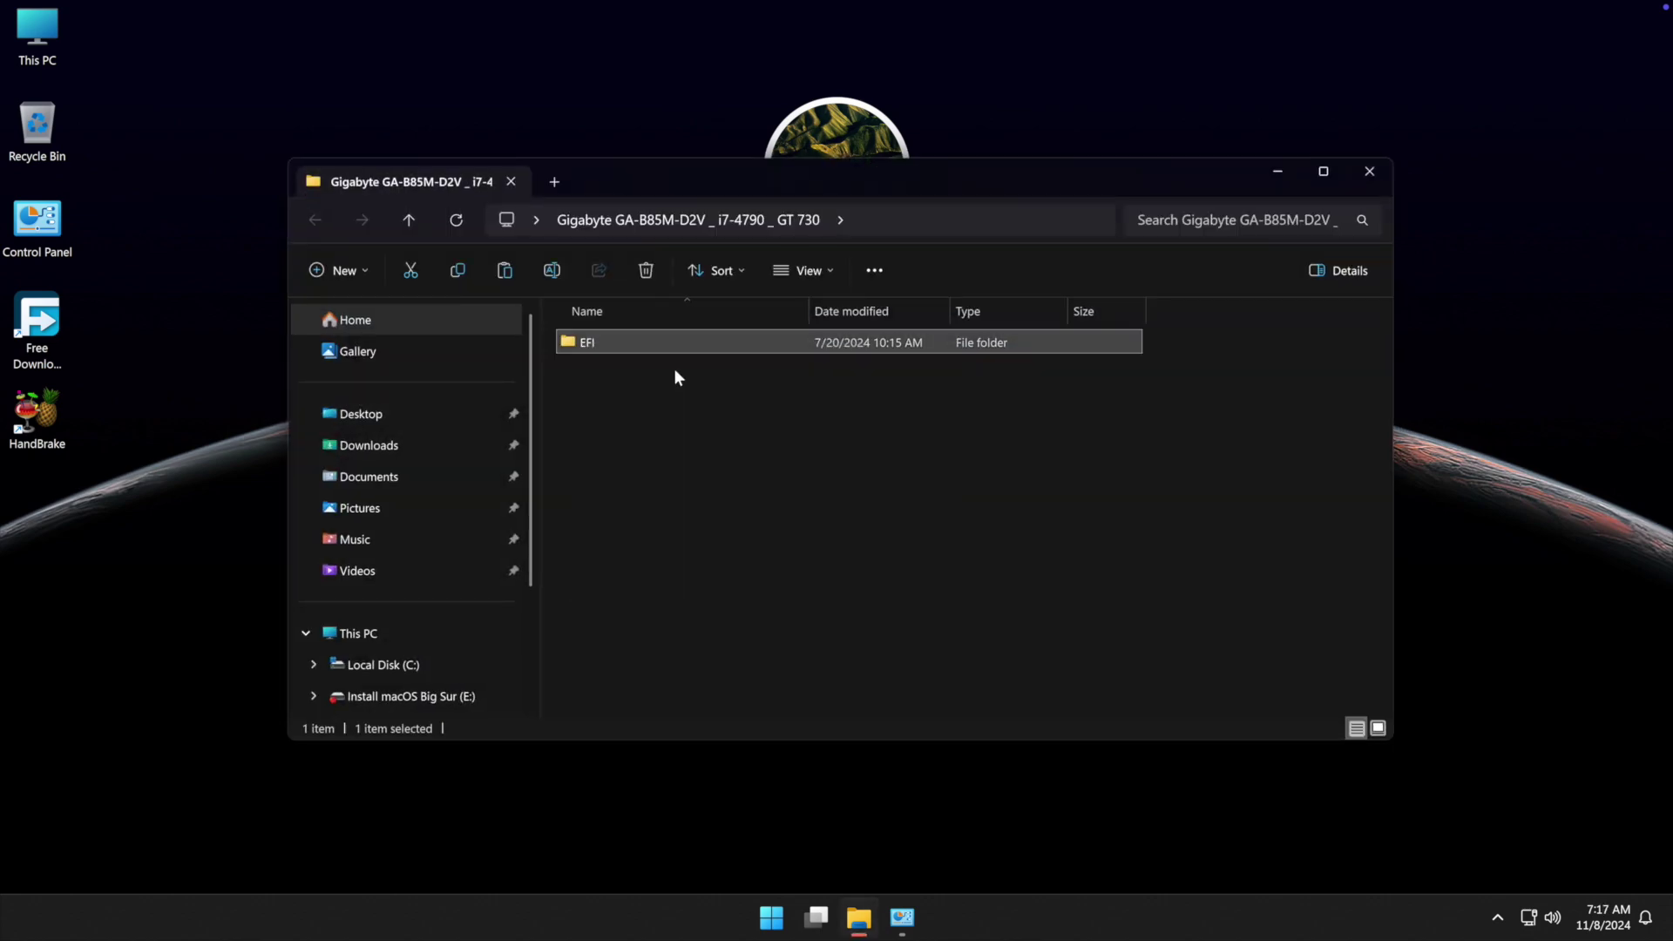
Delete the old EFI folder on EFI (F:) and paste the copied EFI folder in its place
scroll(474, 576, "down", 2)
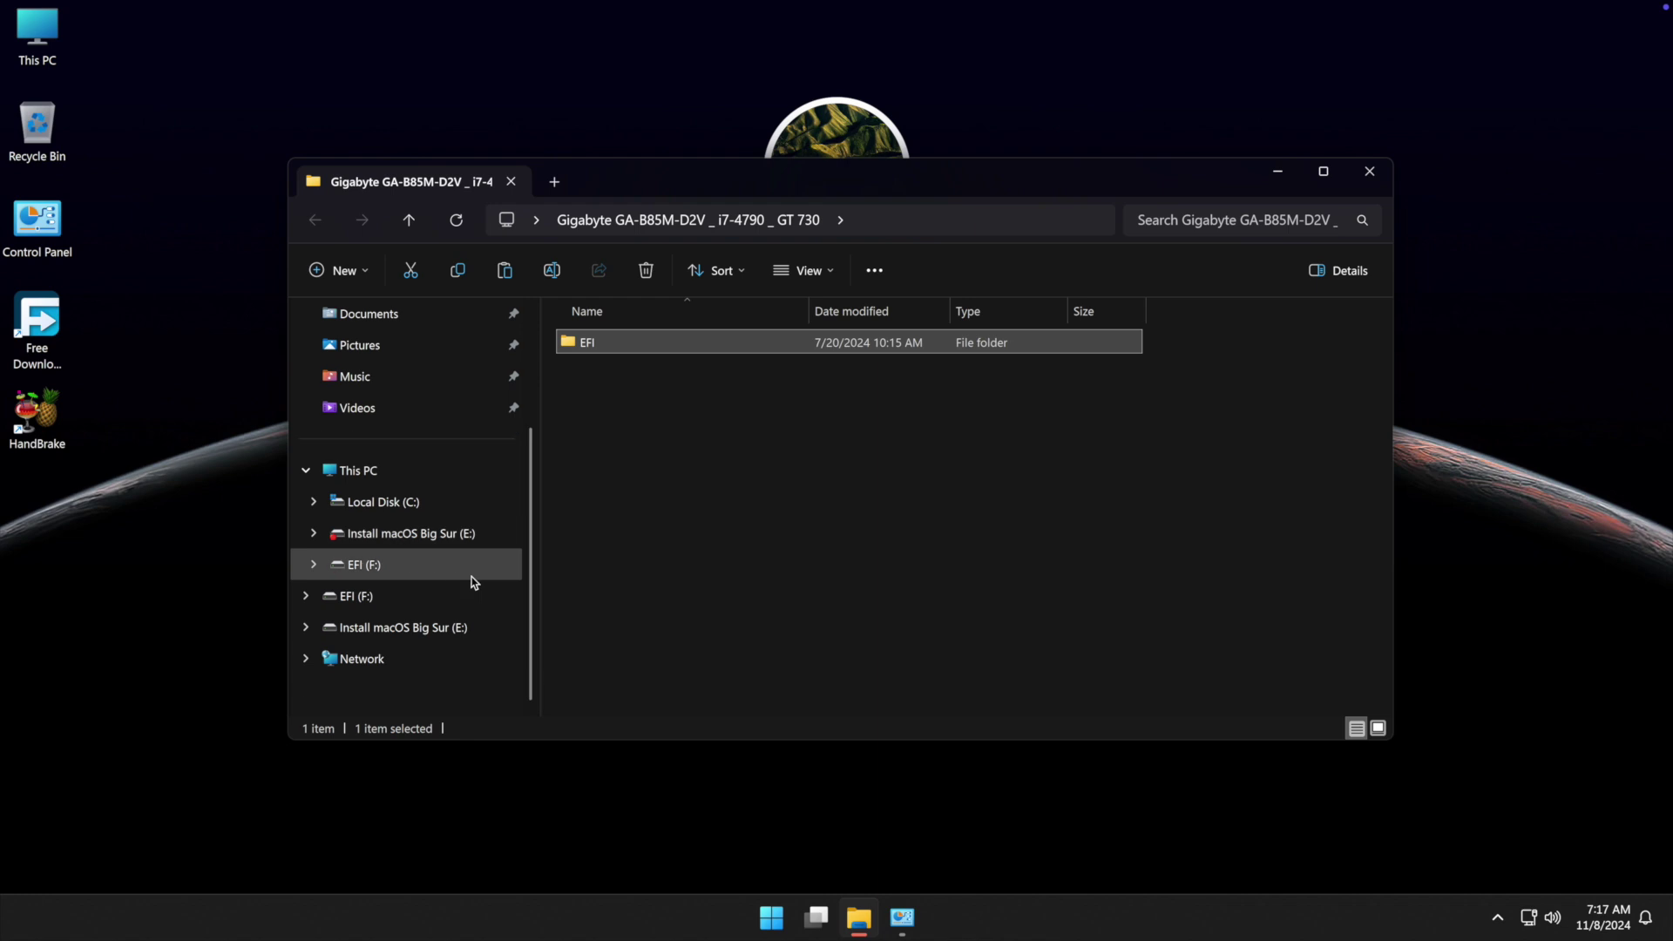
left_click(364, 601)
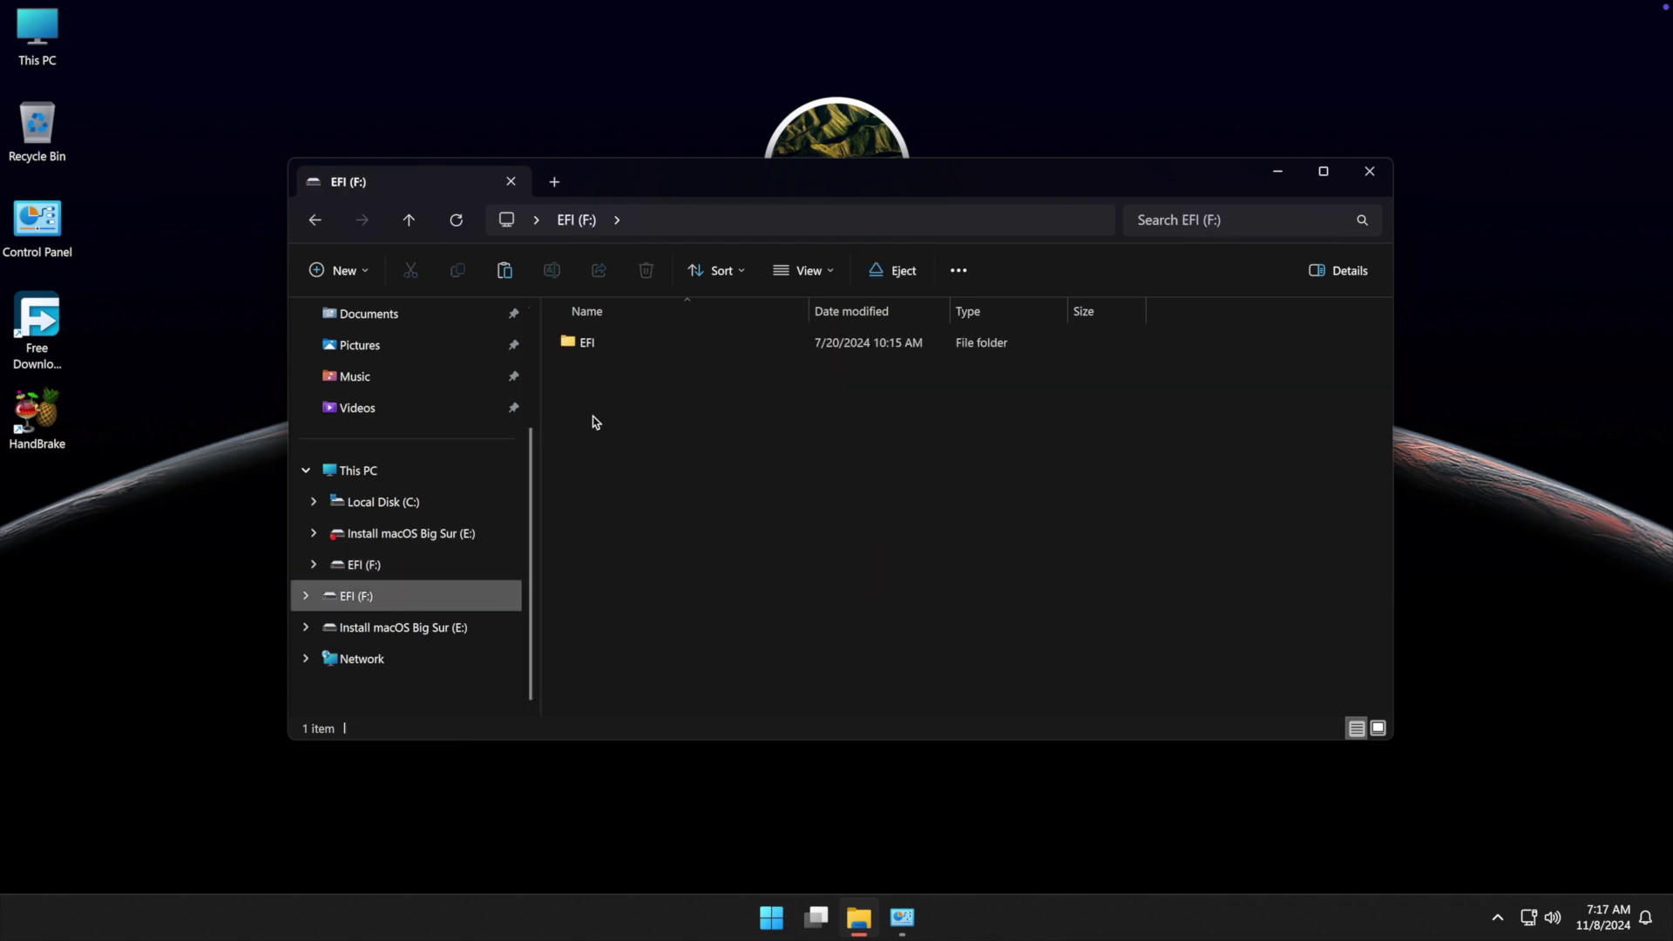
left_click(590, 348)
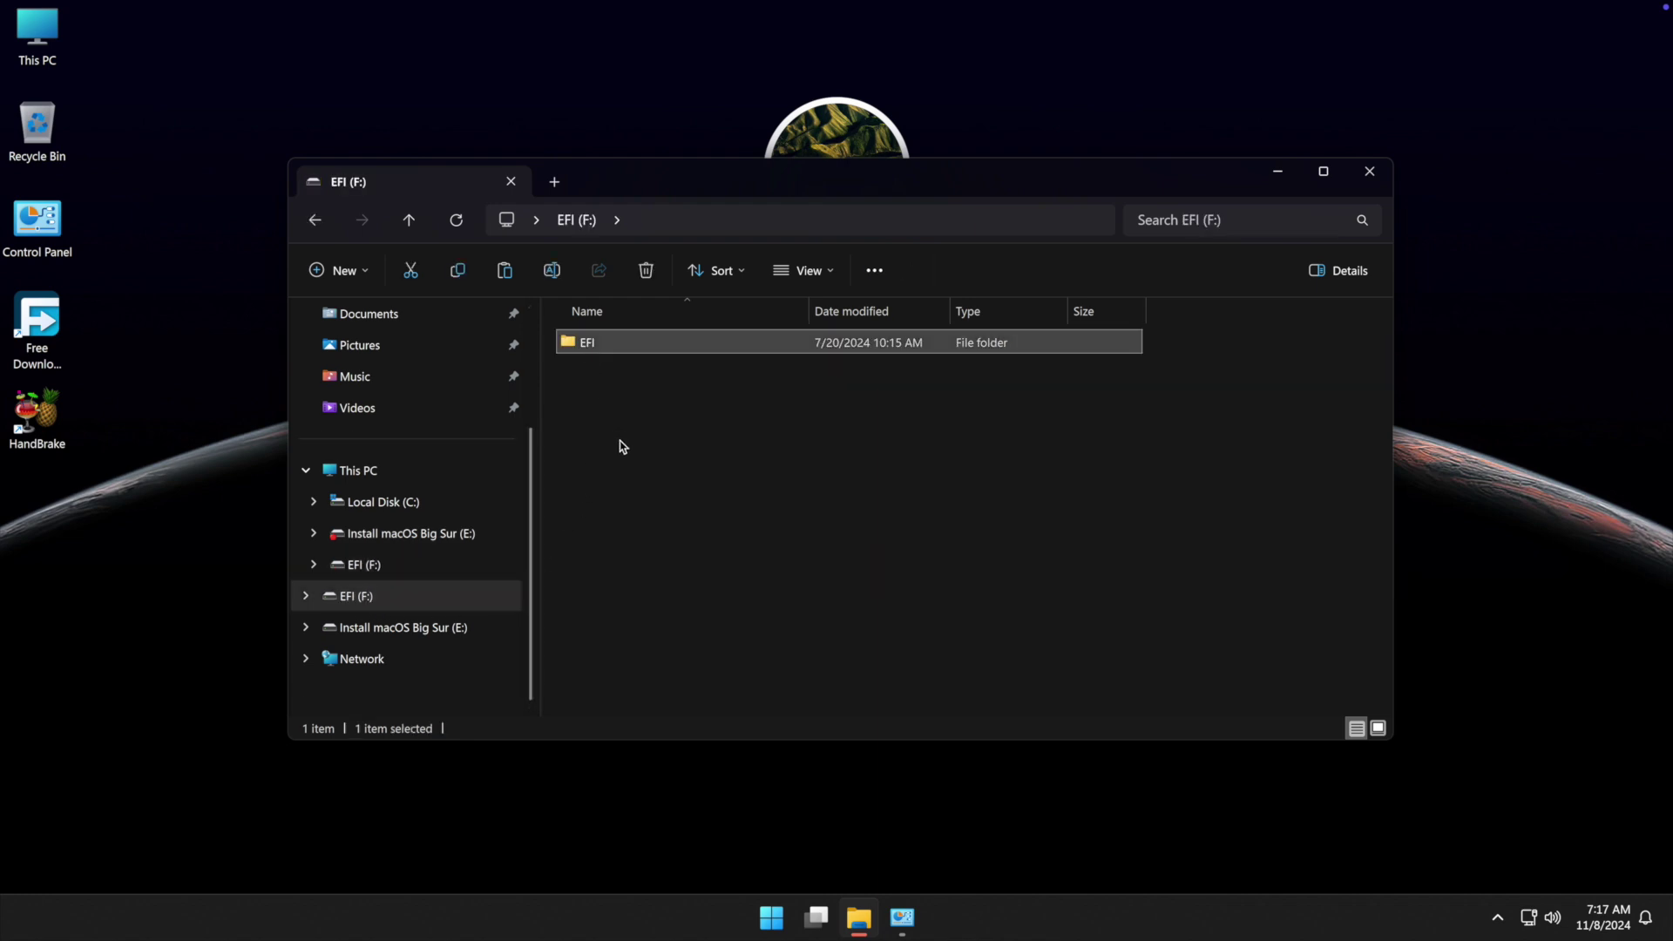
key("shift+Delete")
key("Escape")
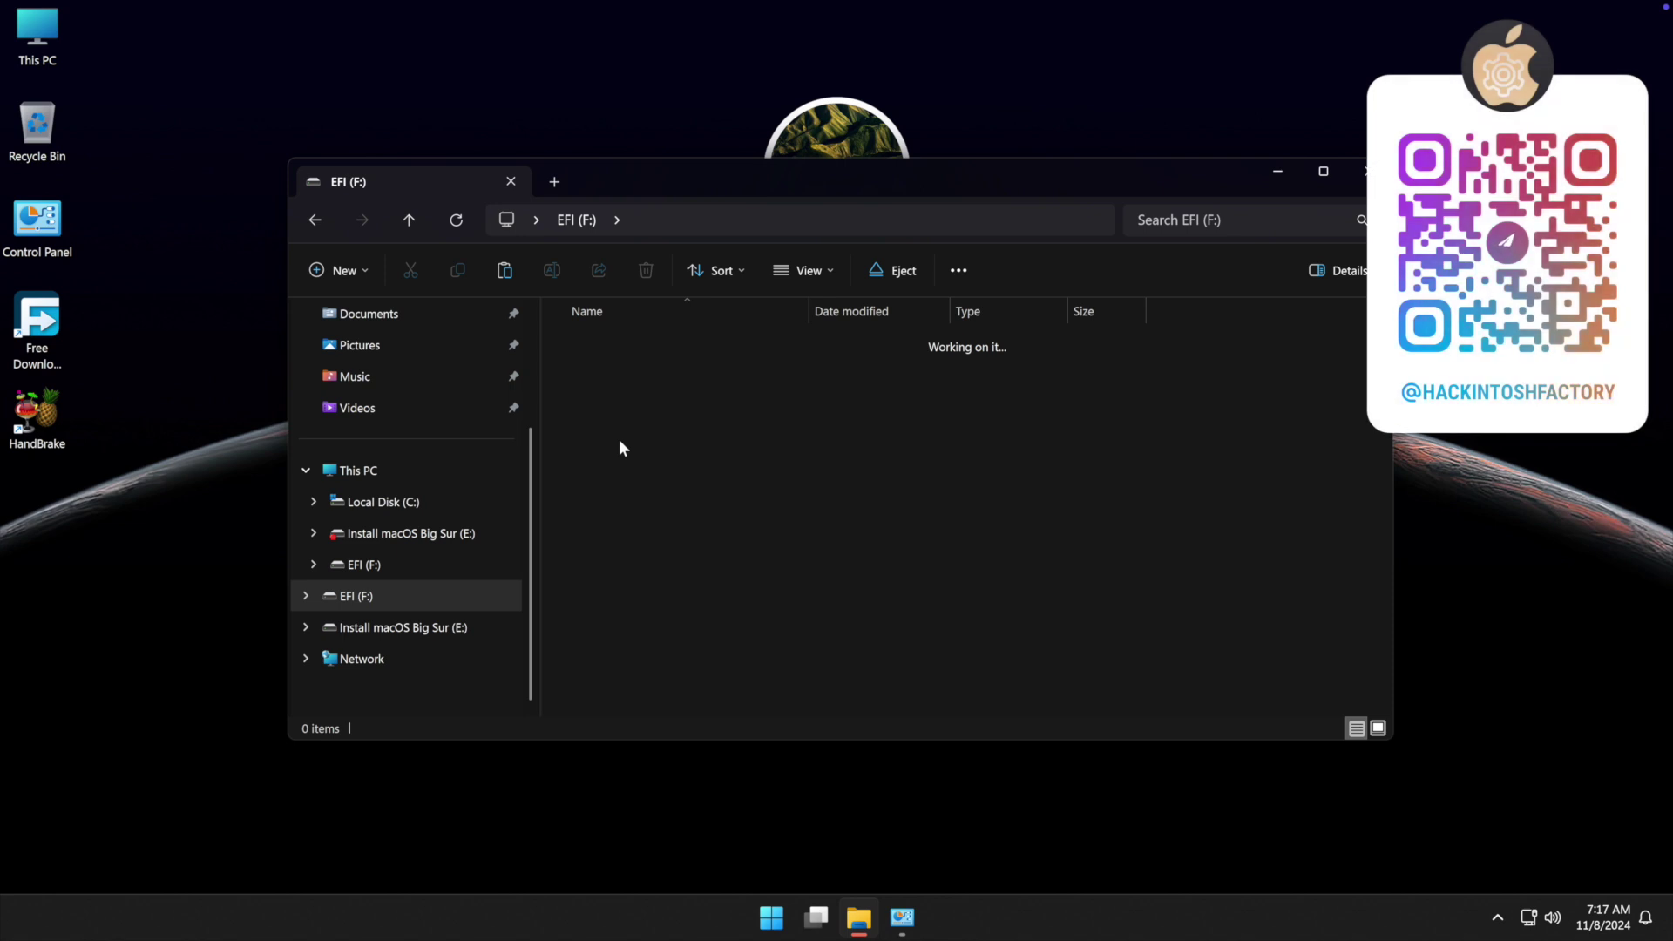
right_click(619, 448)
left_click(636, 481)
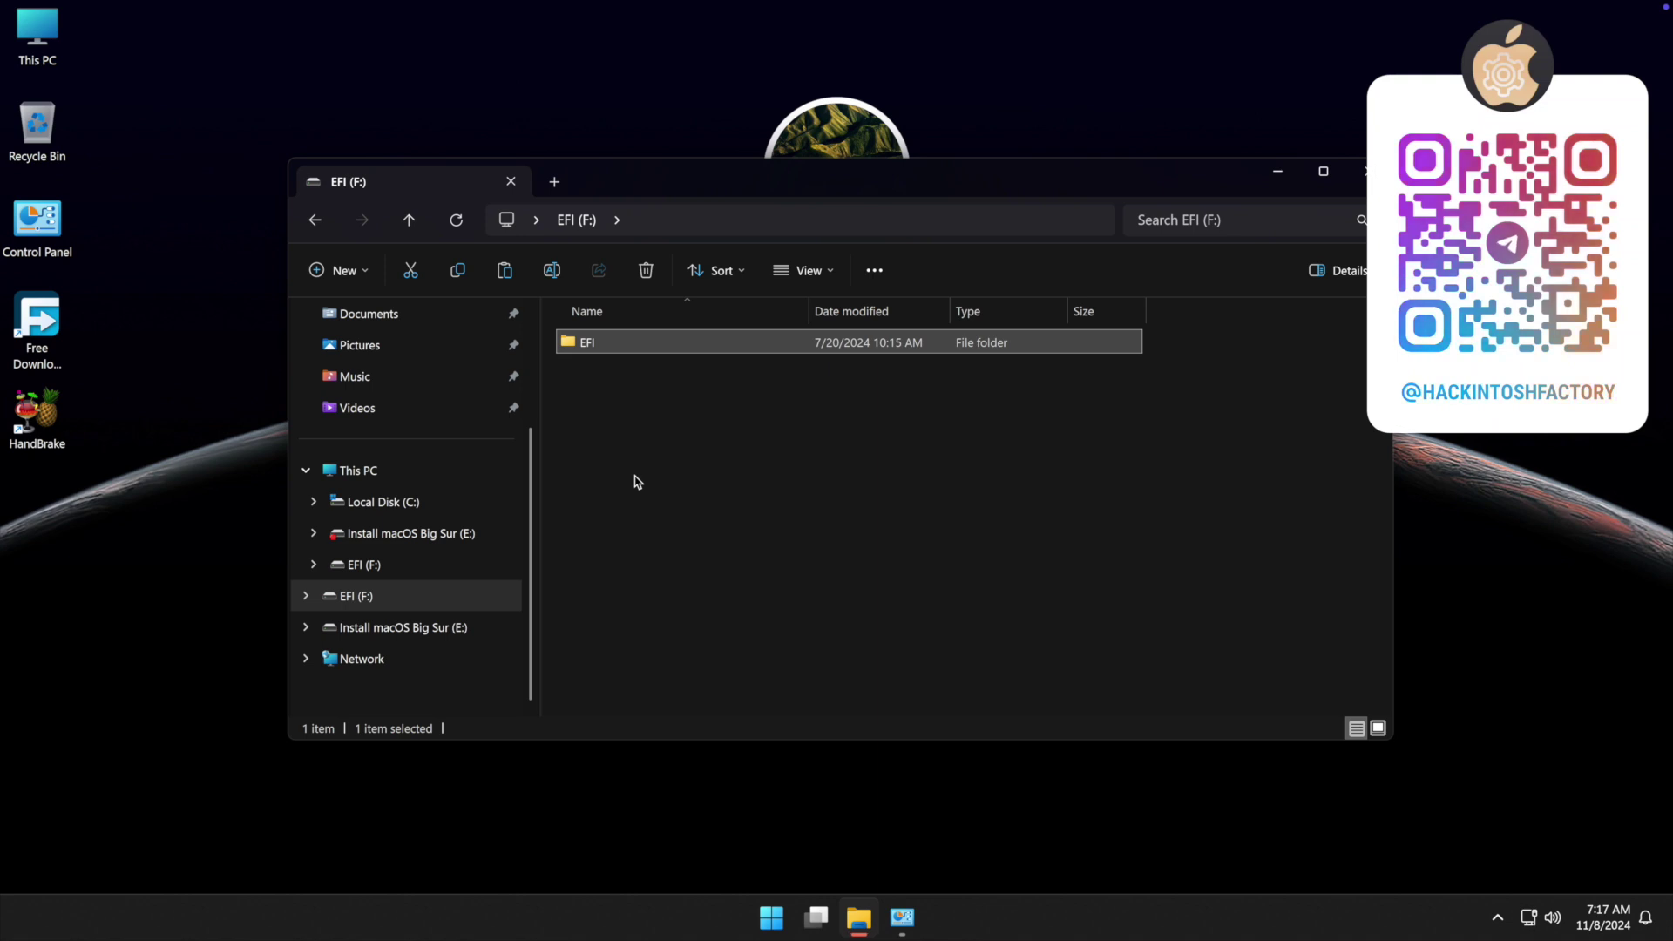
left_click(1356, 174)
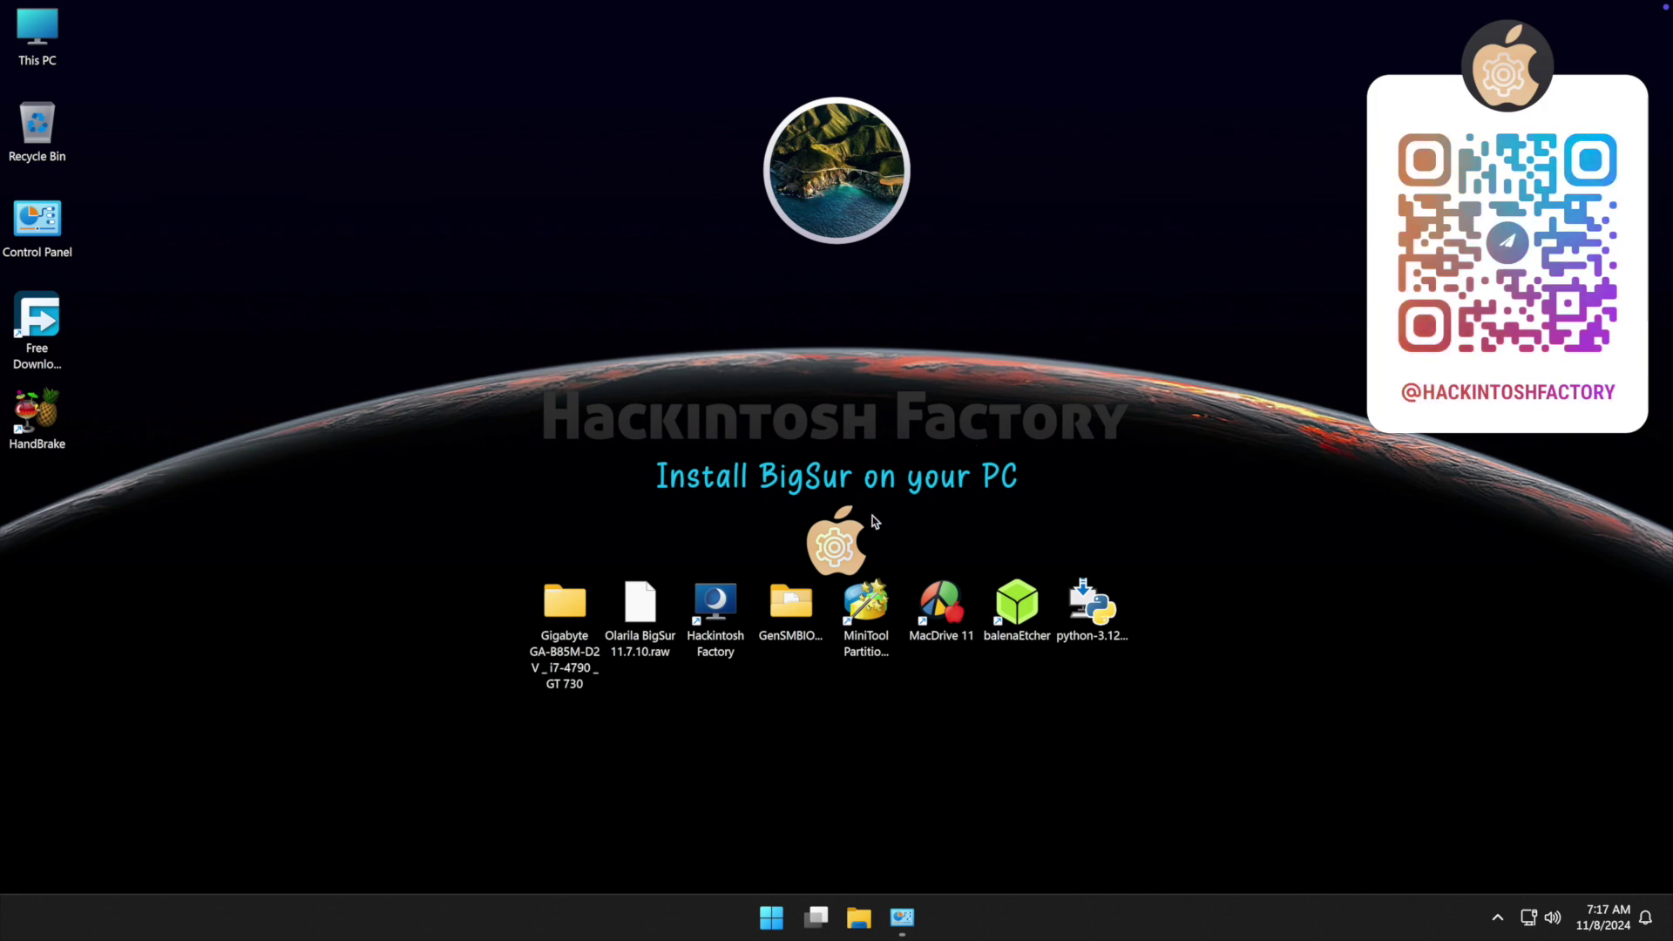
Run GenSMBIOS.bat and install MacSerial from OpenCore 1.0.0
double_click(790, 601)
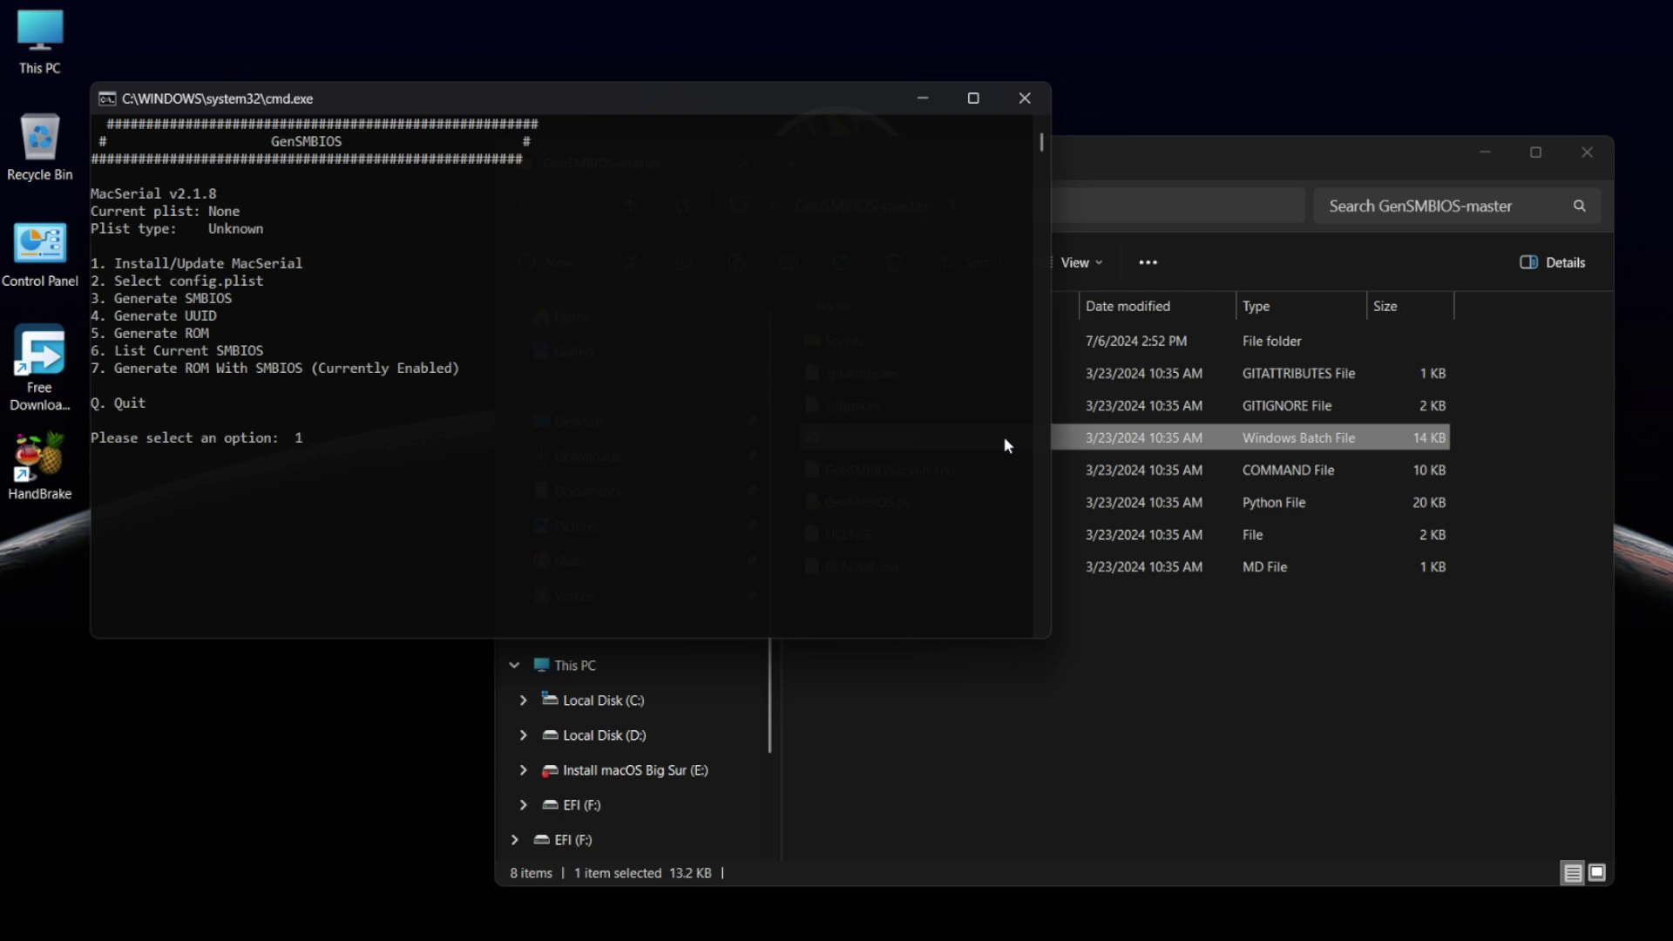
key("Return")
key("Return")
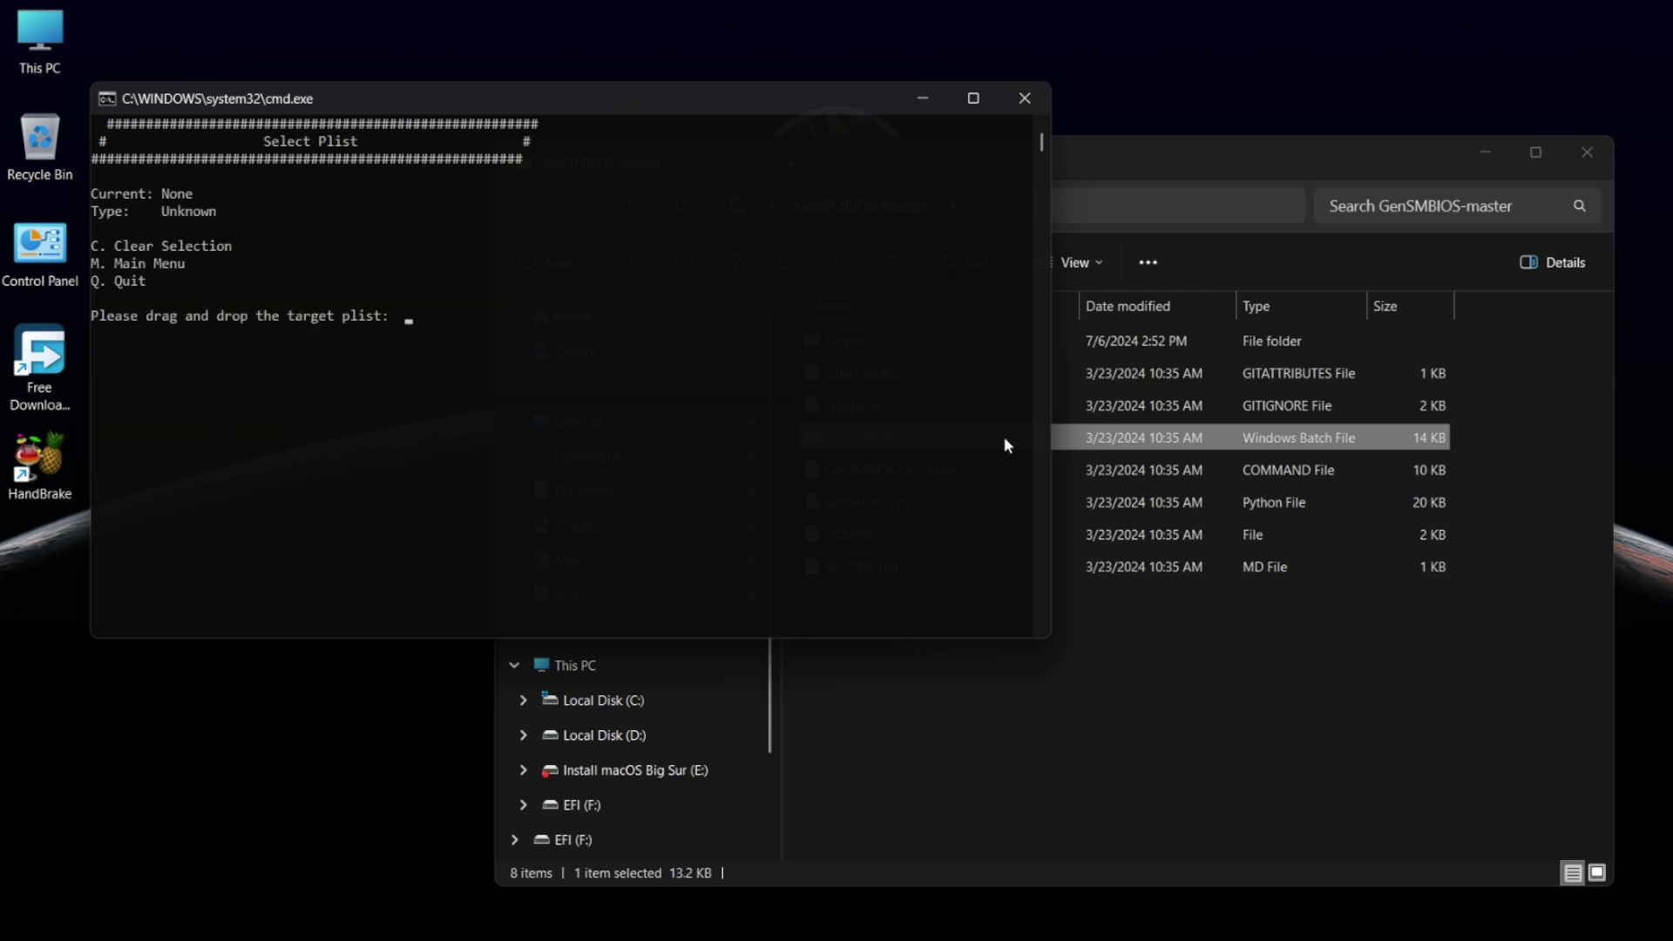
Load F:\EFI\OC\config.plist into GenSMBIOS as the current OpenCore plist
left_click(626, 803)
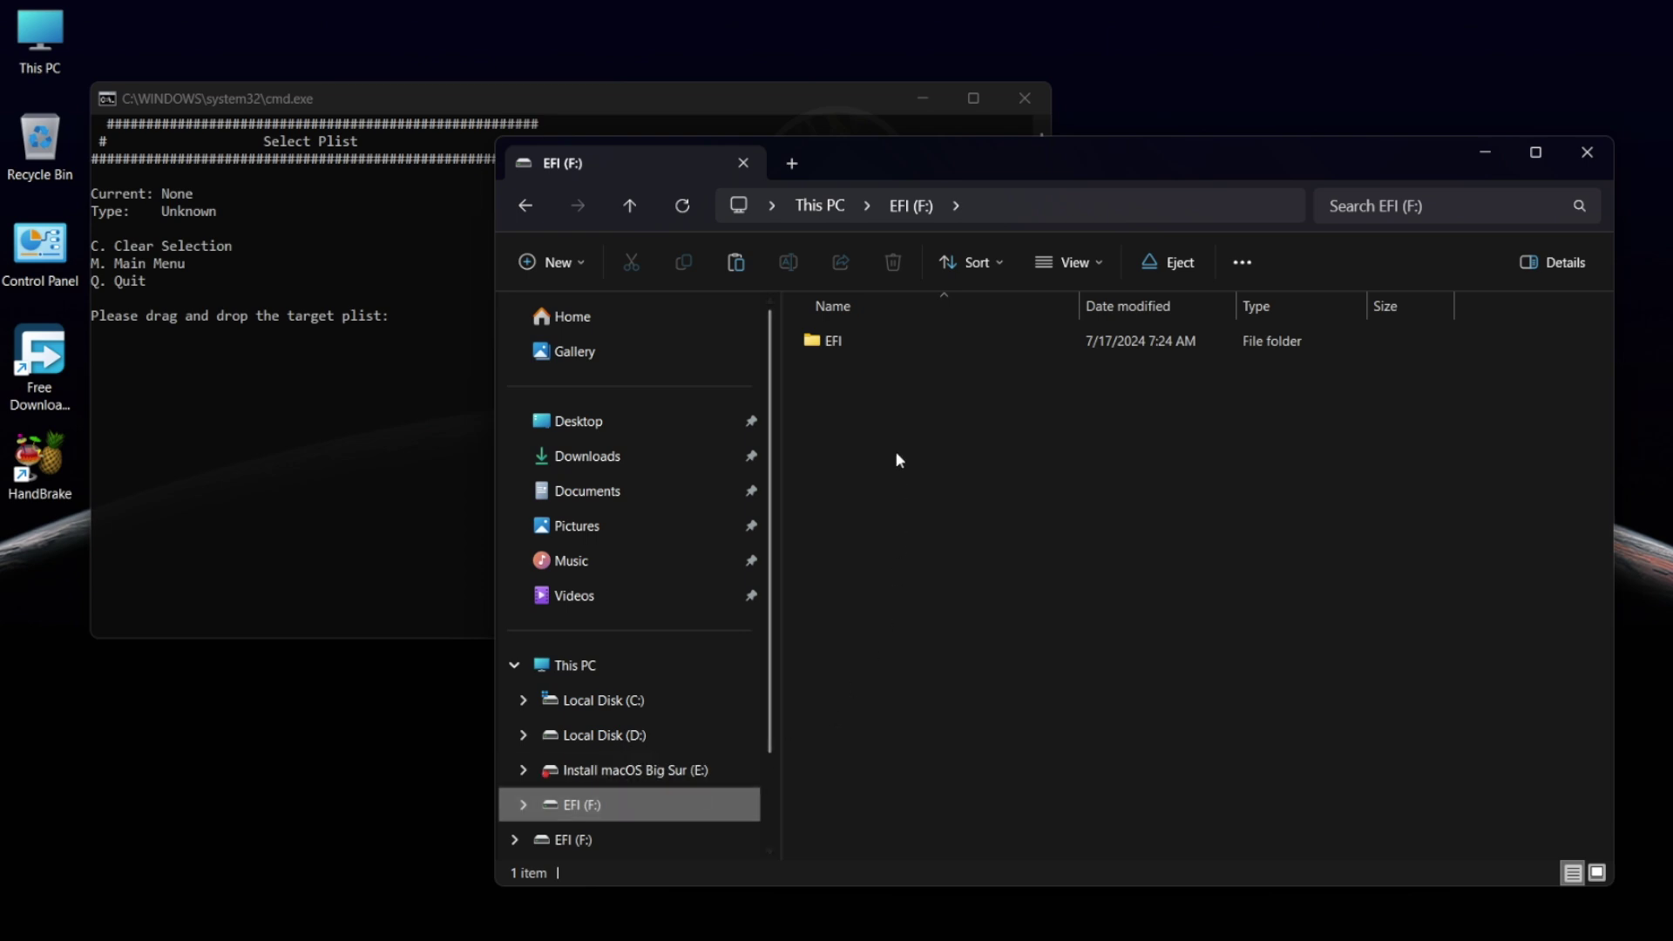
double_click(890, 343)
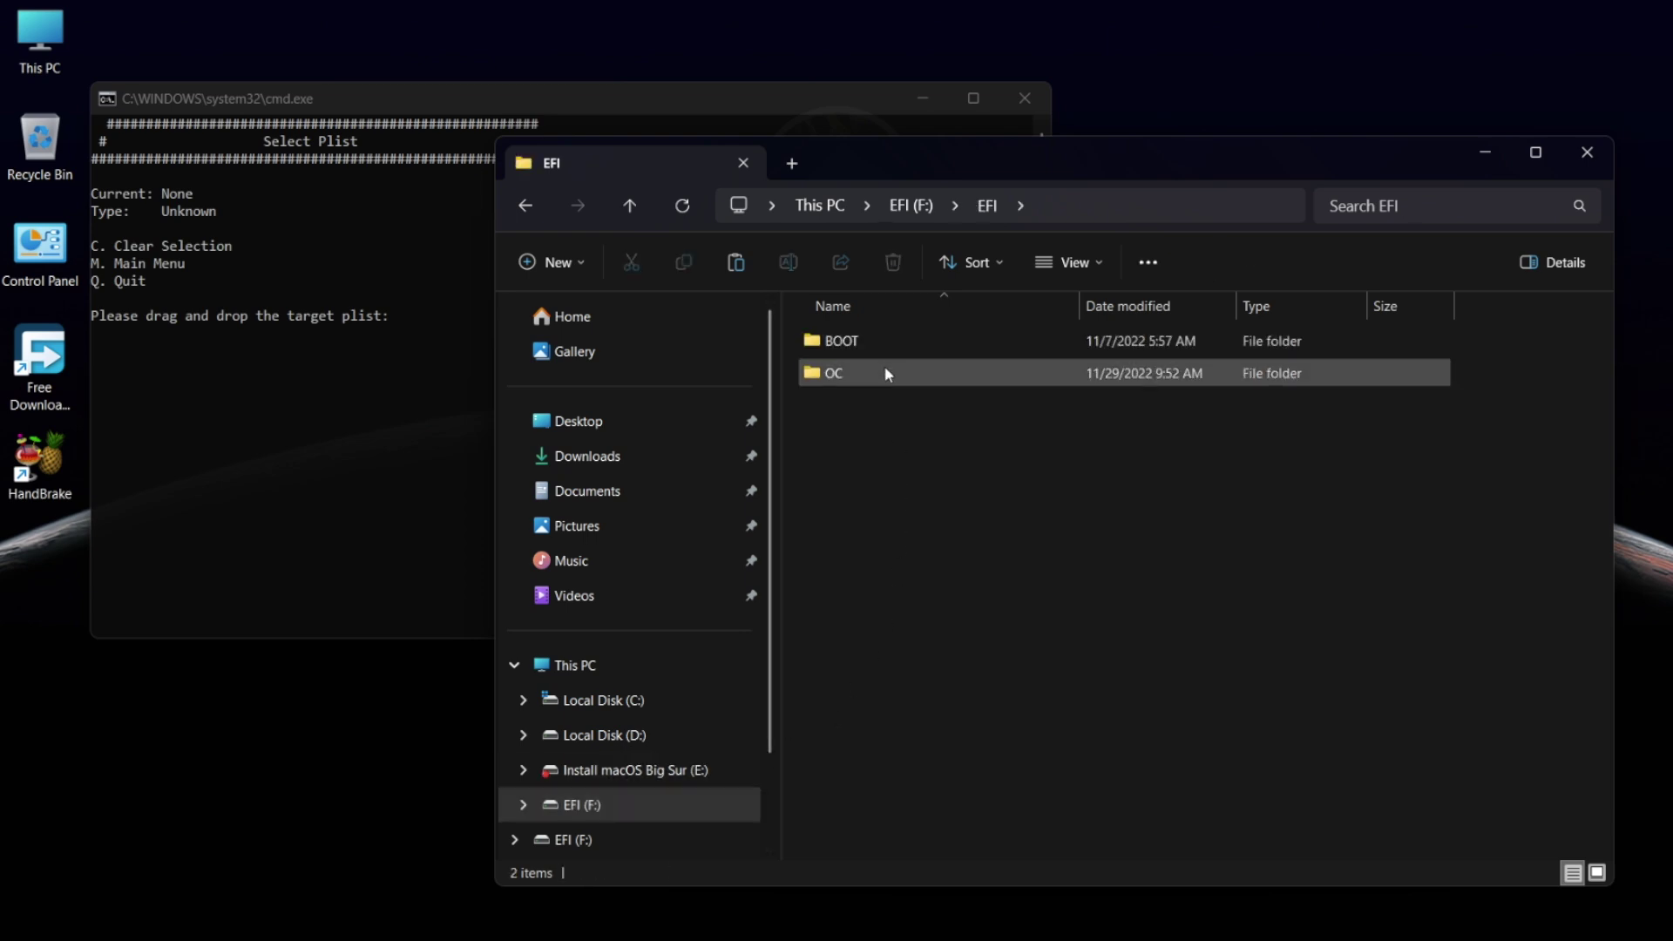
double_click(885, 371)
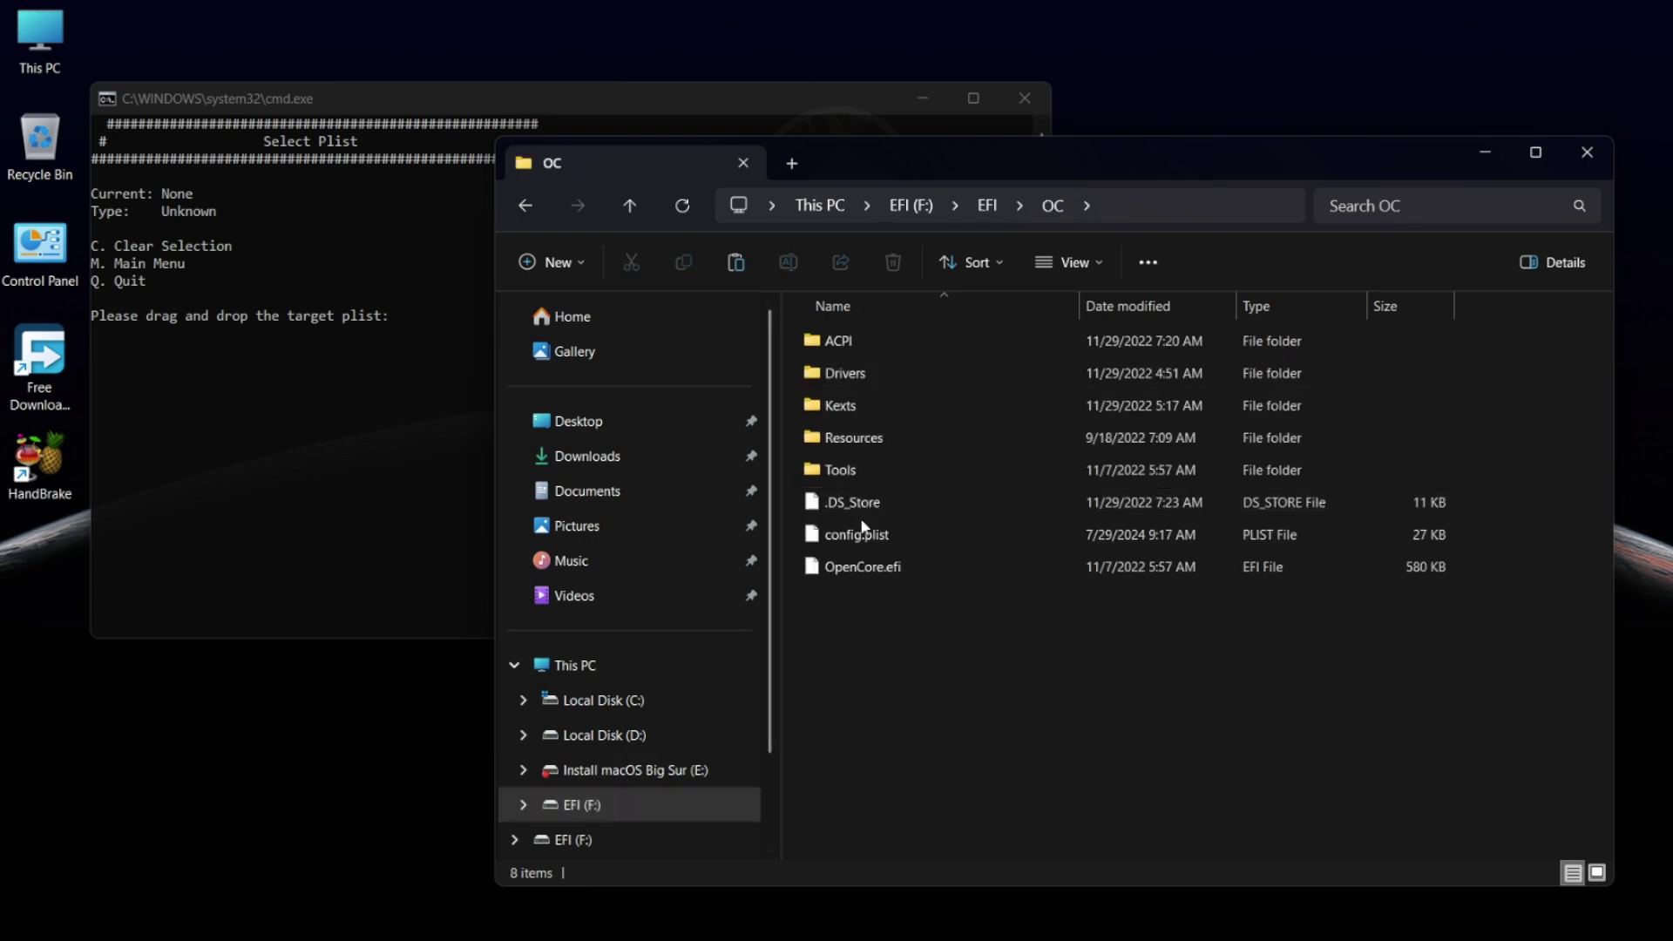
left_click_drag(861, 549, 366, 516)
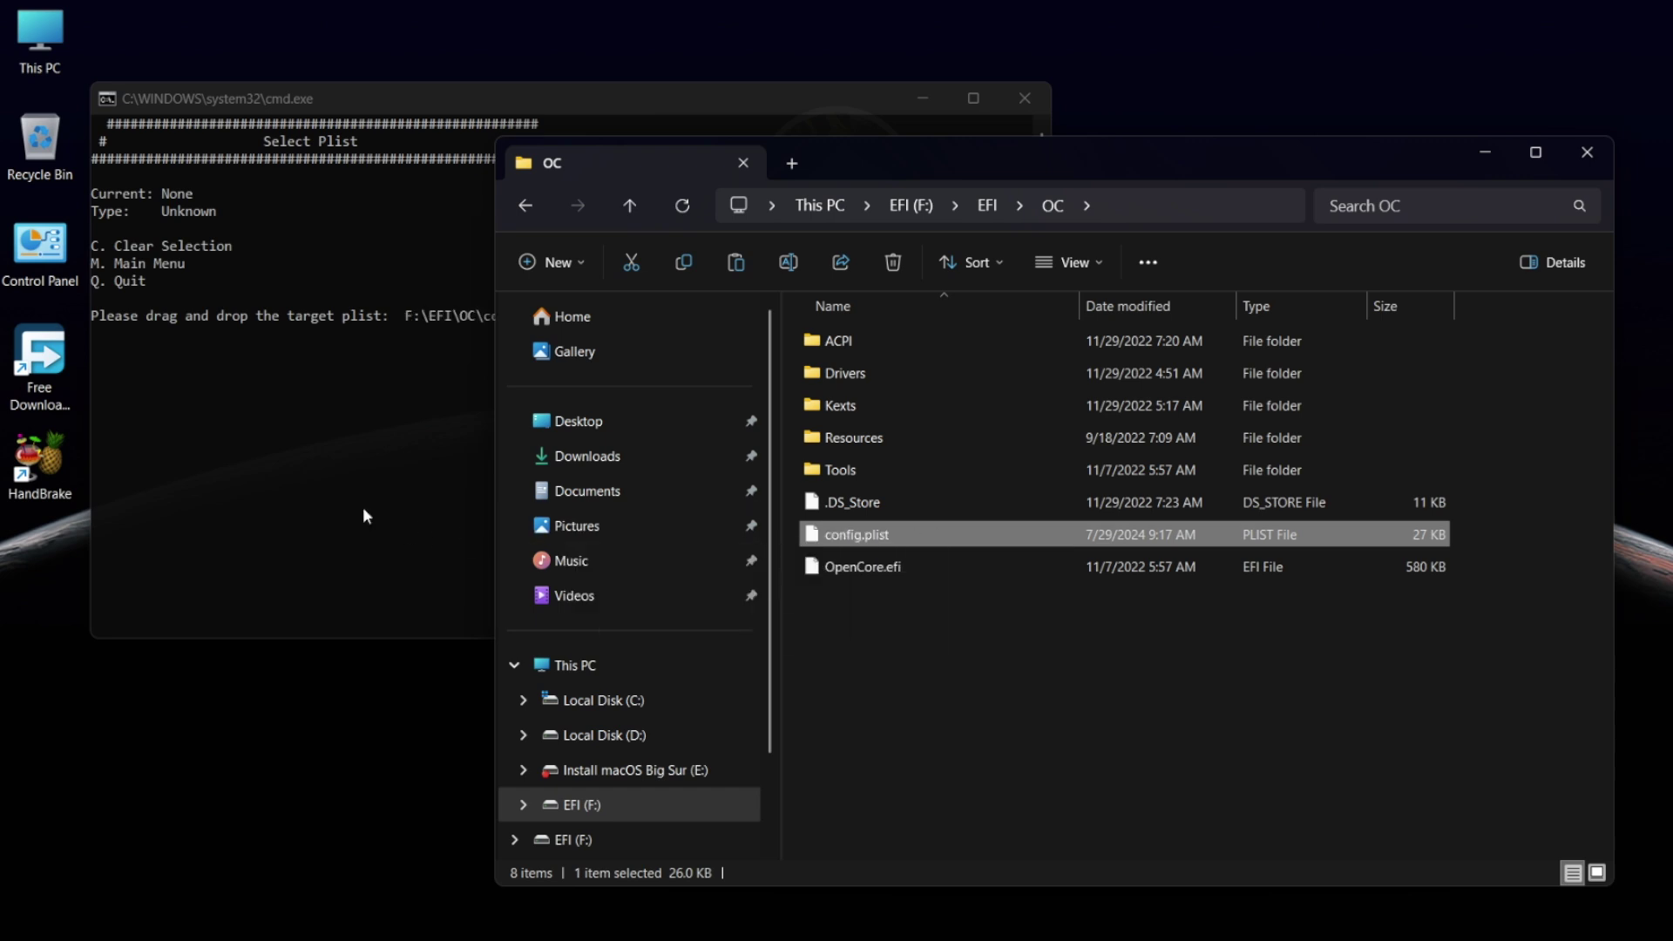
left_click(365, 515)
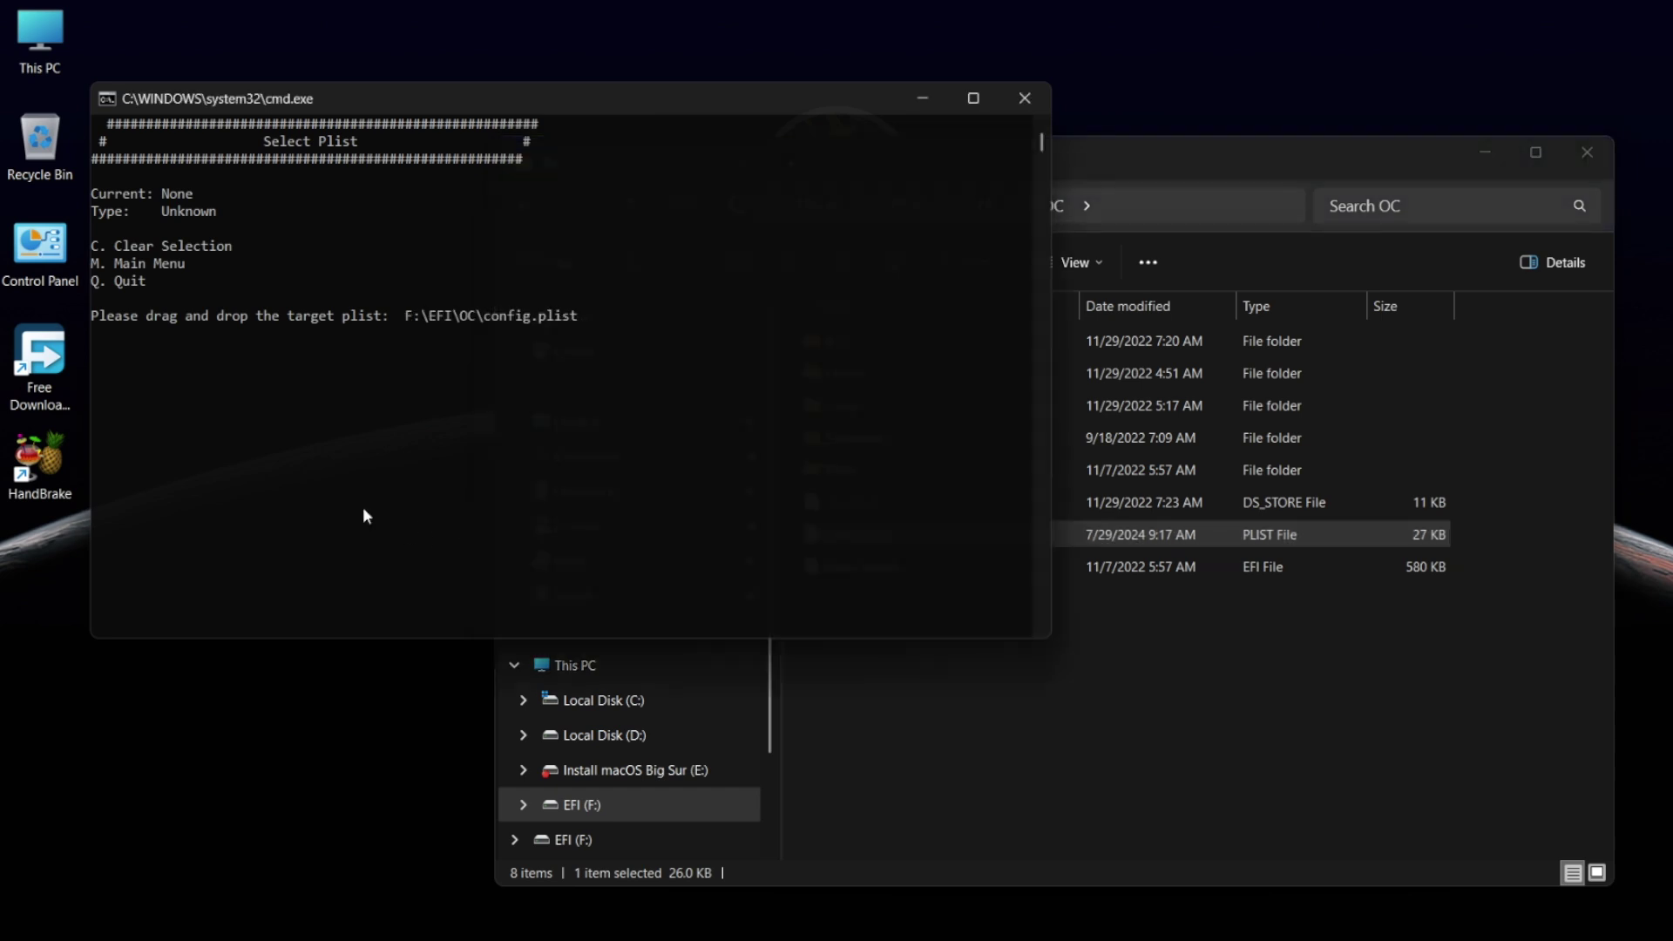
key("Return")
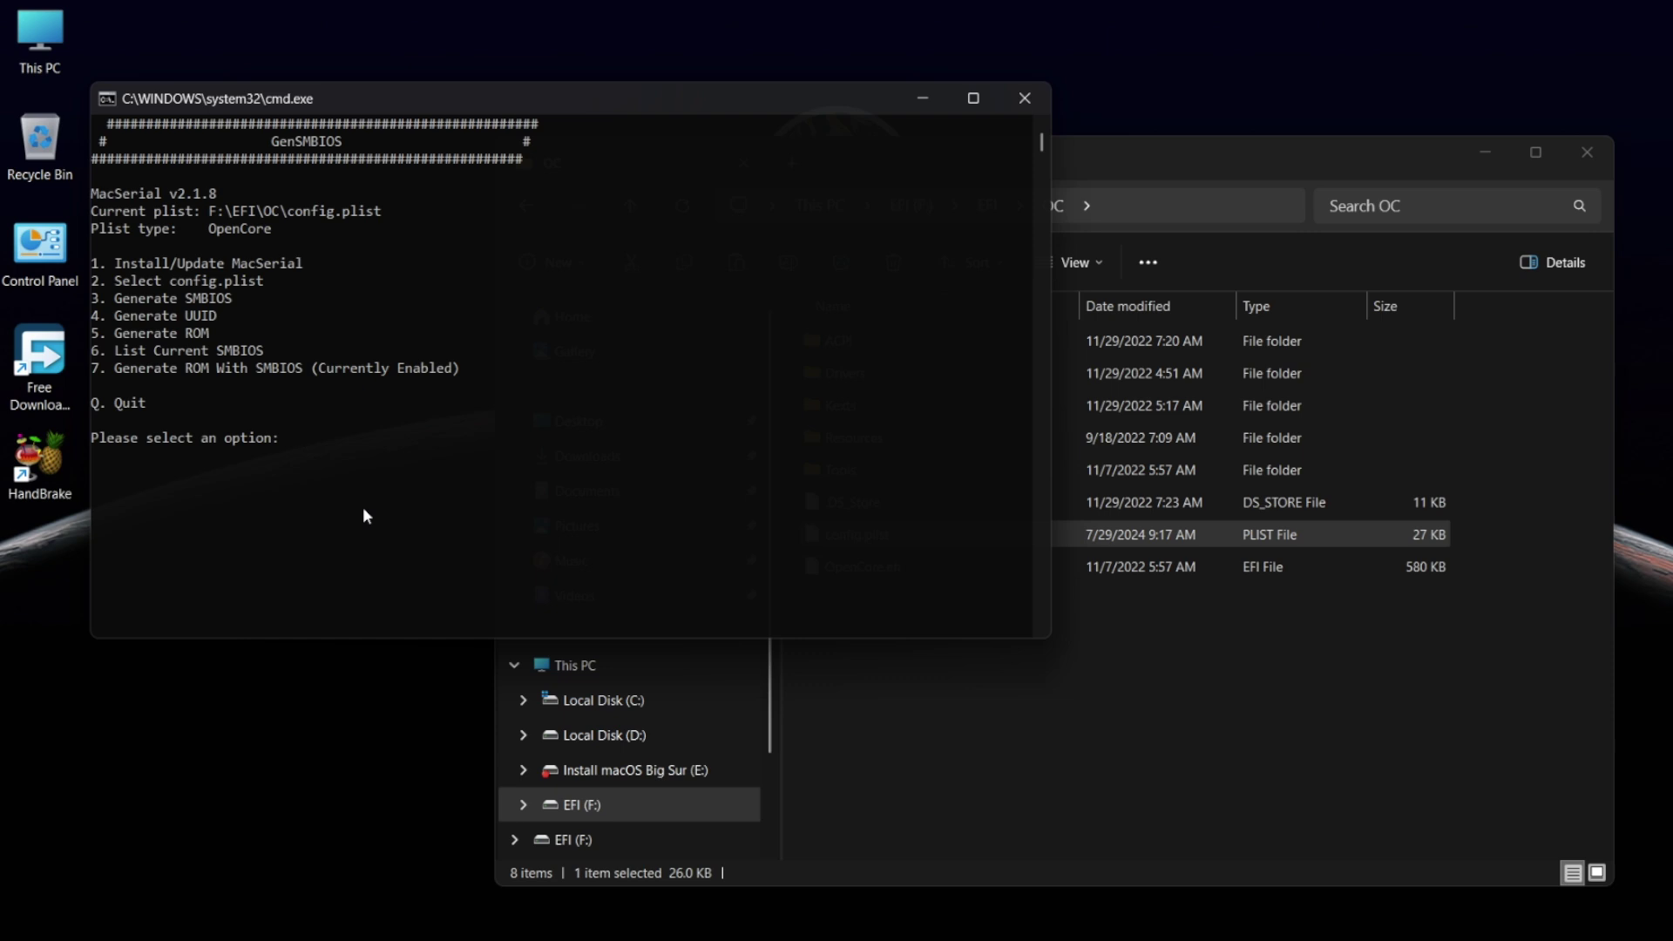
Choose option 3, Generate SMBIOS, and enter iMac15,1 as the model
type("3")
key("Return")
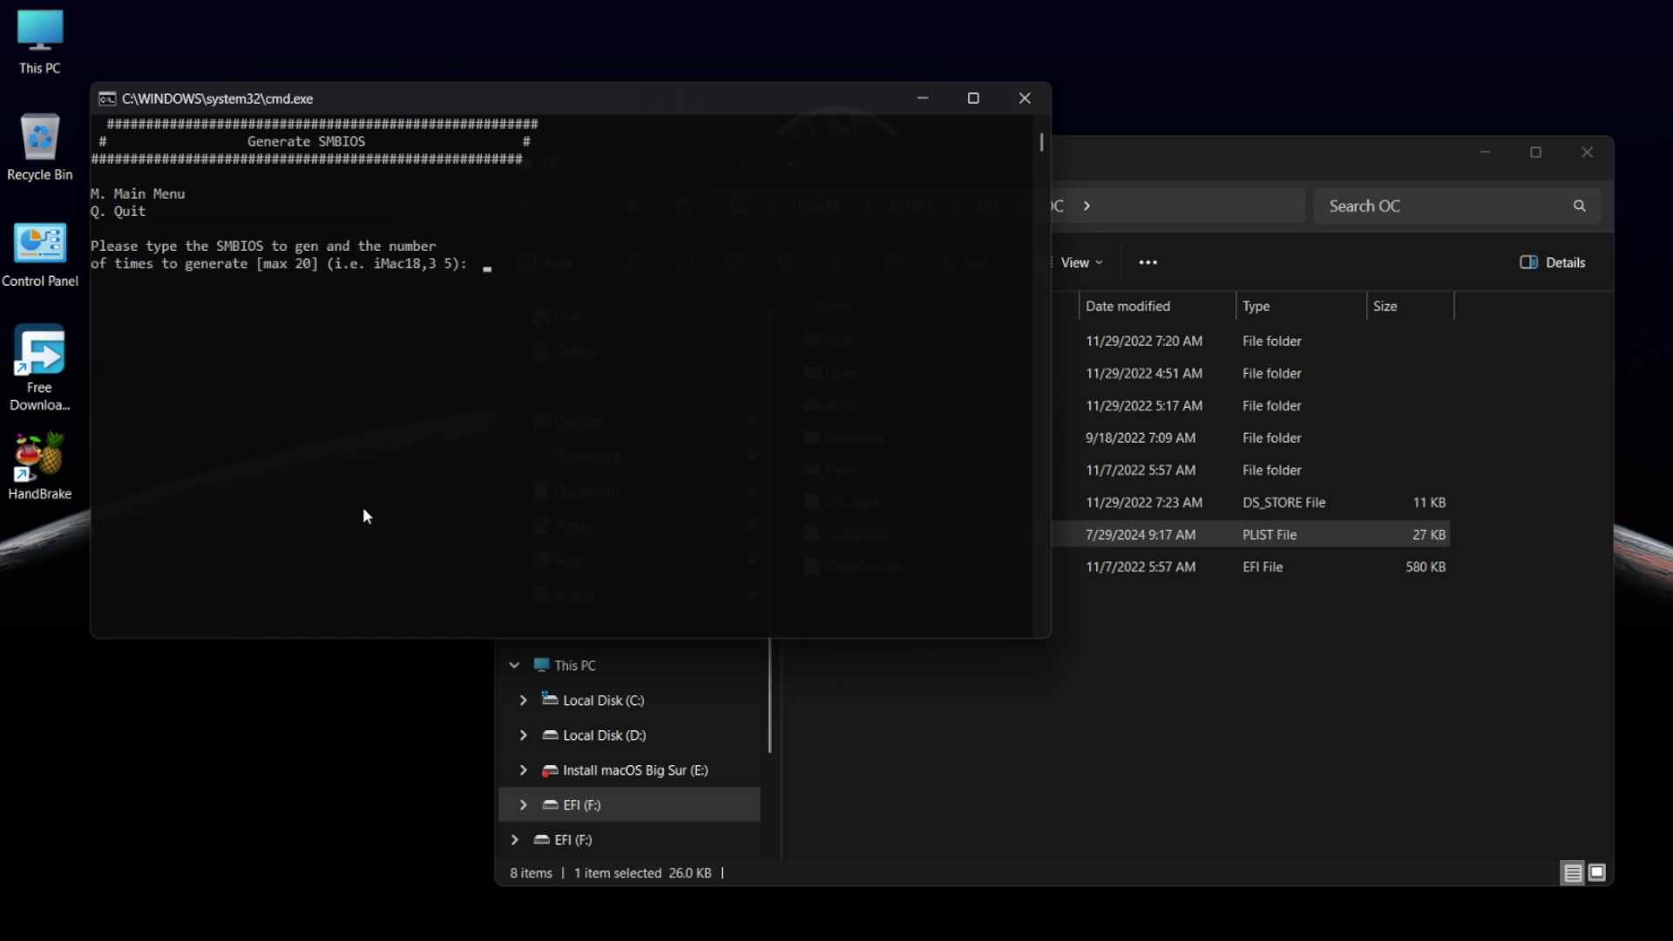
type("iMac15,1")
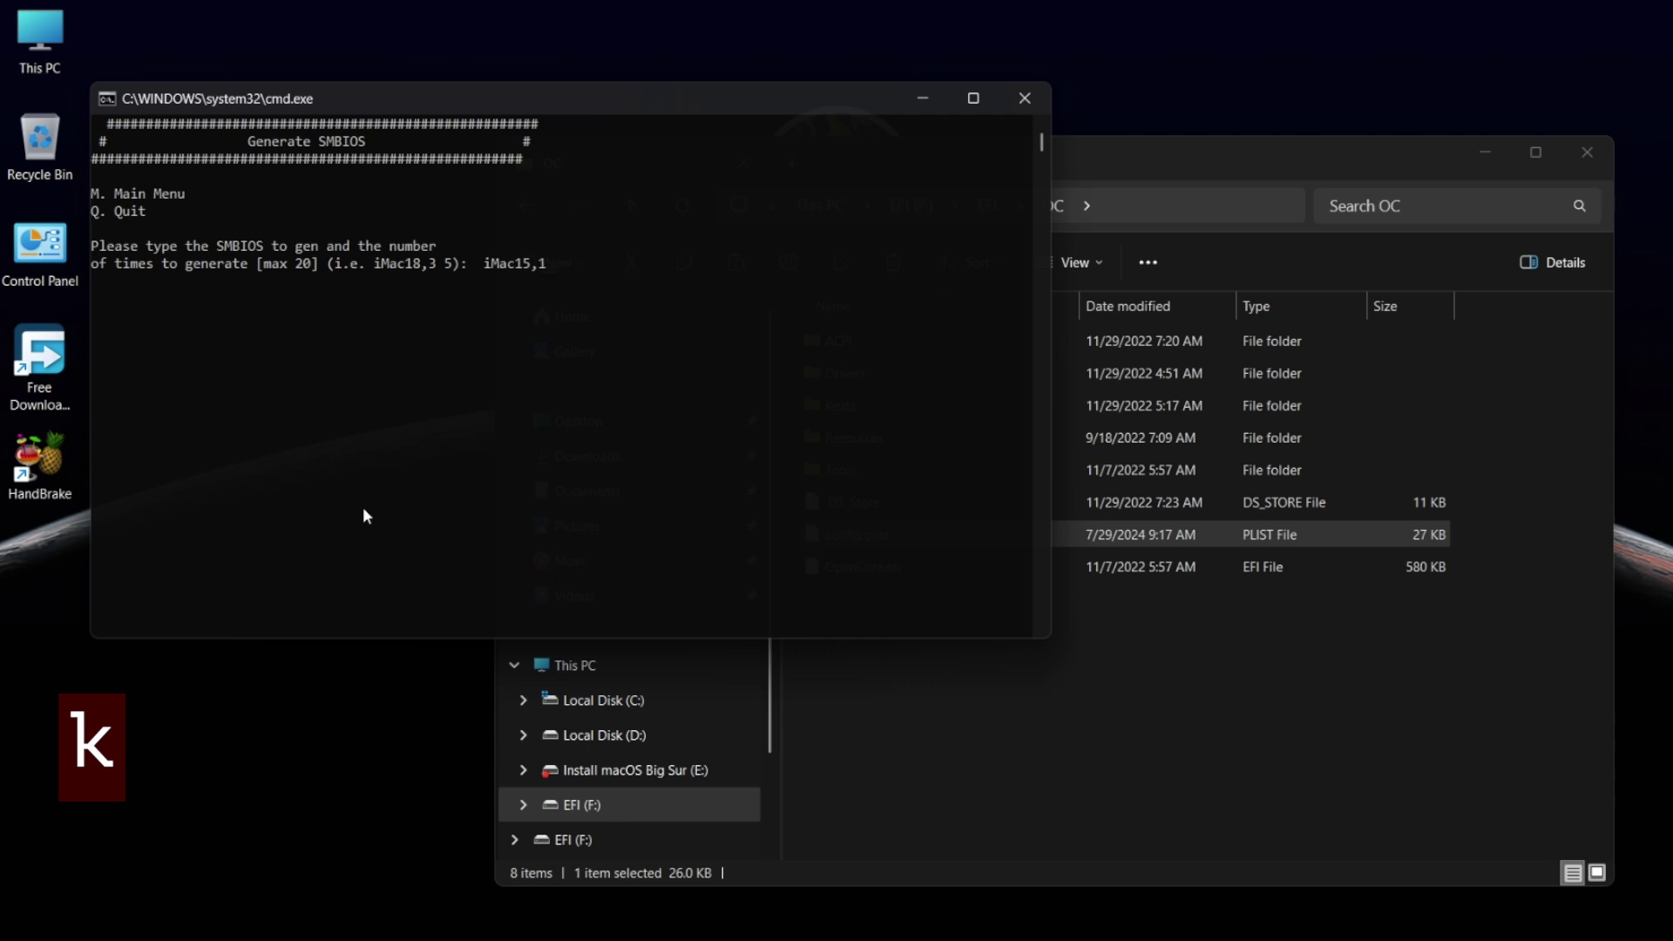
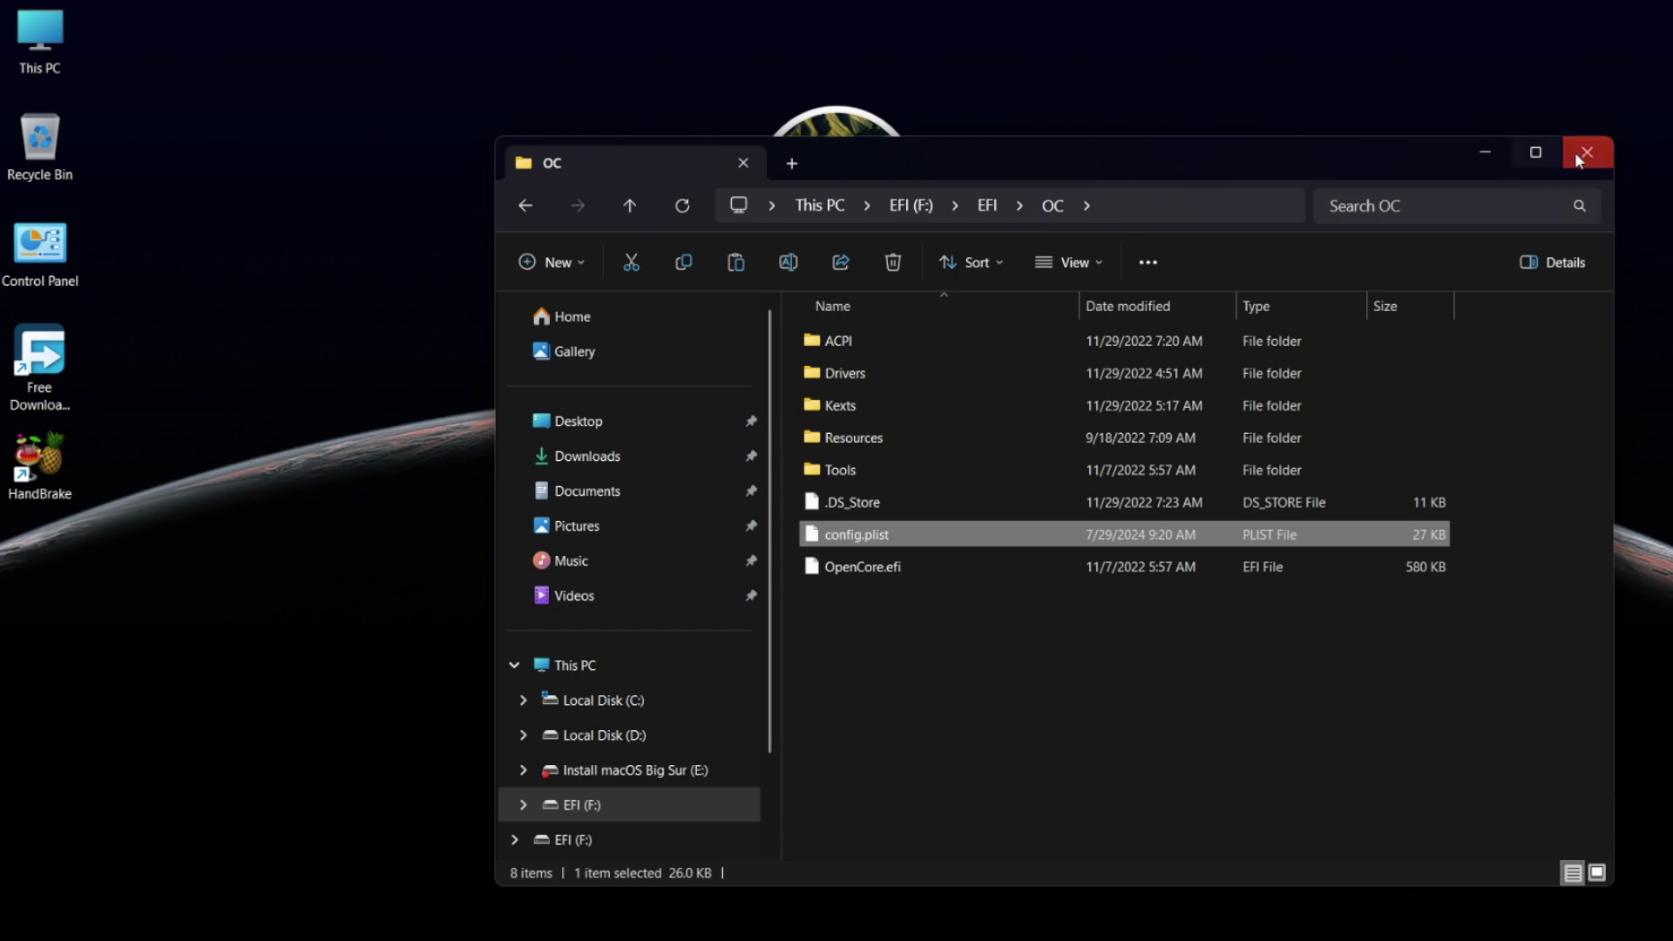
Close the File Explorer window showing the EFI (F:) drive's OC folder
left_click(1586, 154)
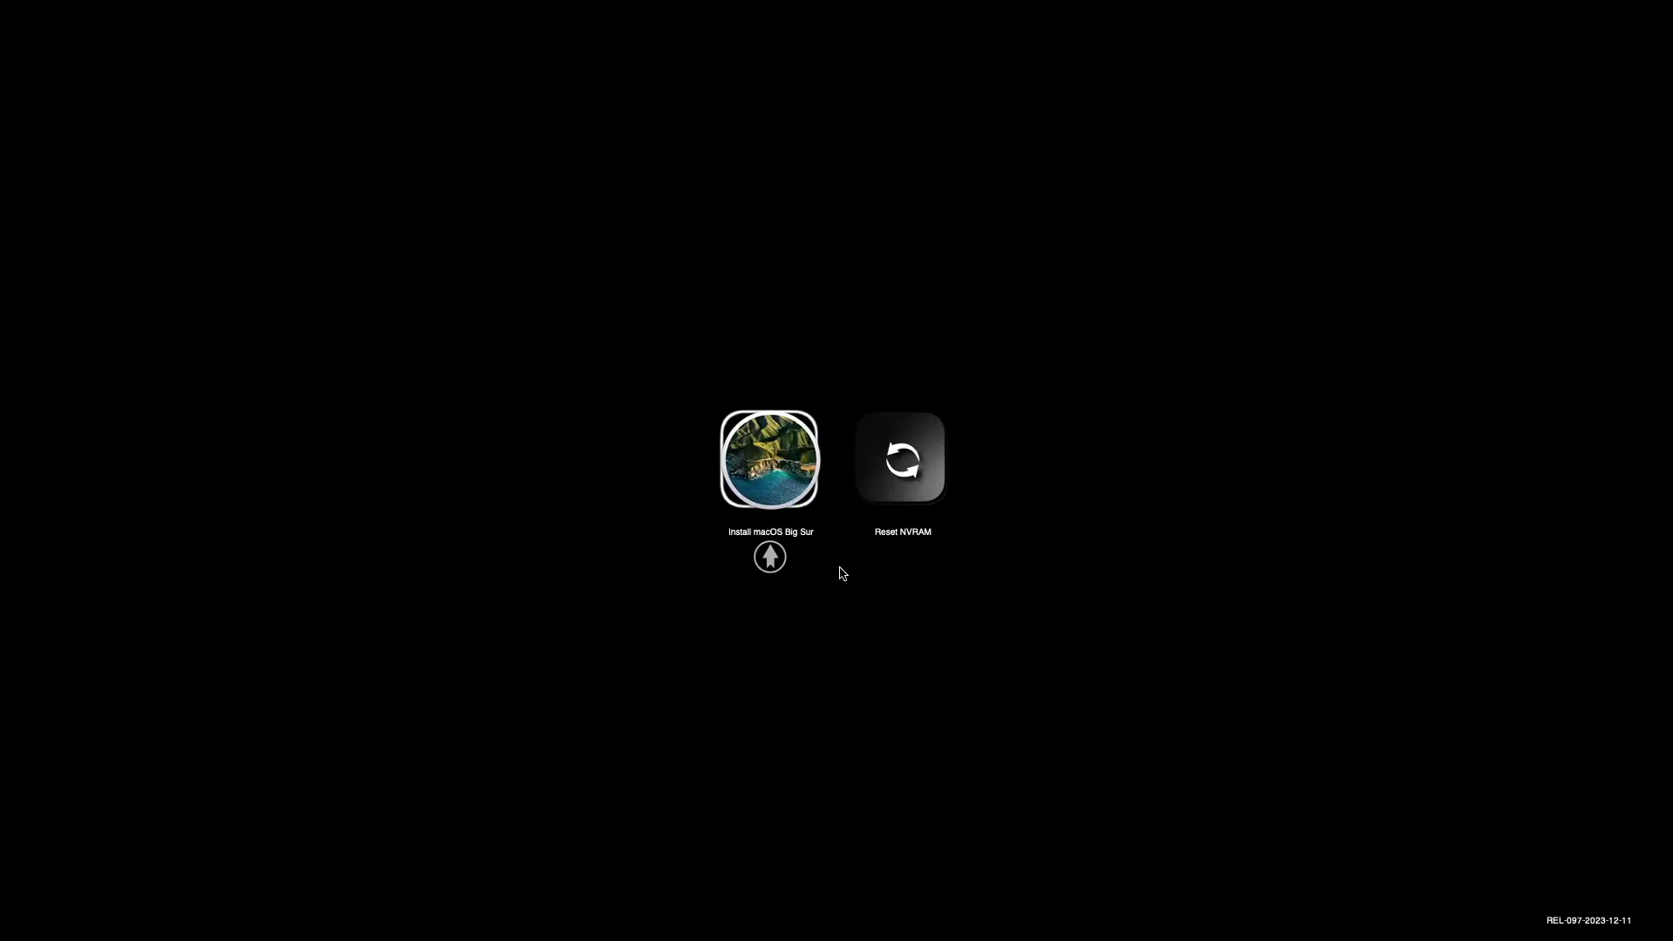
Boot the Install macOS Big Sur entry from the OpenCore picker
key("Return")
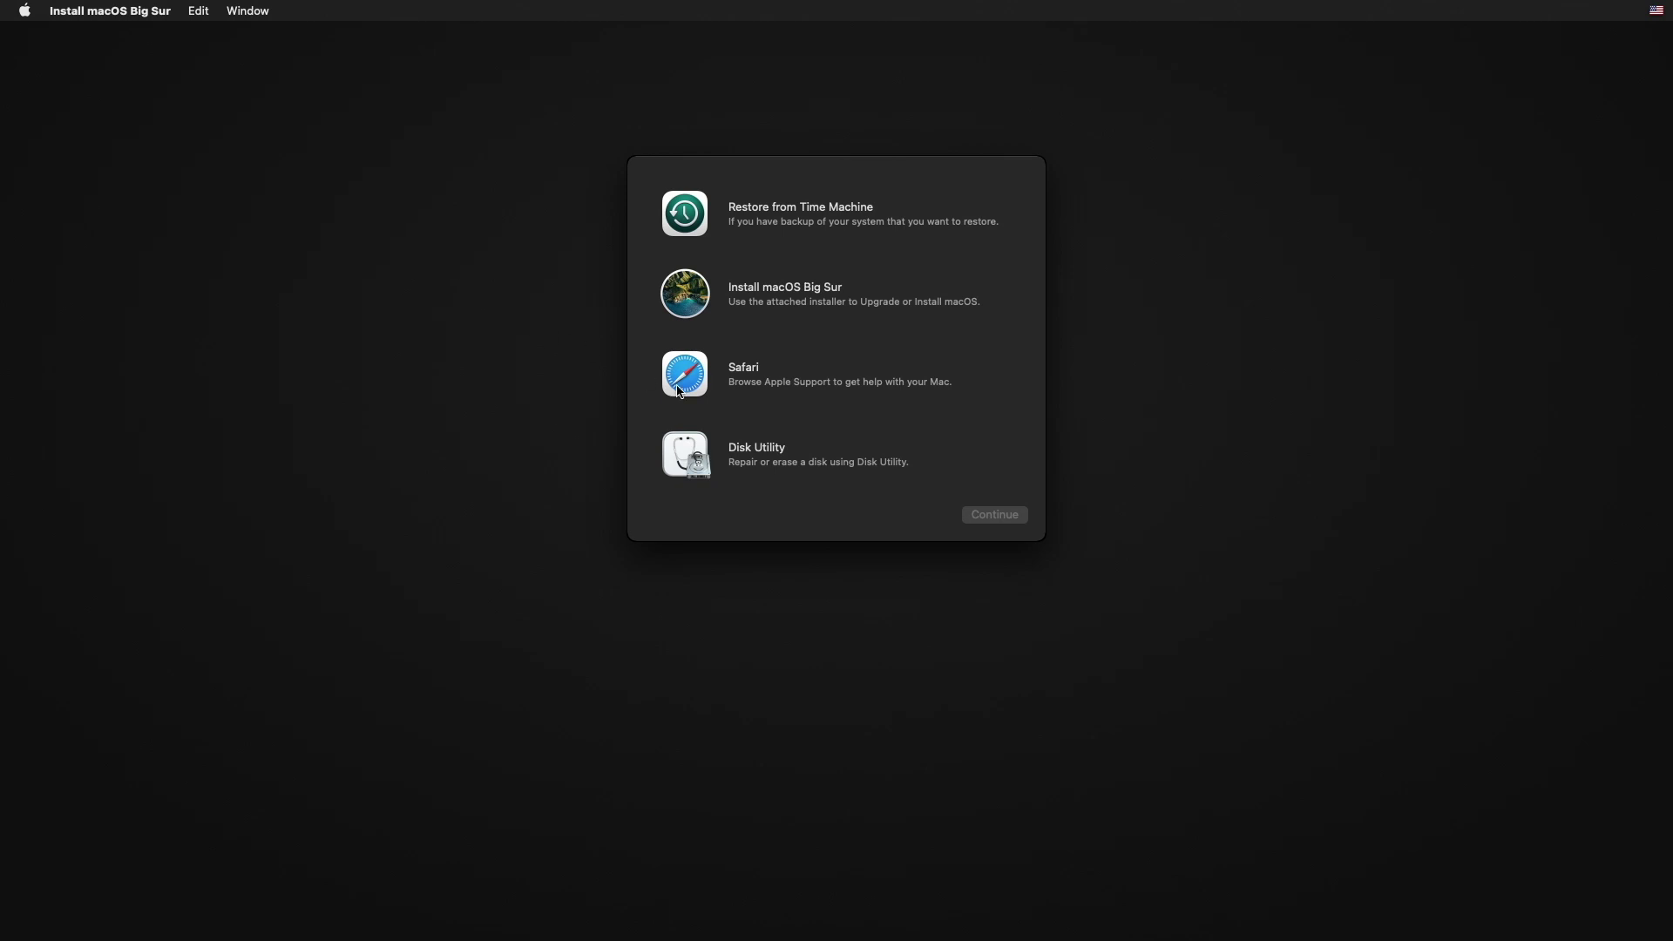
Launch Disk Utility and set it to show all devices
left_click(832, 455)
left_click(998, 515)
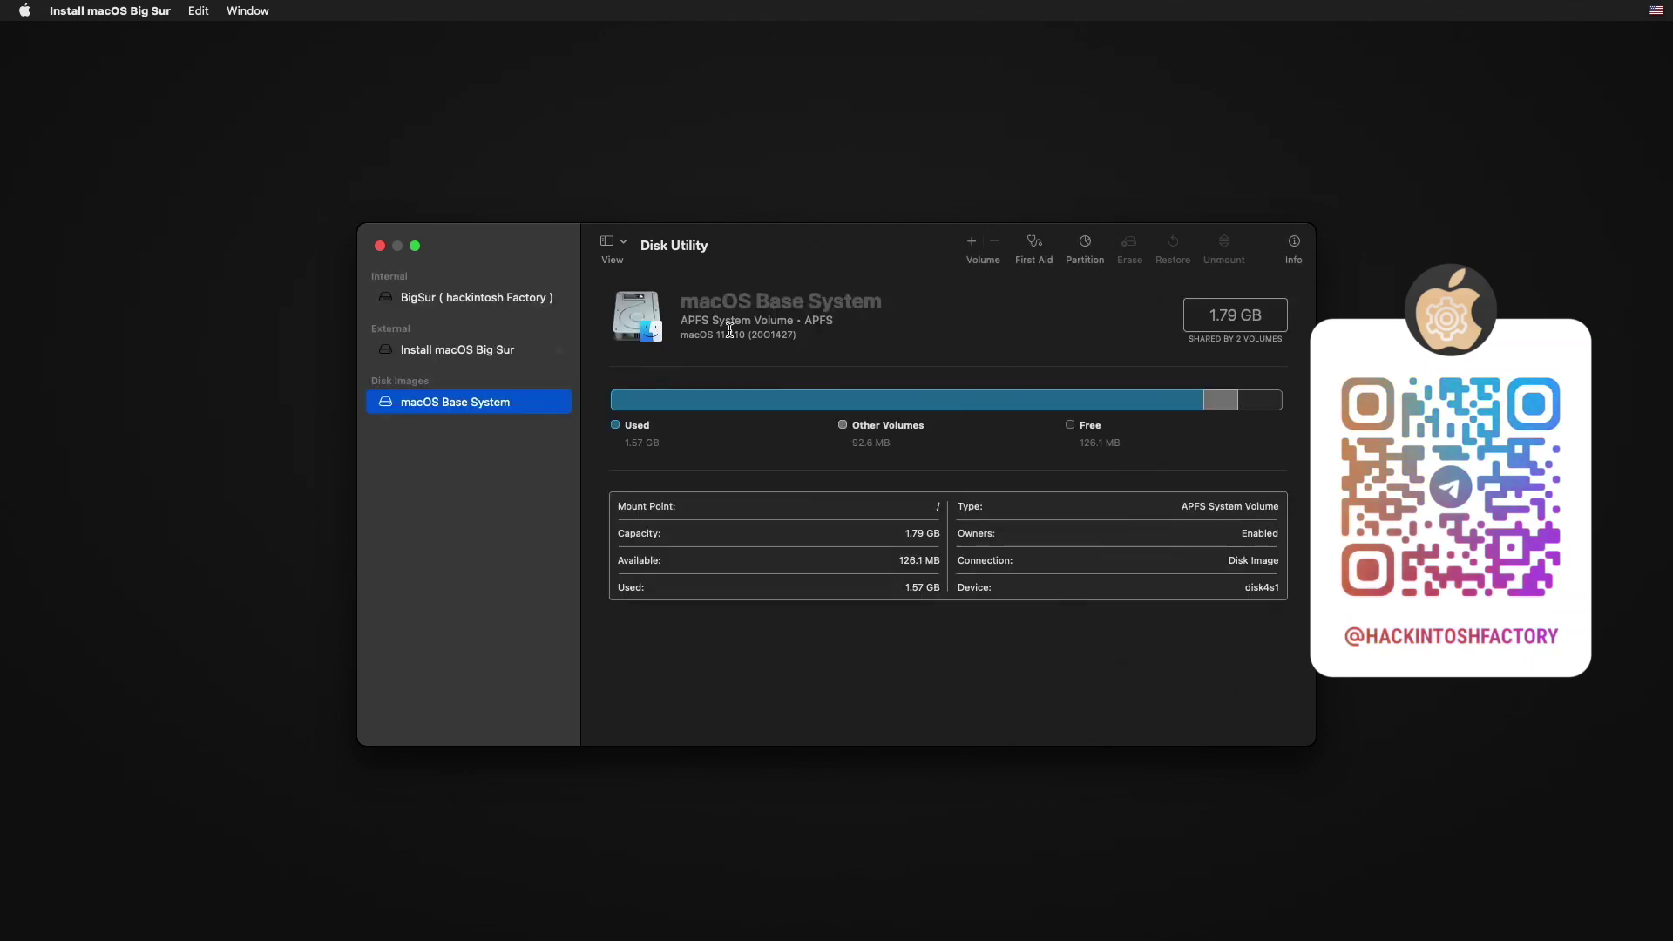
left_click(608, 248)
left_click(627, 314)
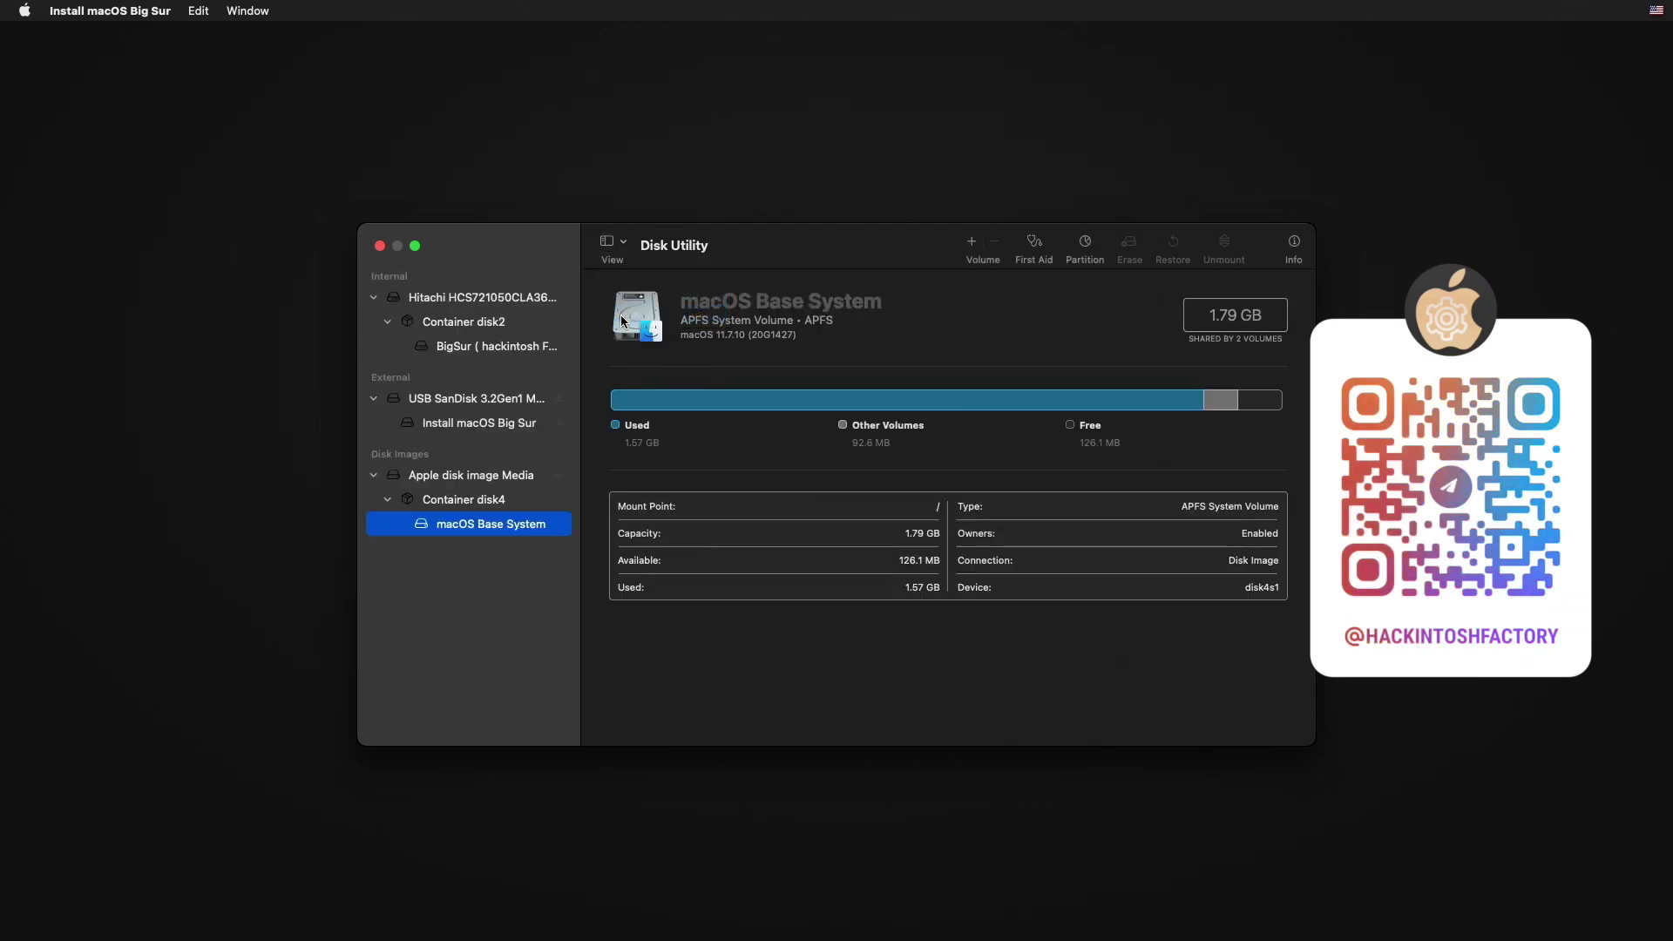
Erase the whole Hitachi disk as 'BigSur (Hackintosh Factory)' and dismiss the report
left_click(527, 299)
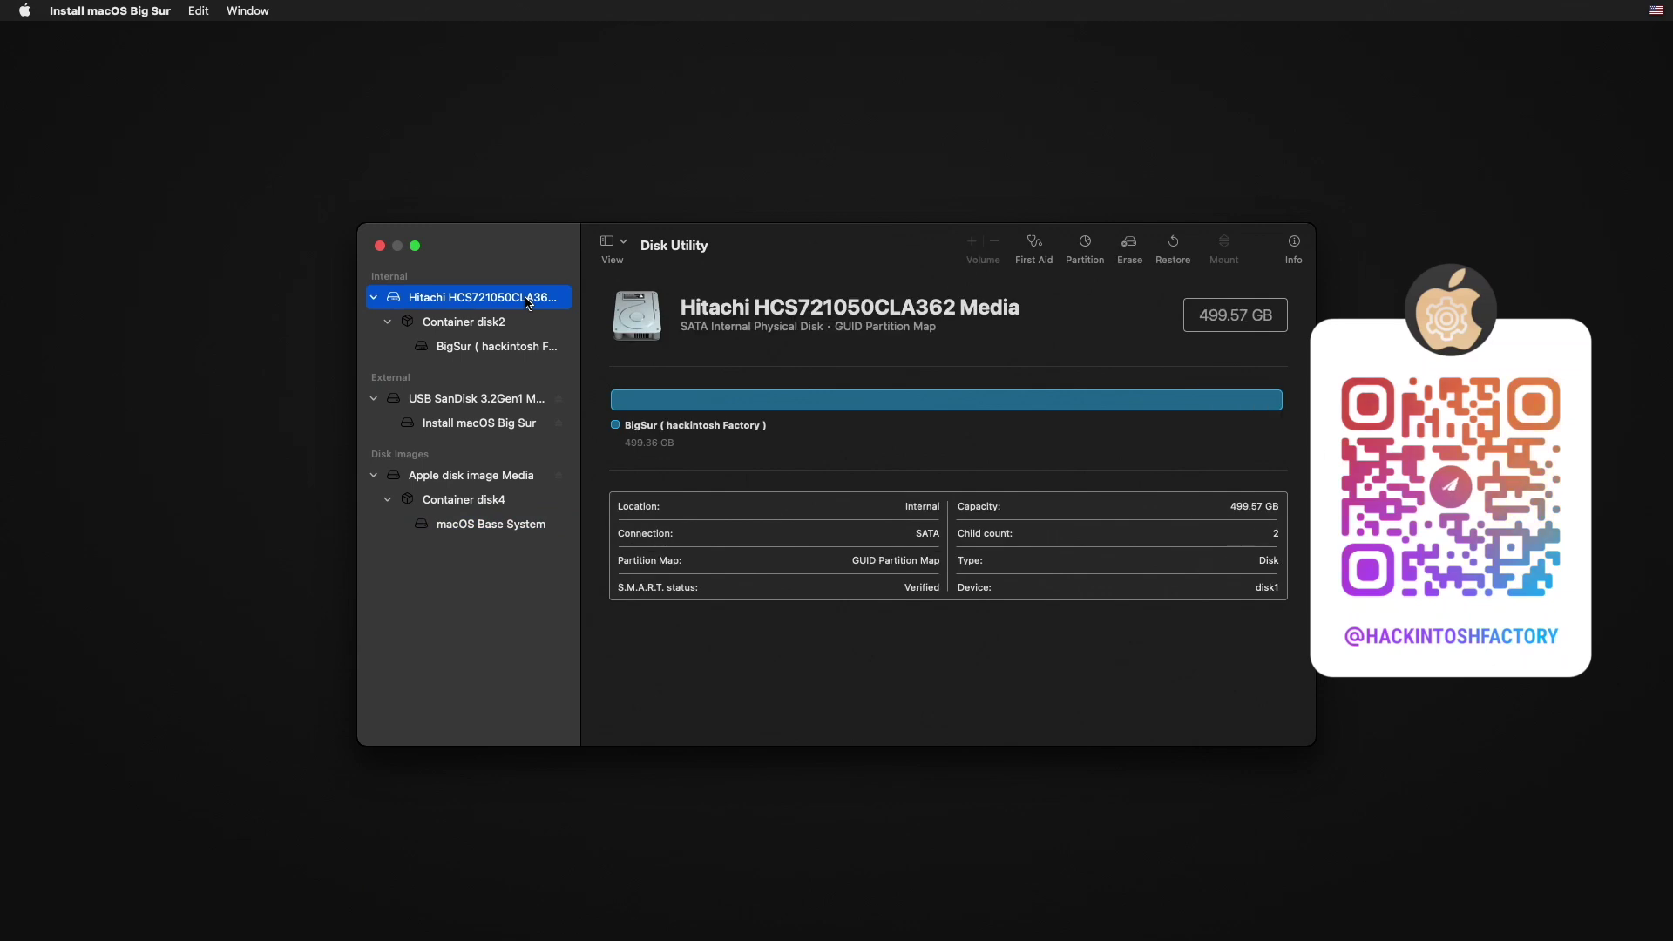
left_click(1130, 247)
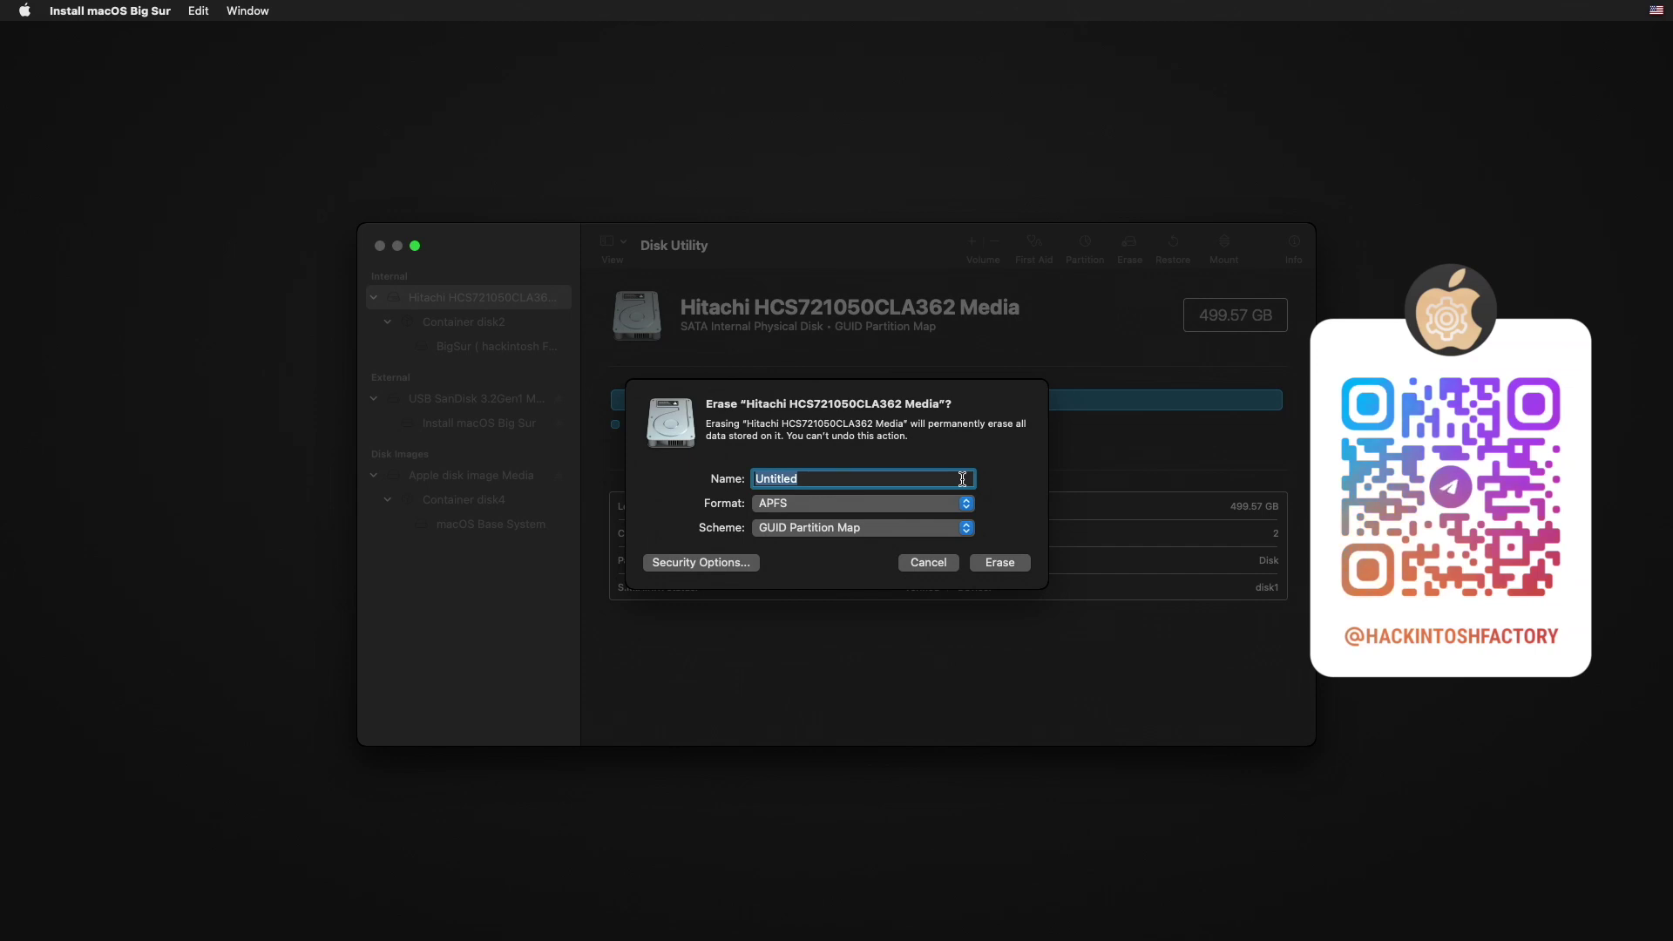
type("BigS")
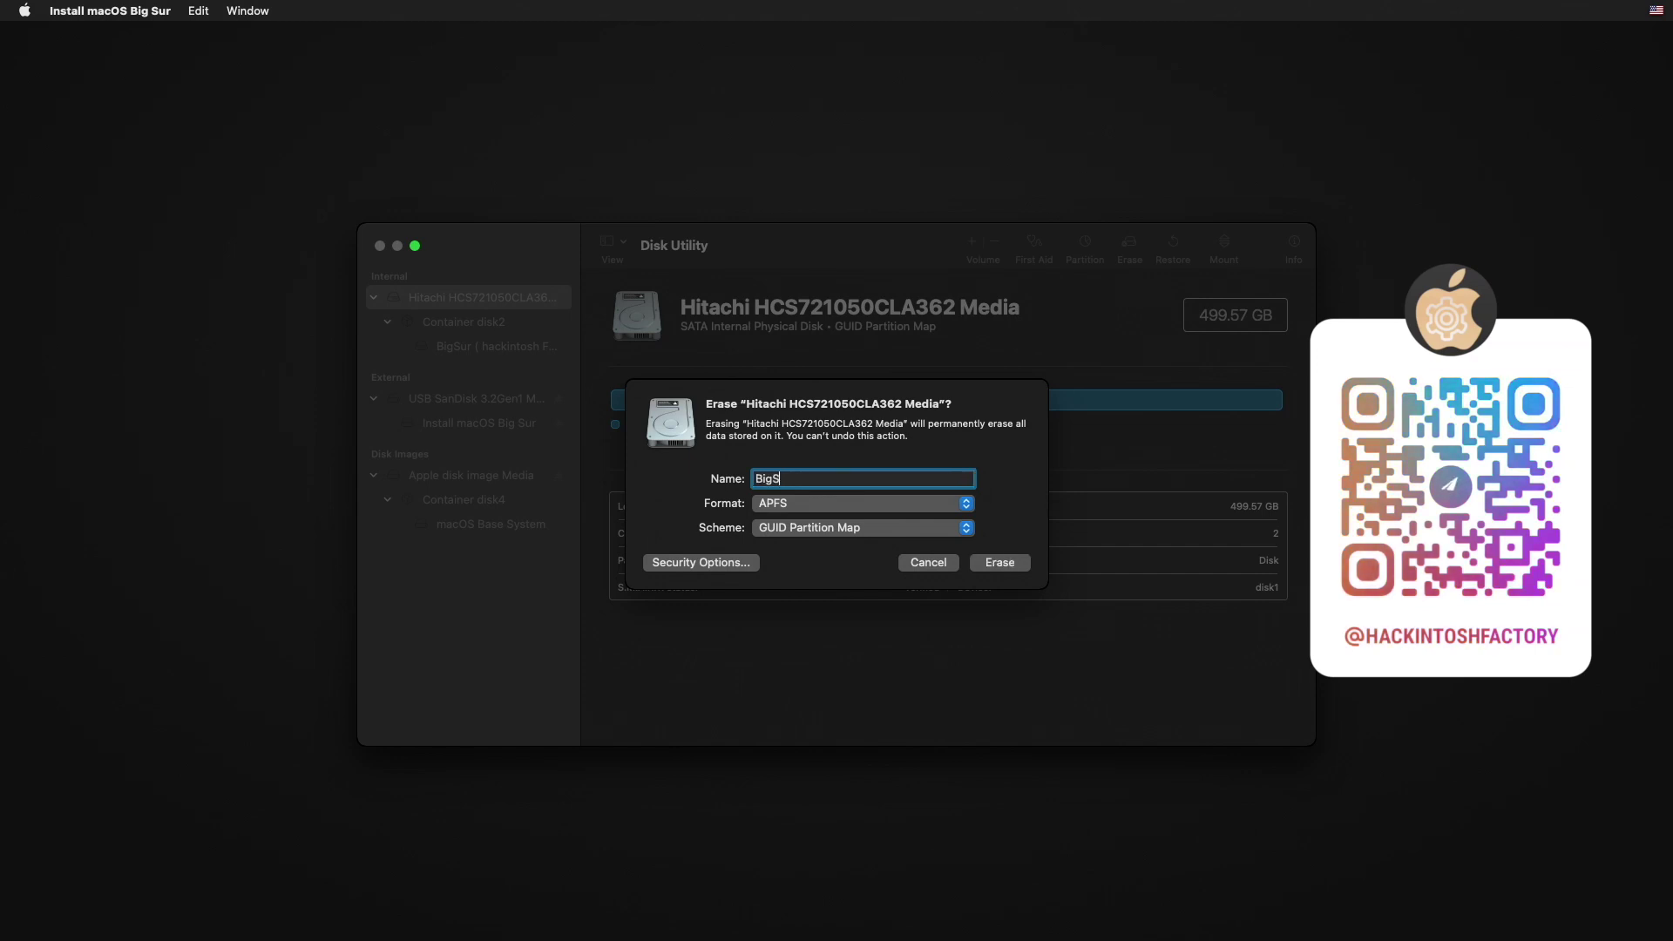
type("ur")
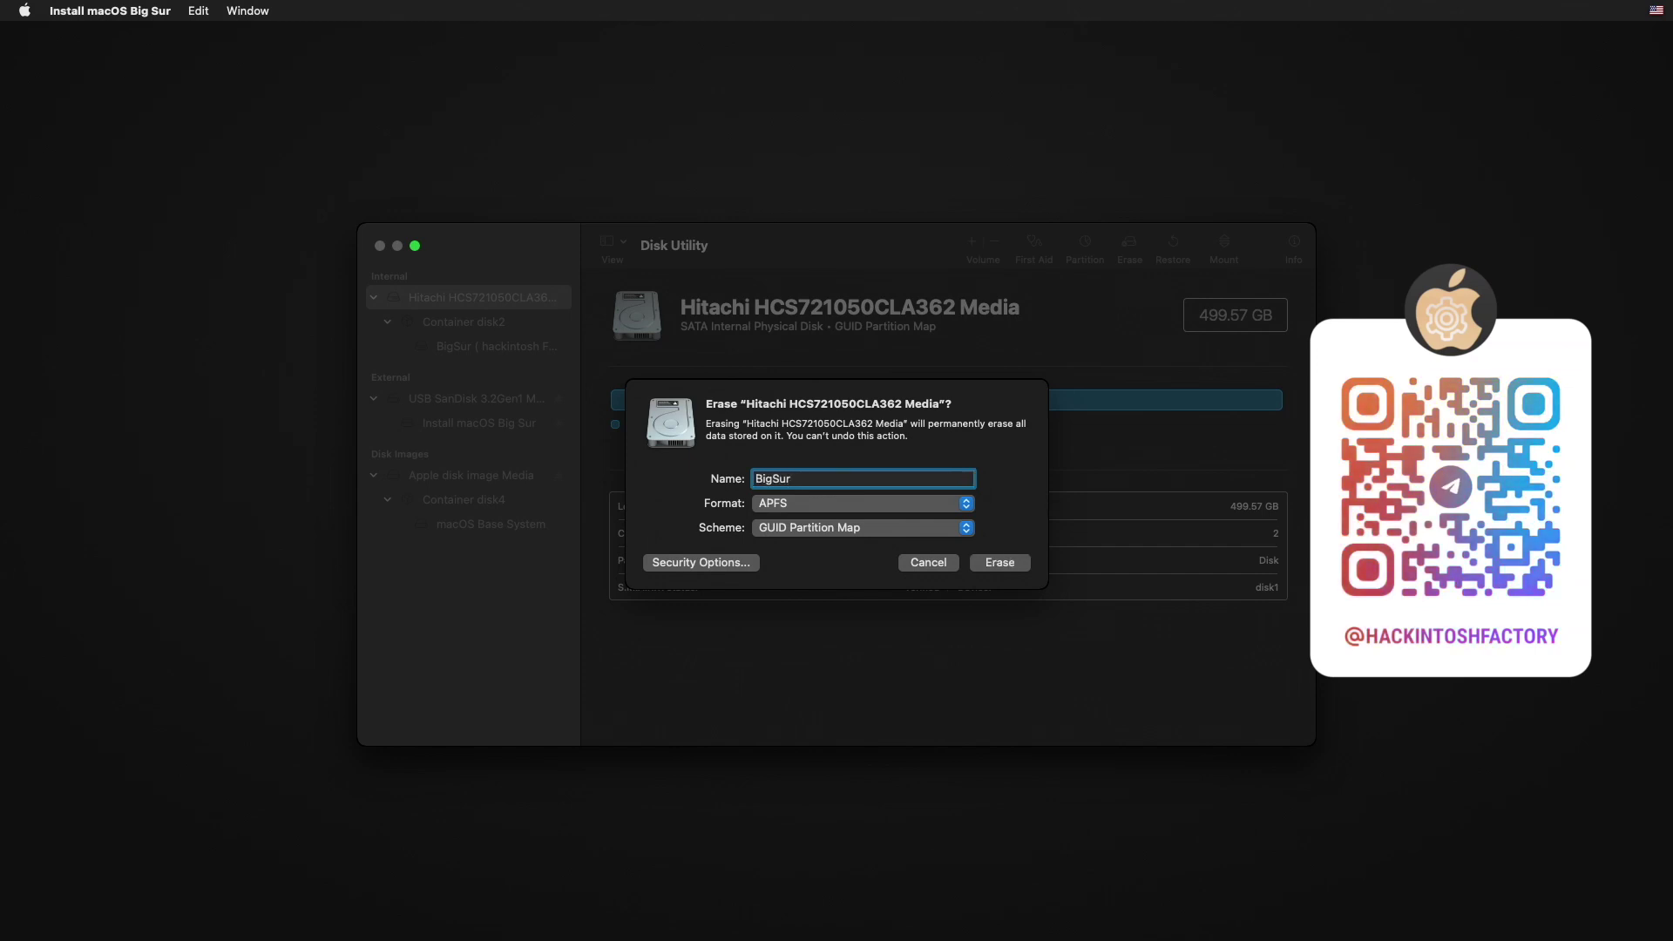
type(" (")
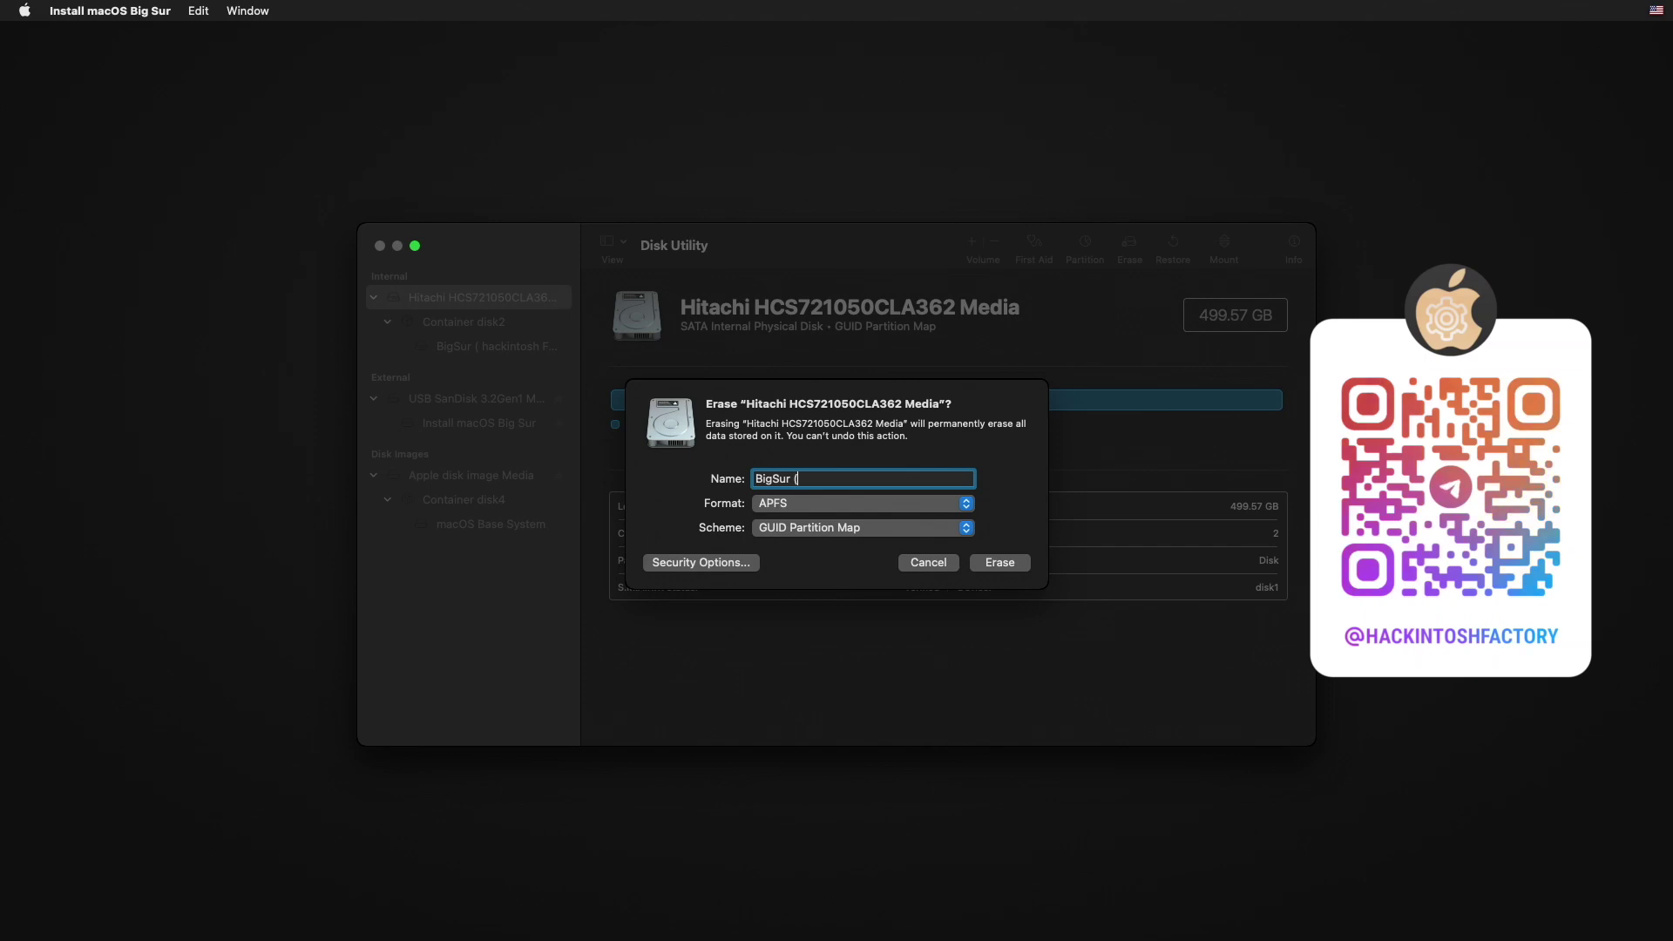
type("Hackinto")
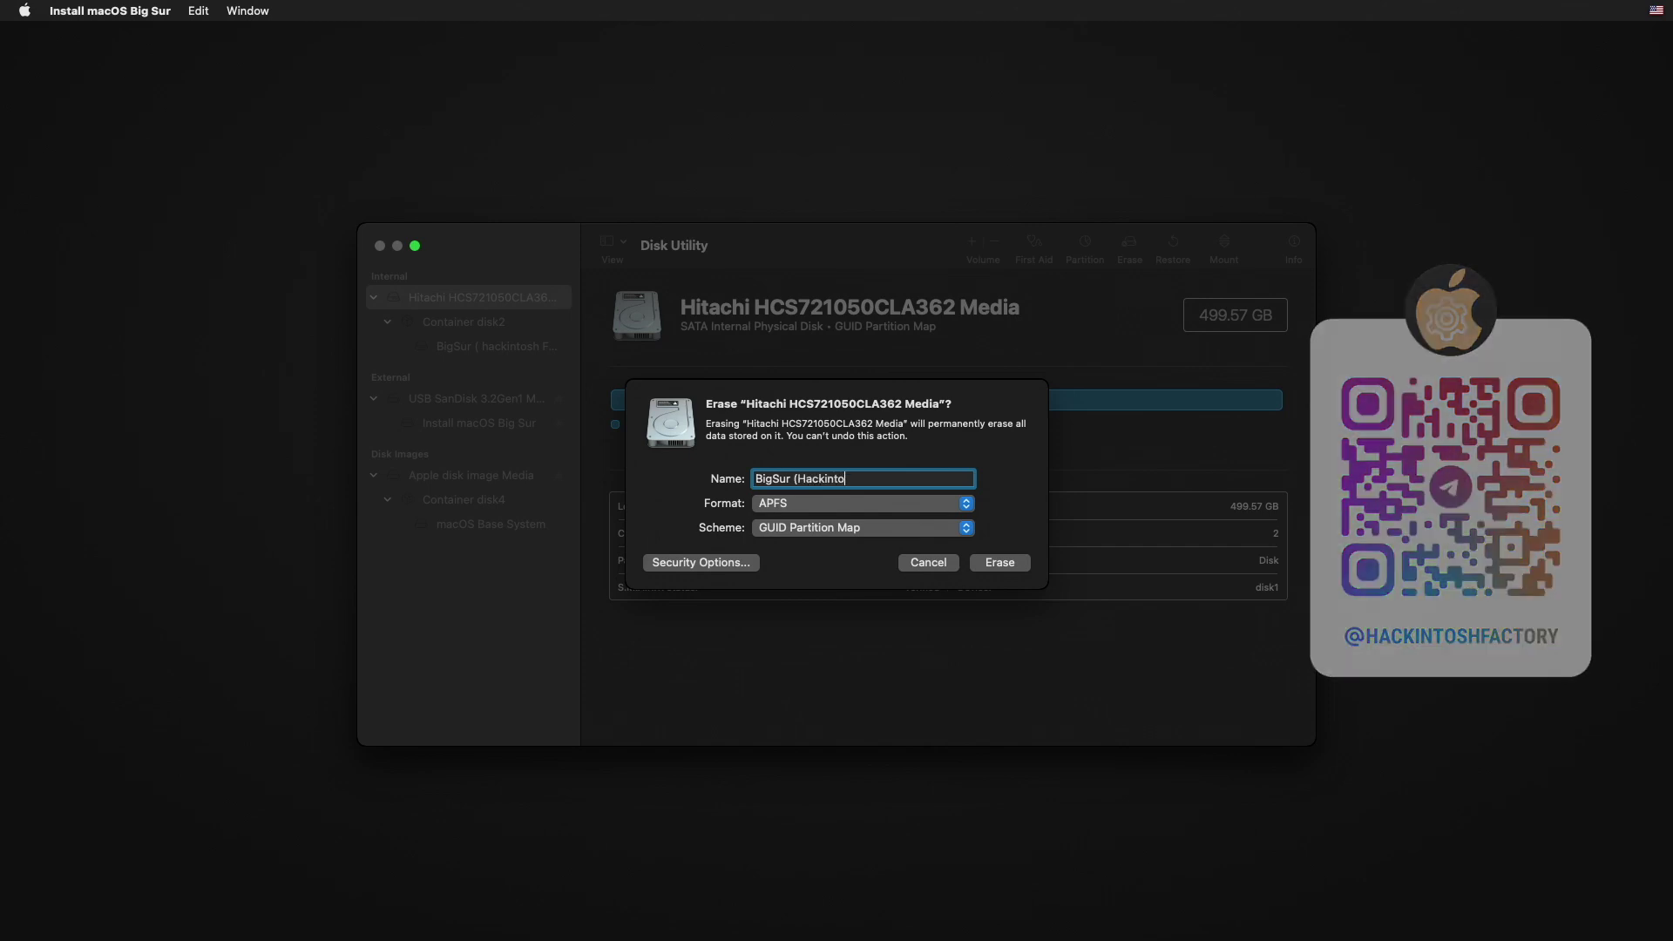
type("sh Factory")
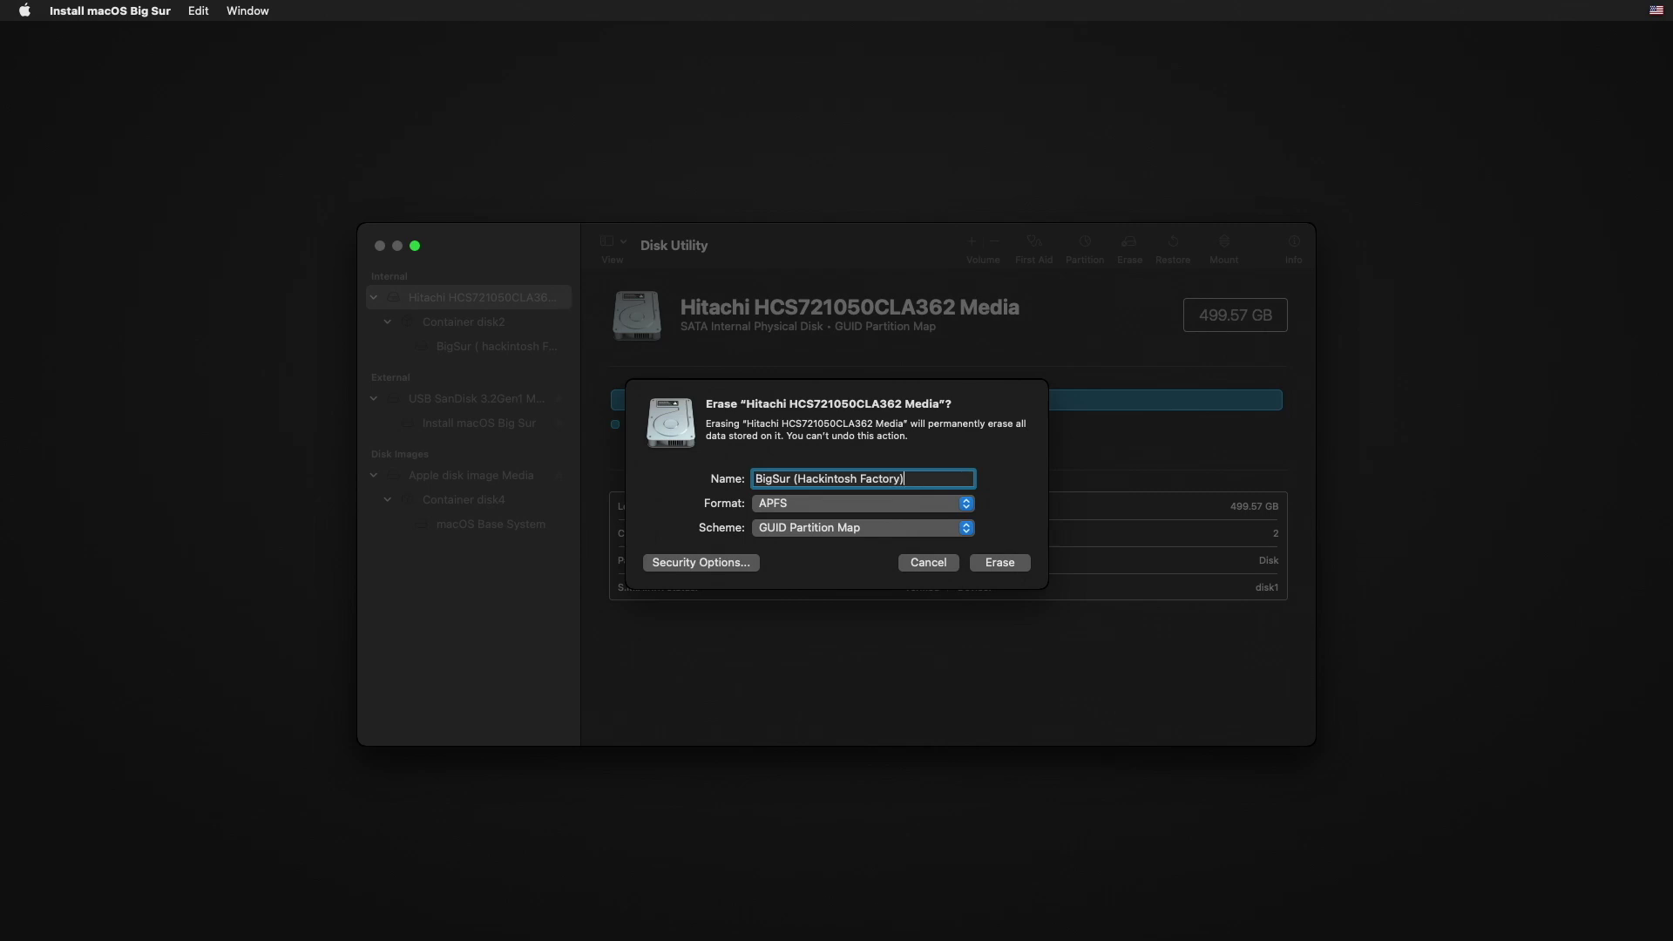
left_click(1011, 564)
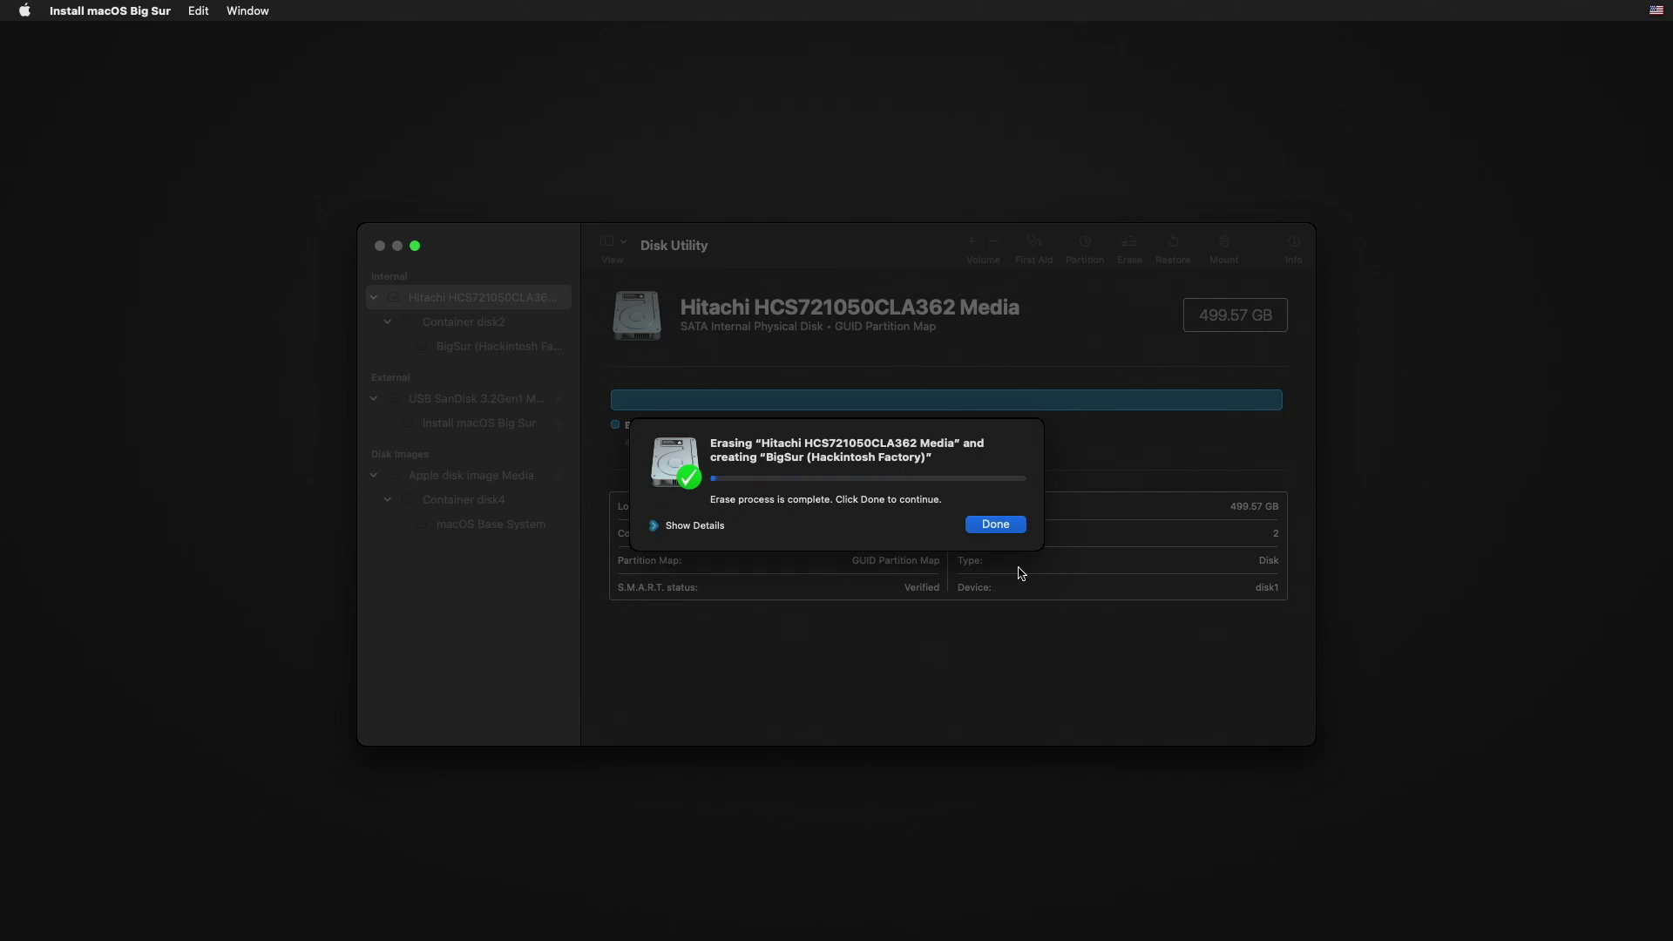
left_click(1023, 528)
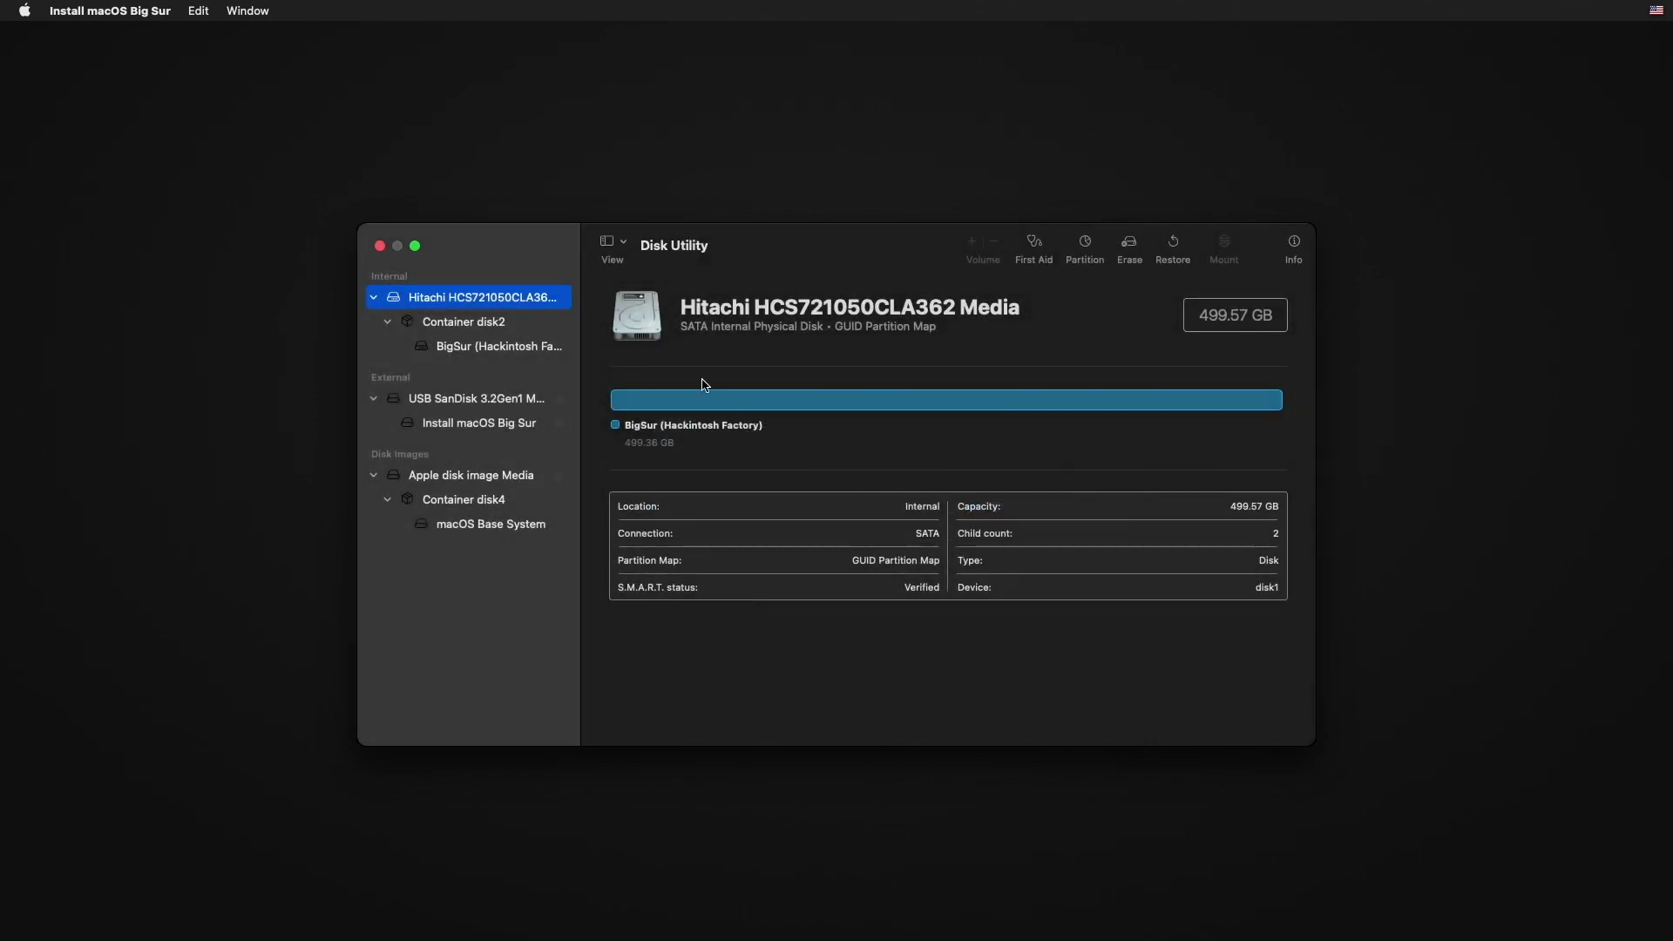
Close Disk Utility and launch the Install macOS Big Sur option
left_click(380, 247)
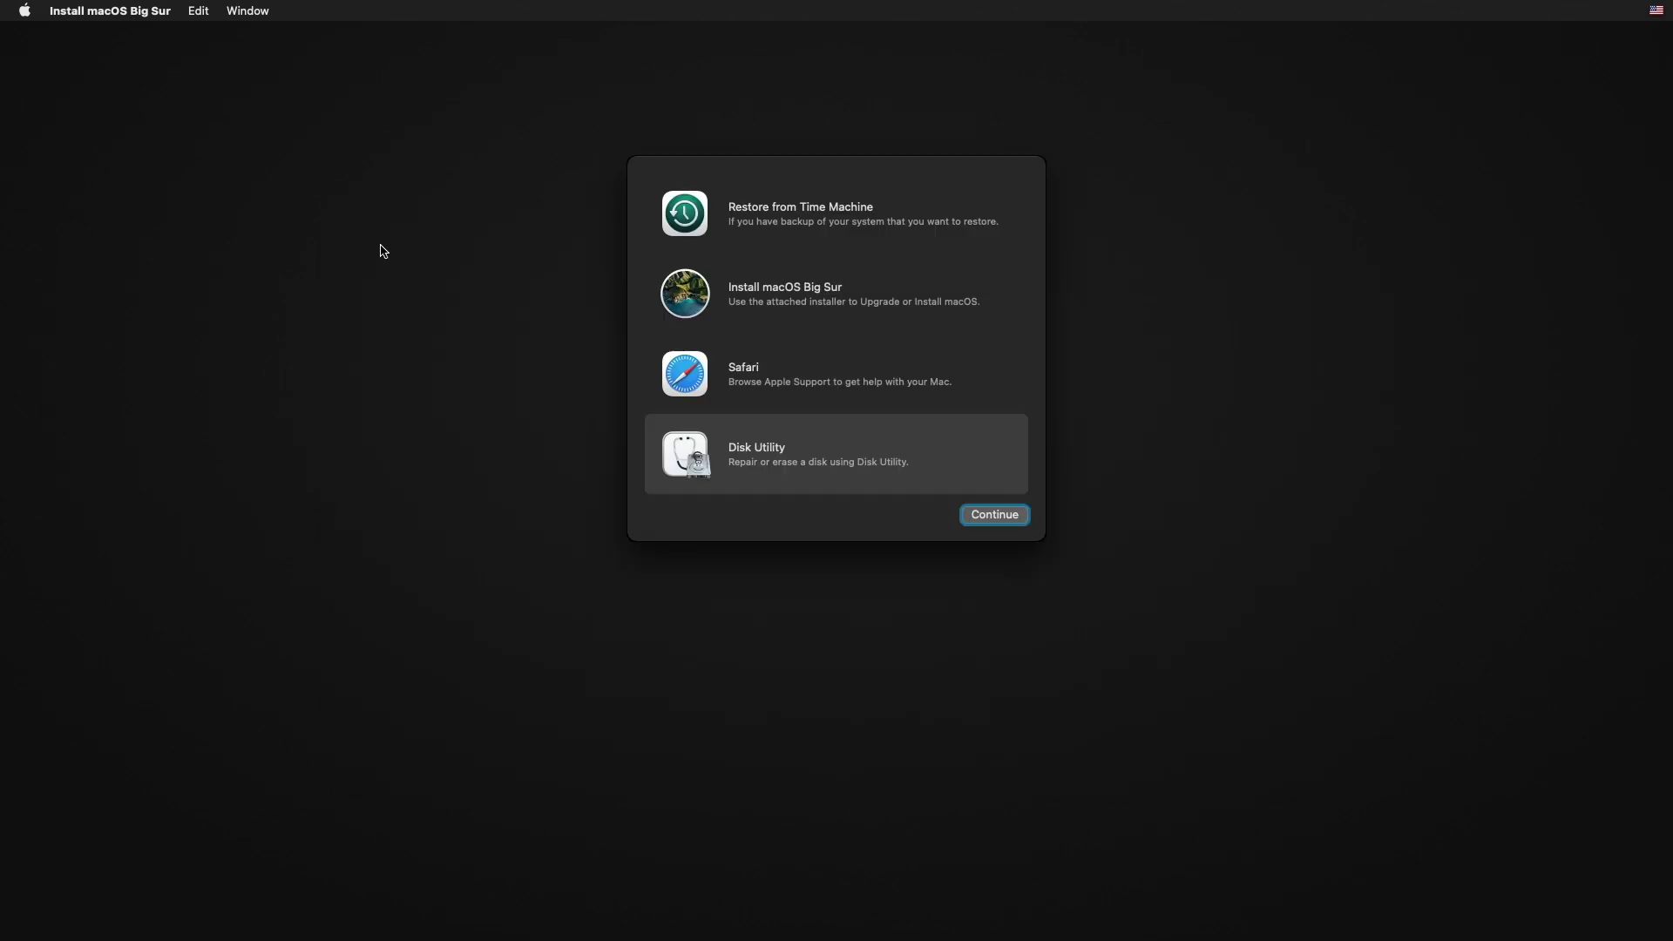
left_click(742, 302)
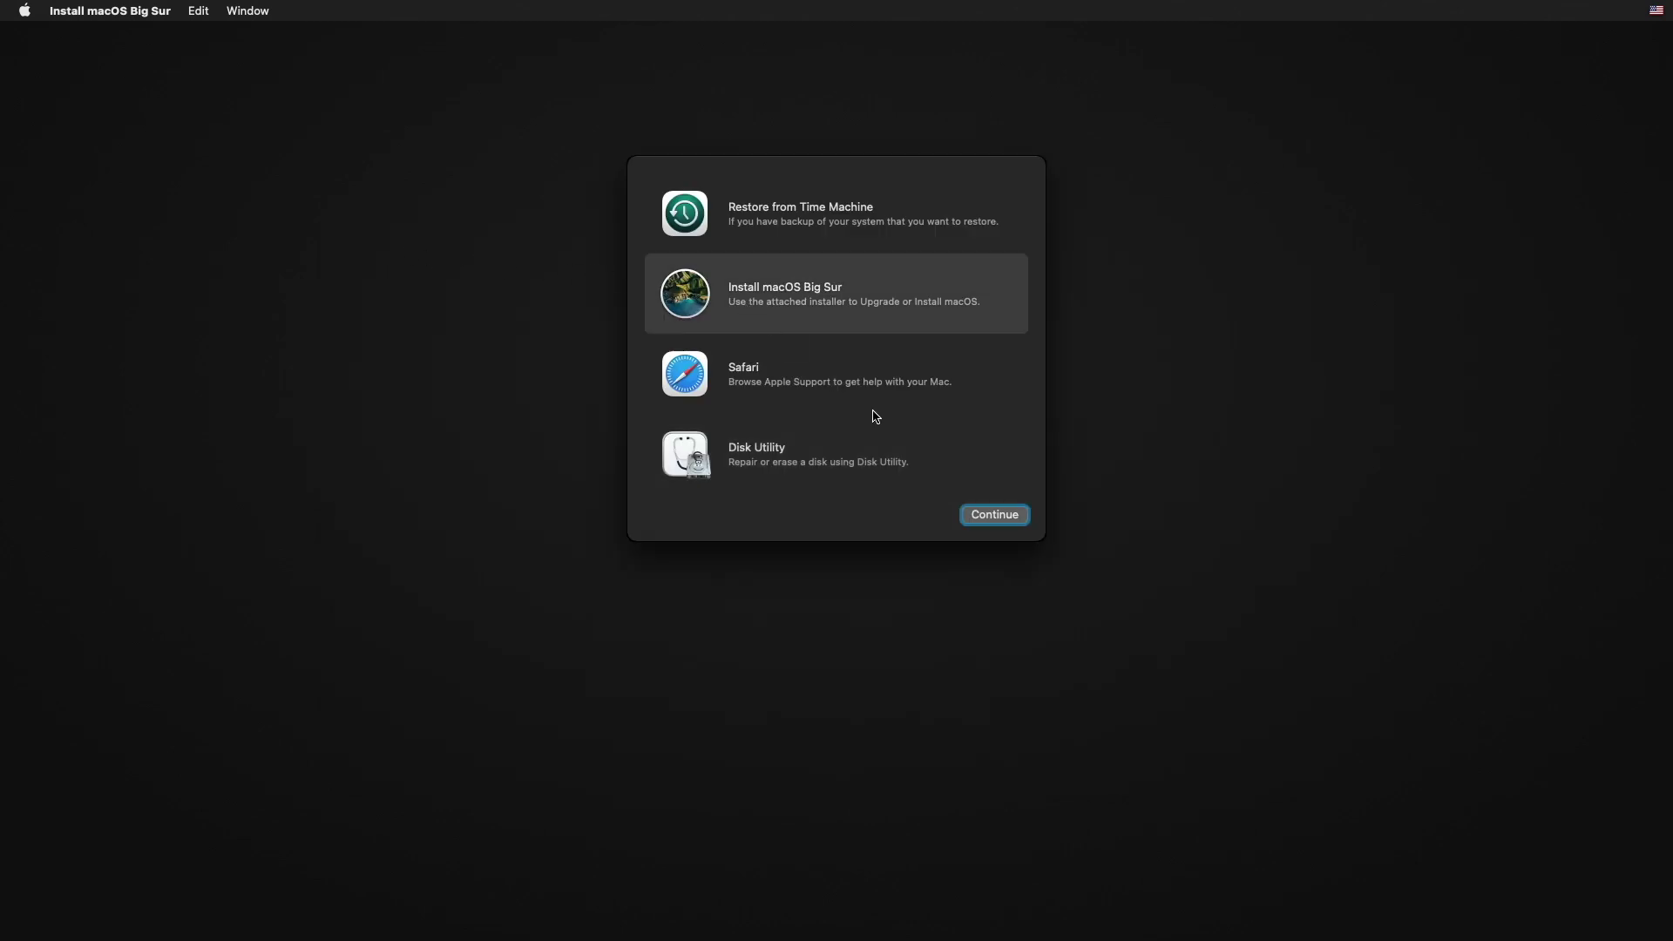
left_click(1022, 520)
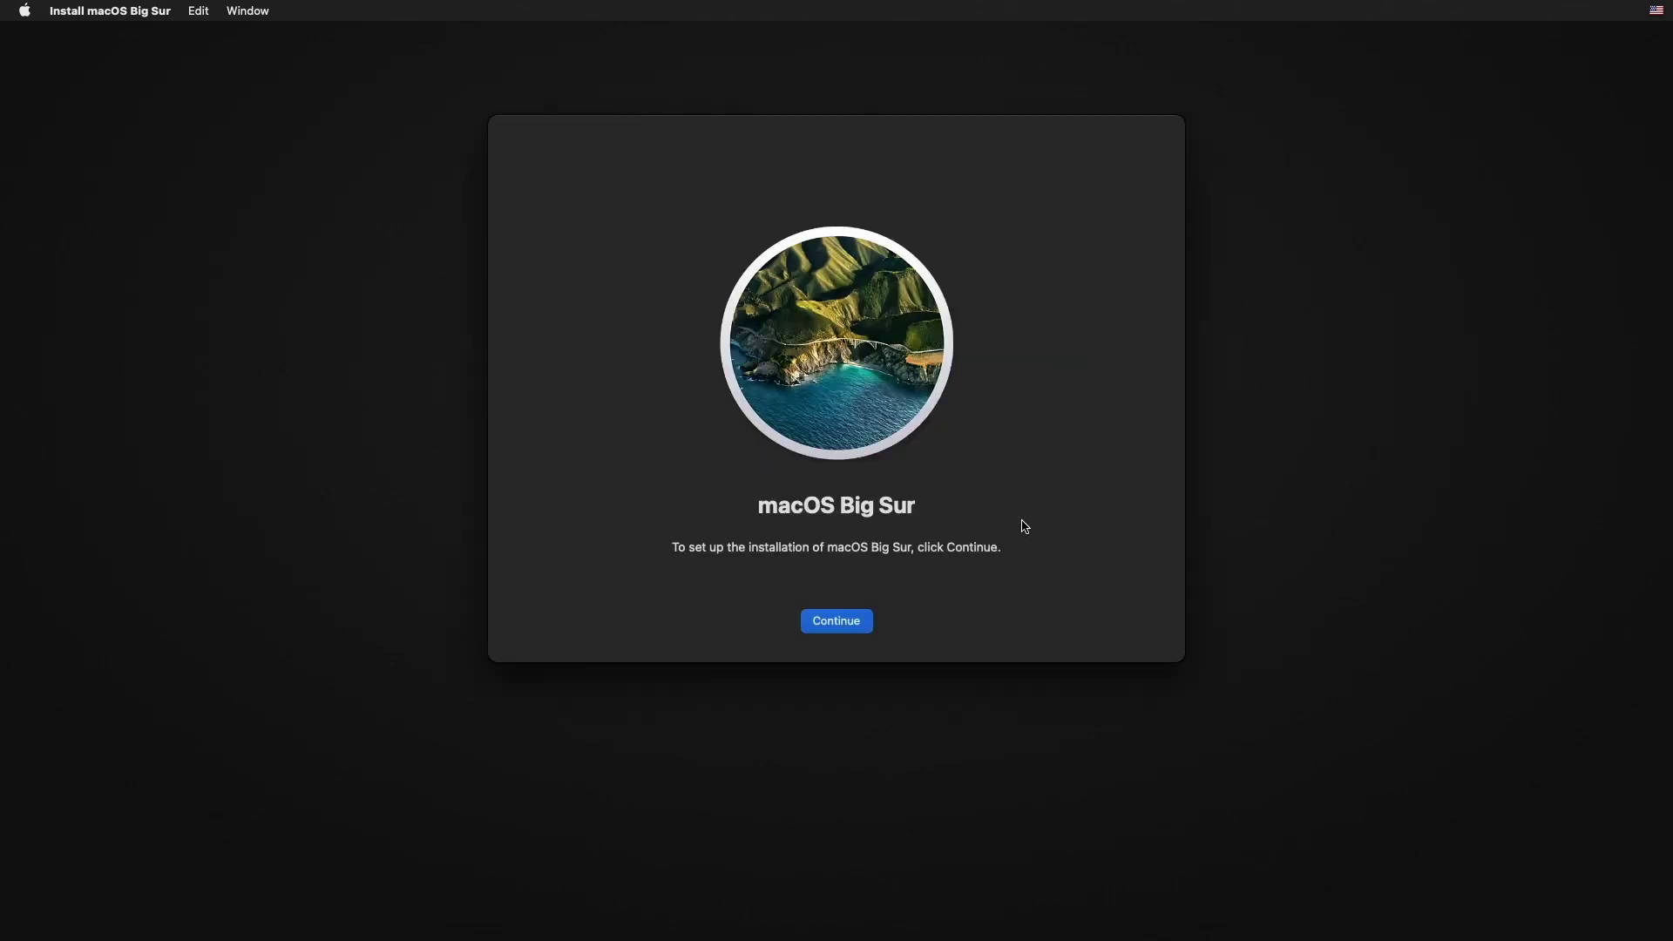
Agree to the licence and install Big Sur onto the BigSur (Hackintosh Factory) disk
left_click(863, 624)
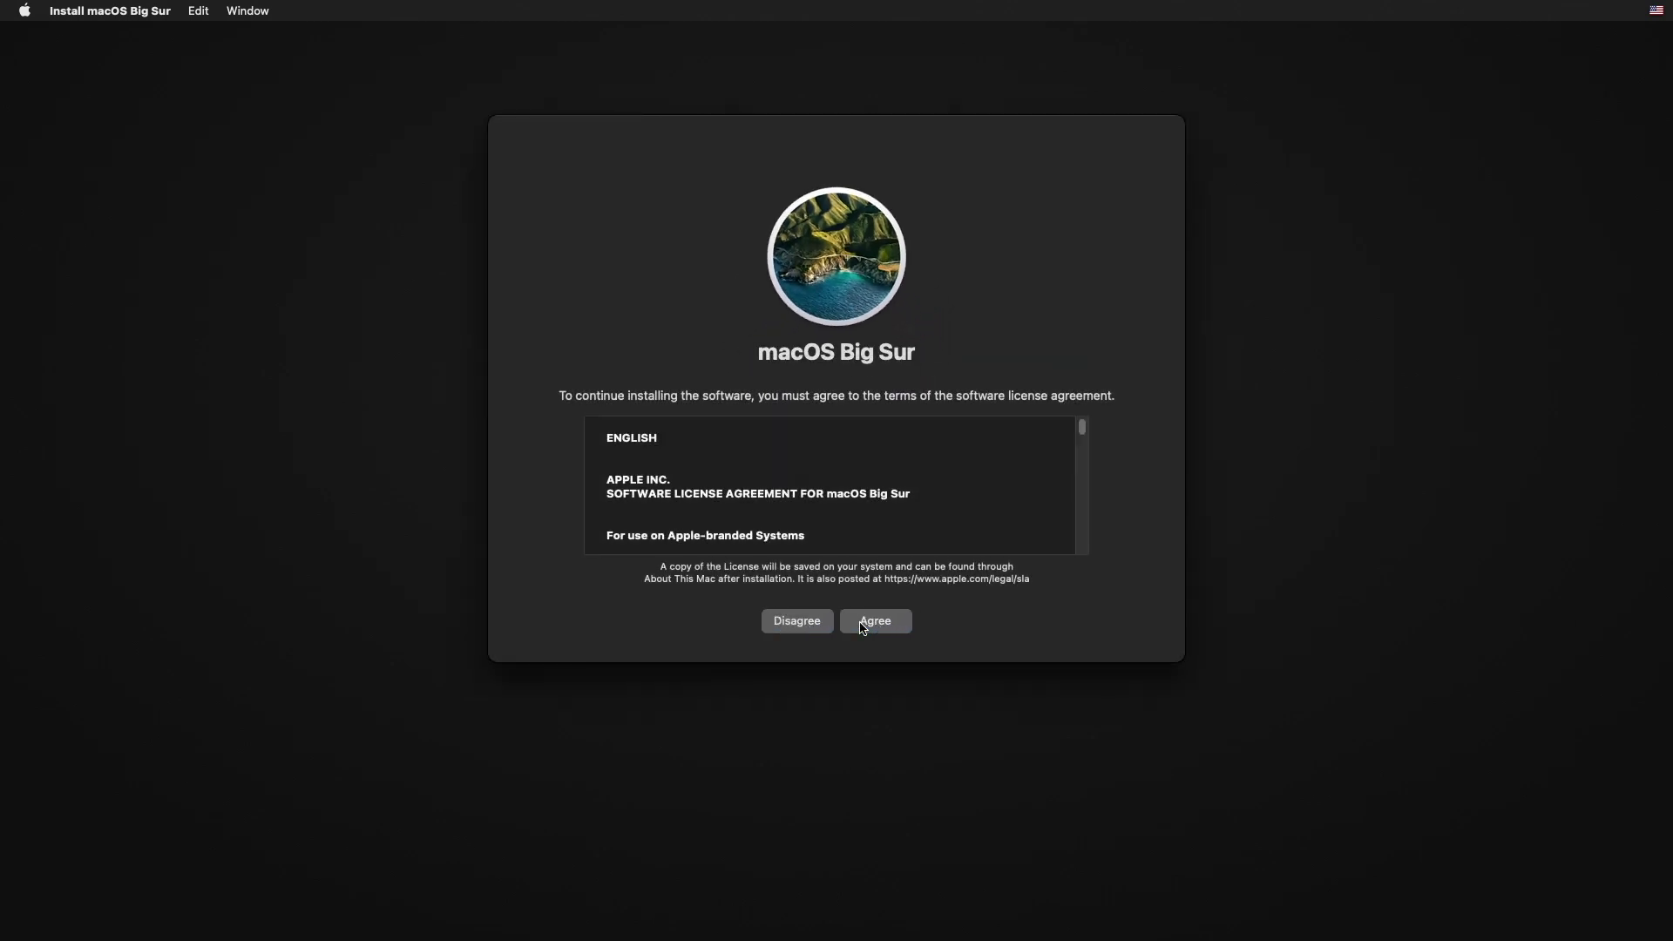
left_click(876, 622)
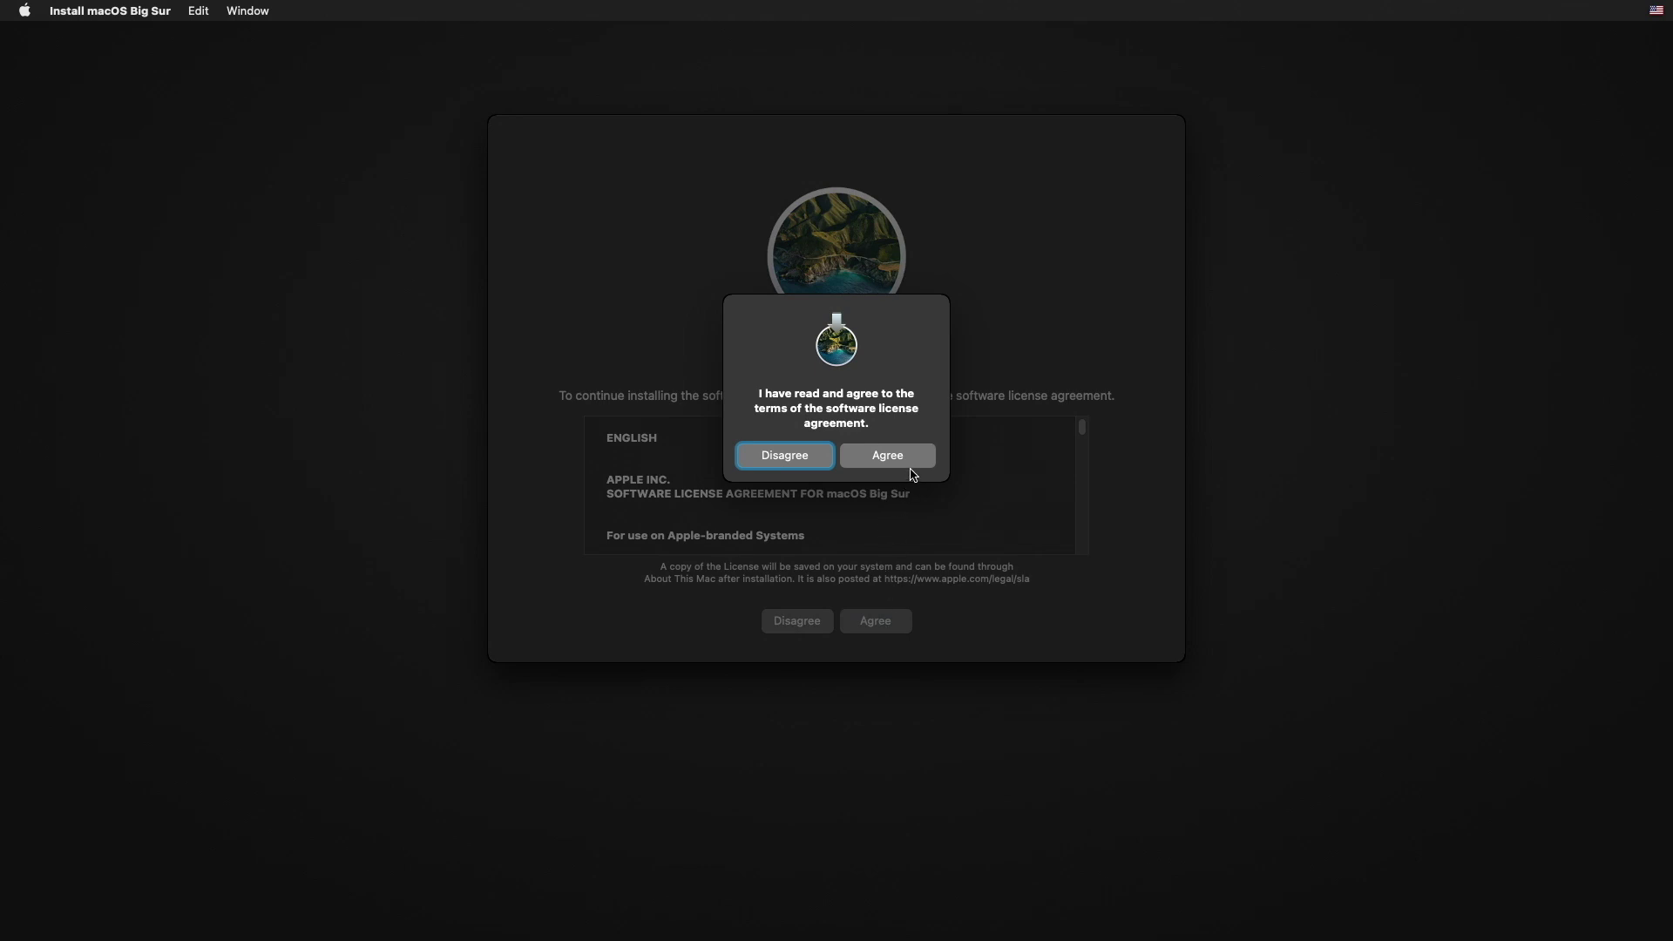
left_click(911, 462)
left_click(793, 503)
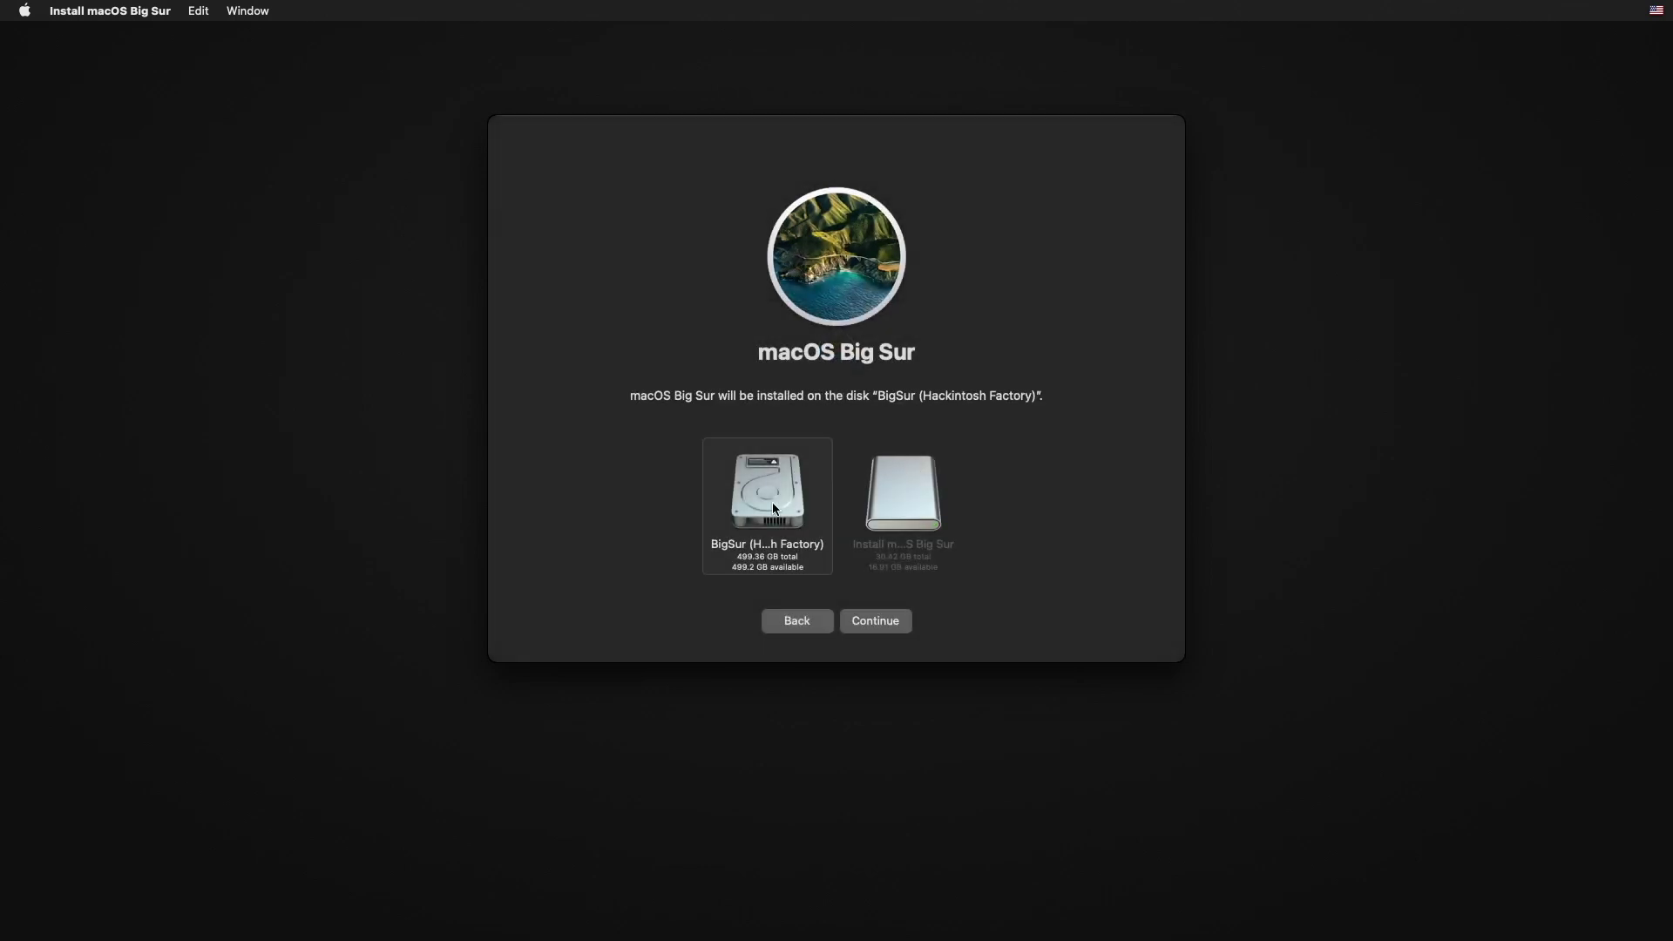
left_click(902, 632)
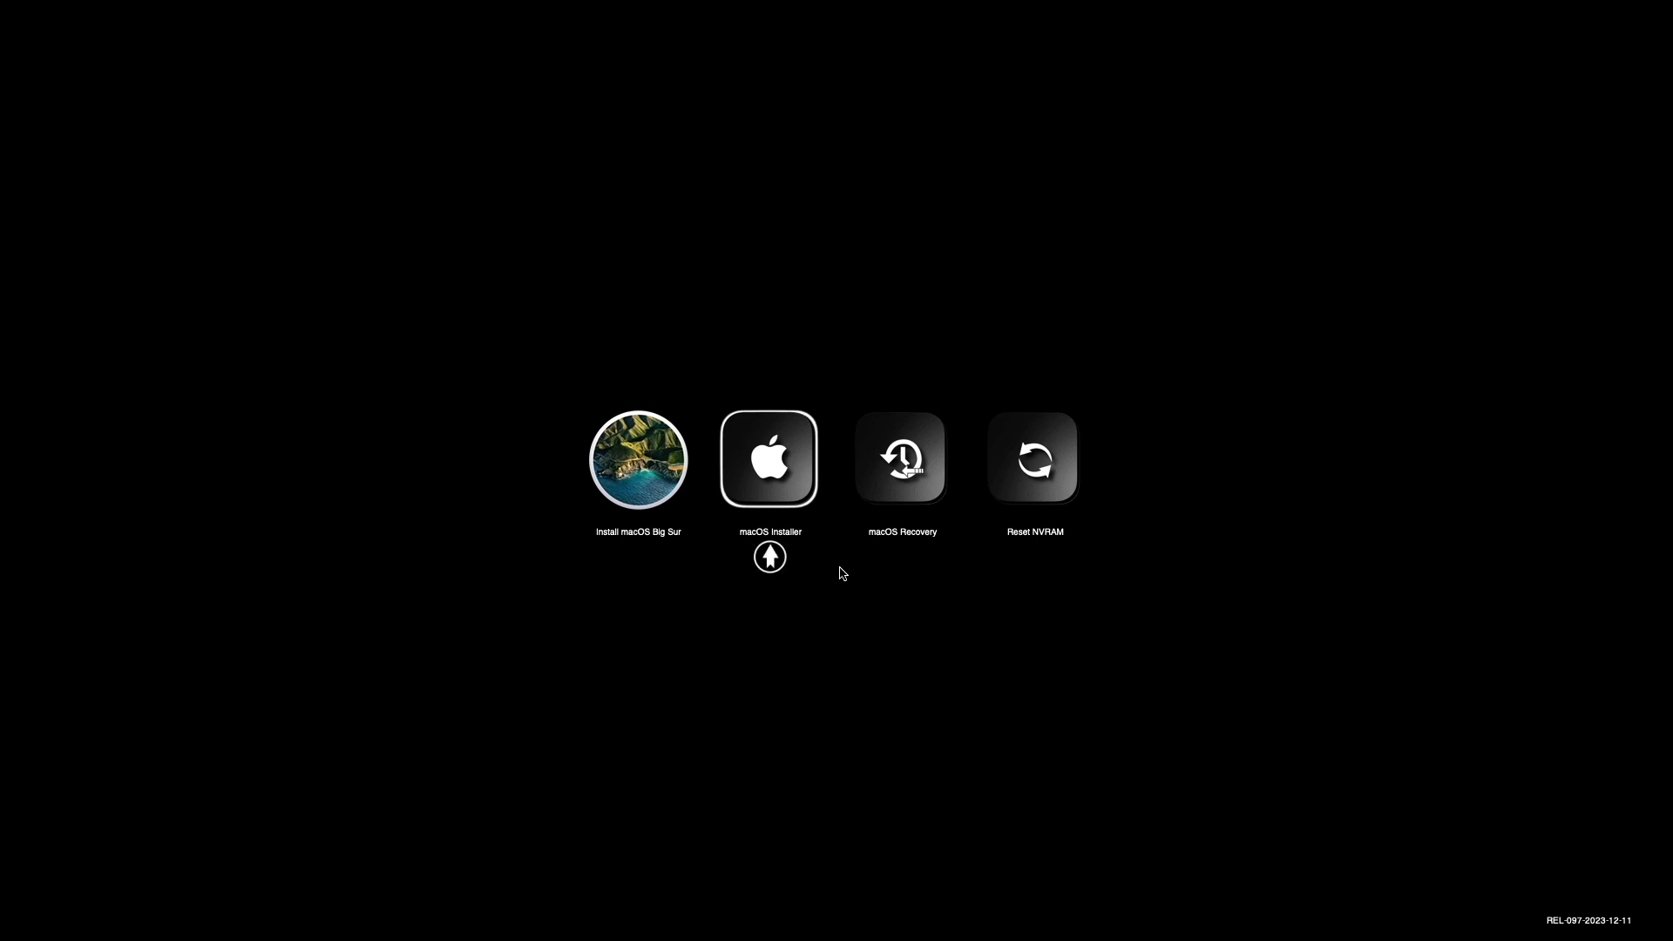
Boot the macOS Installer entry from the OpenCore picker to continue installation
key("Return")
key("Return")
key("Return")
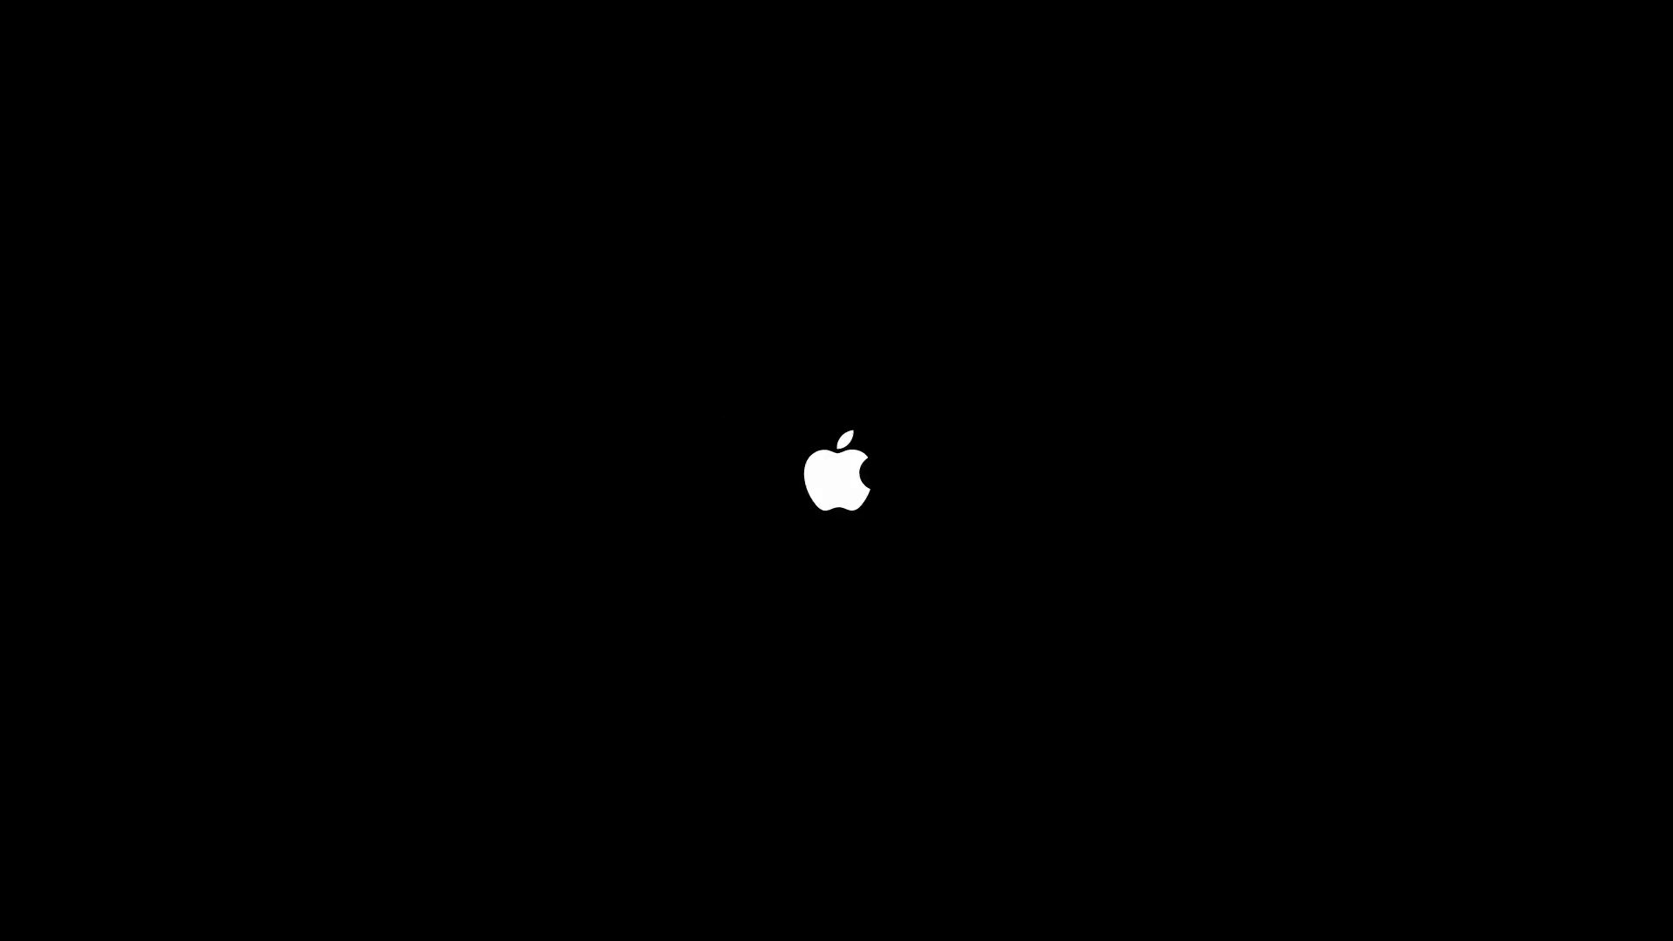
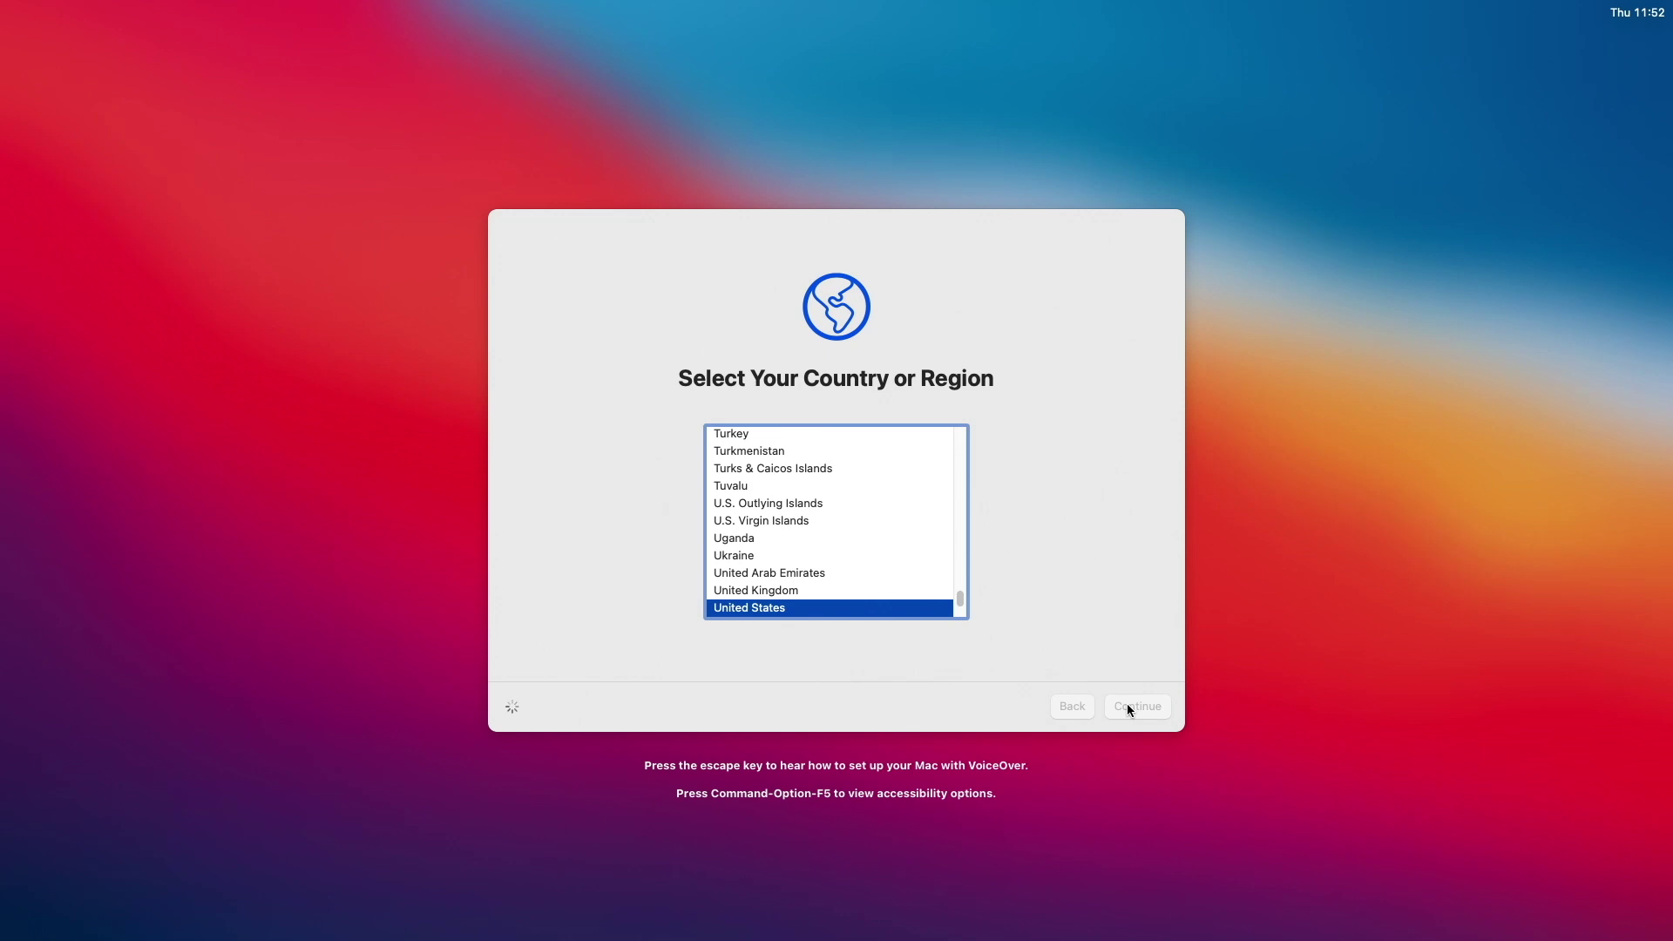
Keep United States and the suggested language settings, and pass the data and privacy notice
left_click(1127, 703)
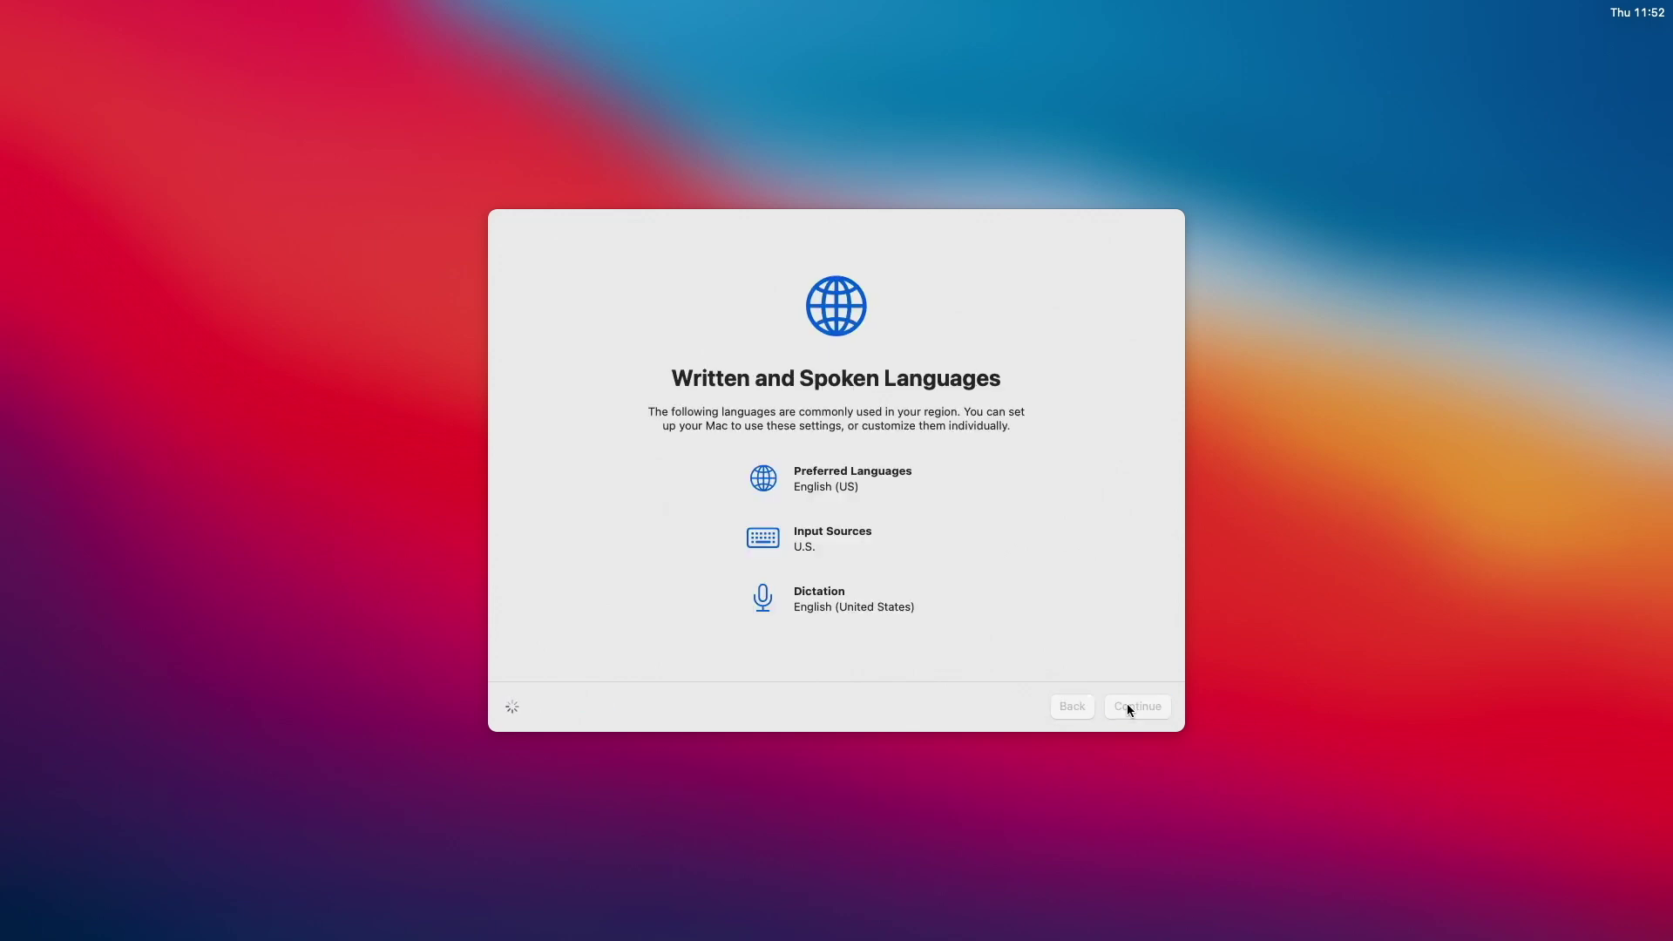
left_click(1126, 703)
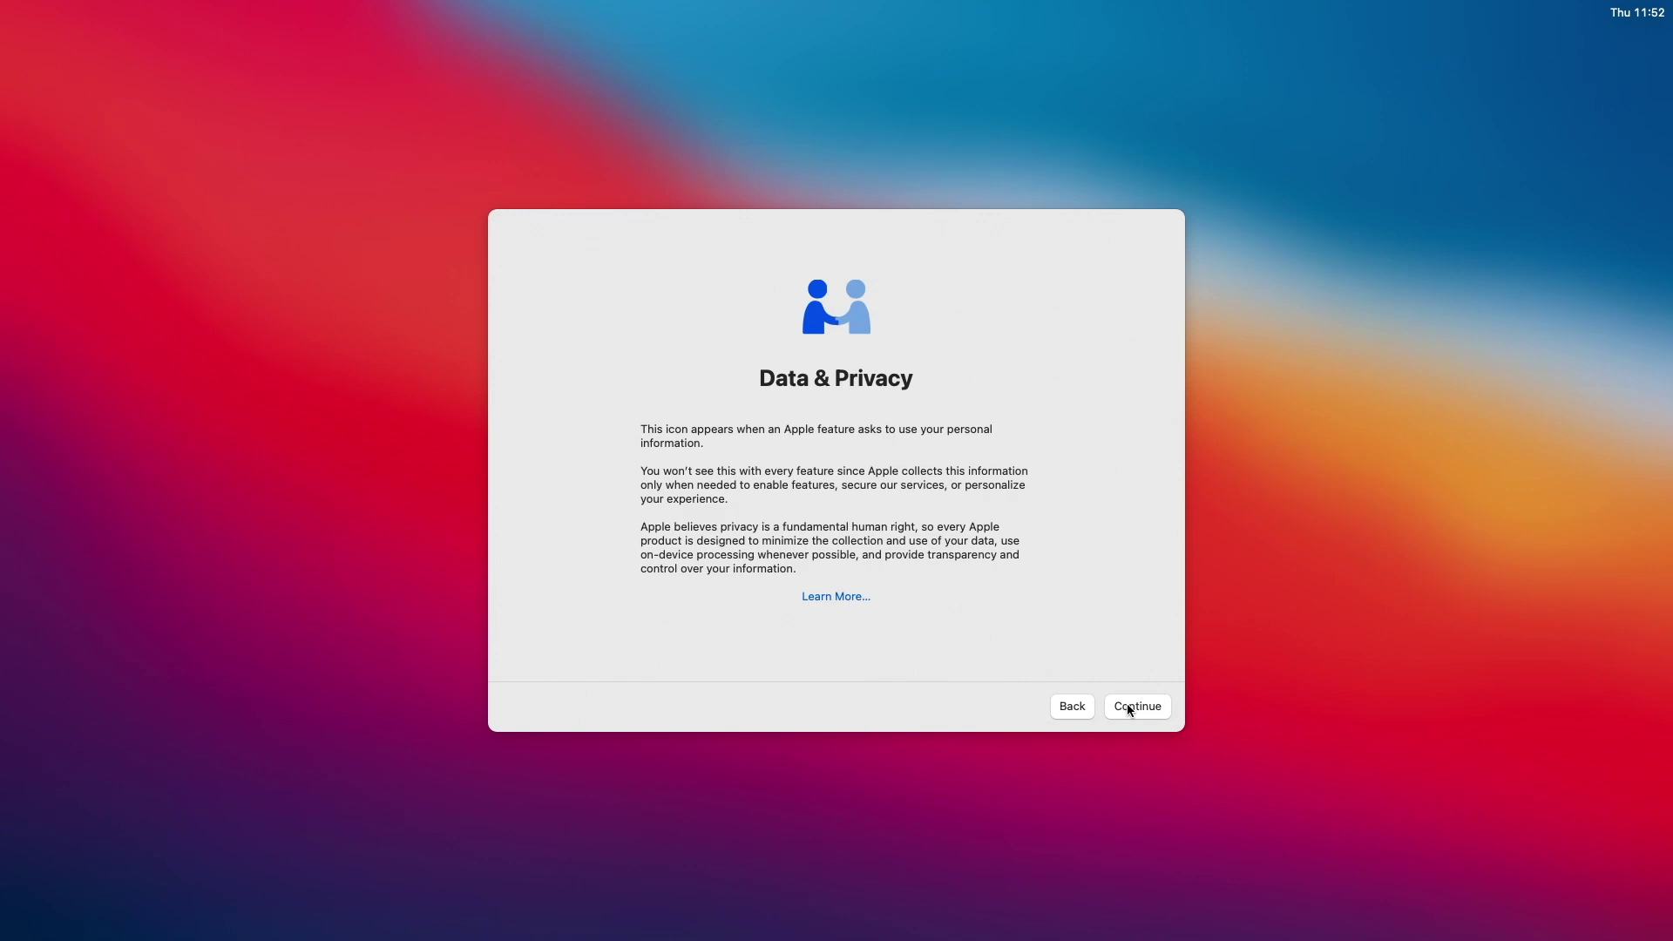
left_click(1127, 703)
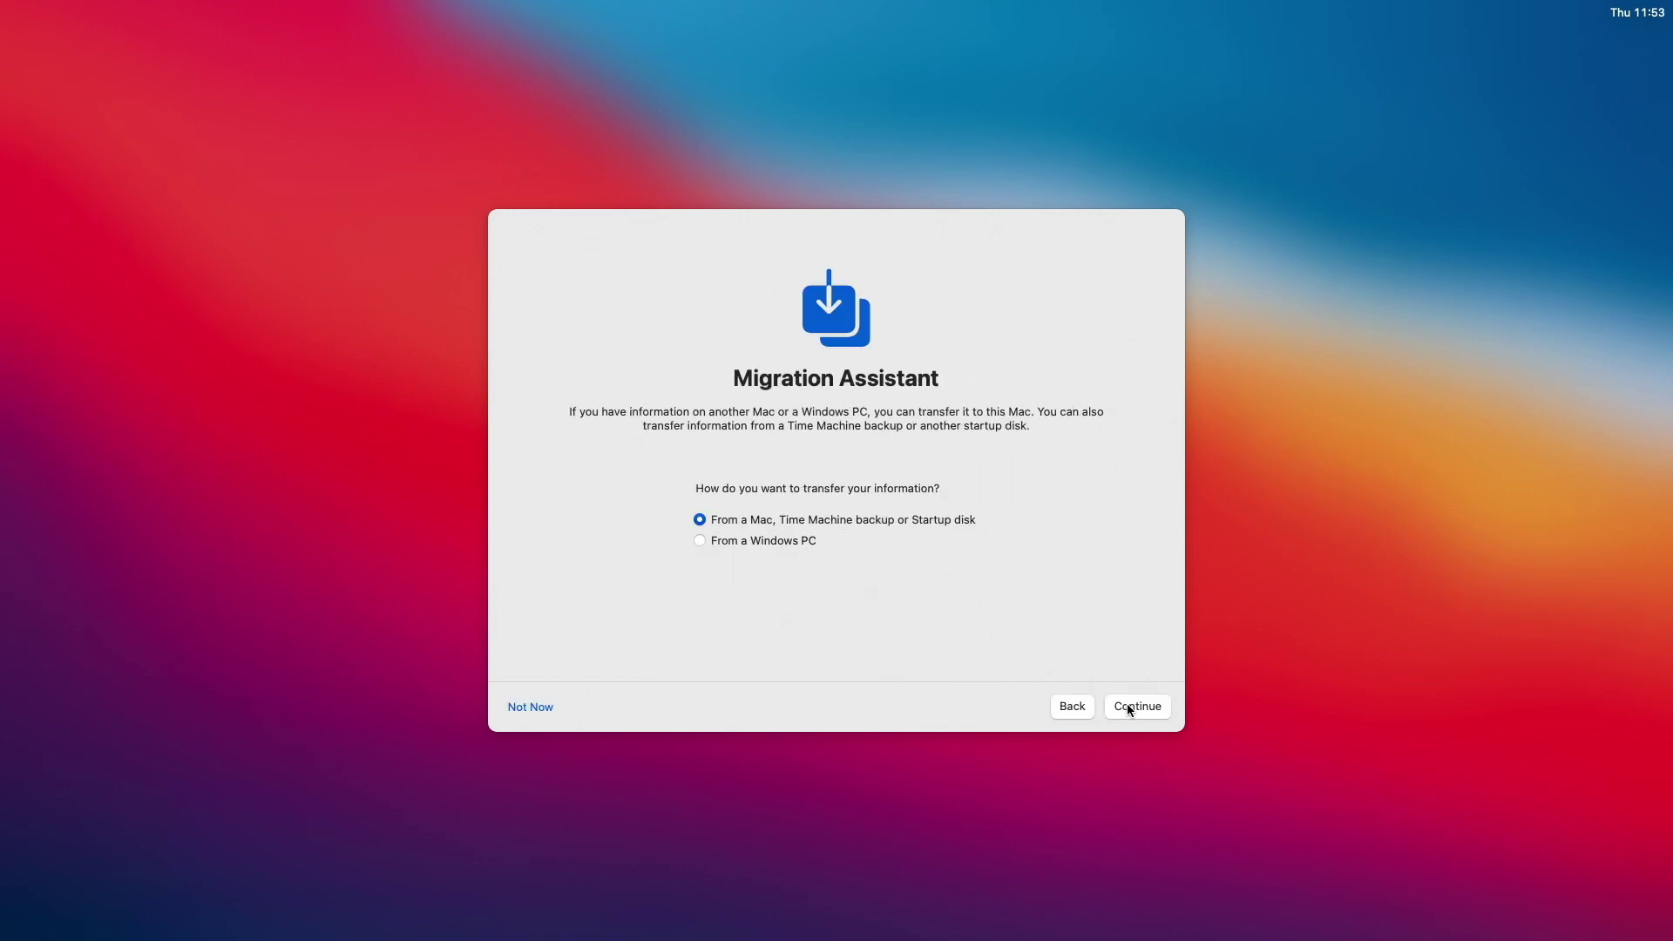
Skip Migration Assistant and Apple ID sign-in, then agree to the macOS licence terms
left_click(548, 712)
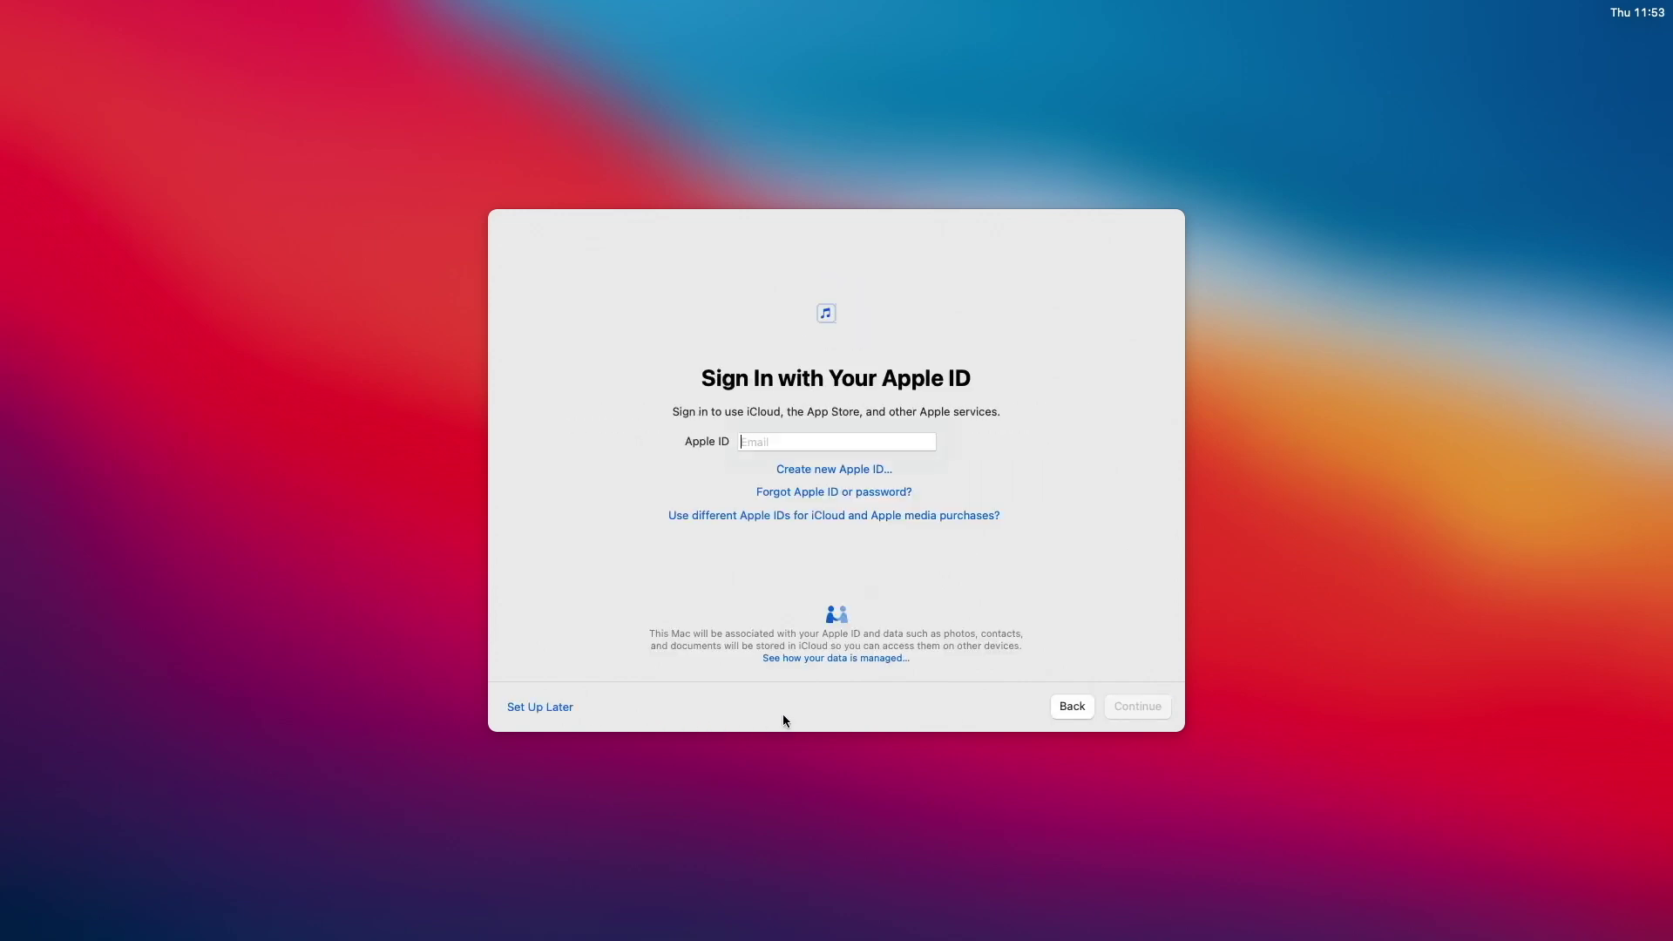
left_click(566, 707)
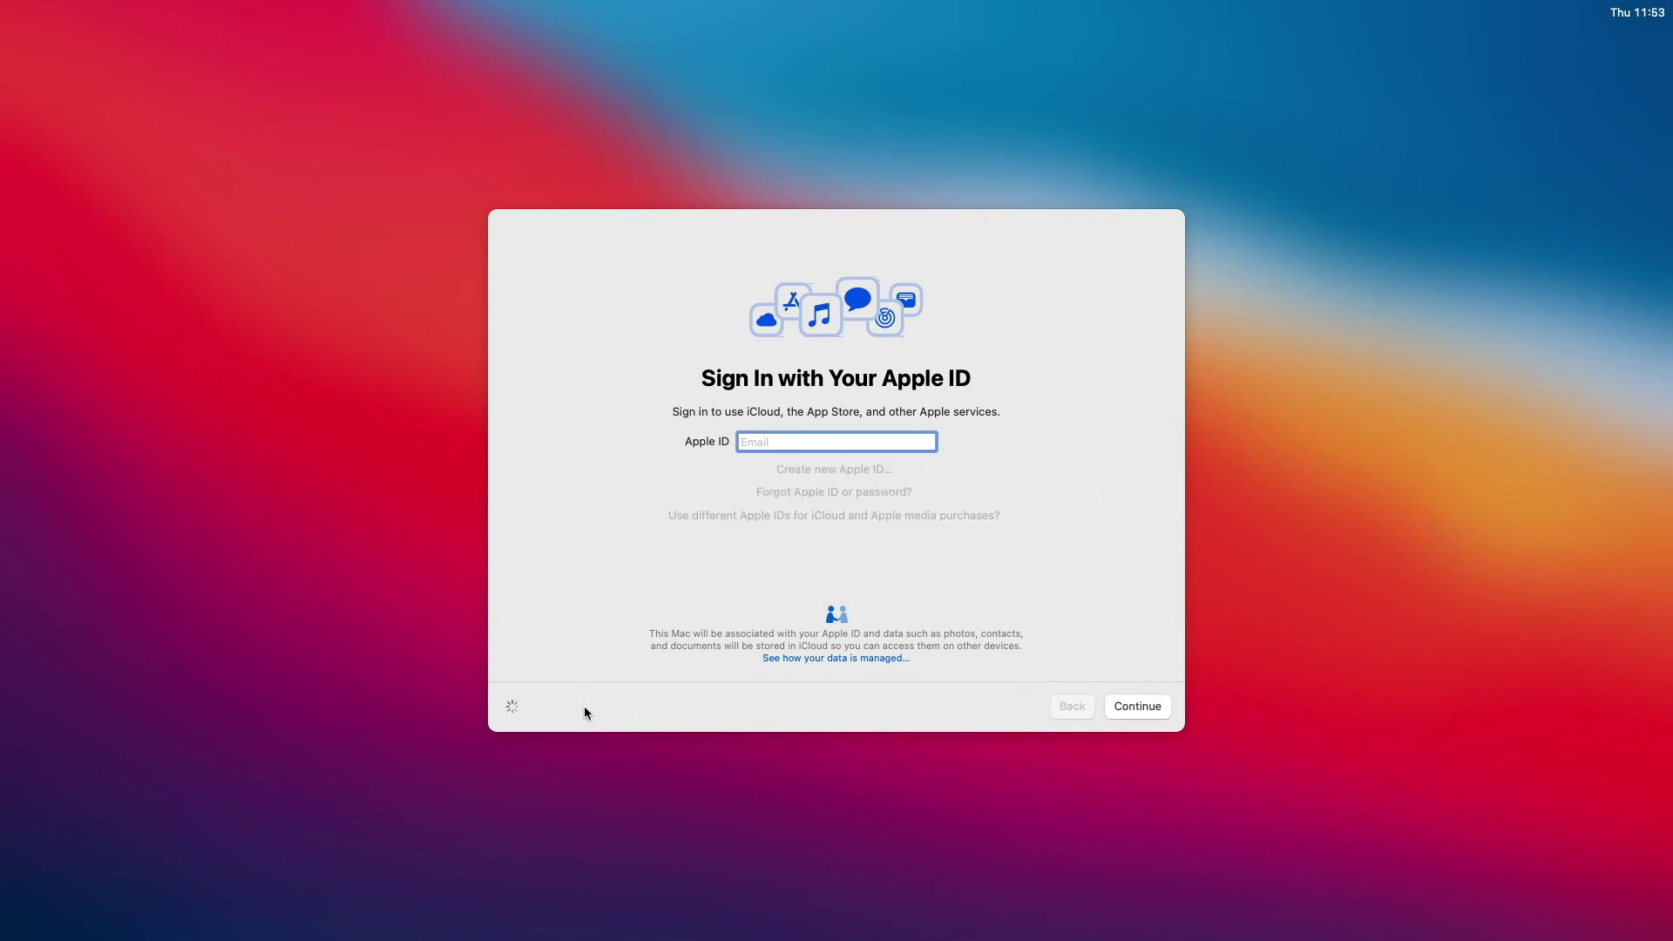
left_click(897, 554)
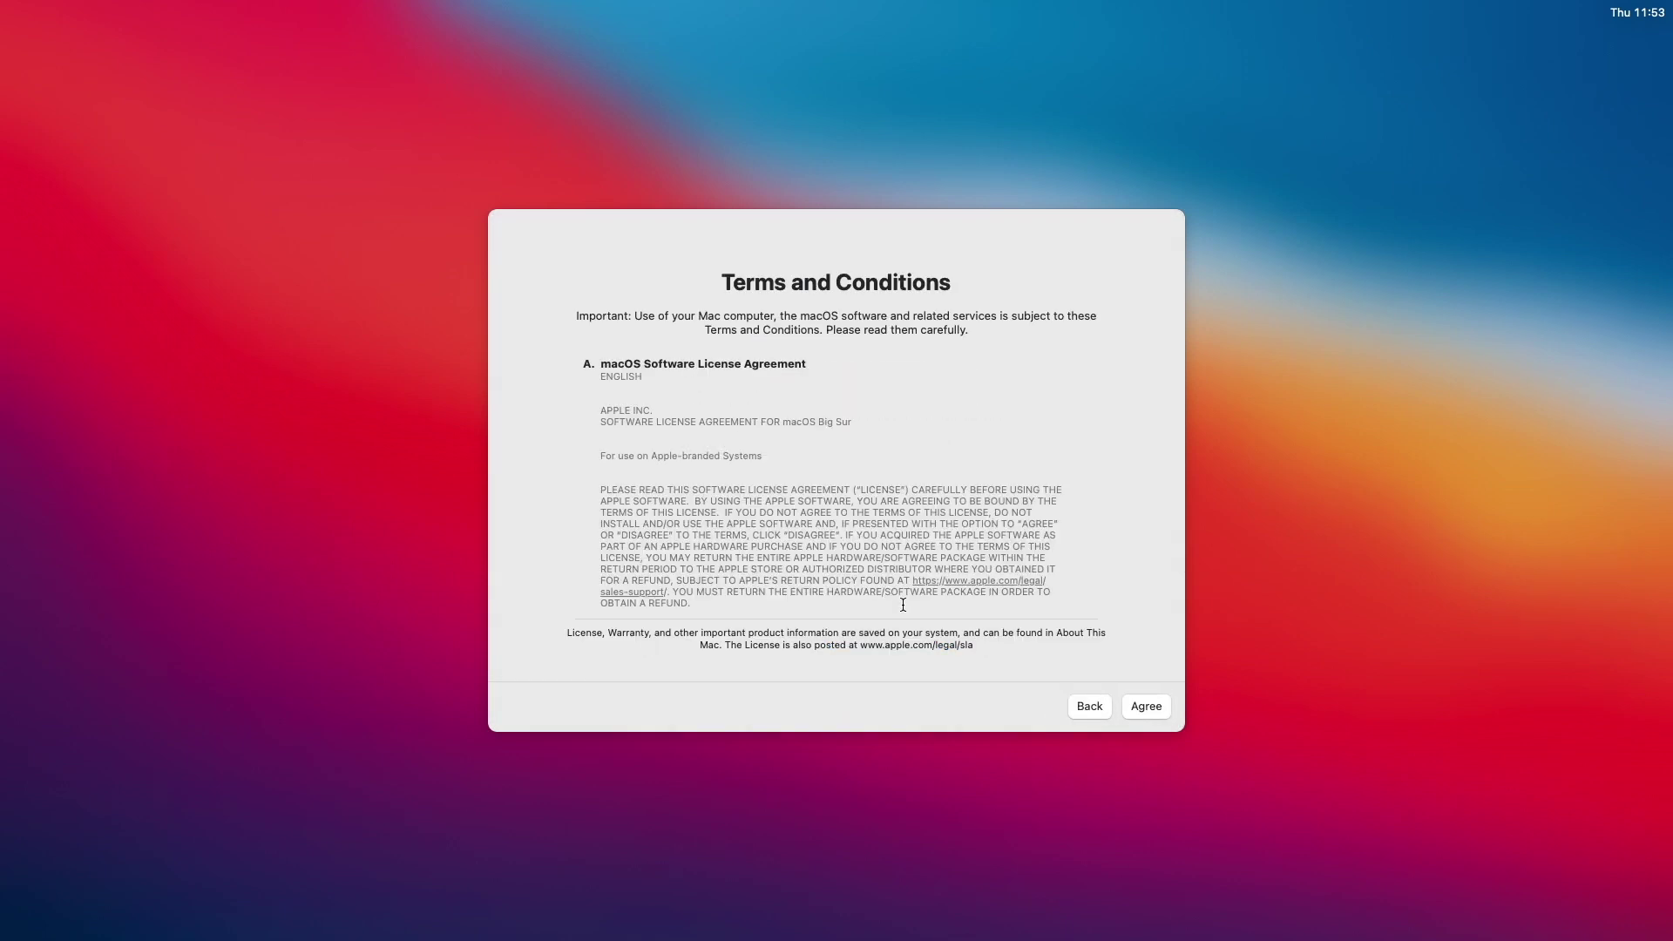
left_click(1152, 710)
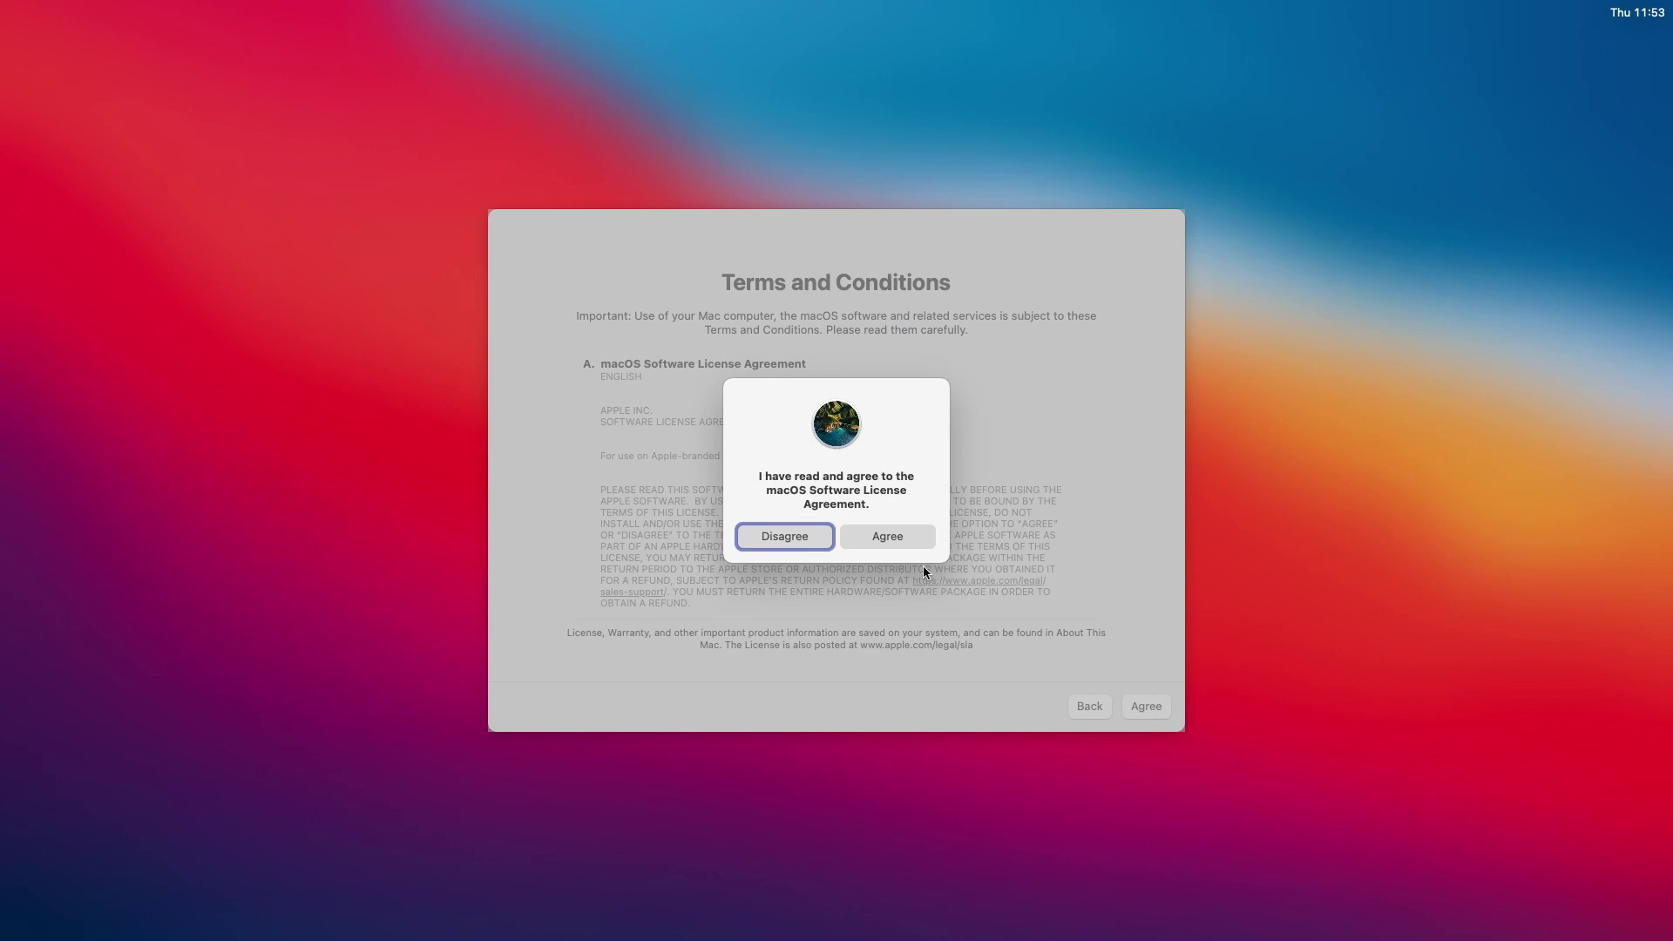
left_click(901, 534)
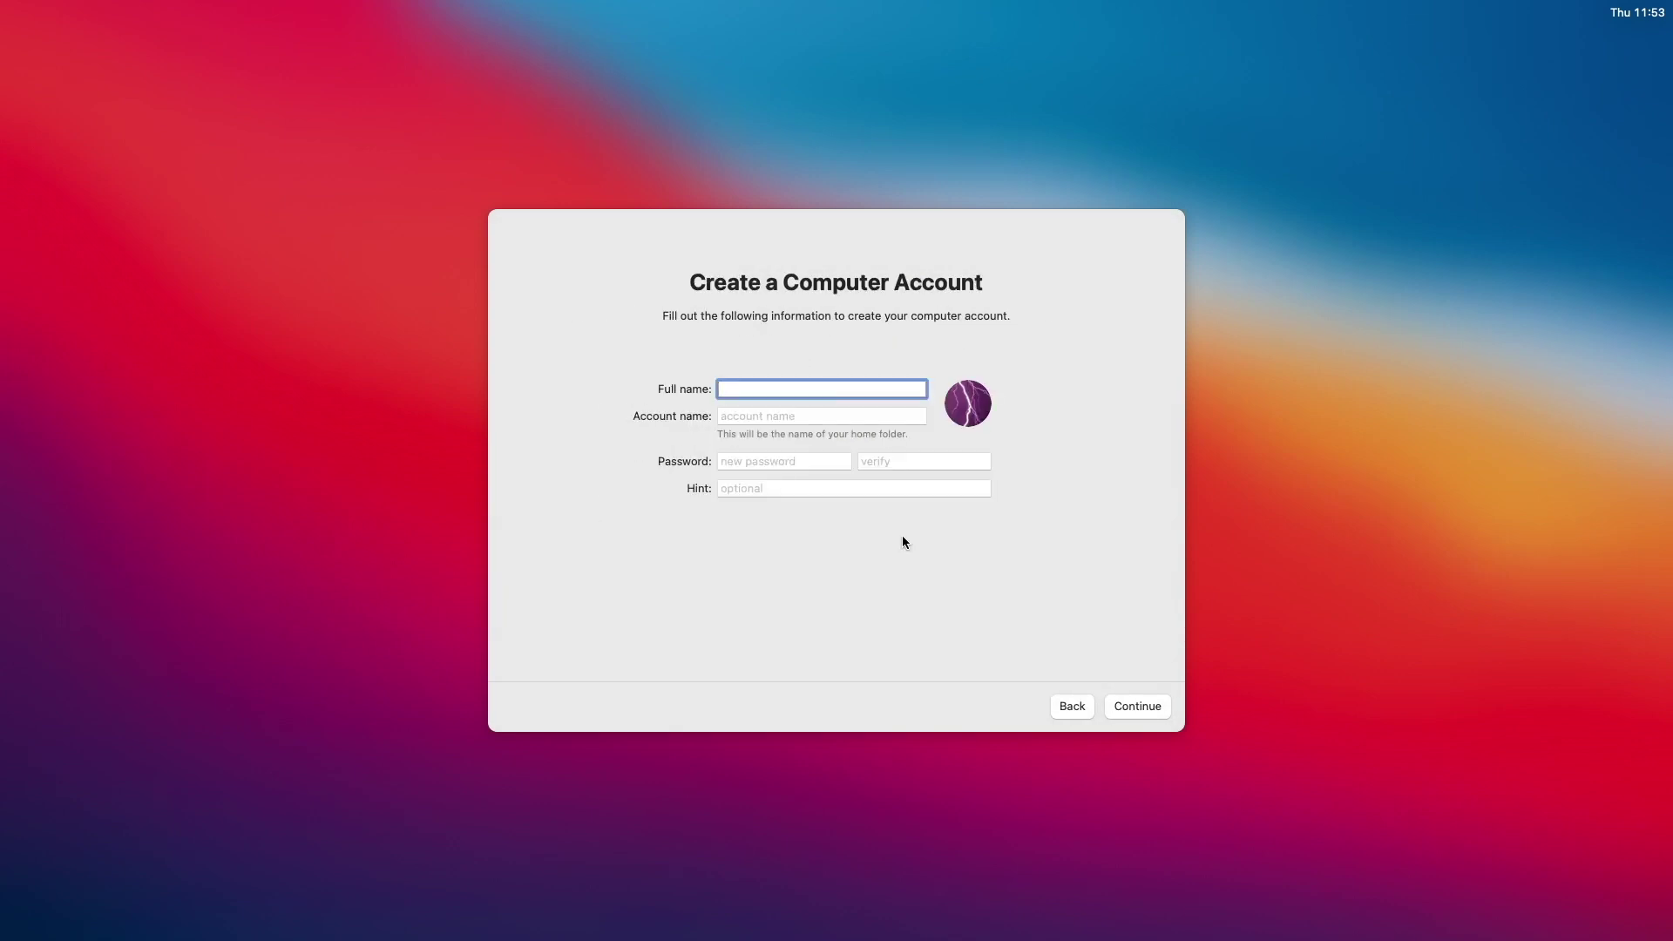
Create the computer account by entering the full name, account name and a verified password
type("Hackintosh Factory Youtube")
key("Tab")
key("Tab")
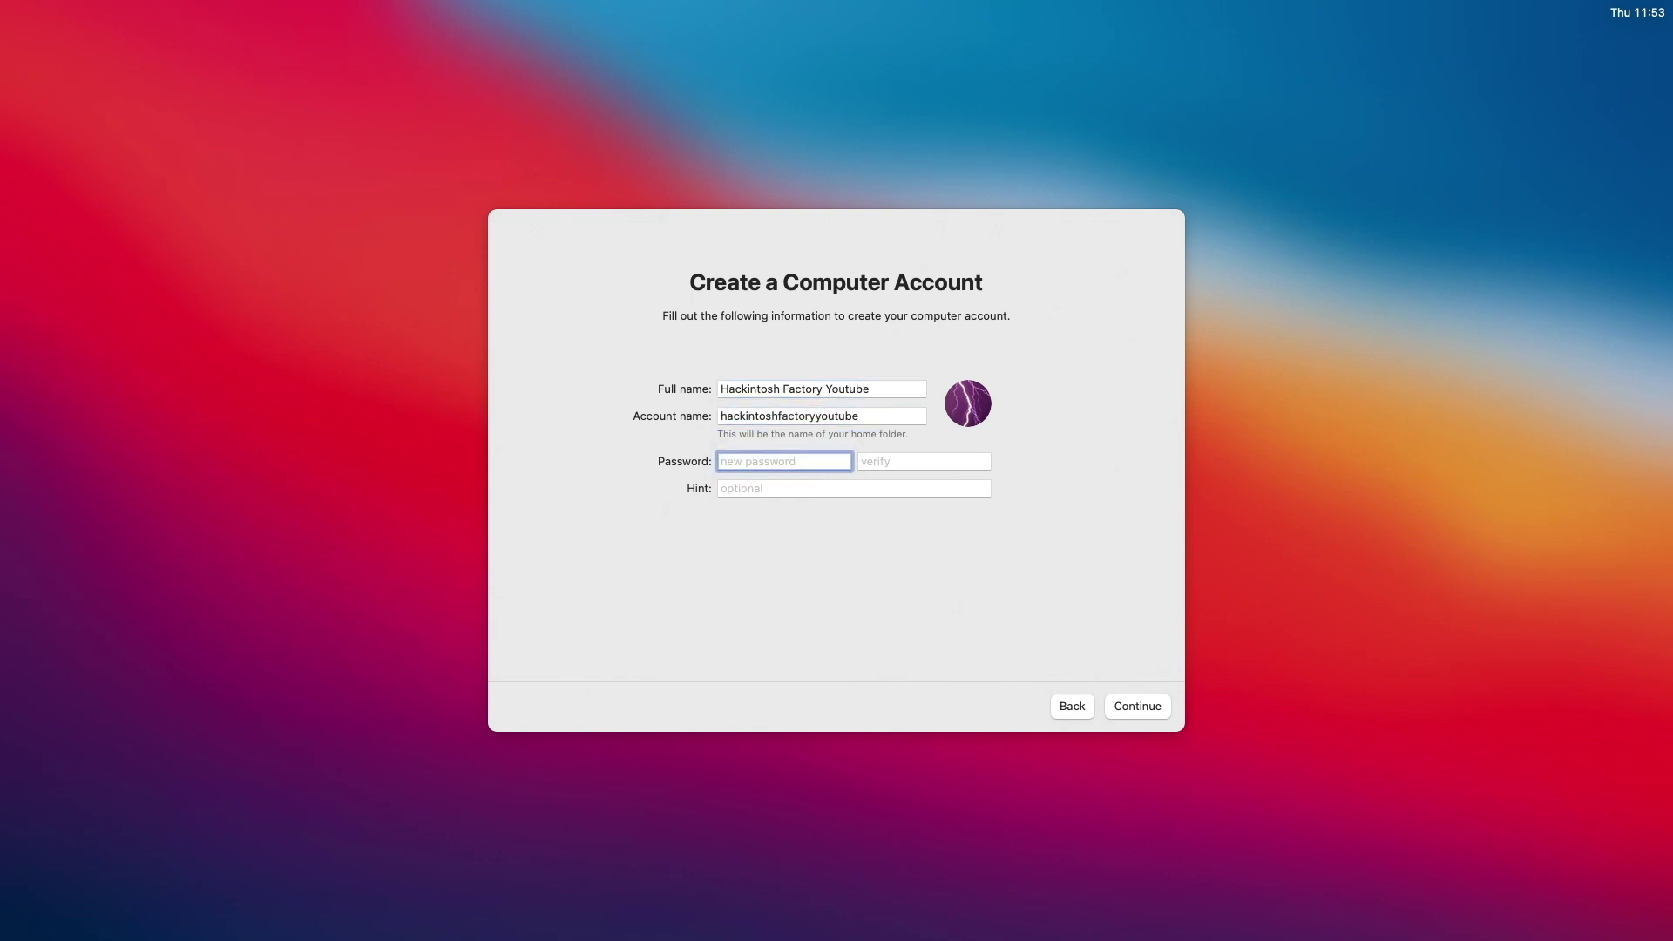
key("Tab")
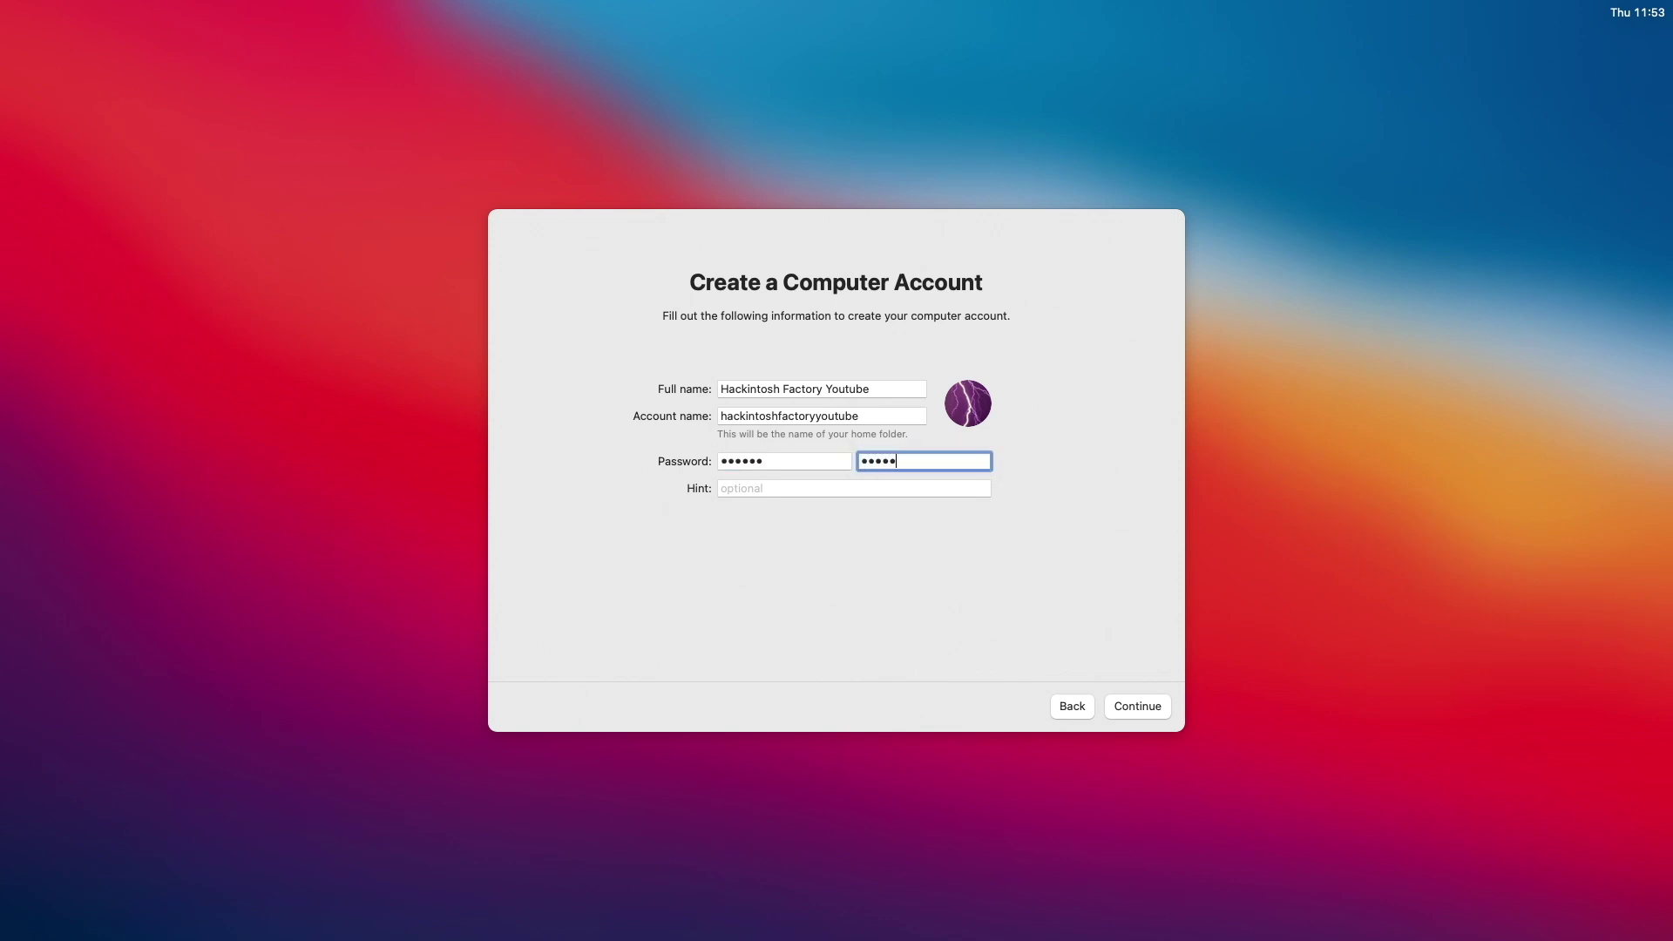
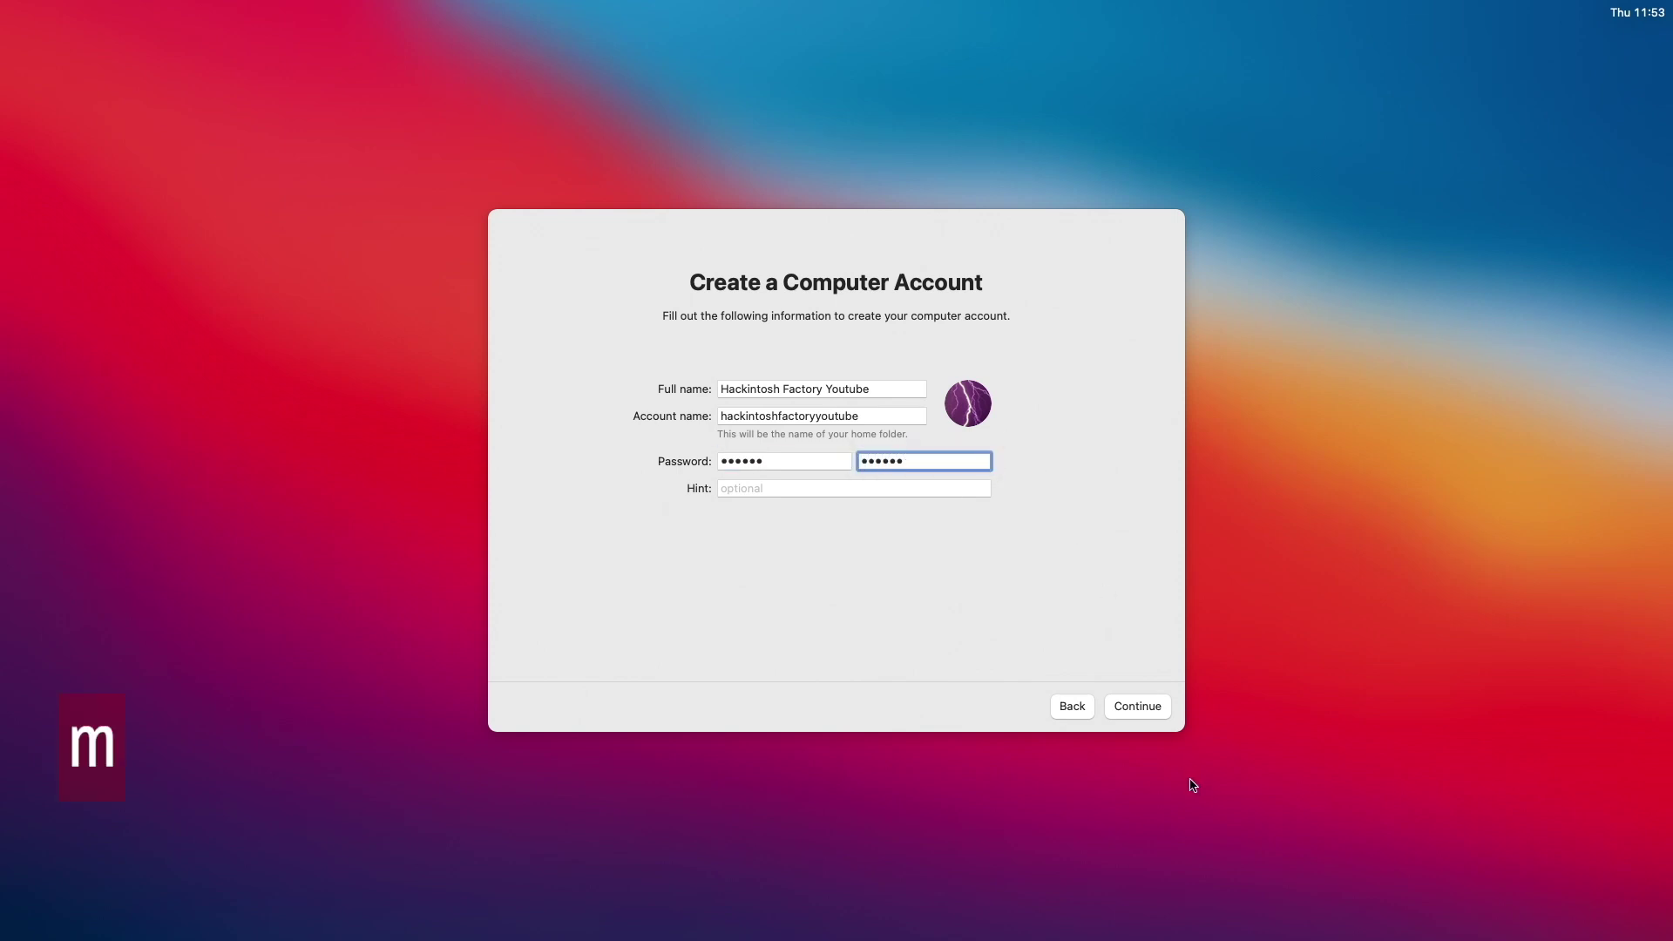
left_click(1155, 707)
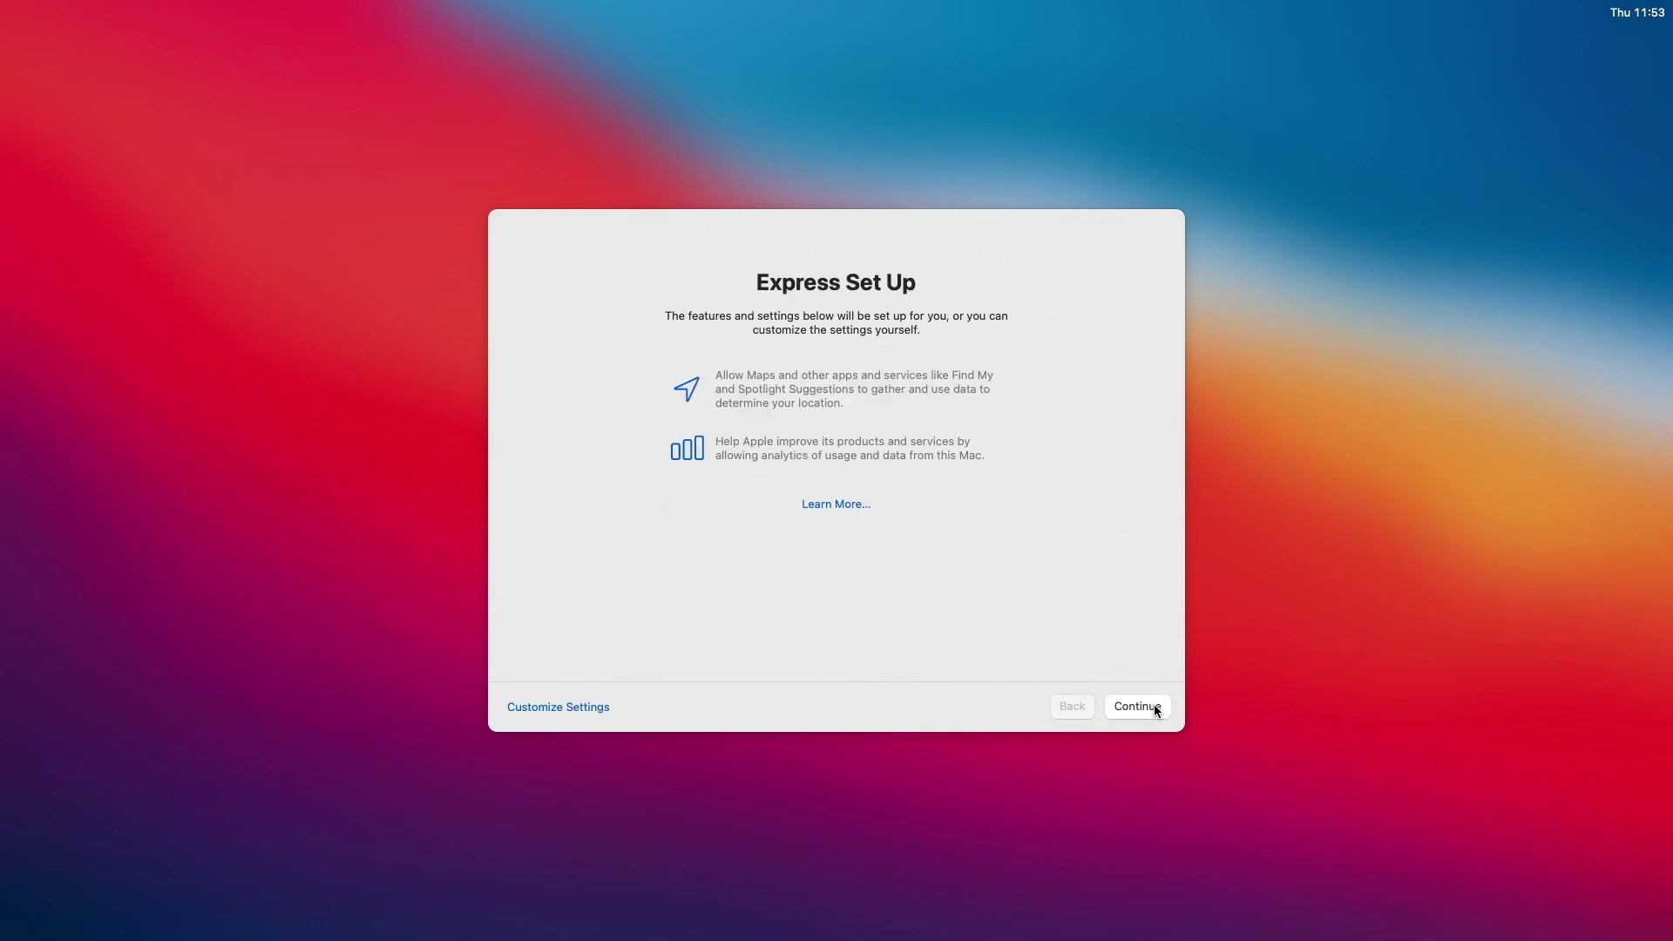
Accept Express Set Up and Screen Time, turn off Ask Siri, and choose the Dark appearance
left_click(1154, 706)
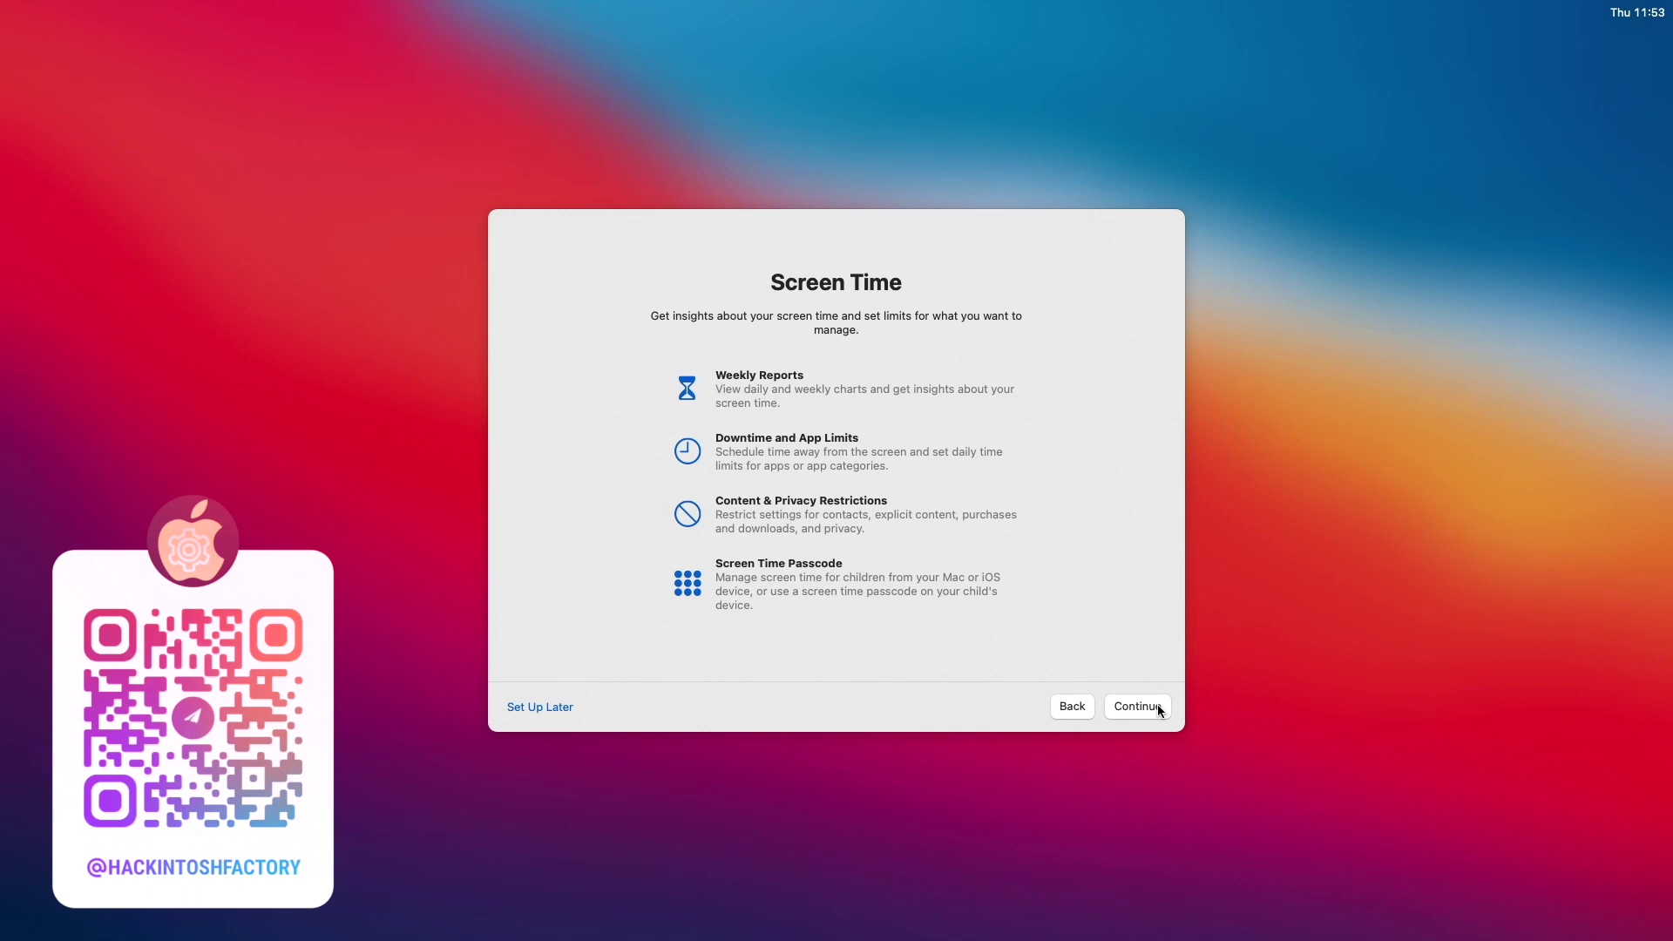
left_click(1159, 710)
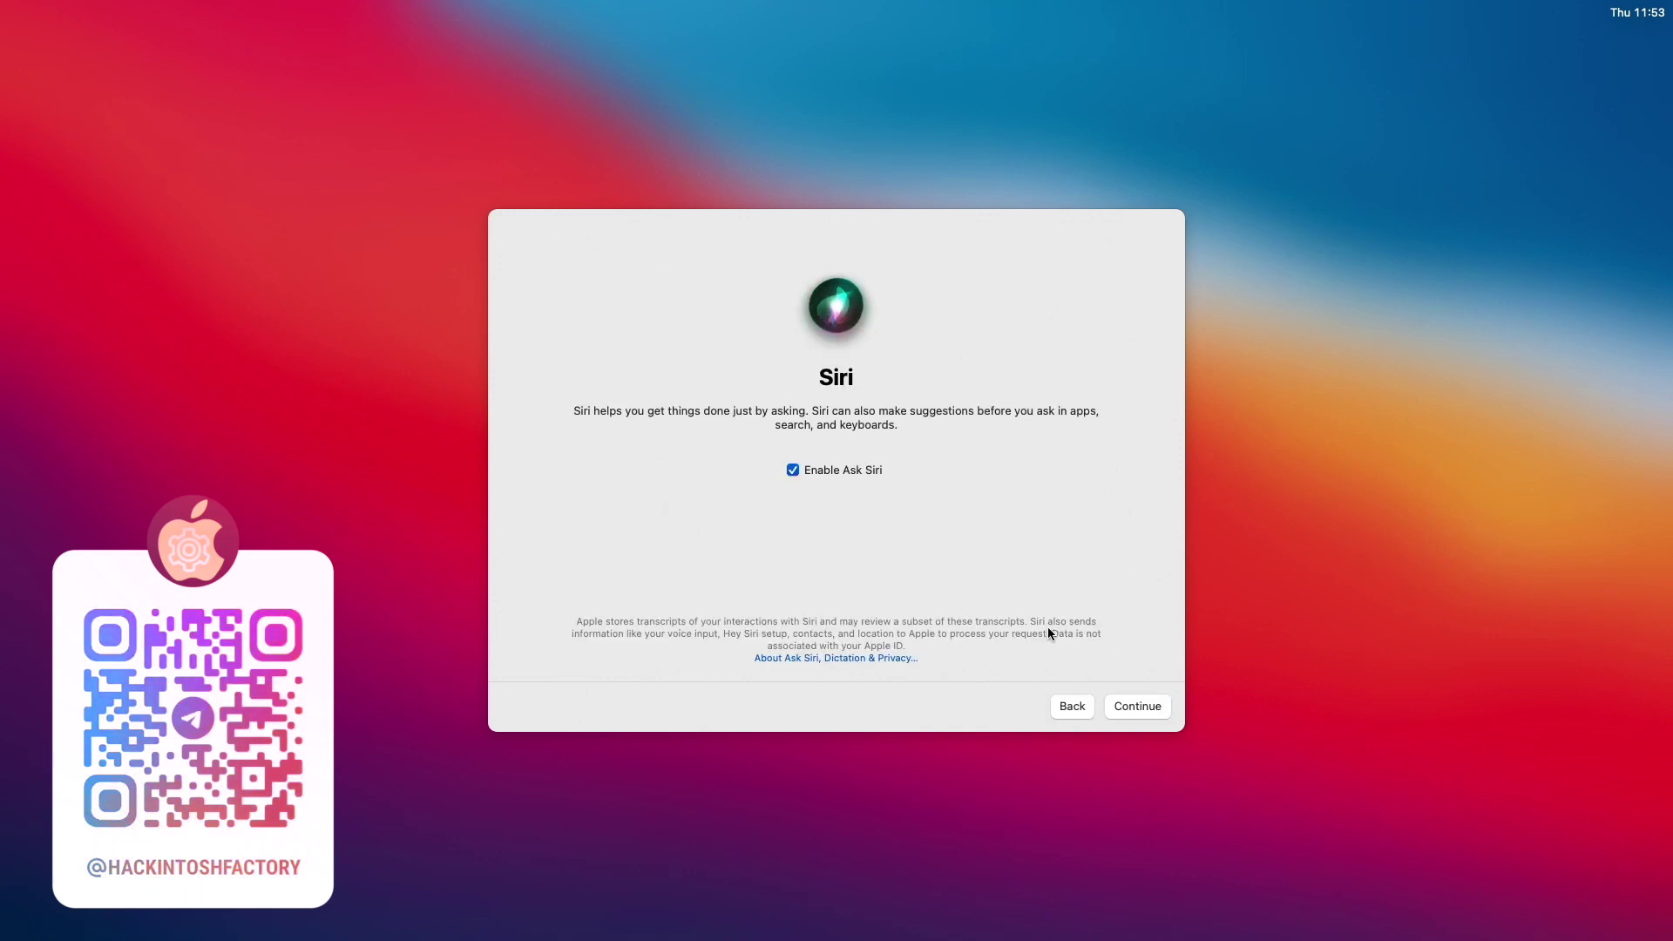
left_click(857, 471)
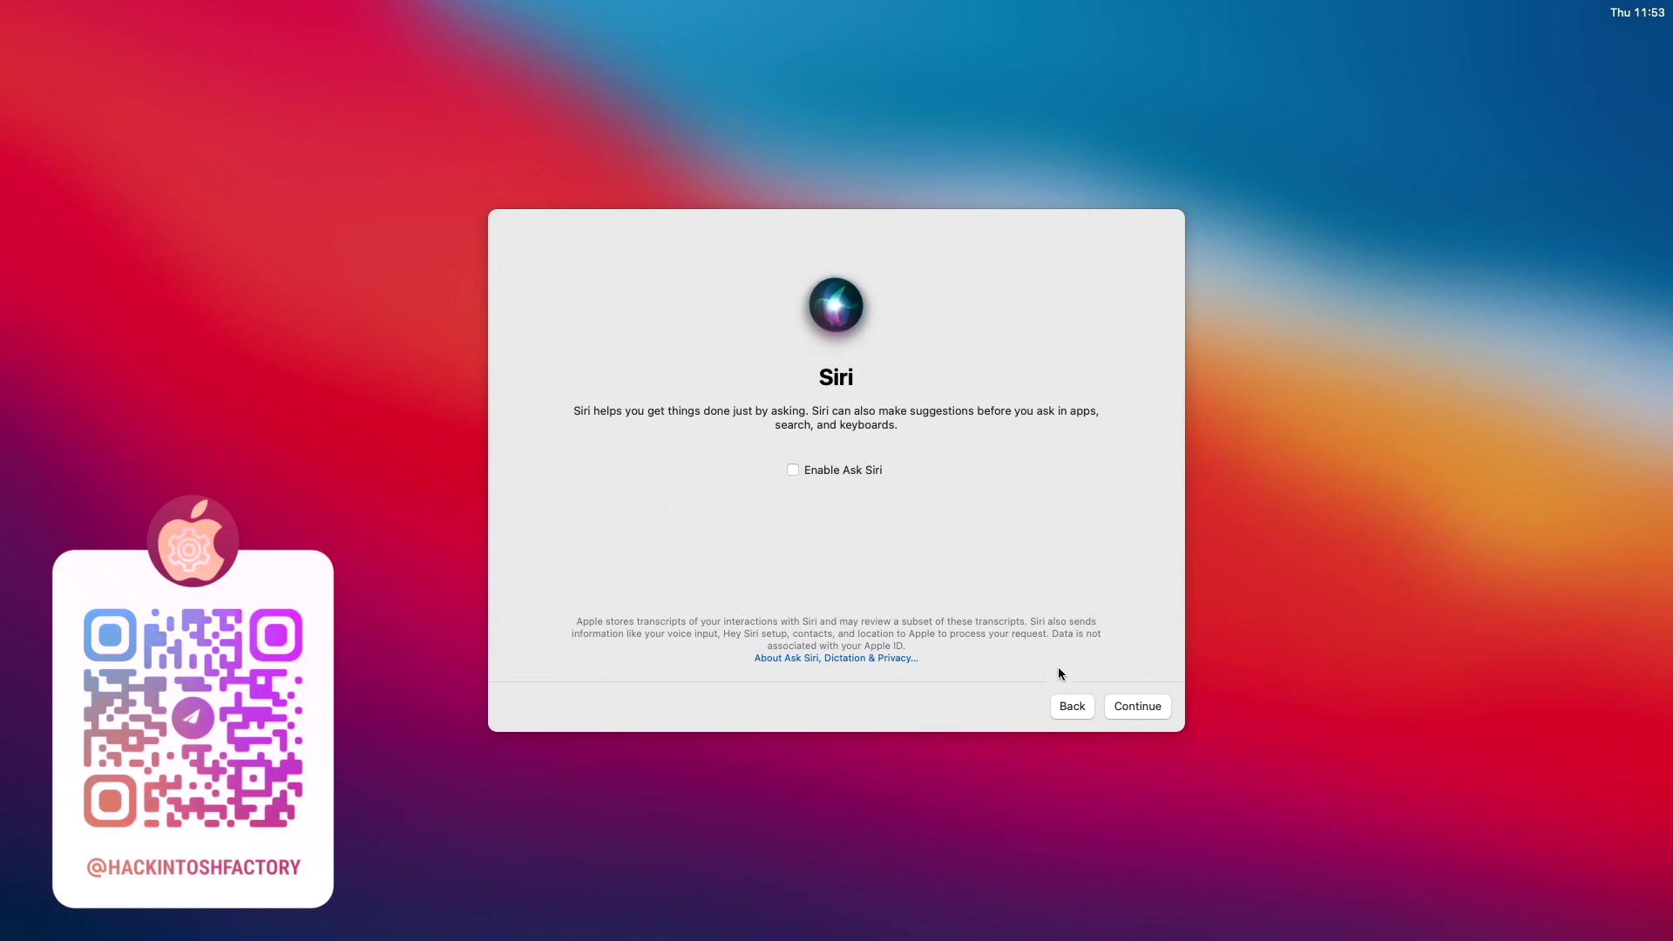
left_click(1125, 713)
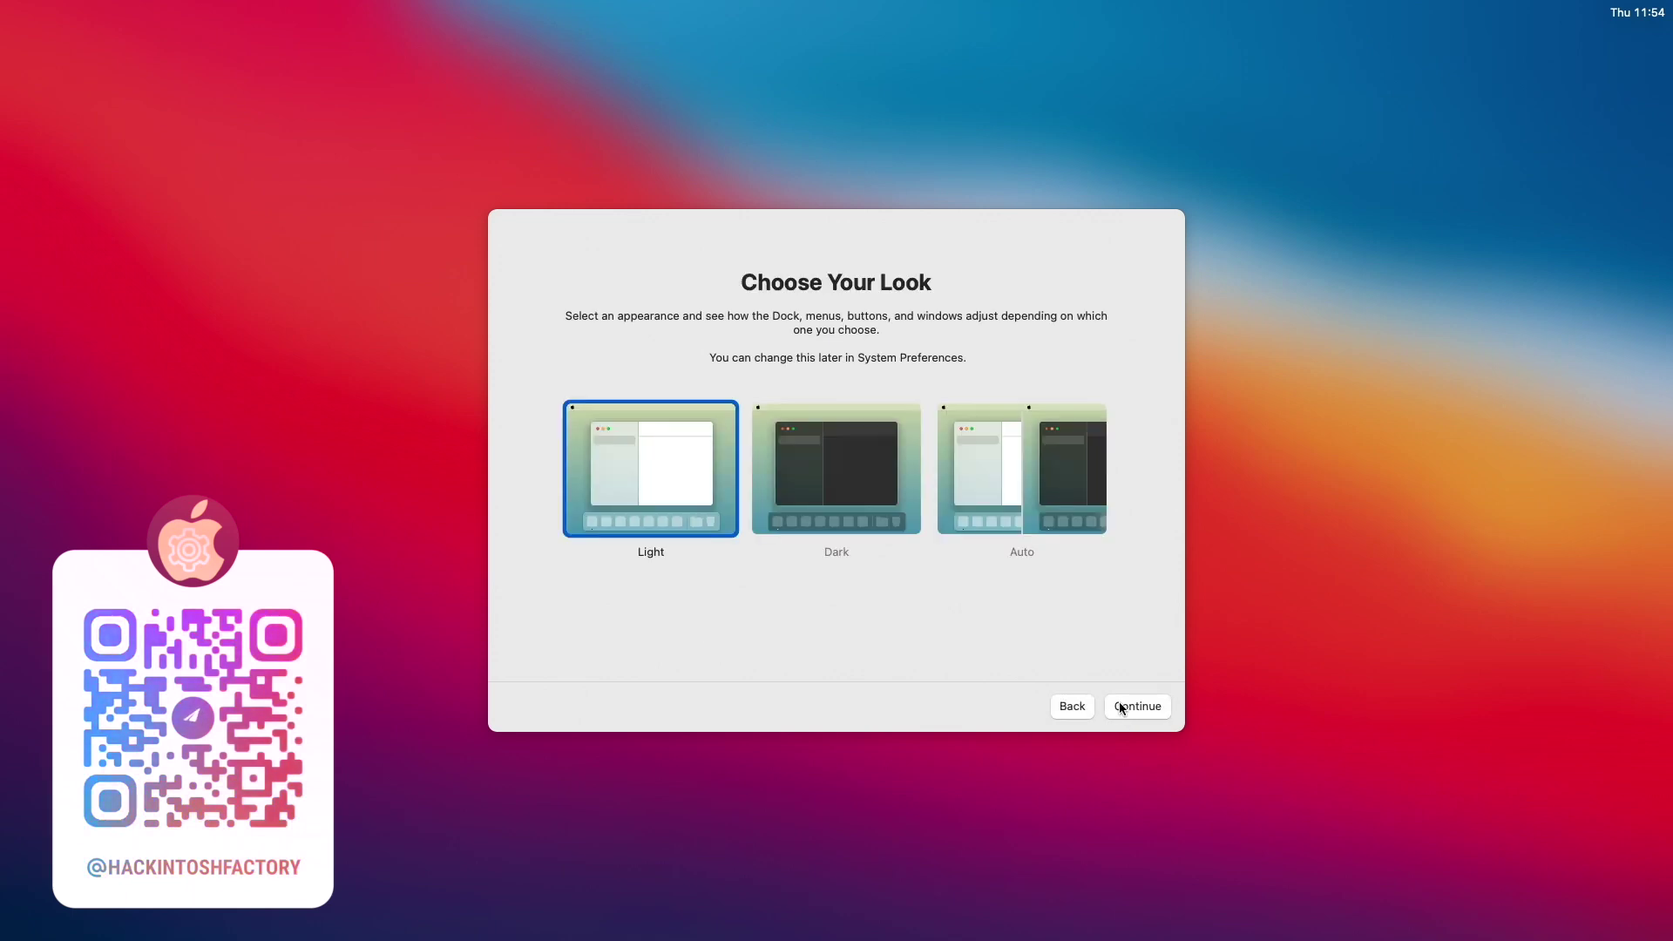
left_click(858, 488)
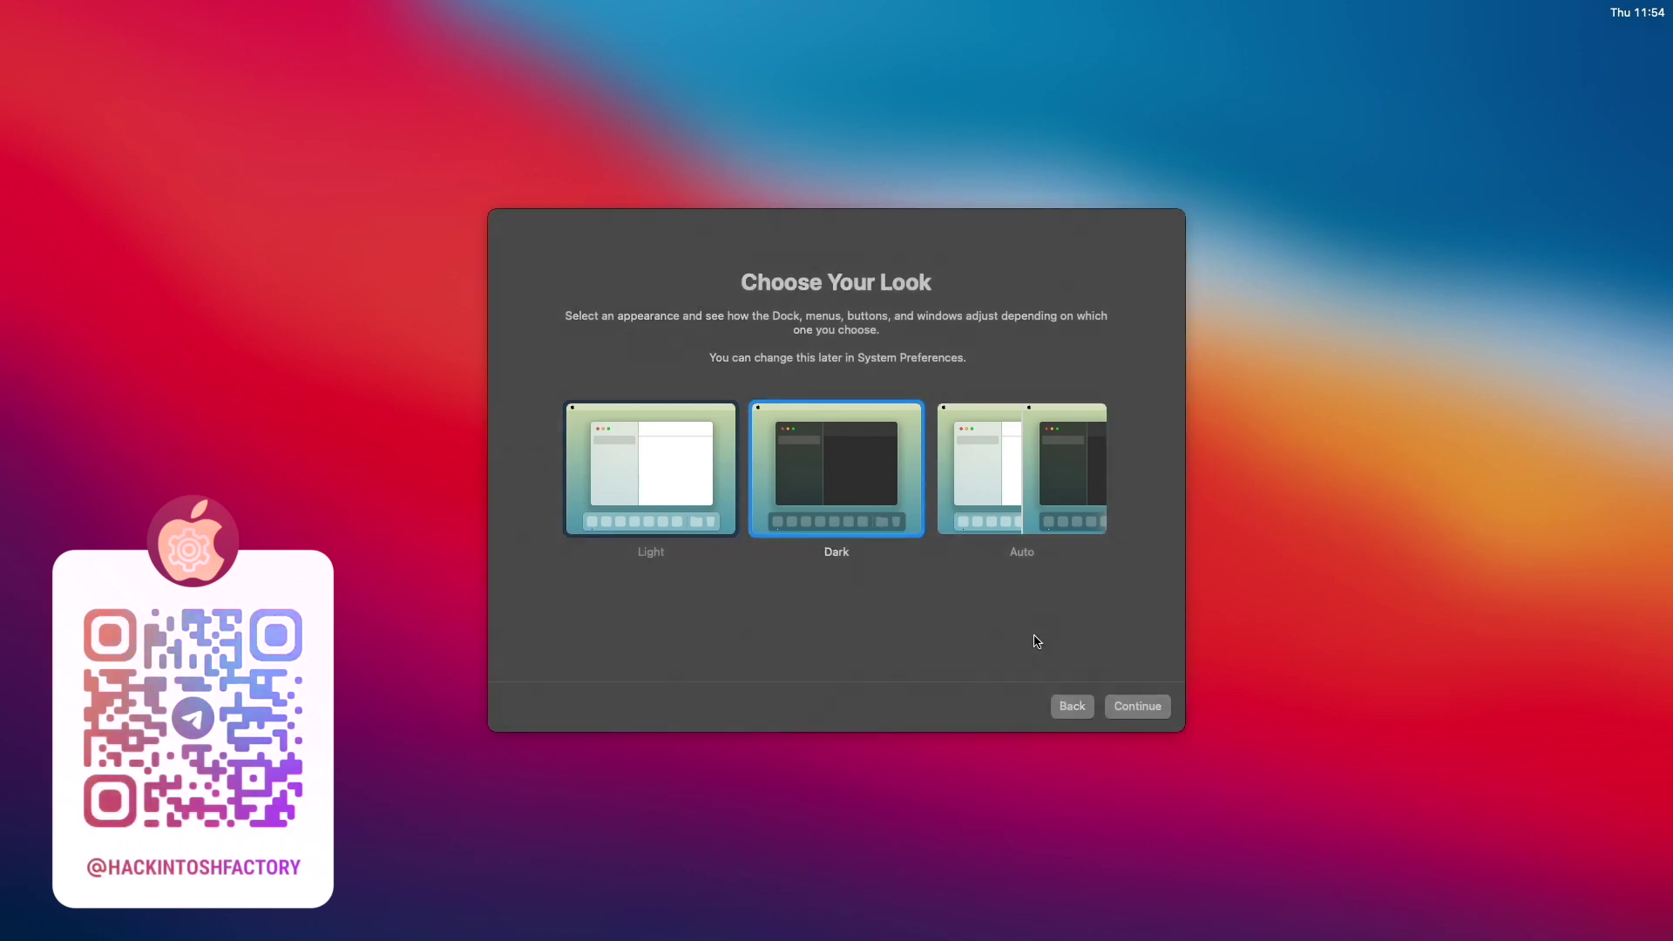
left_click(1153, 714)
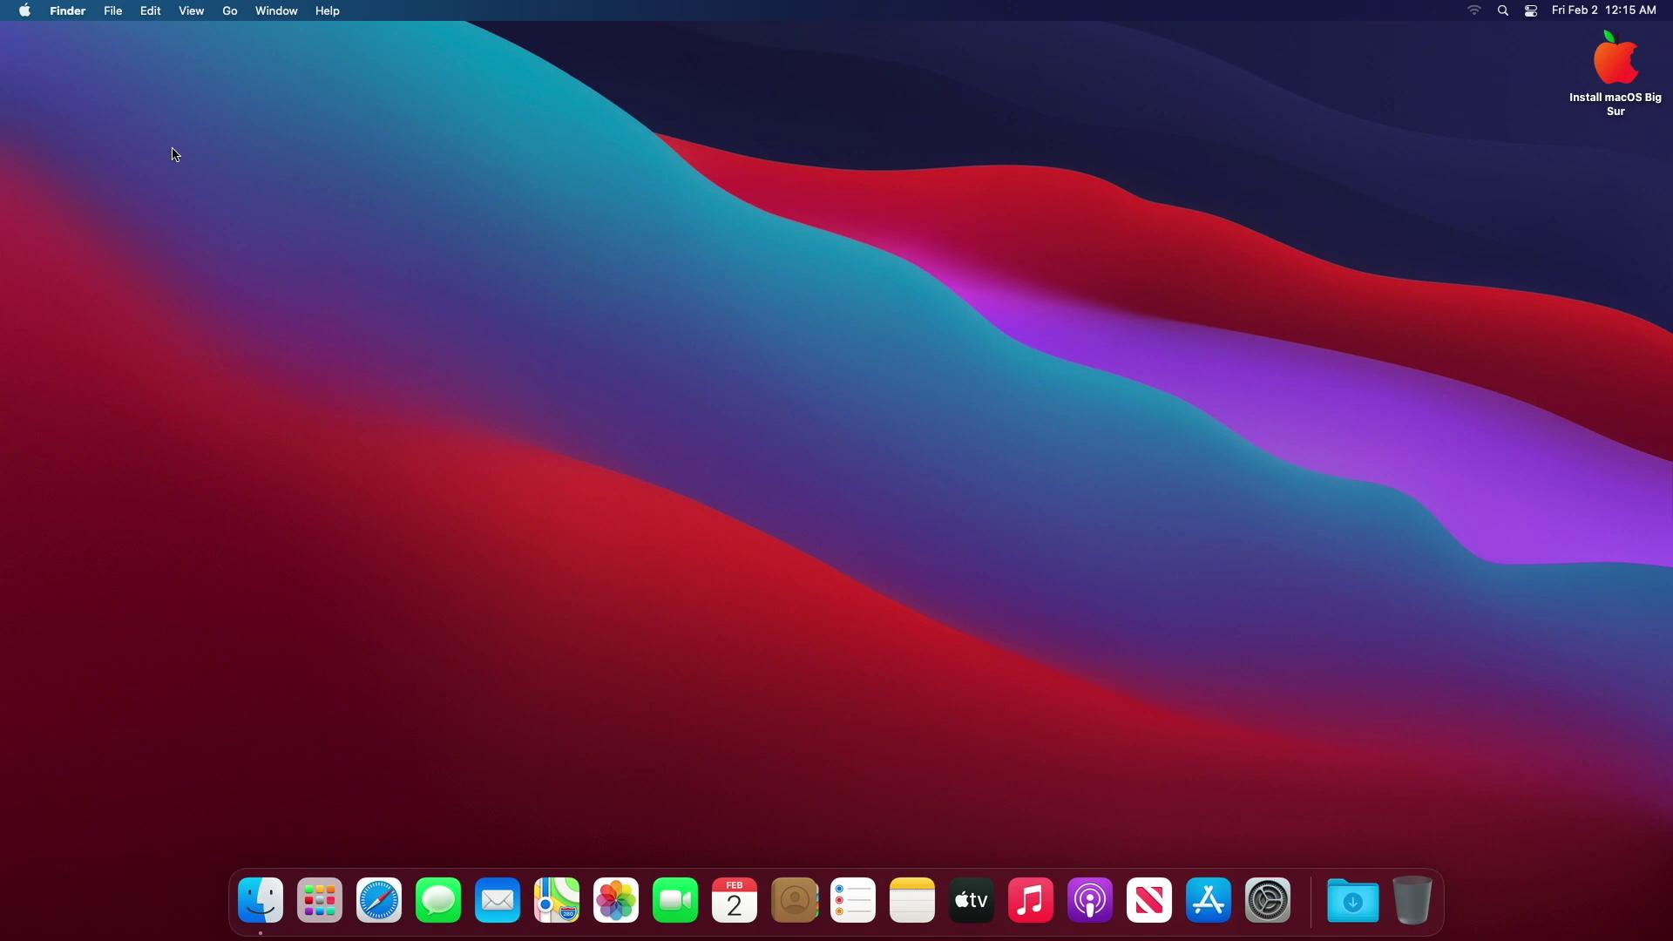
Check About This Mac, then launch Clover Configurator from the Install macOS Big Sur disk's FILES folder
left_click(24, 14)
left_click(35, 38)
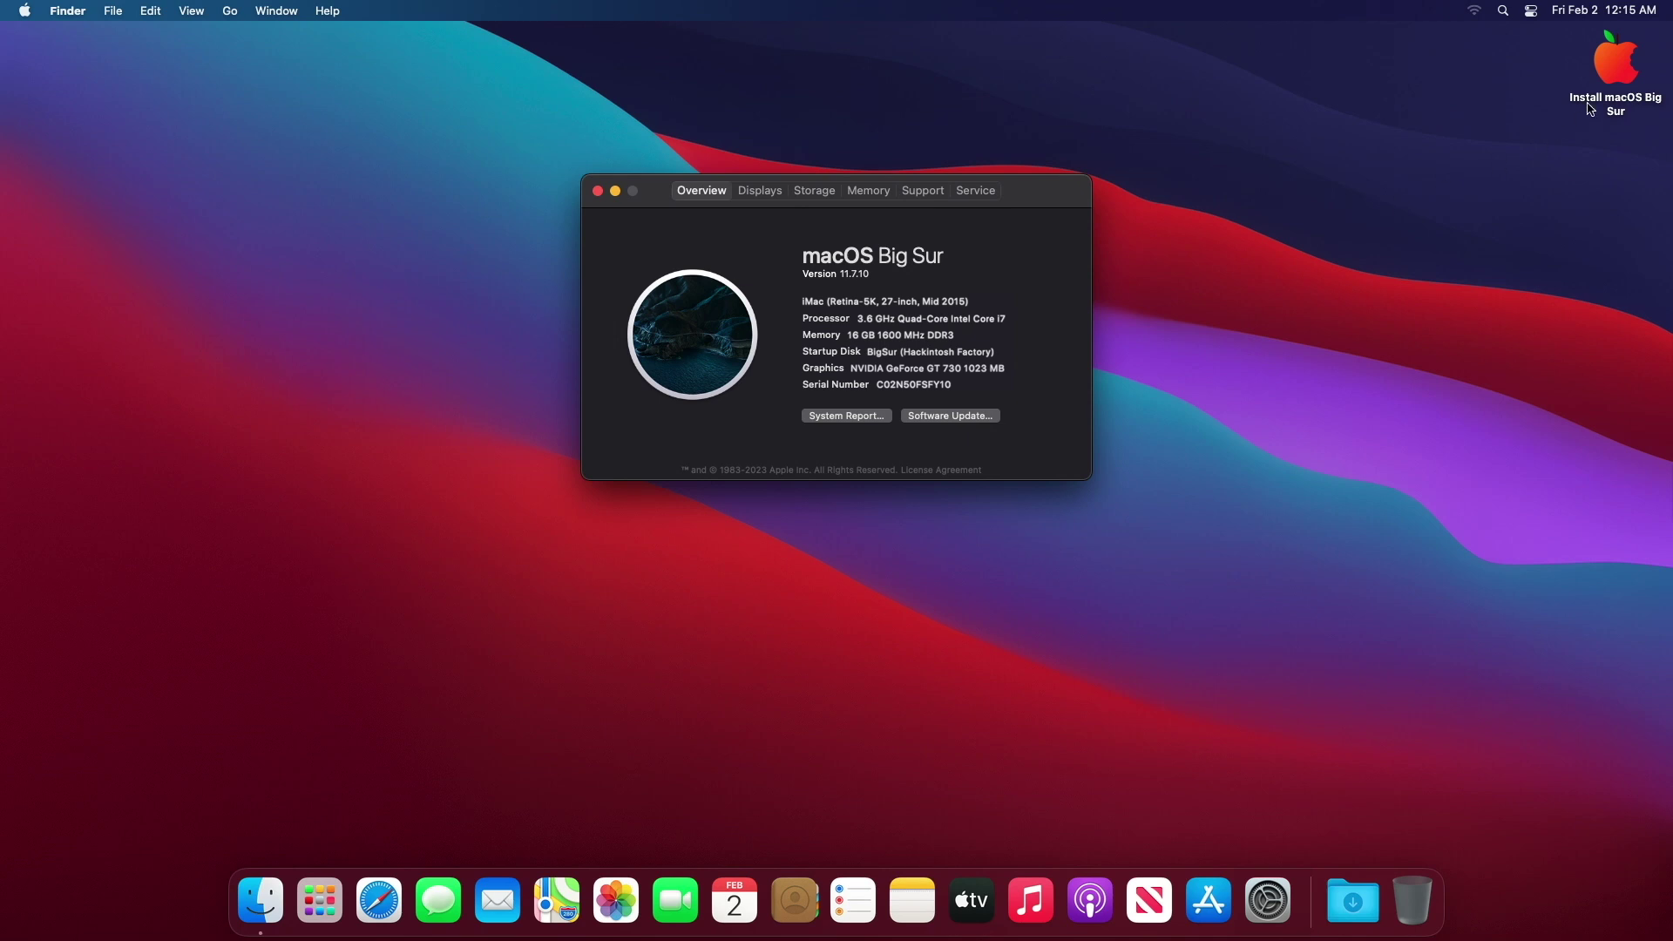
left_click(1601, 73)
double_click(1602, 73)
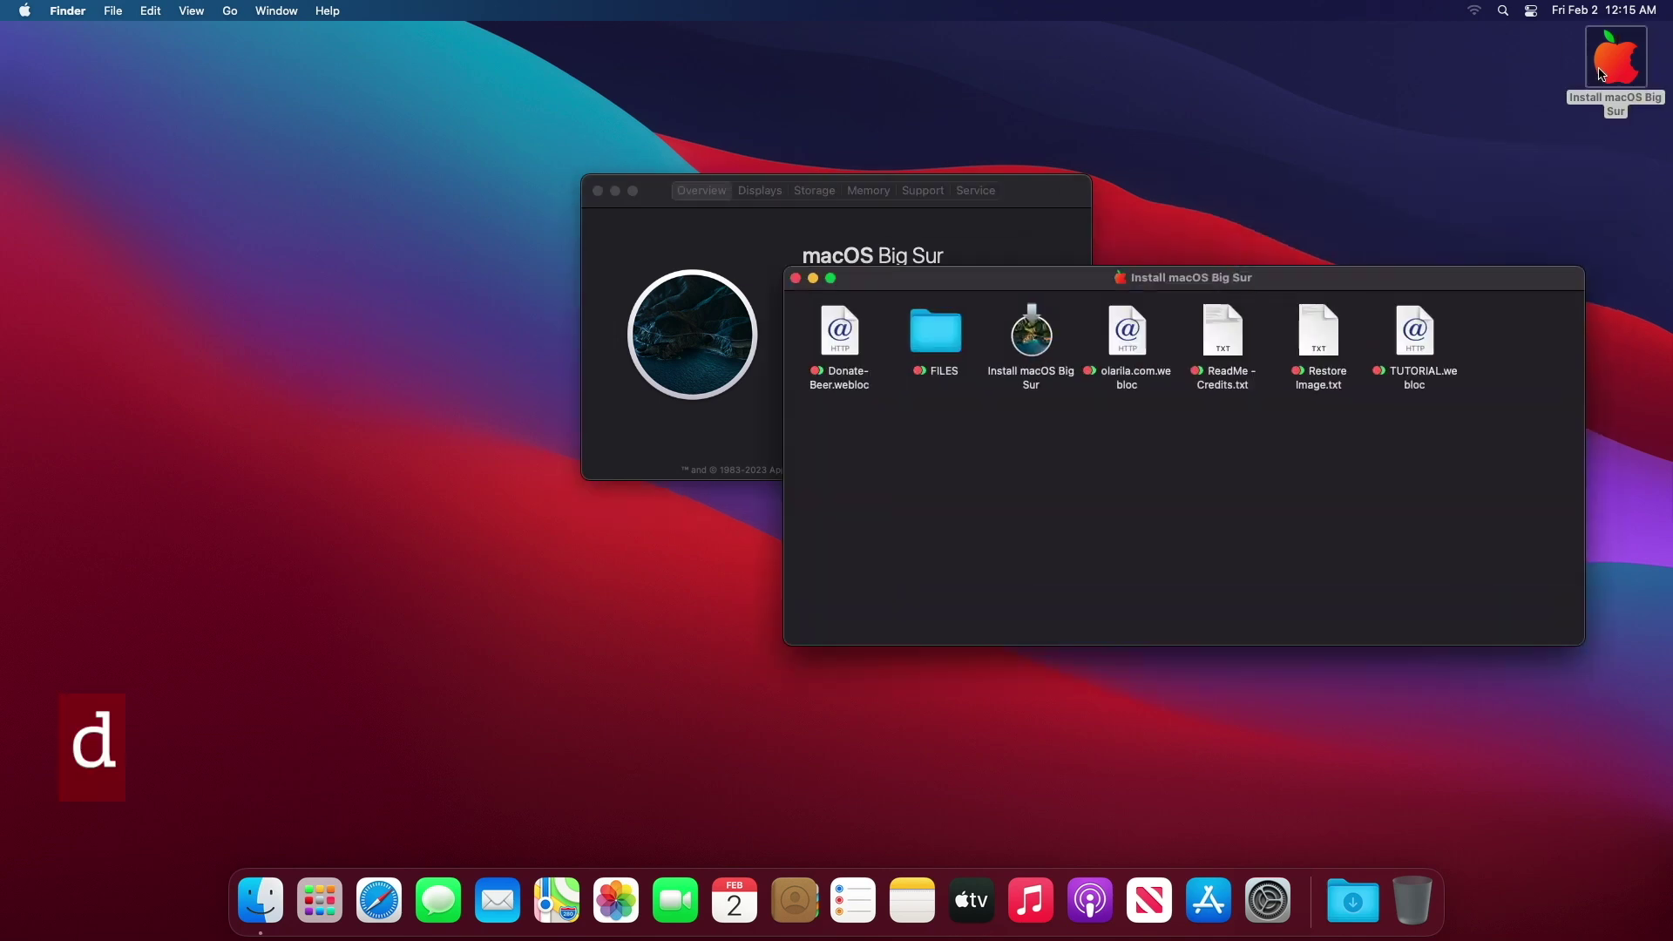
double_click(937, 334)
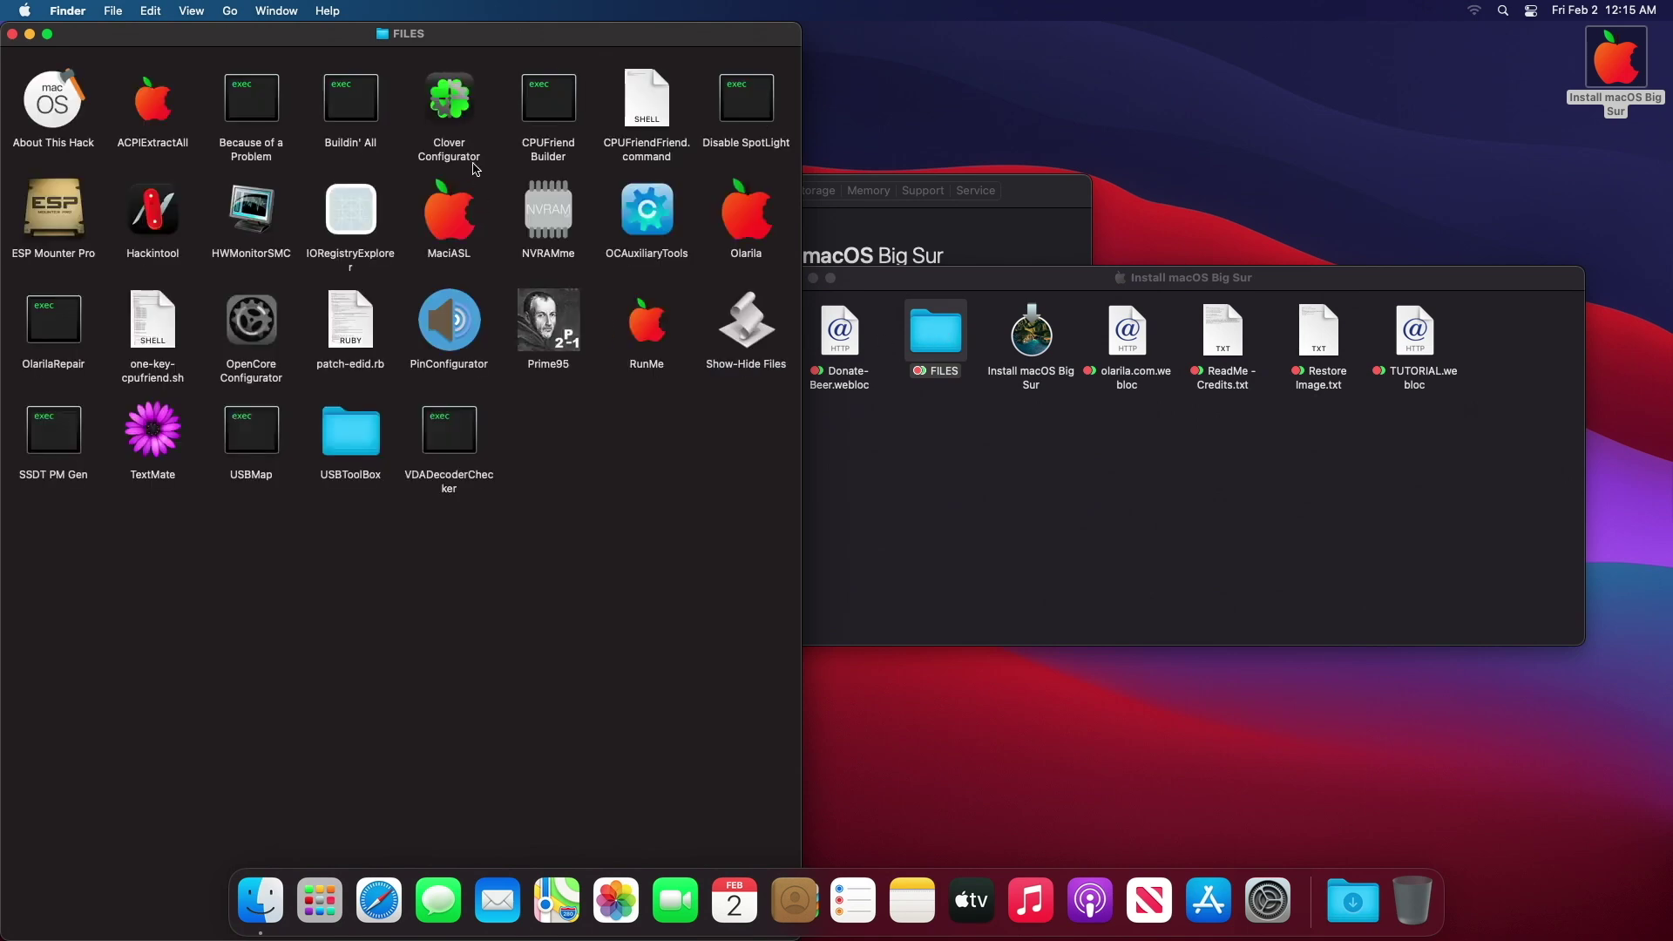
double_click(451, 100)
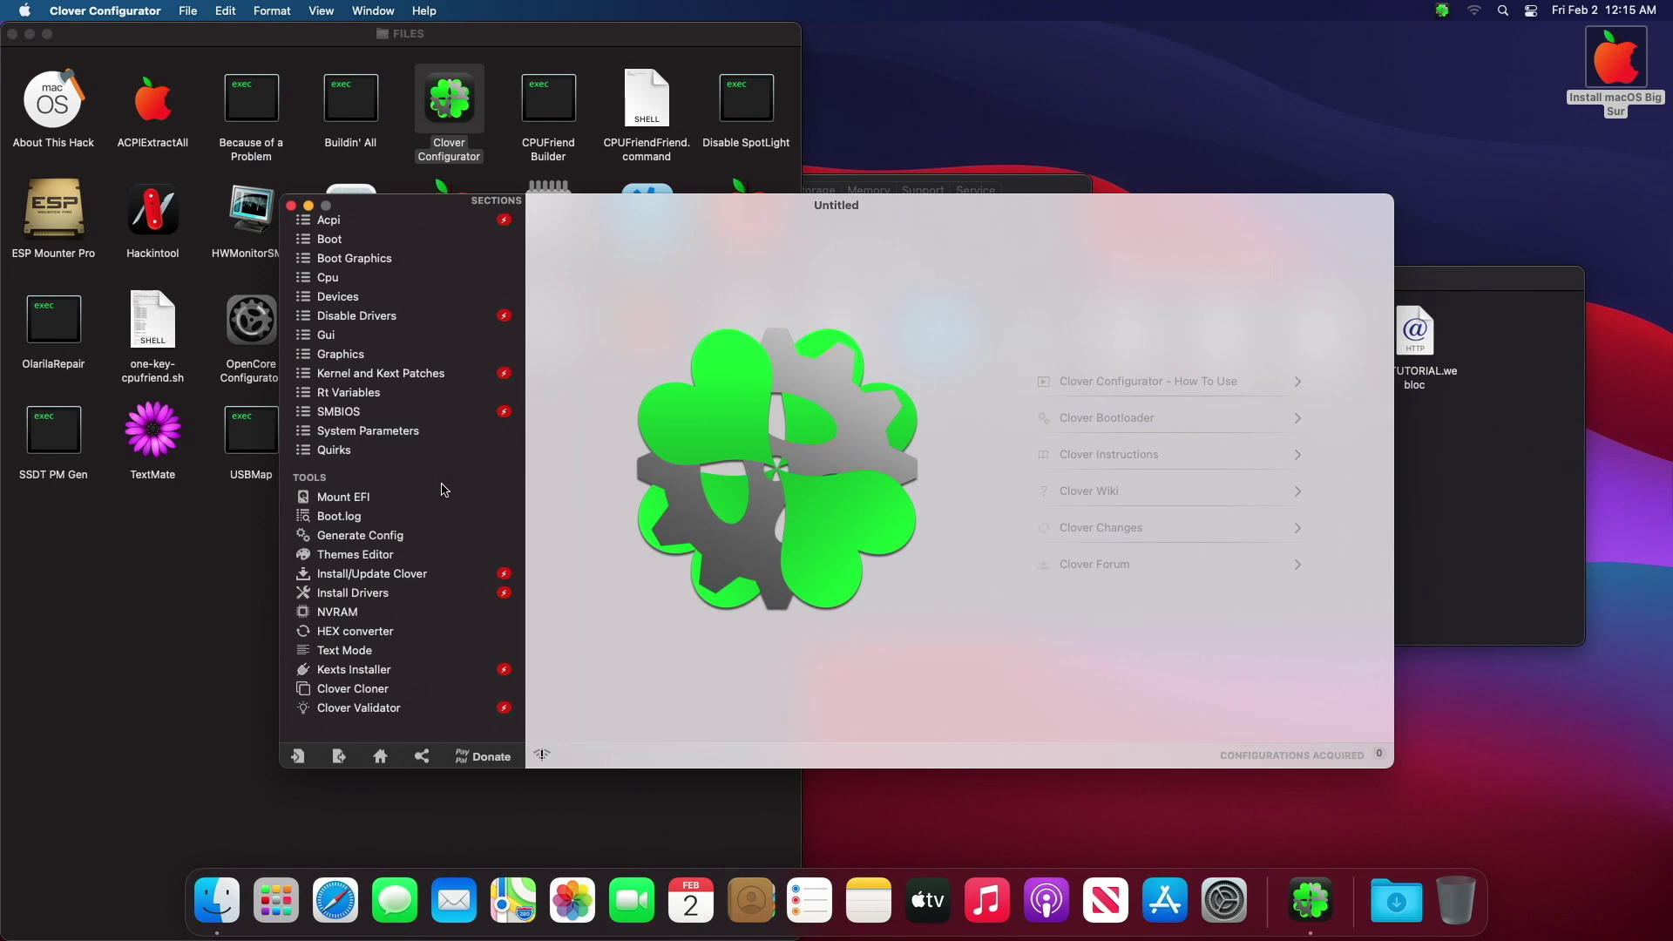
Mount the USB and internal disk1s1 EFI partitions using the admin password, then open the USB EFI volume
left_click(433, 501)
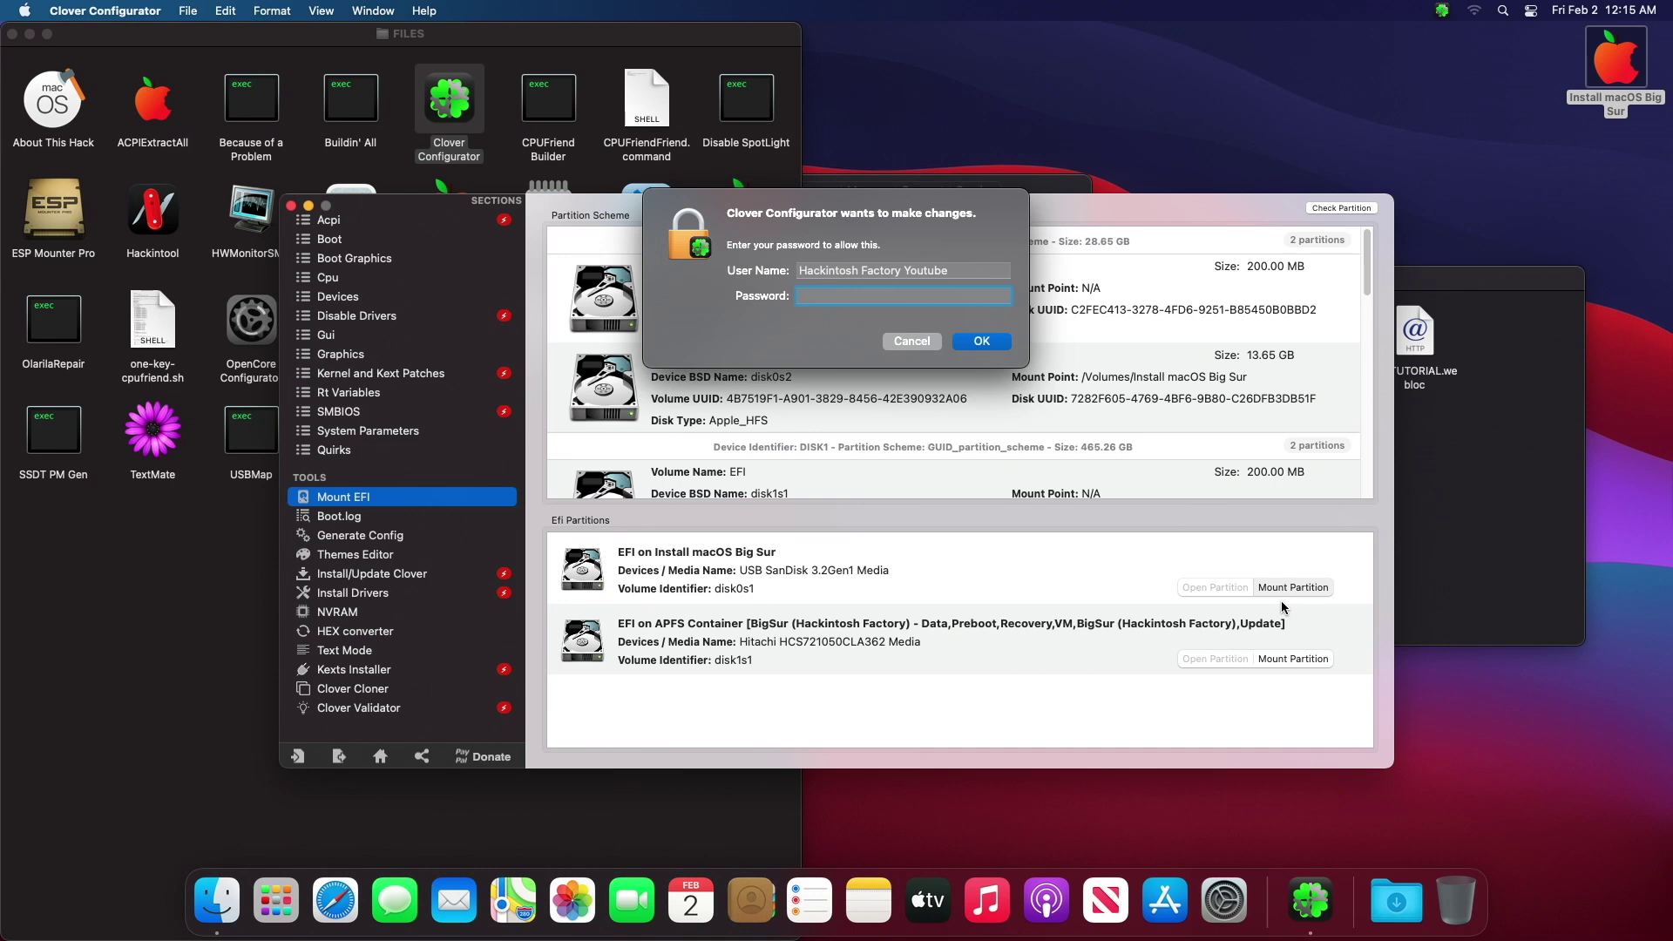
type("******")
key("Return")
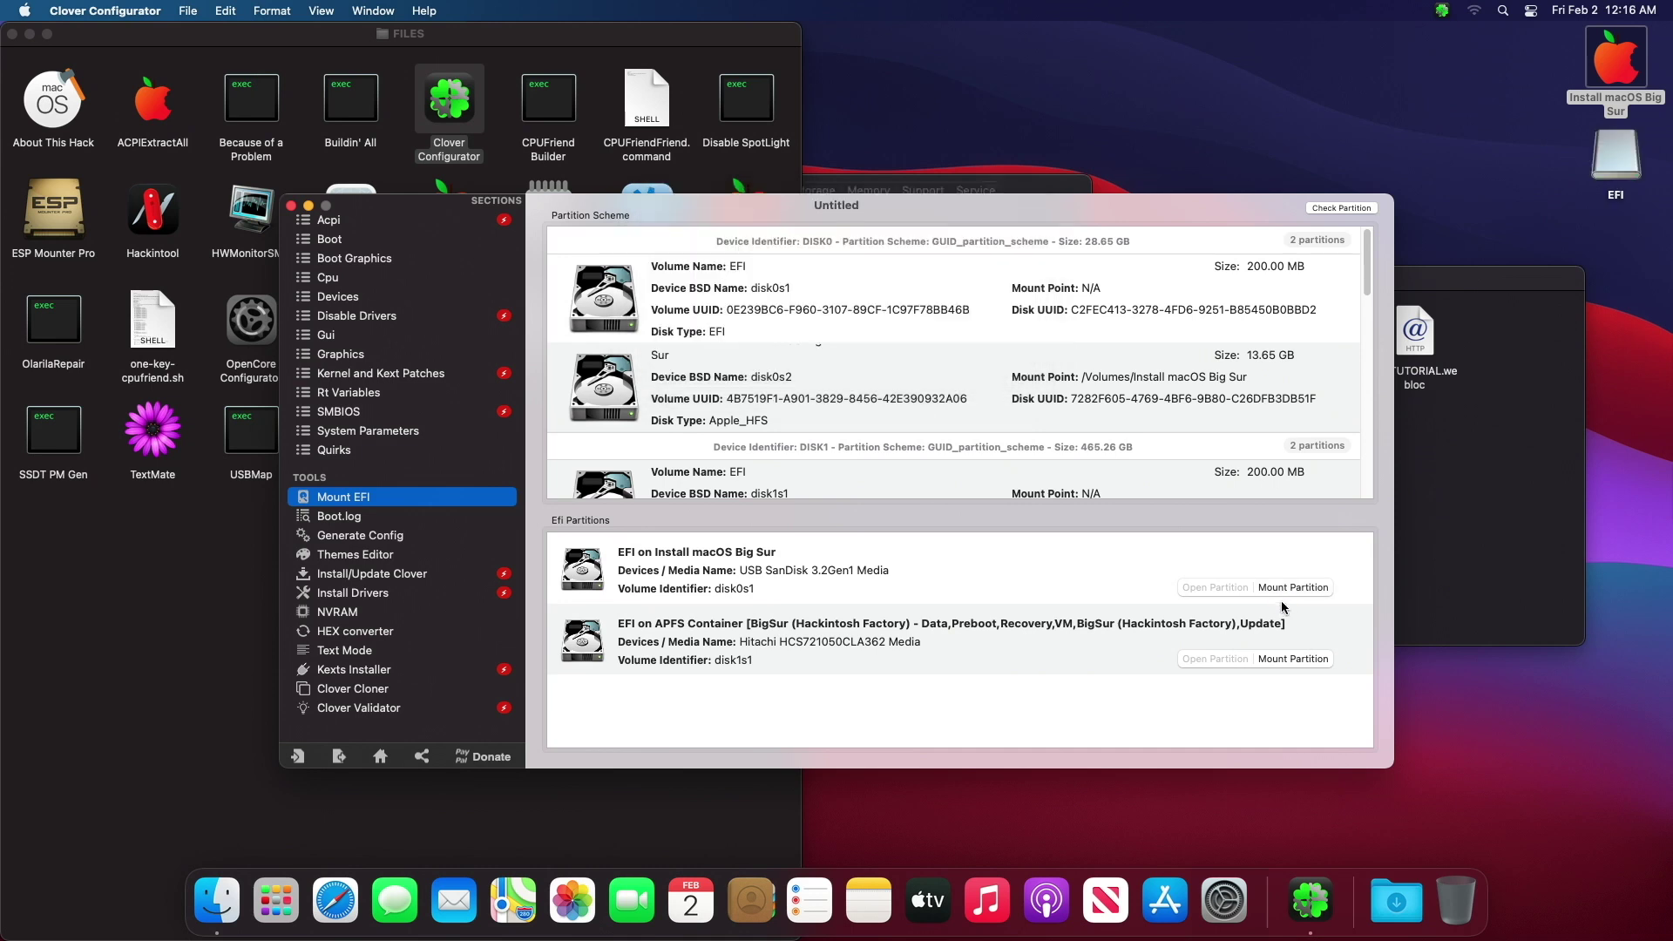
left_click(1279, 661)
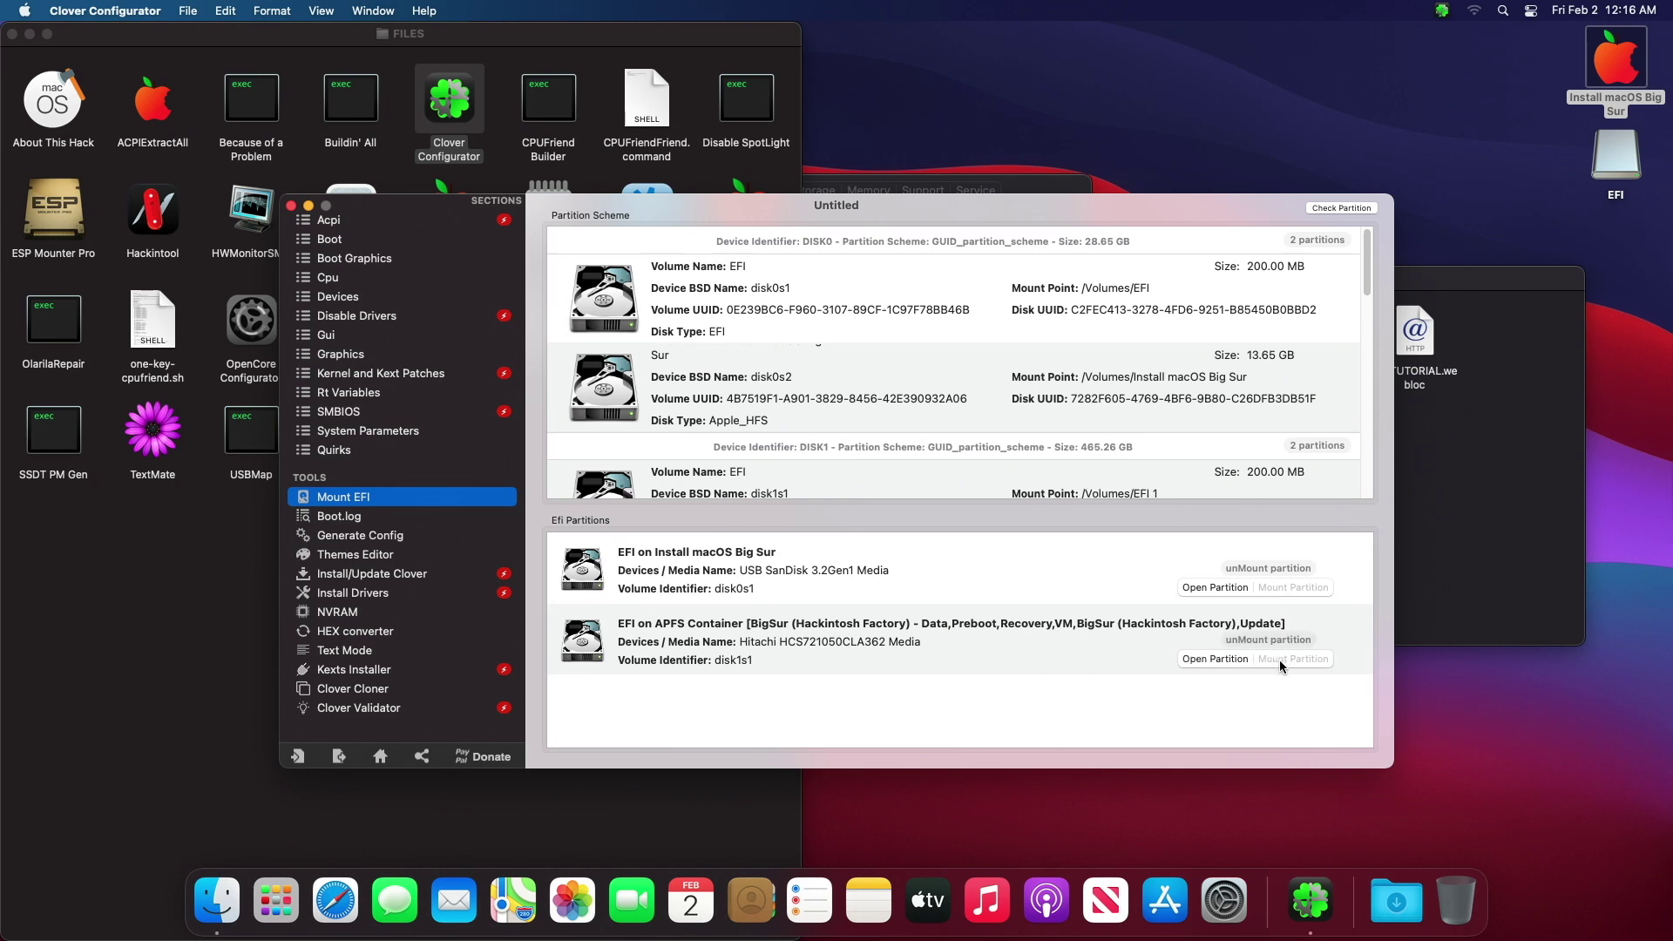
double_click(1601, 182)
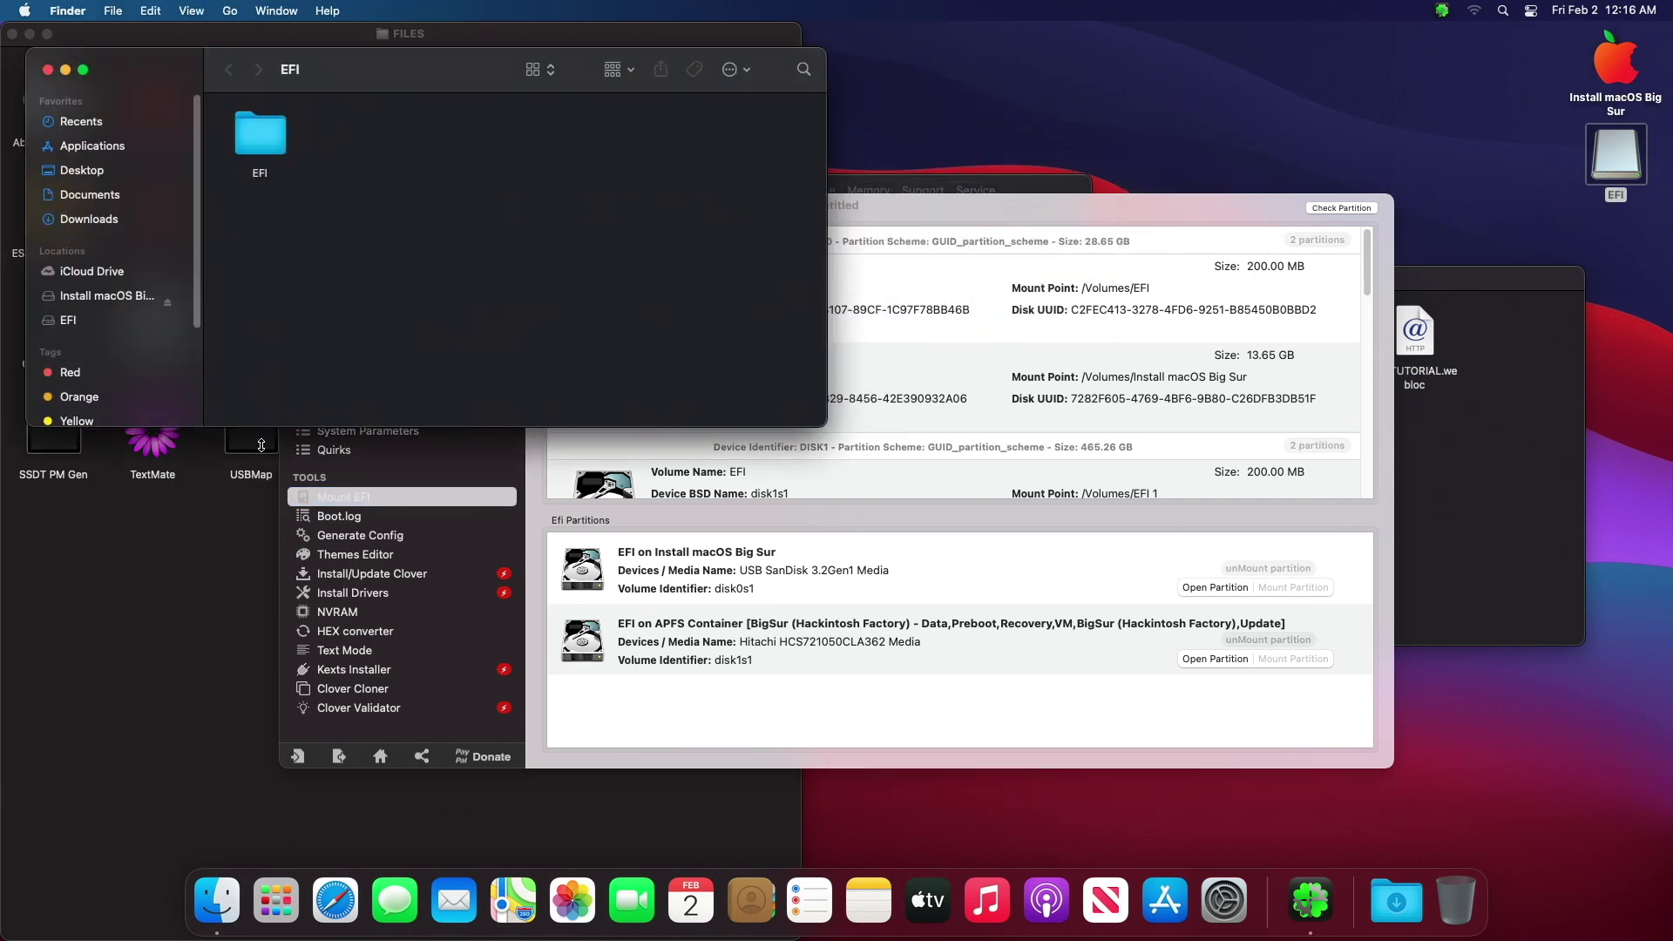
Copy the EFI folder from the USB's EFI volume
left_click_drag(260, 428, 236, 652)
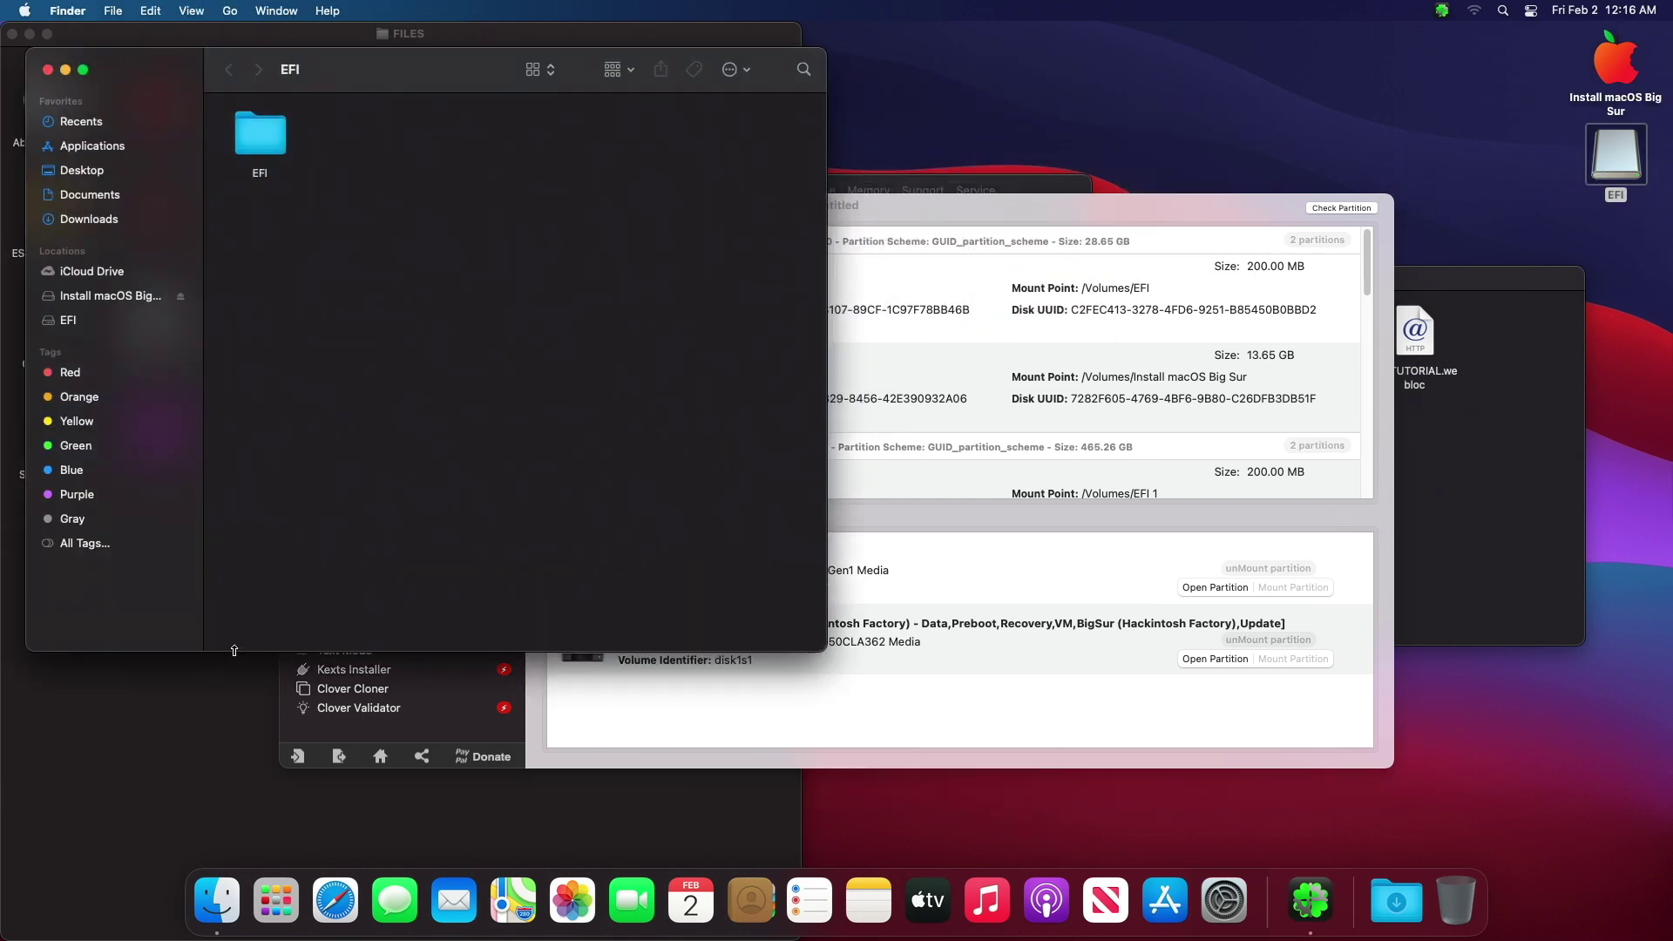
left_click(140, 324)
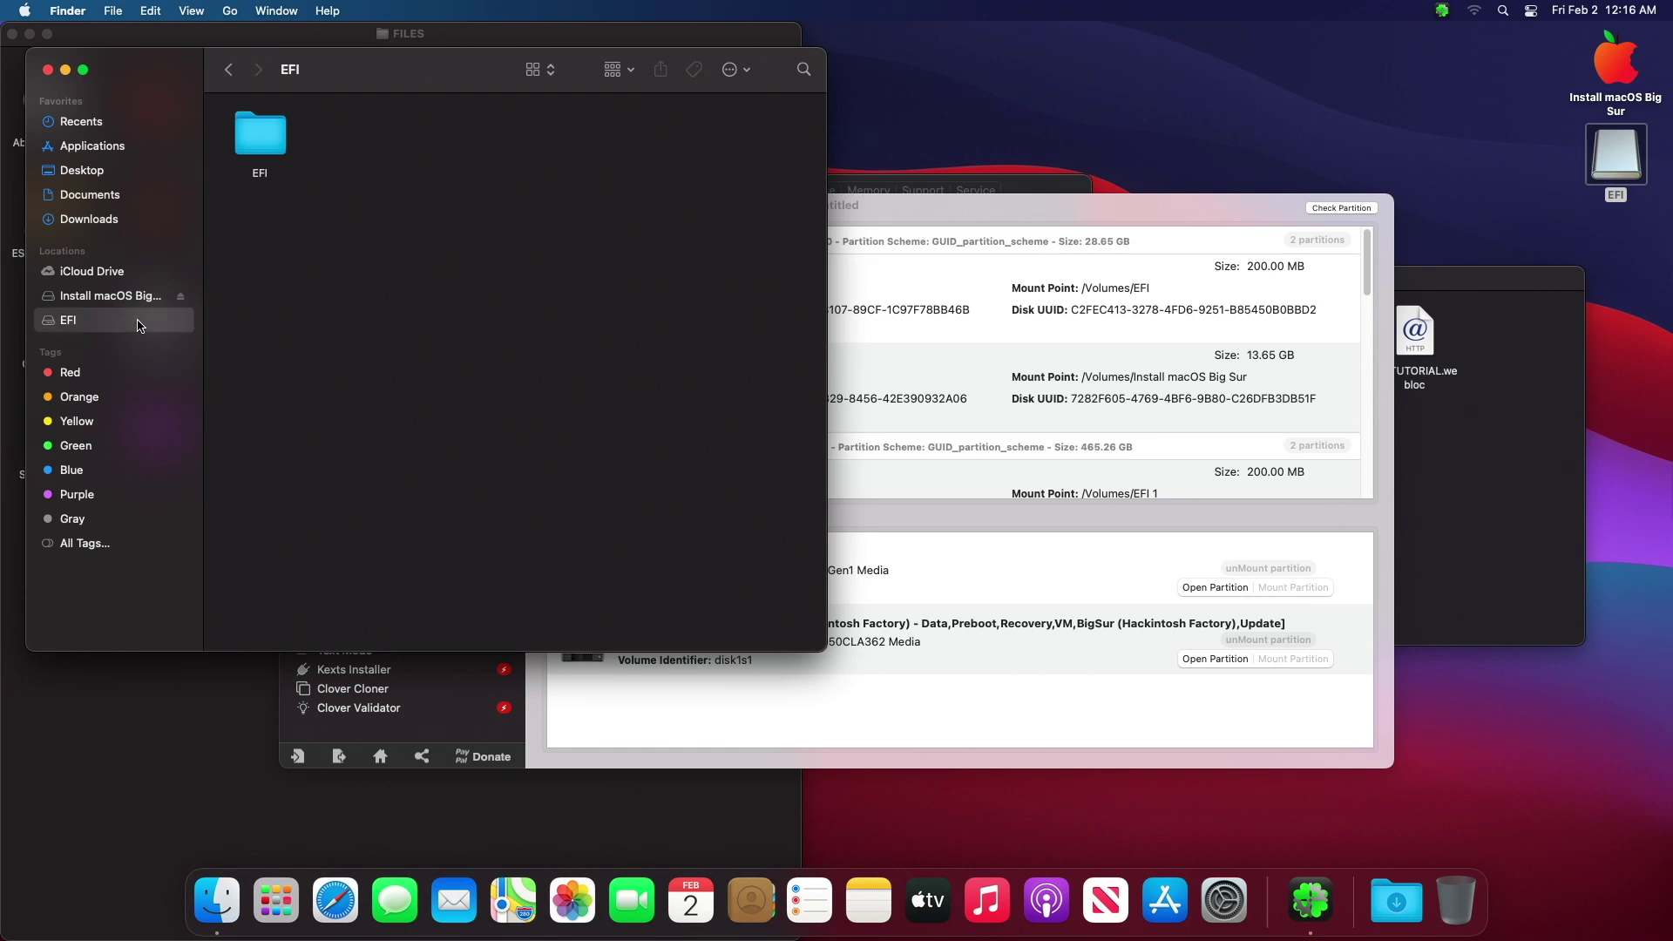
right_click(258, 142)
left_click(277, 336)
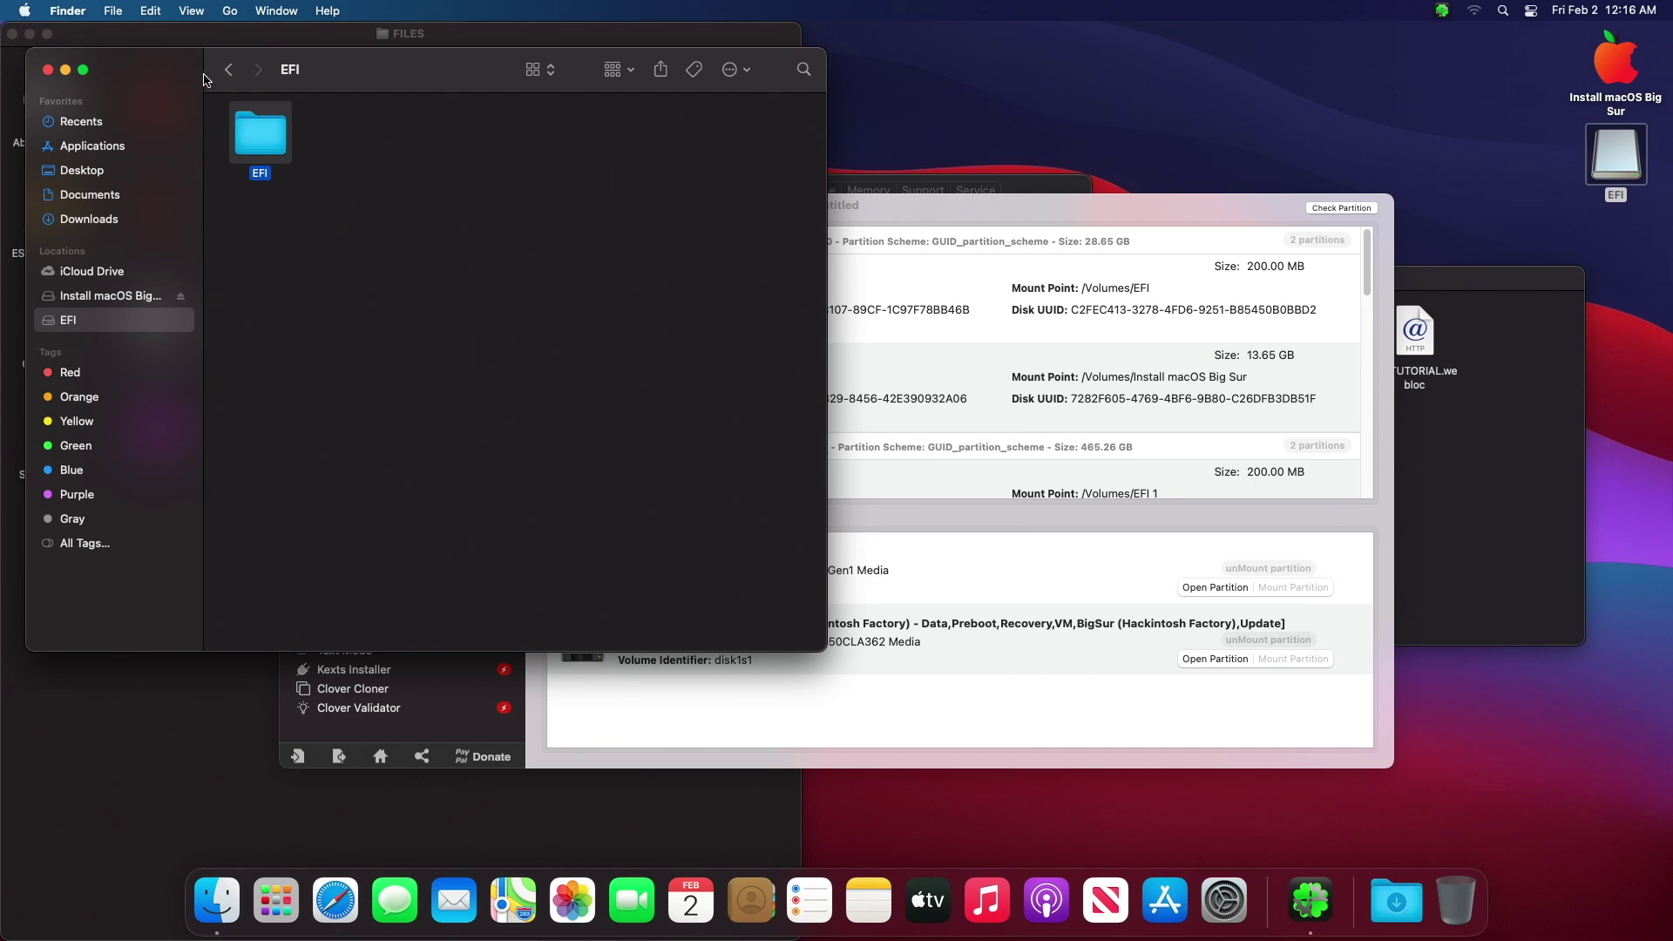
Open the internal disk's EFI partition via Go > Computer and move its old EFI folder to the Trash
left_click(230, 11)
left_click(286, 200)
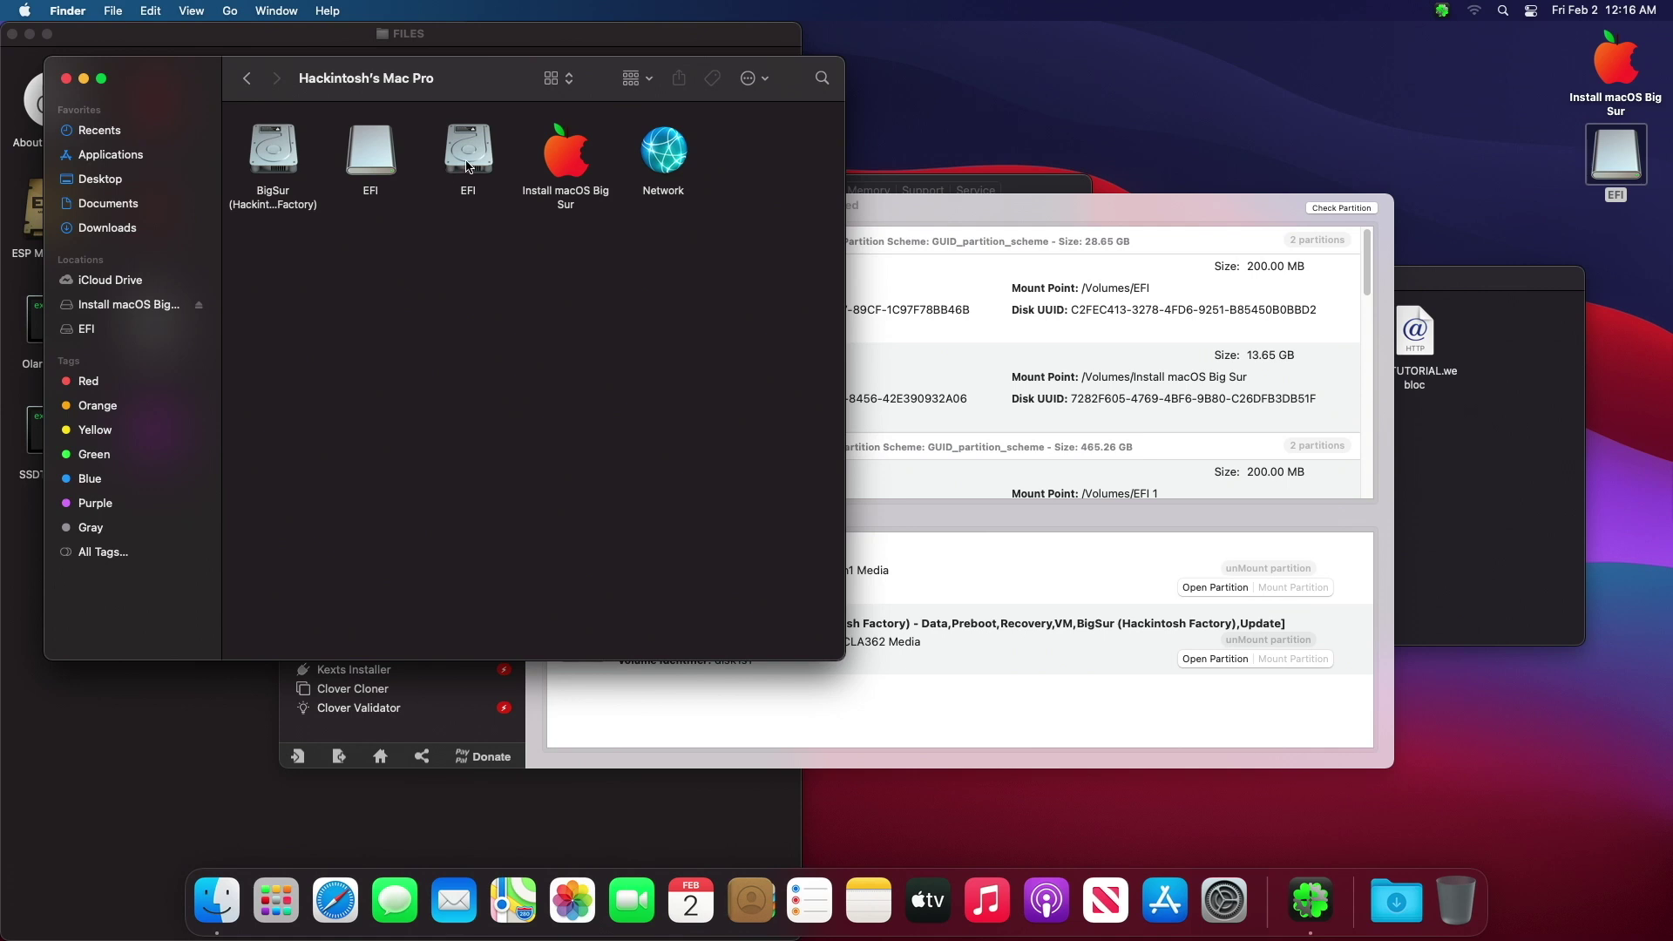
double_click(467, 162)
right_click(298, 153)
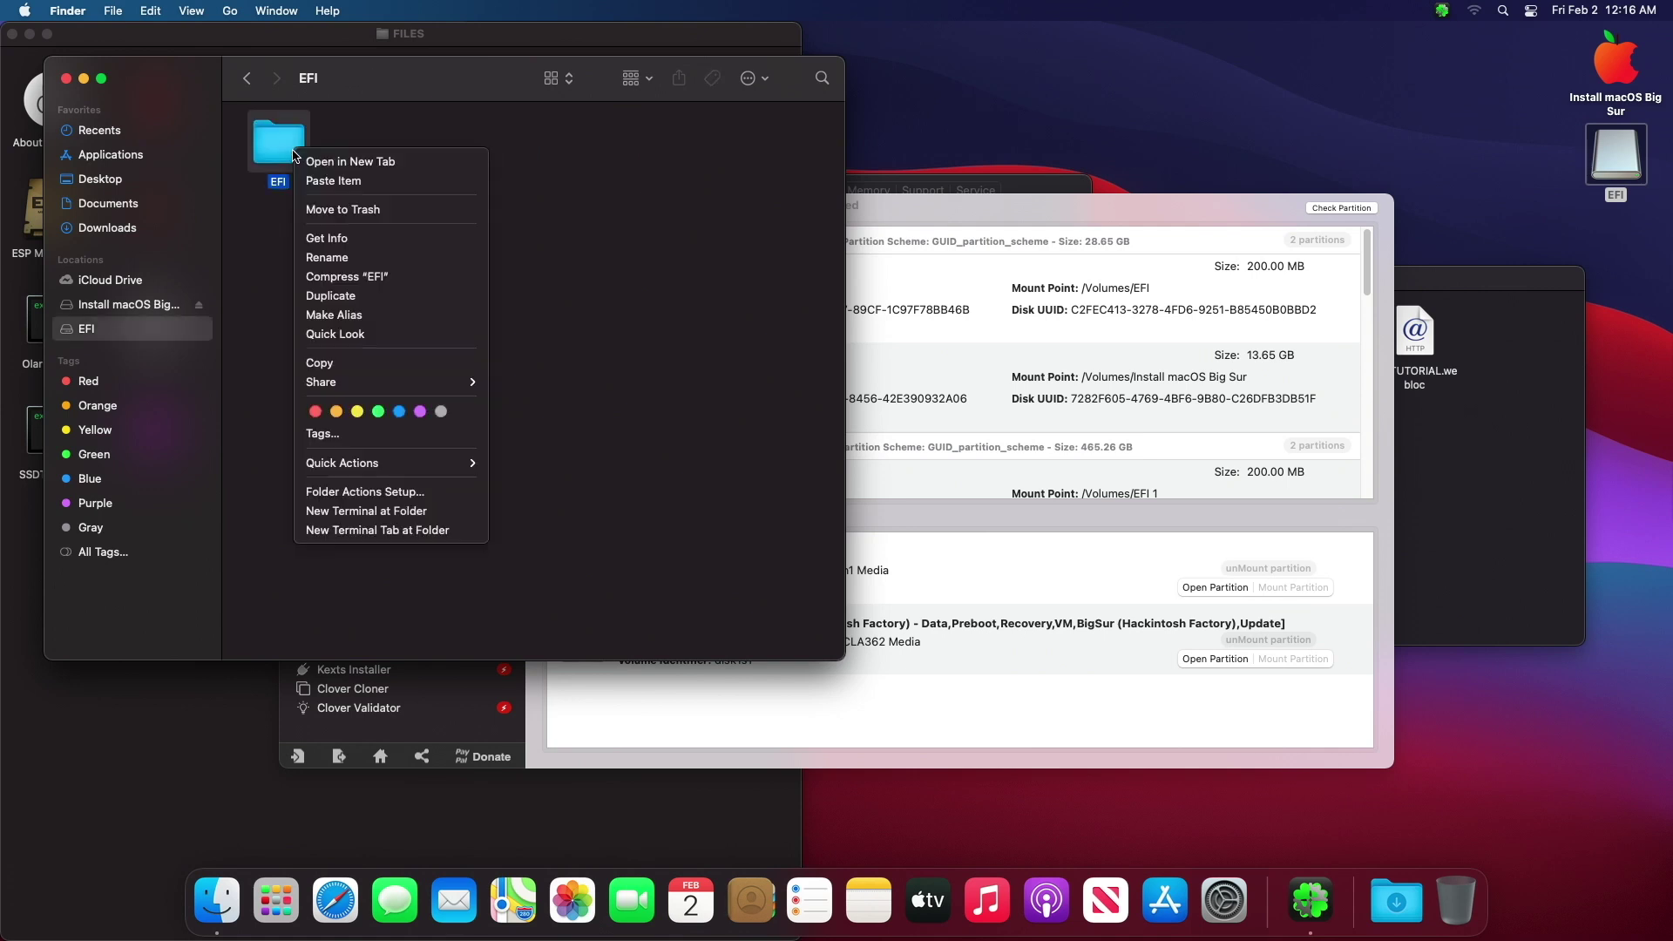
left_click(325, 210)
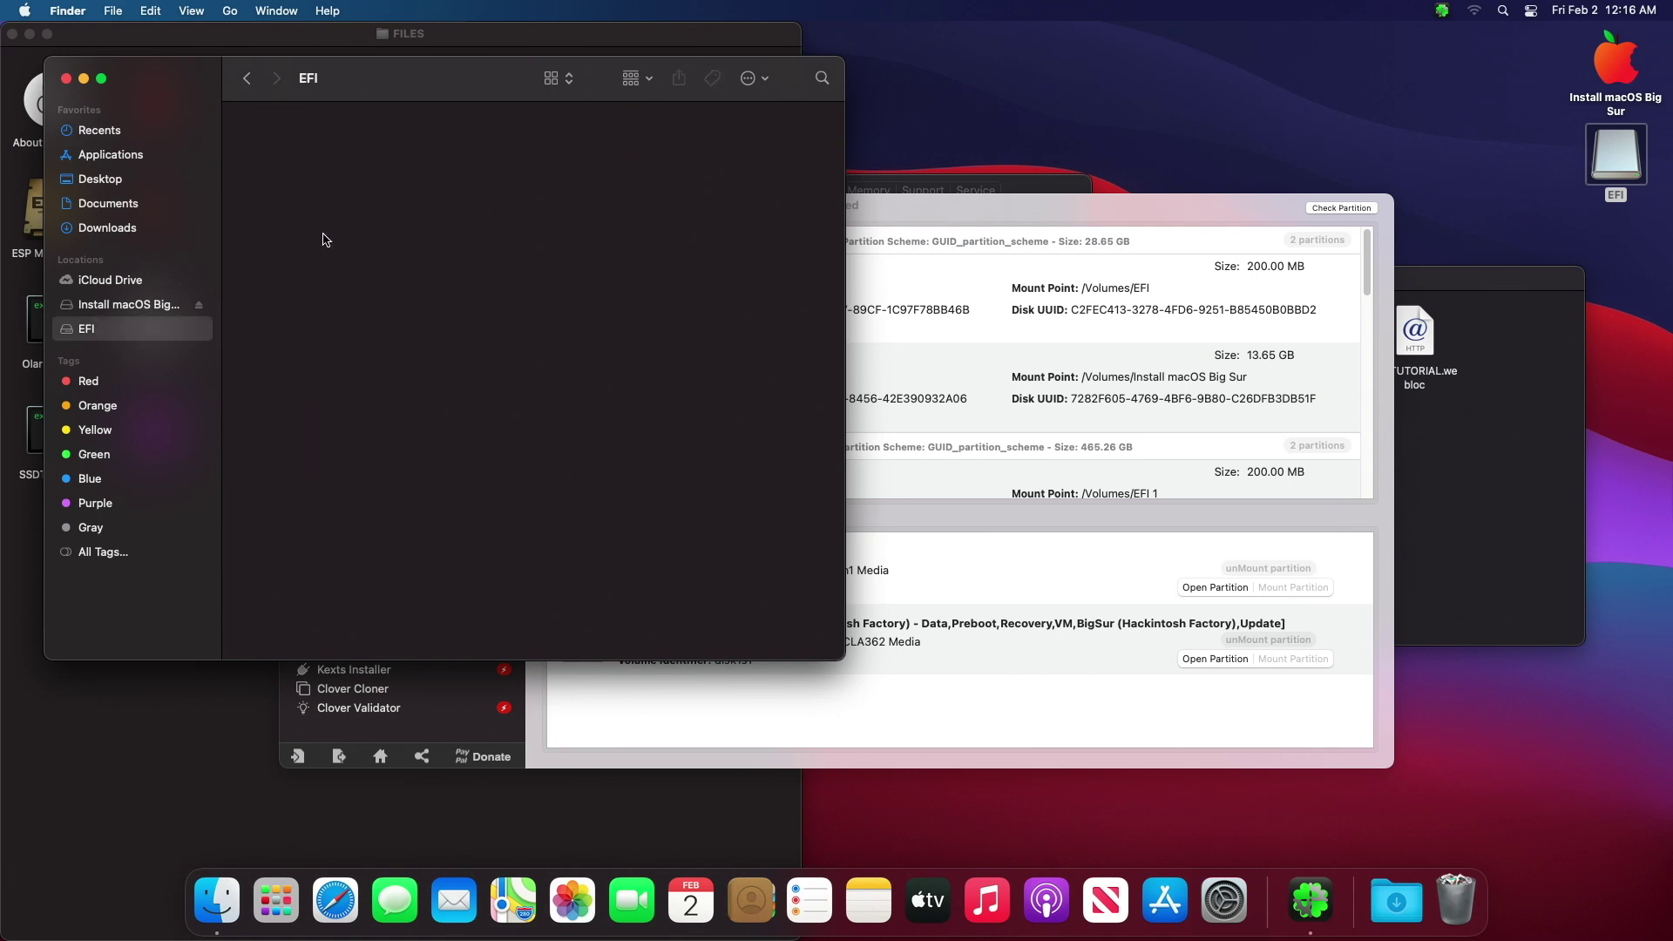
Empty the Trash permanently, leaving the internal EFI partition empty
right_click(1451, 904)
left_click(1476, 837)
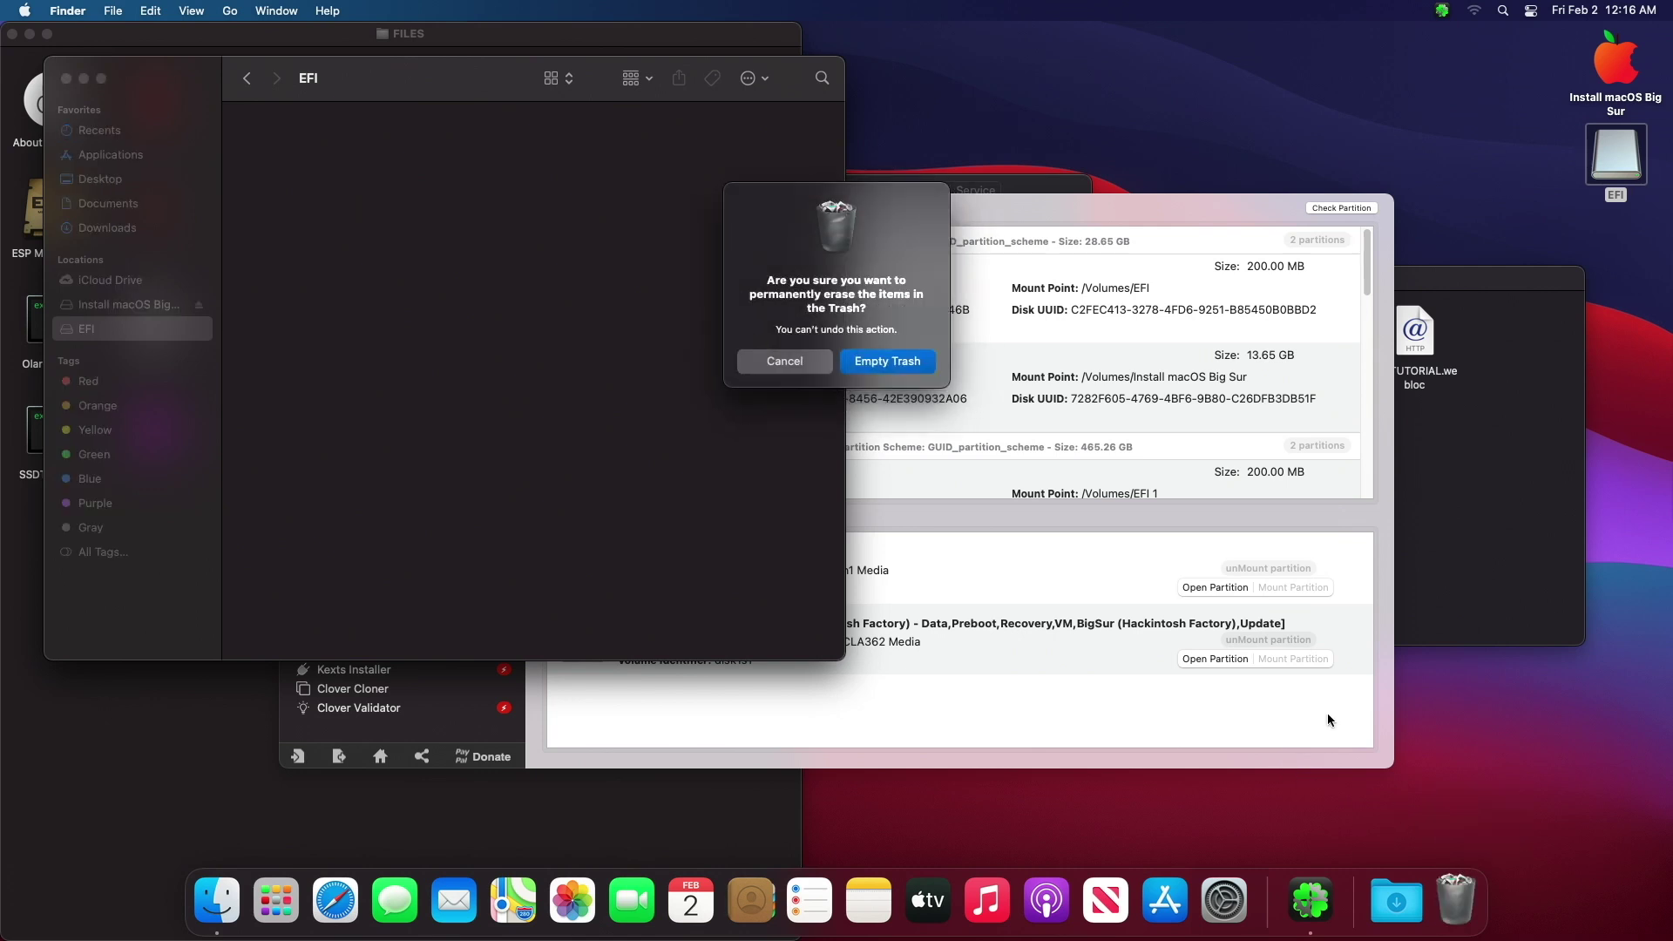
left_click(897, 364)
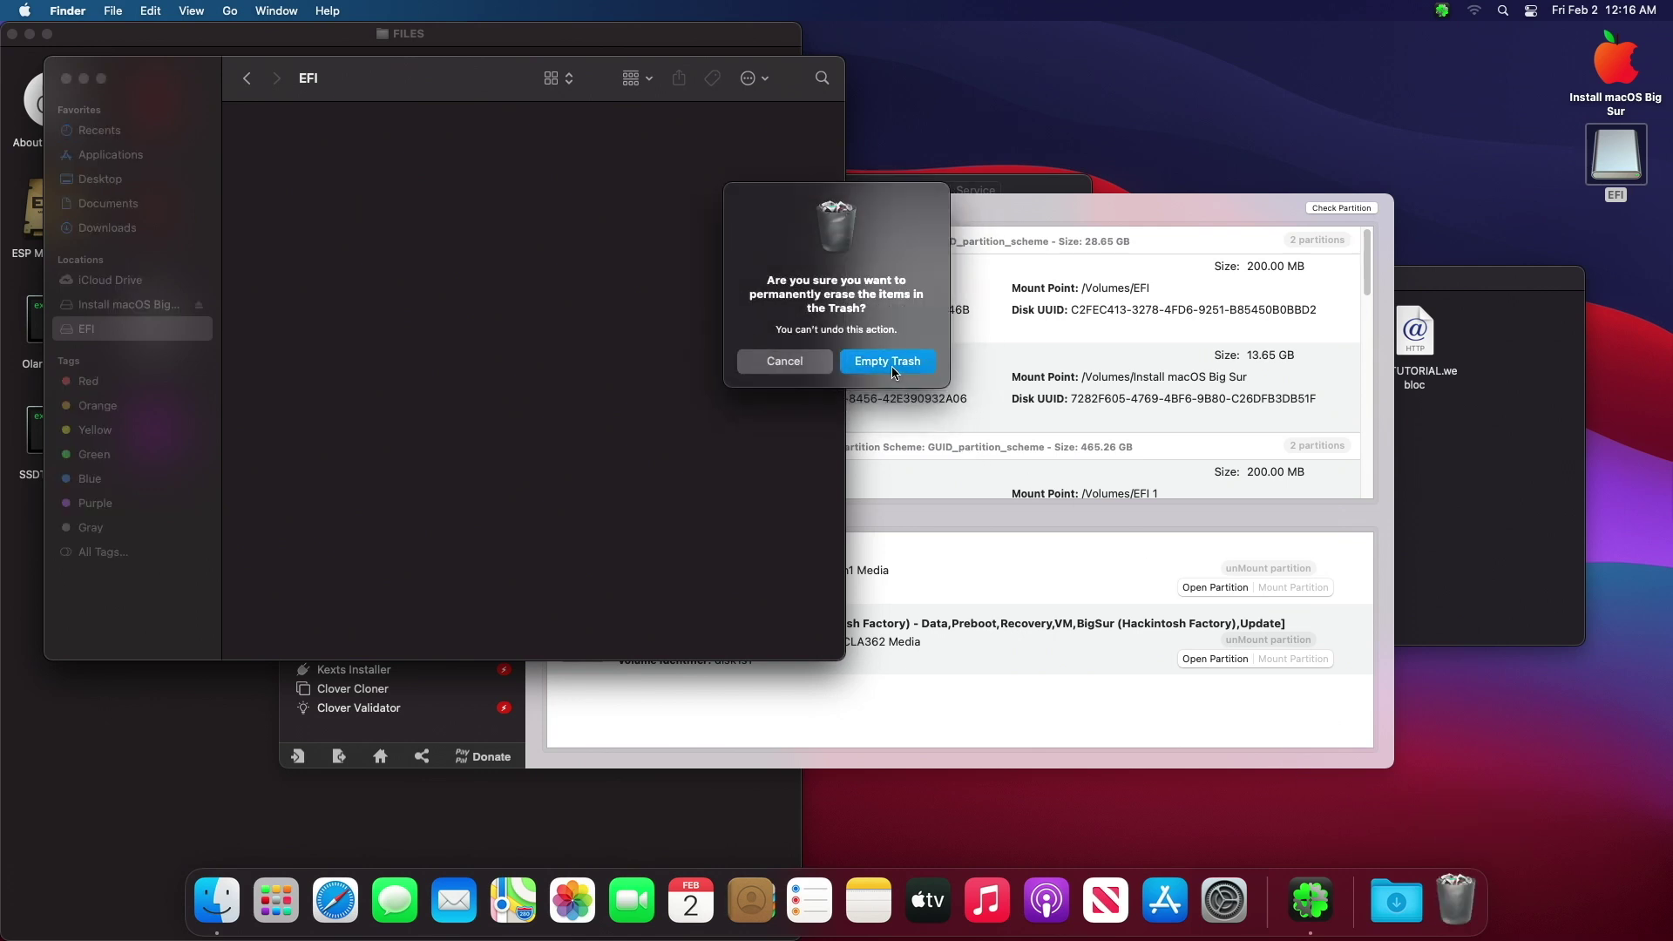
right_click(460, 314)
left_click(401, 371)
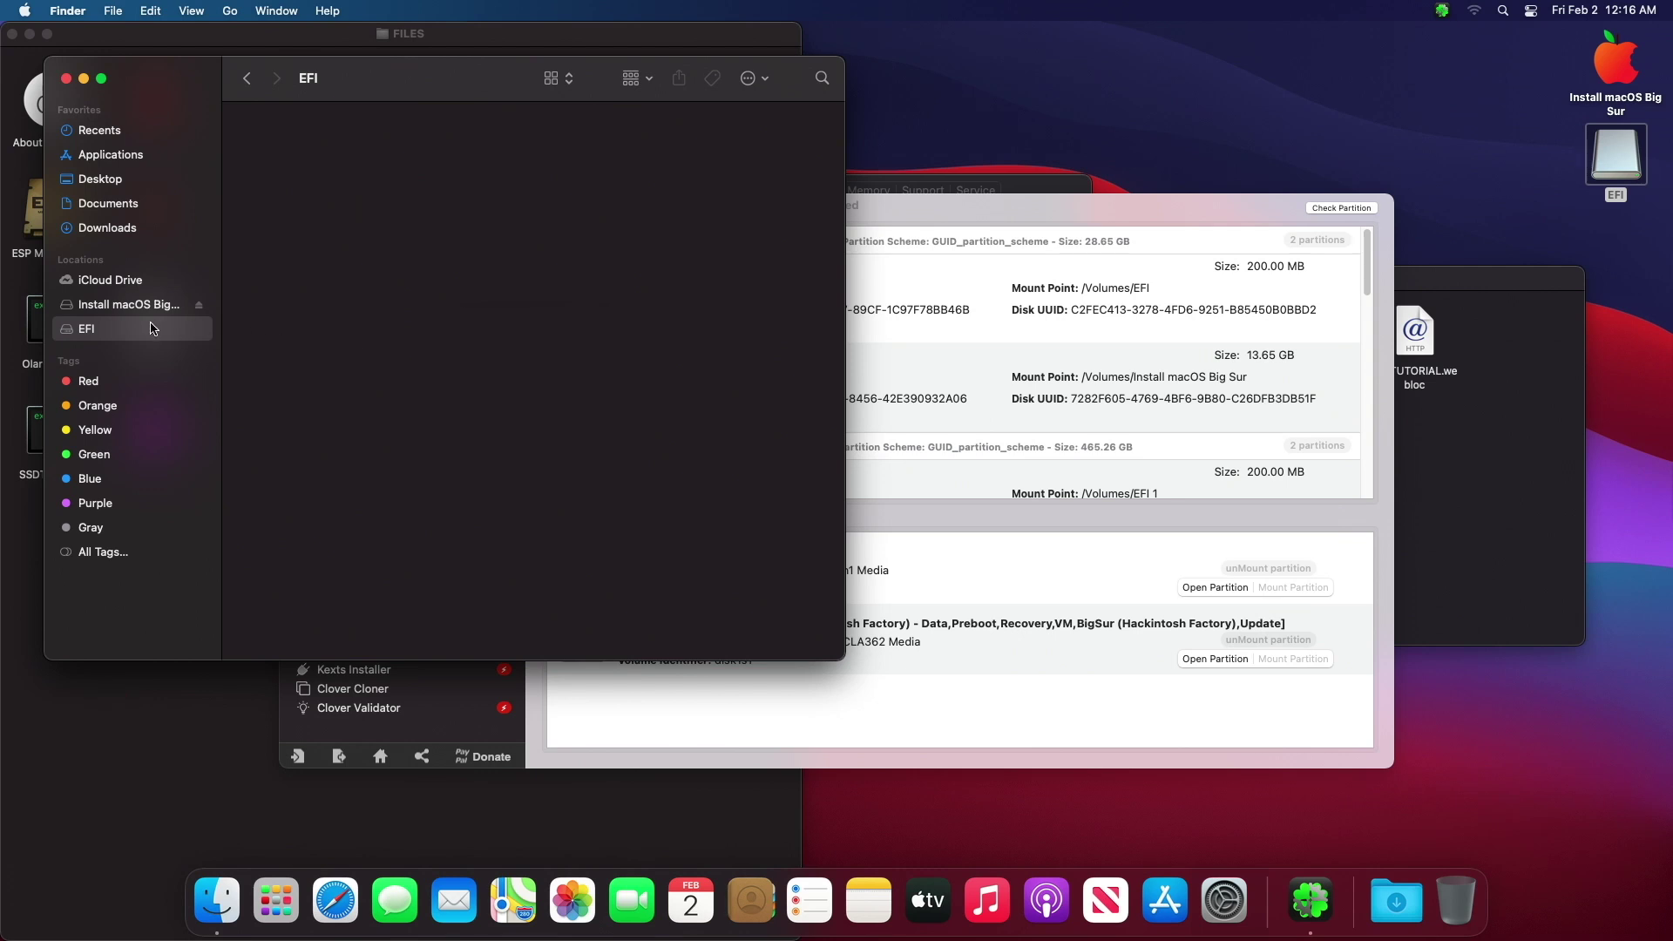
Drag the USB's EFI folder into the internal disk's EFI partition and close both EFI windows
double_click(1611, 164)
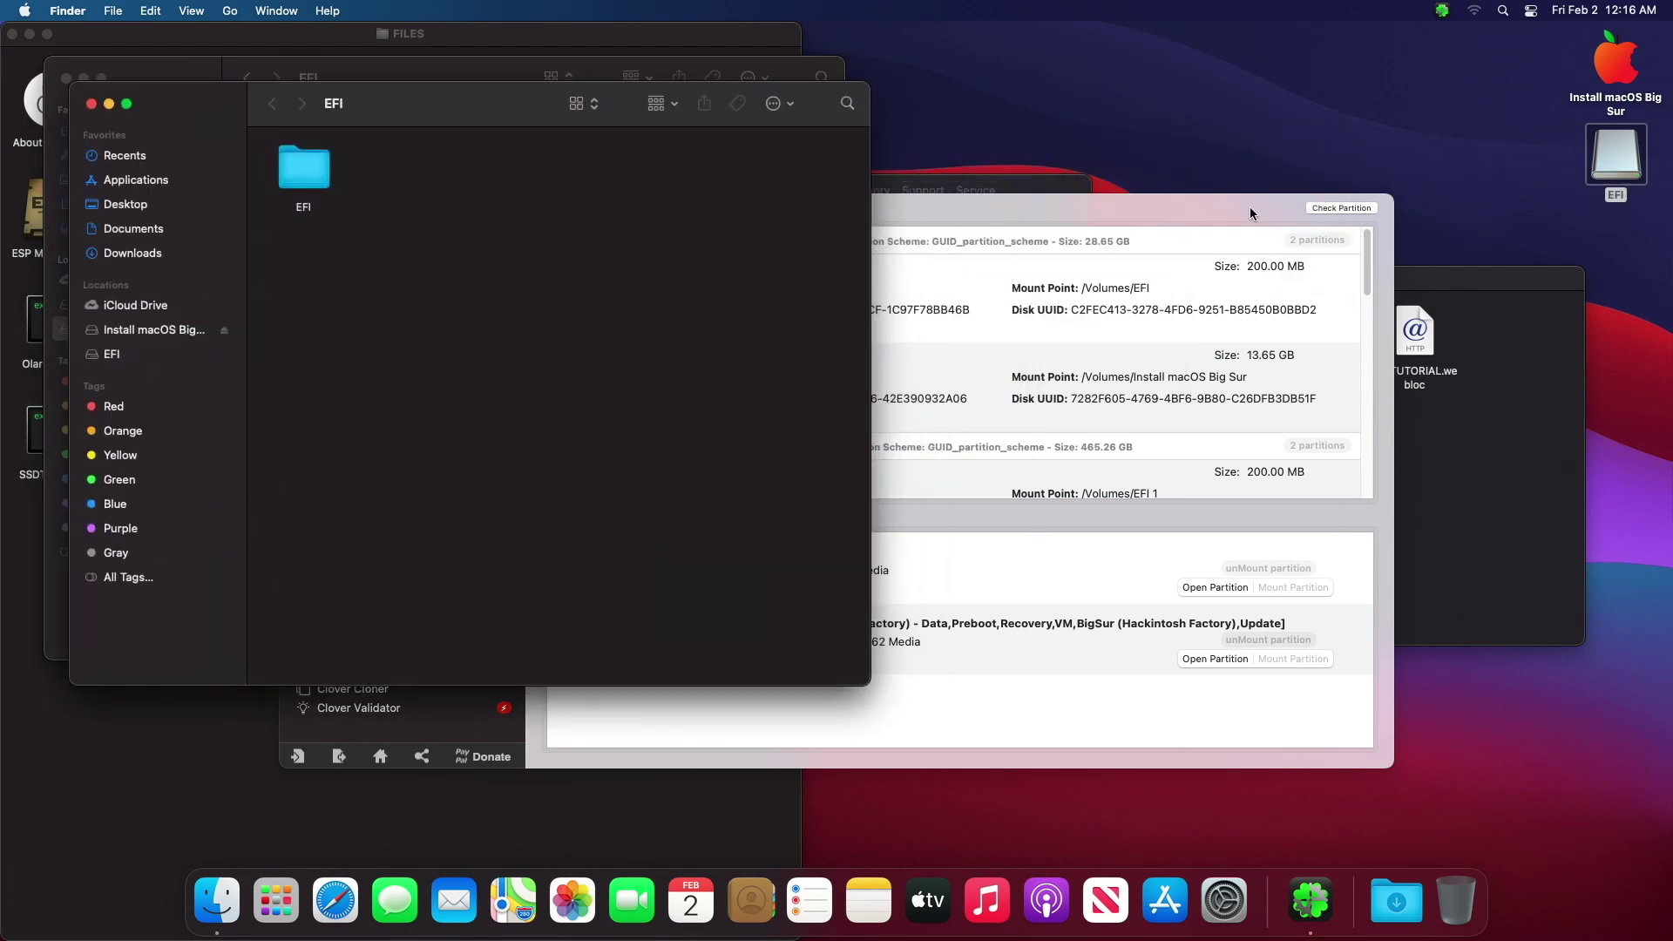
left_click_drag(469, 114, 980, 173)
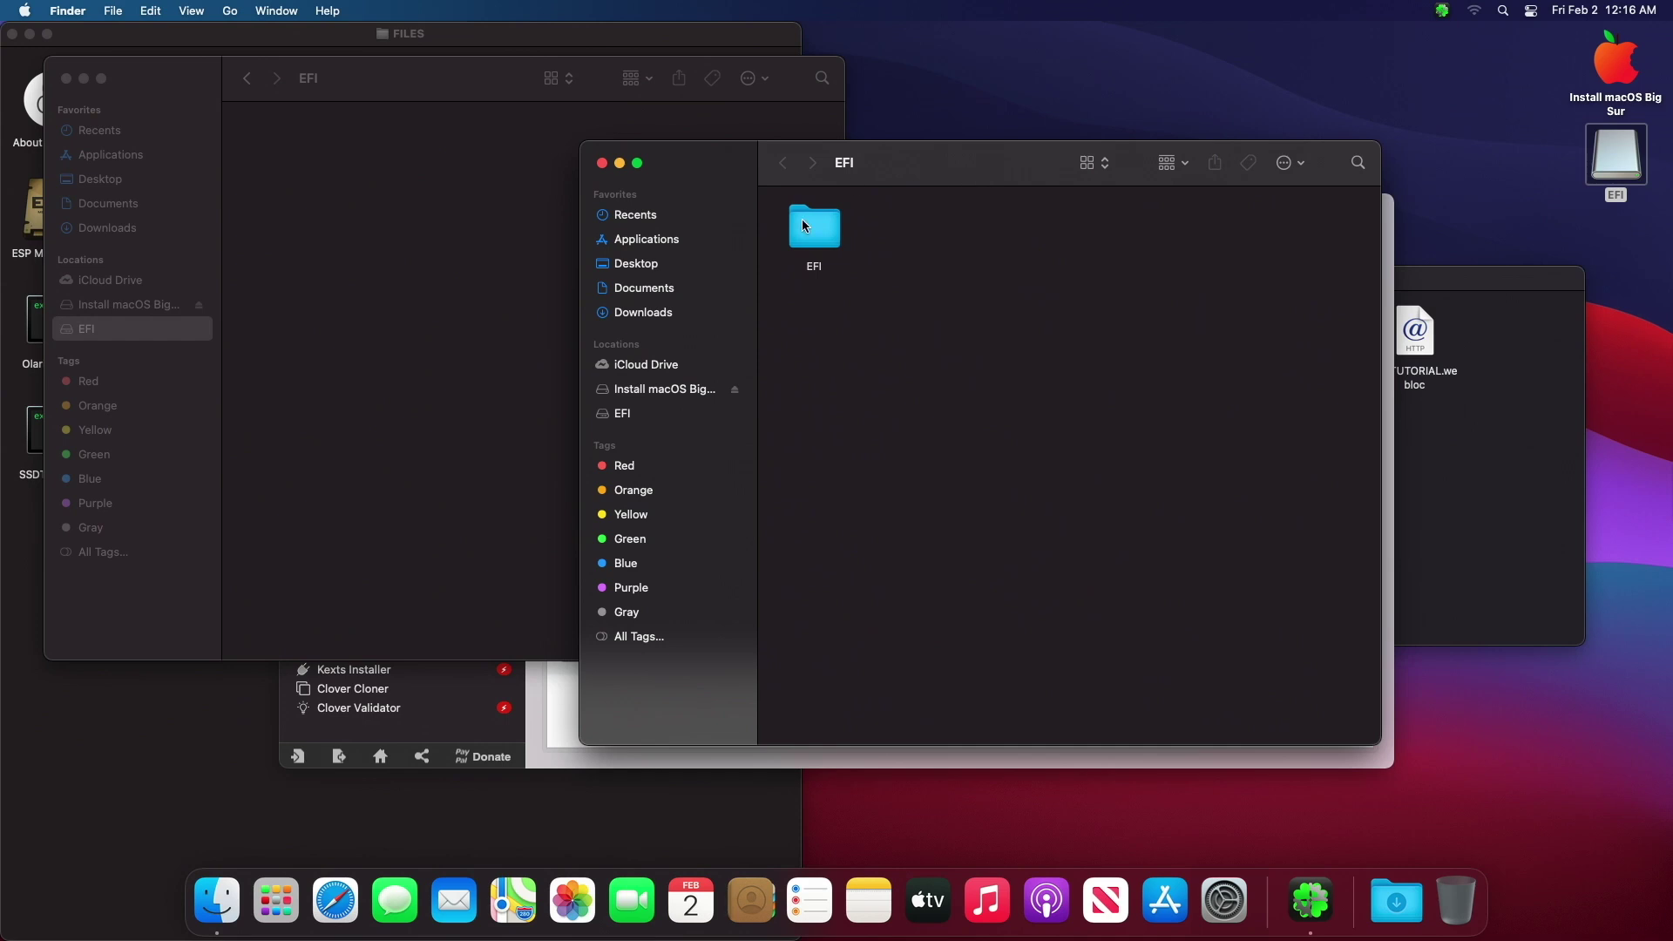
left_click_drag(804, 226, 413, 254)
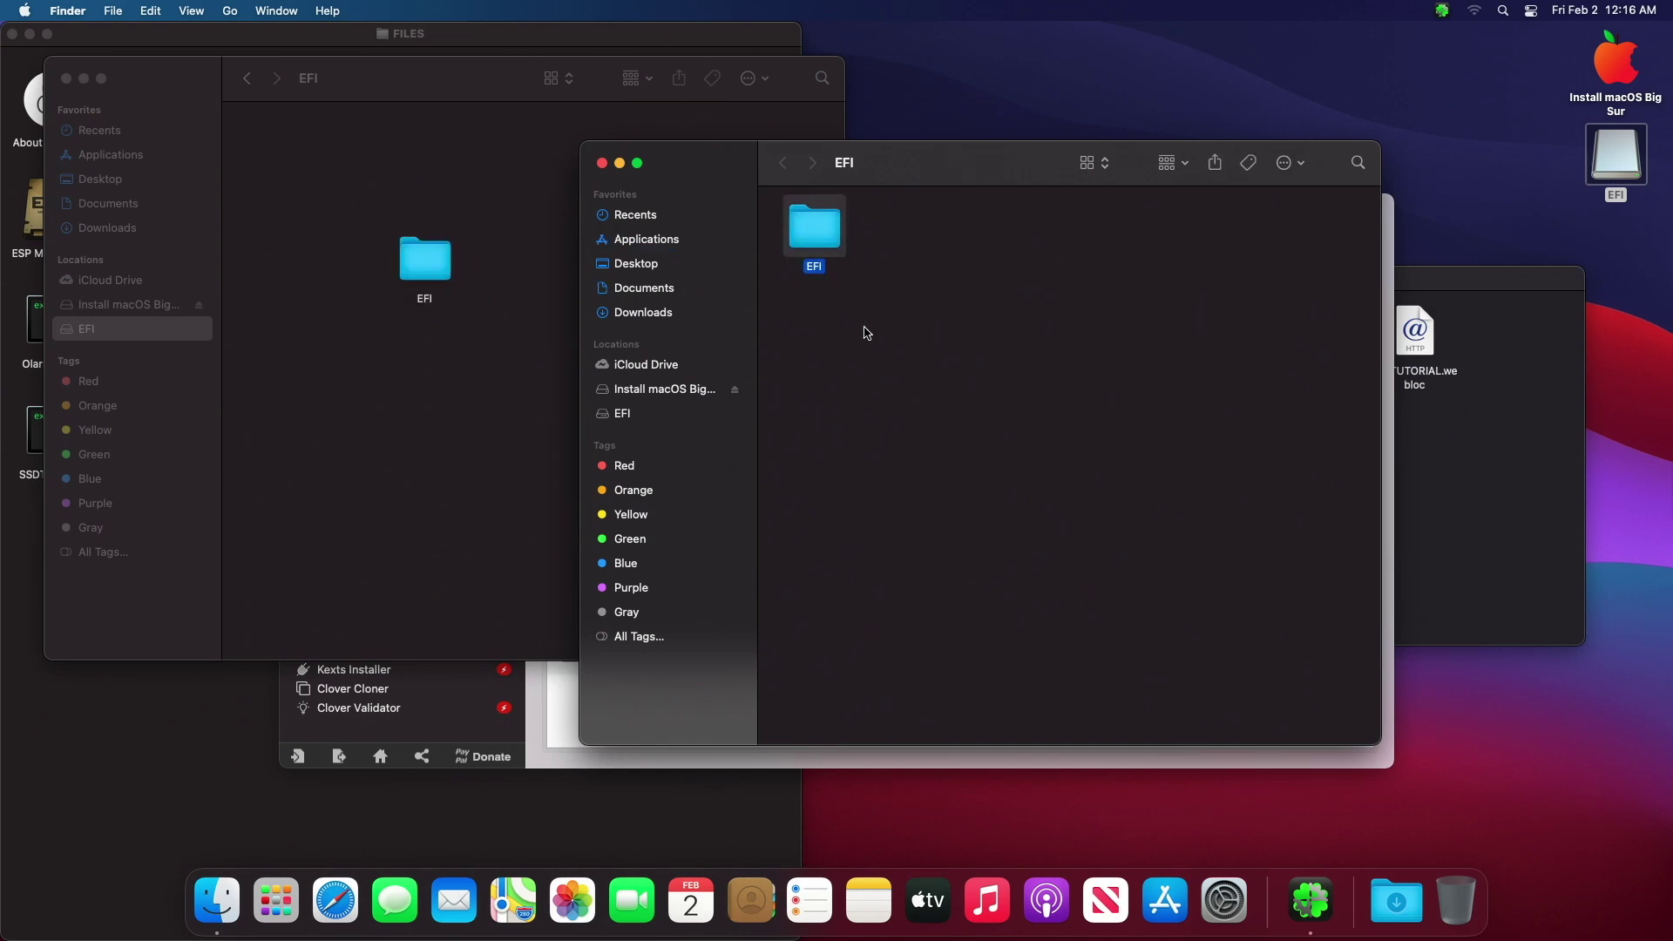
left_click(601, 164)
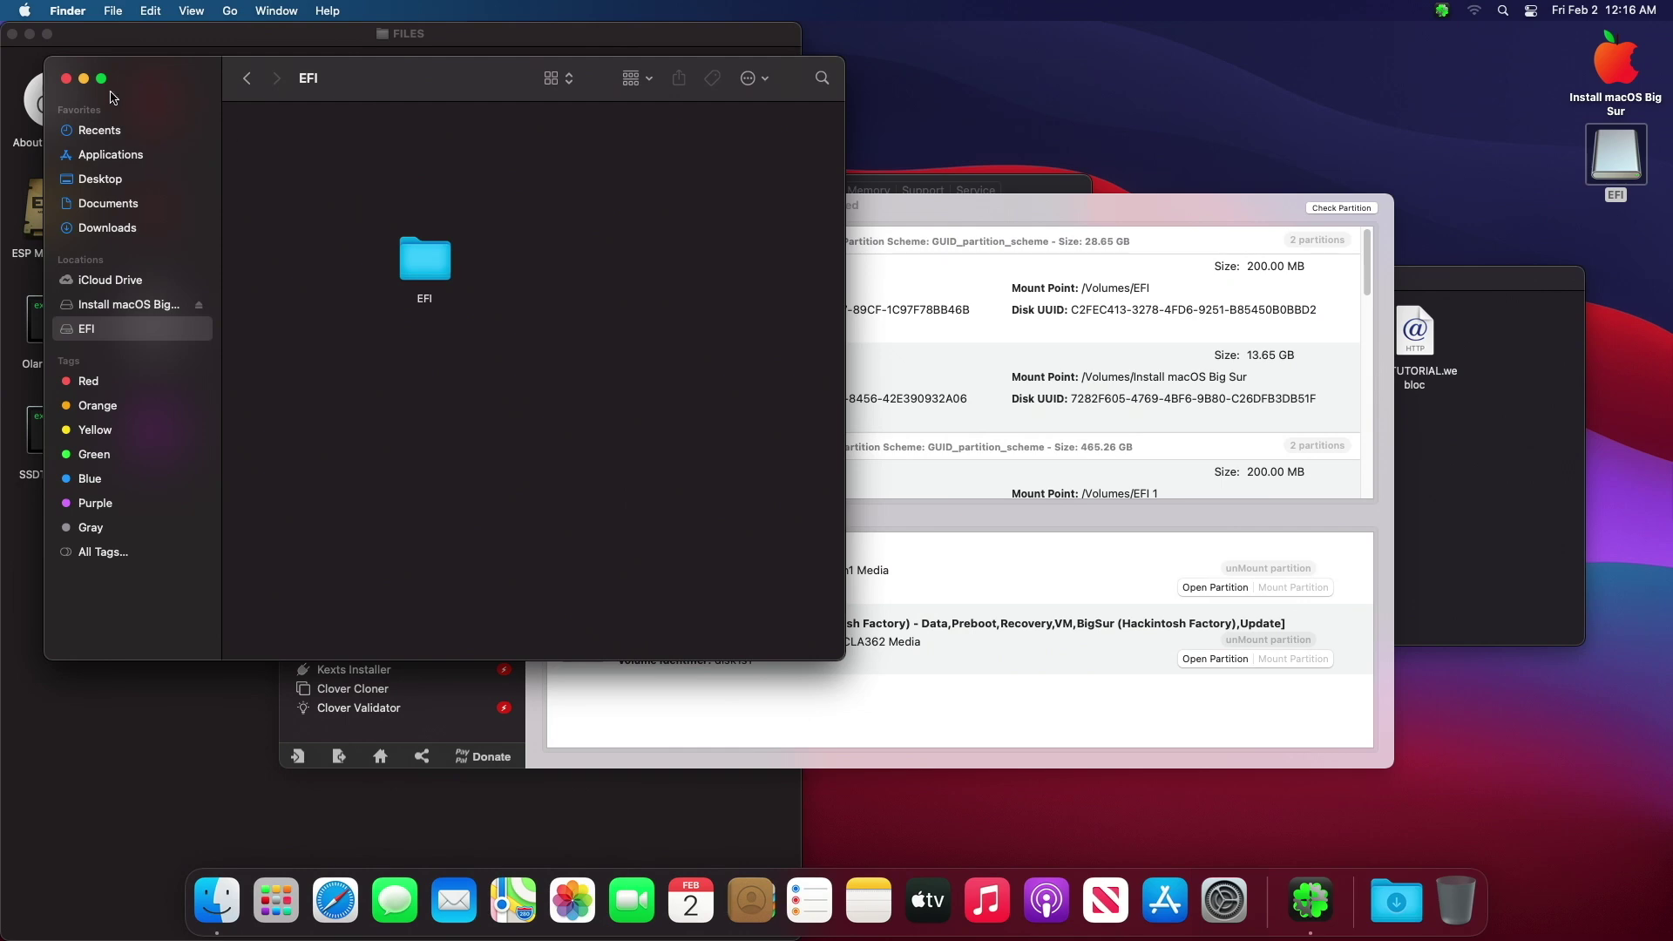
left_click(67, 79)
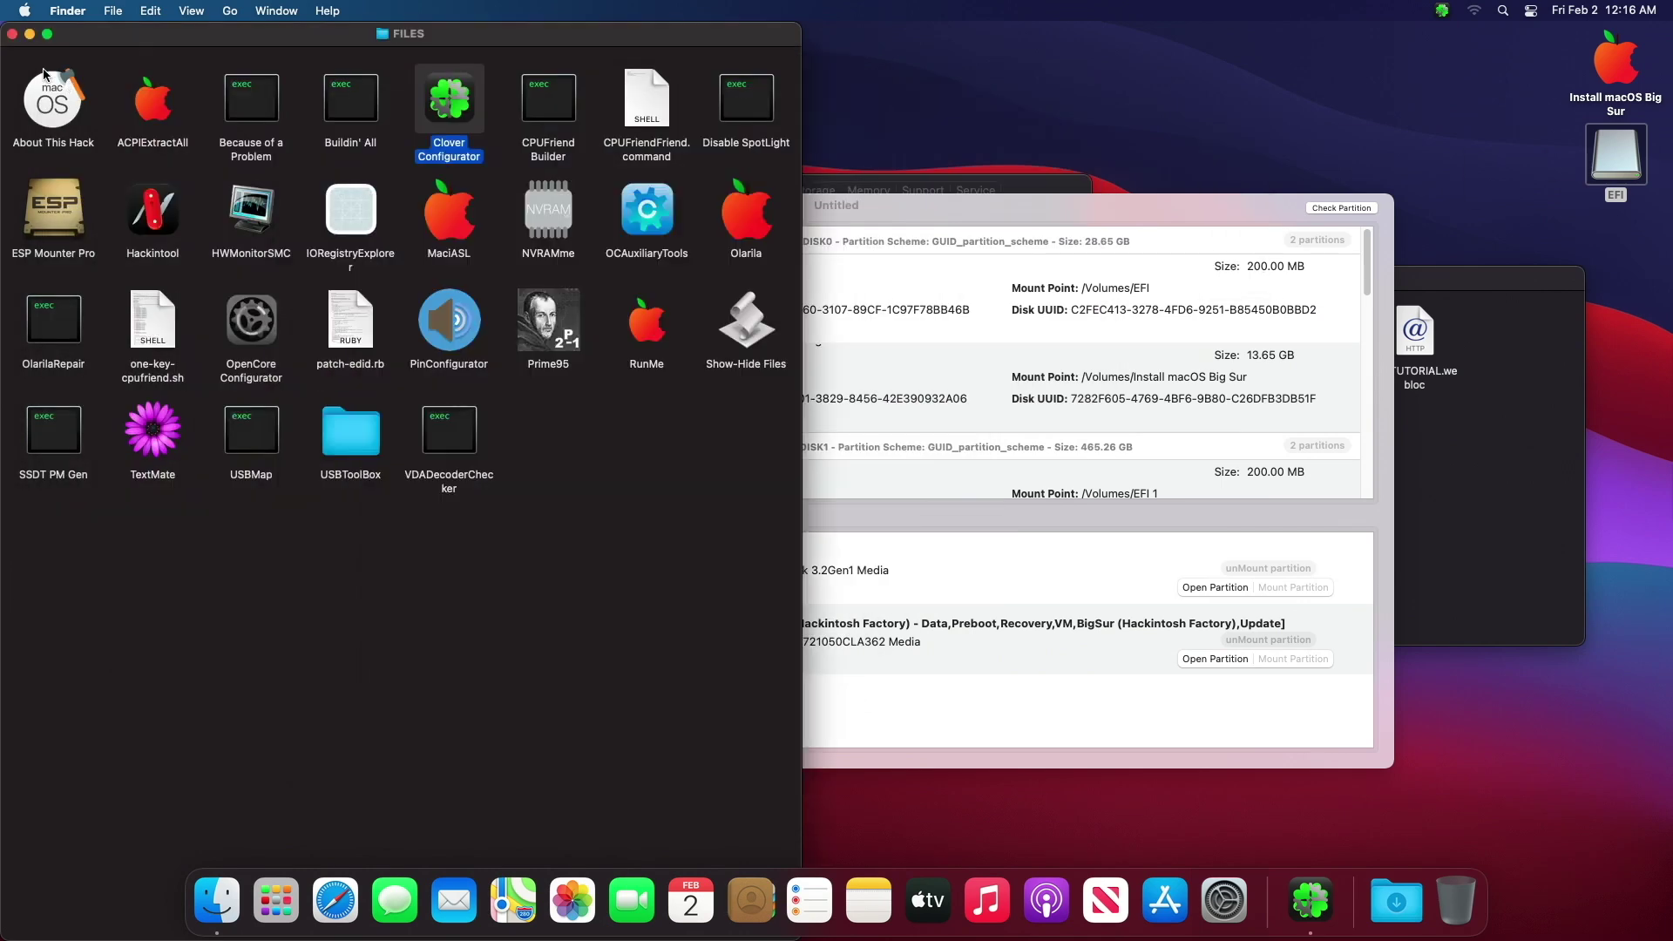
Close the FILES, Clover Configurator, Install macOS Big Sur and About This Mac windows
left_click(12, 34)
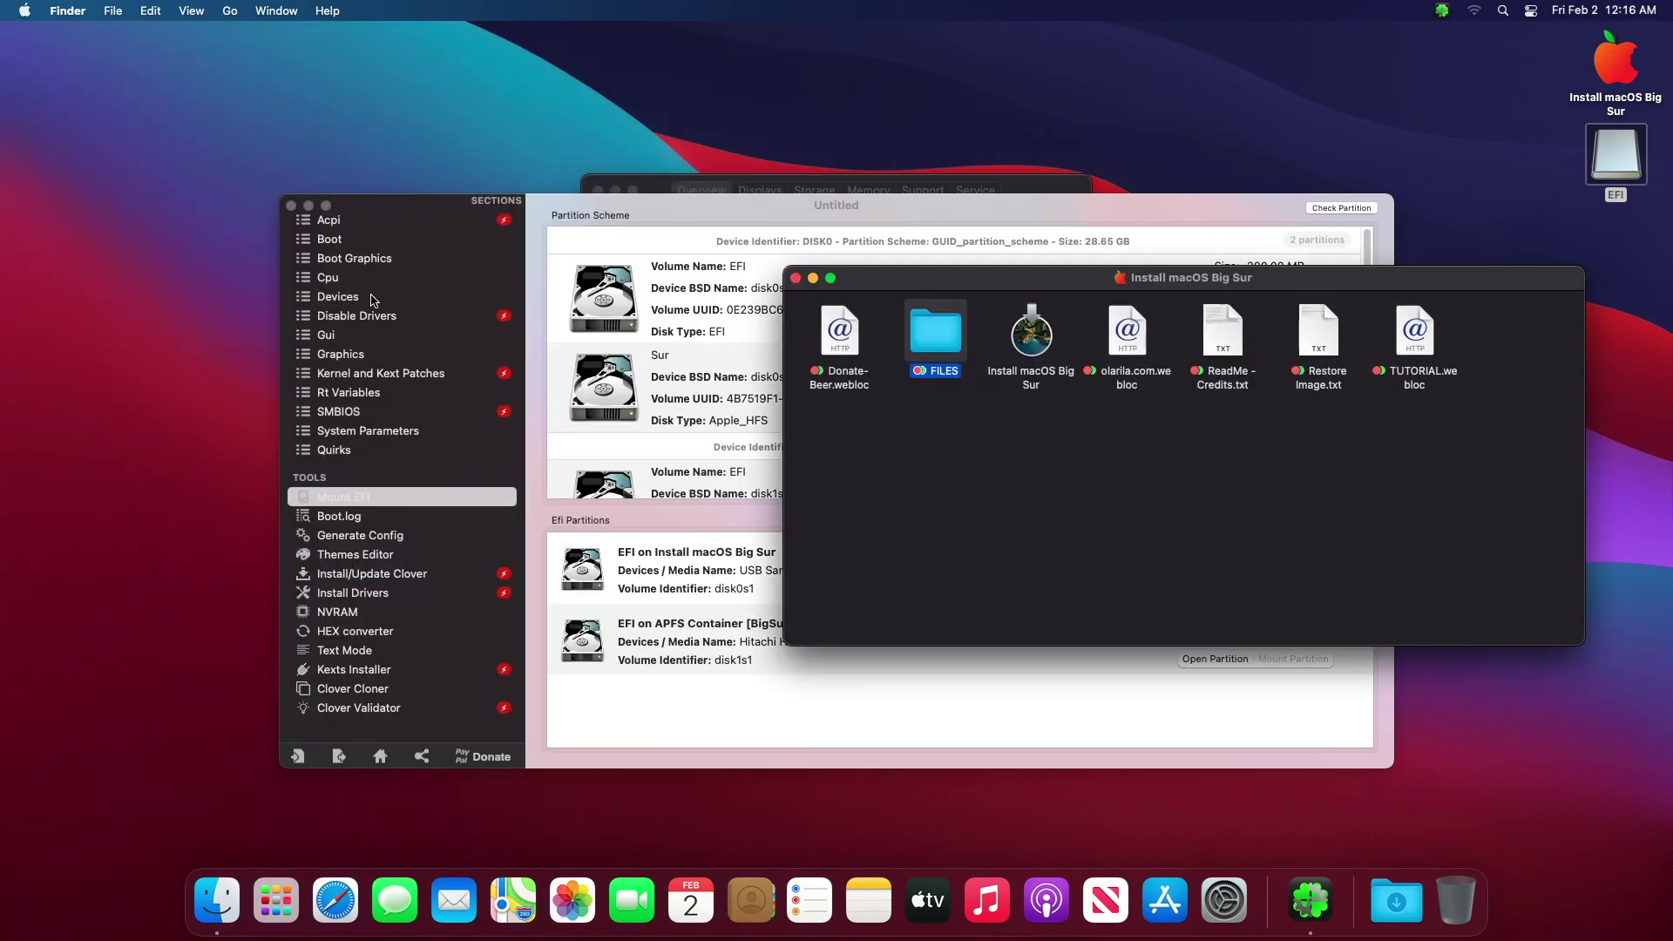
left_click(290, 206)
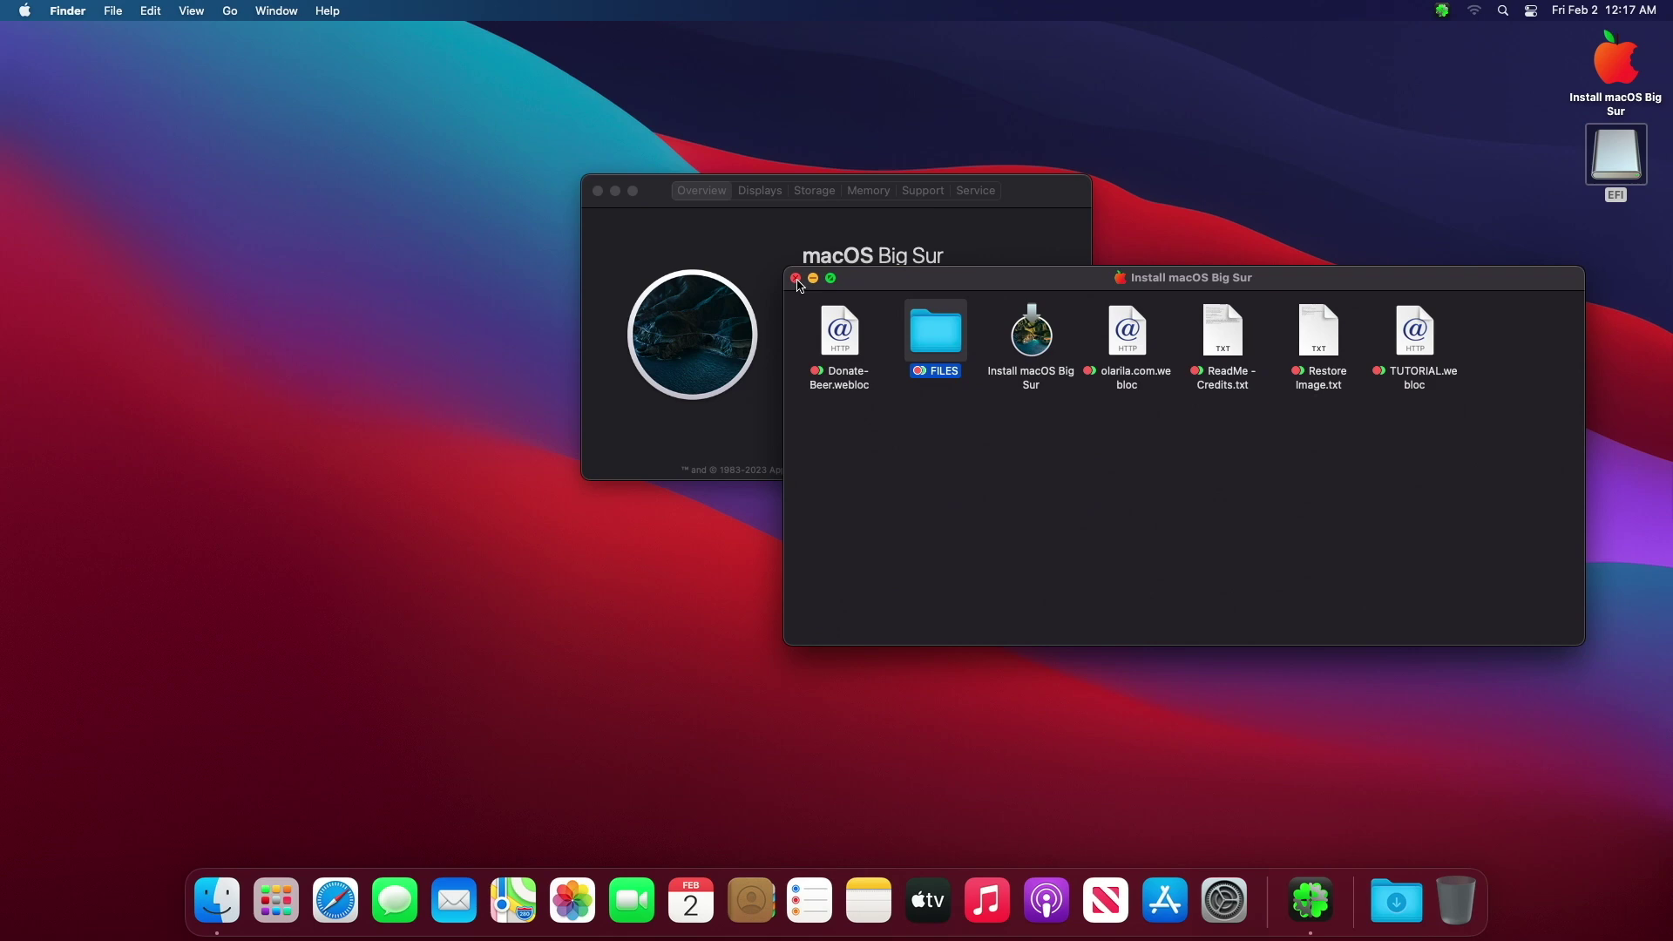
left_click(796, 279)
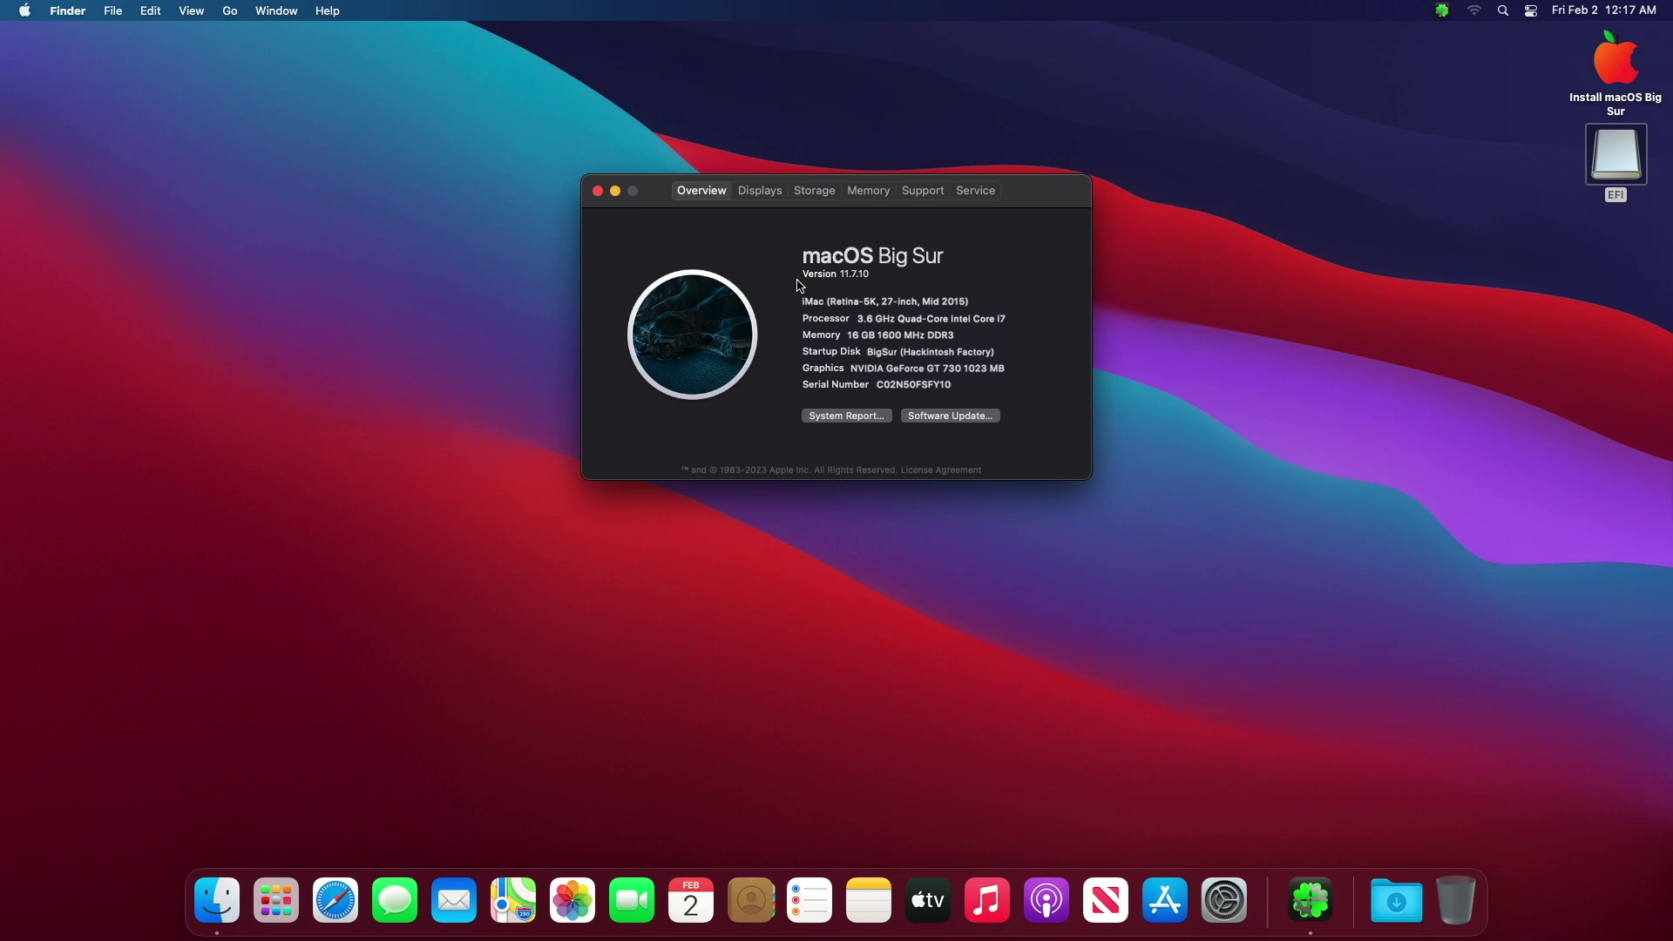
left_click(597, 191)
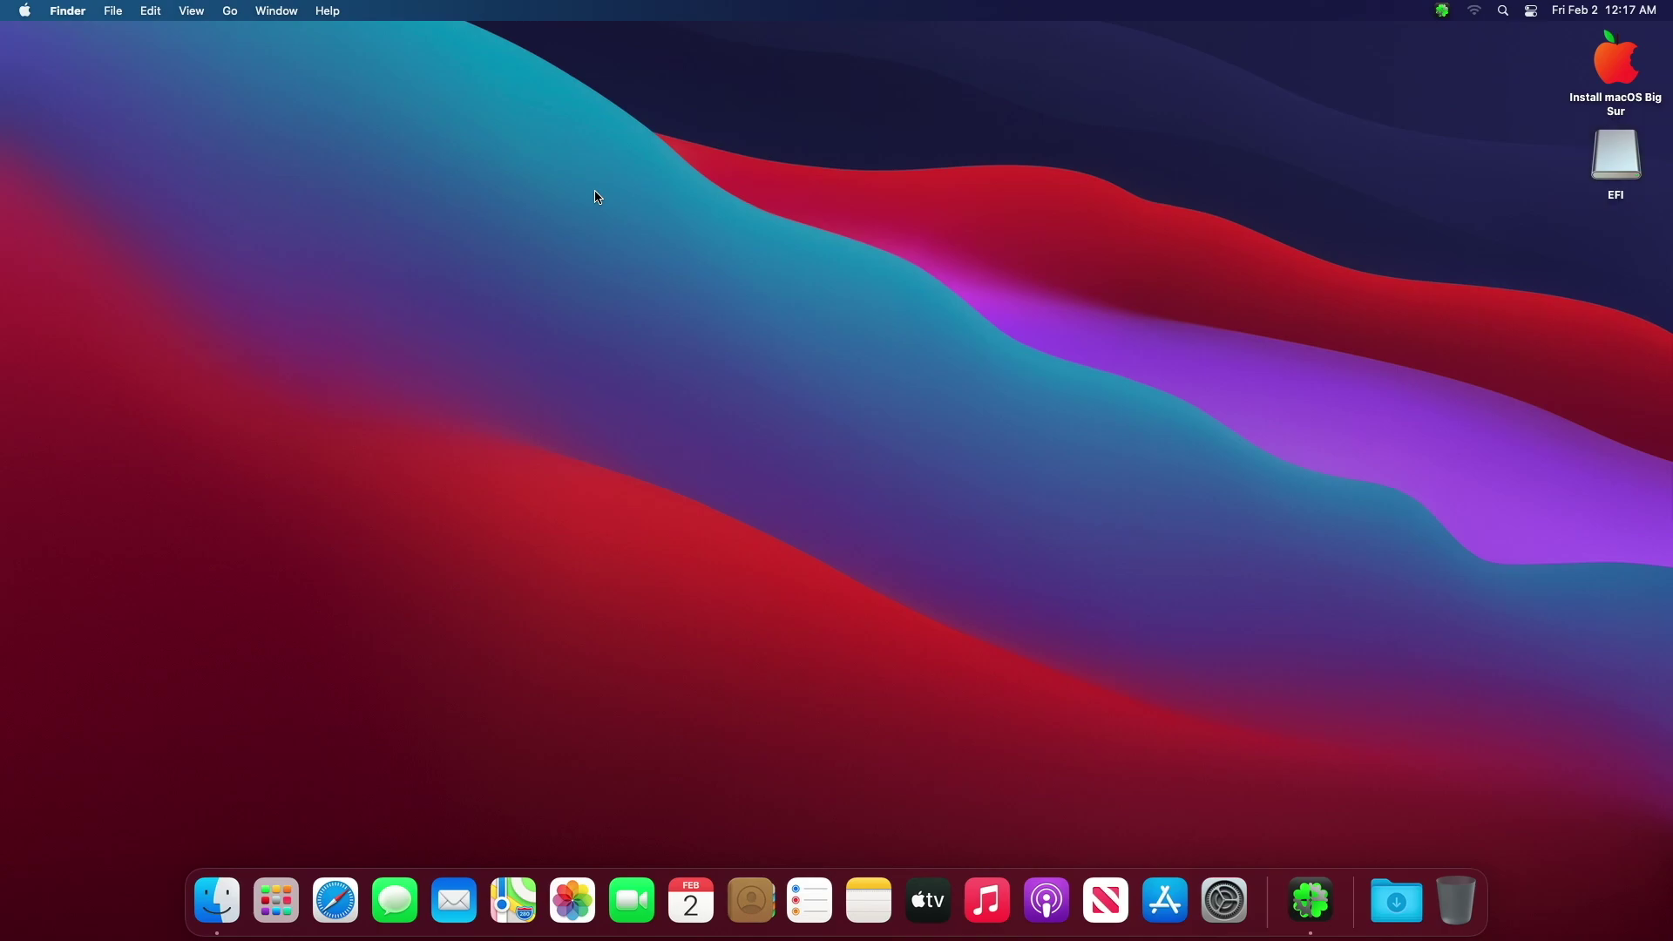